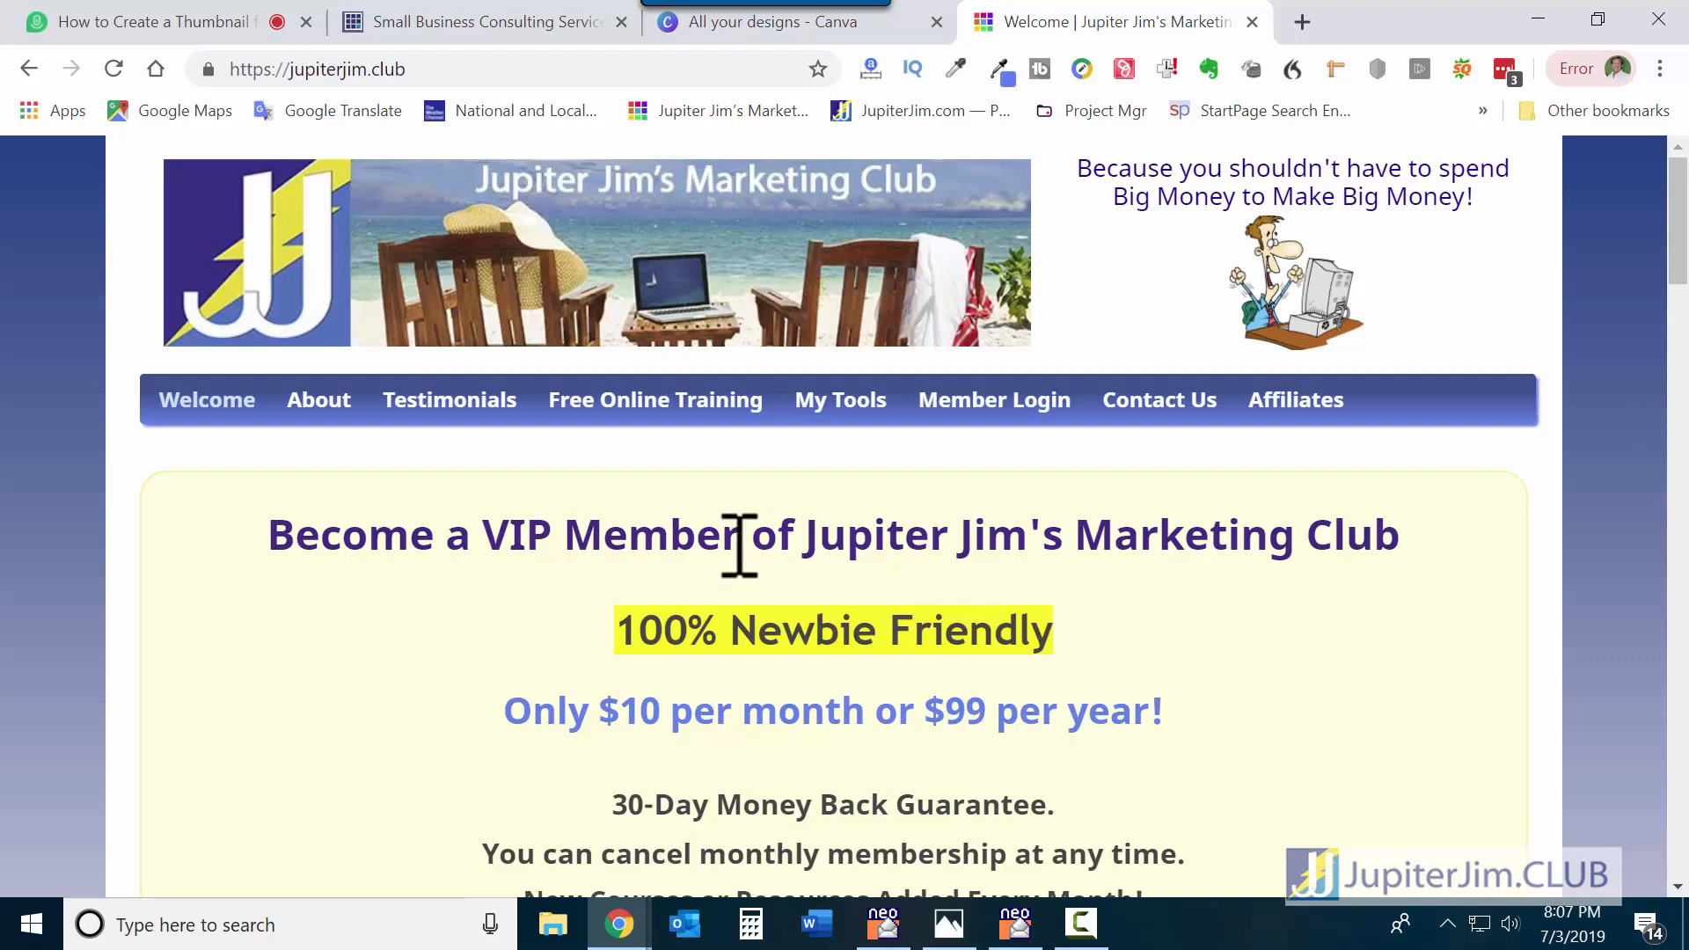
Show the jupiterjim.club address, then scroll the homepage down to the Courses and Resources boxes.
left_click(234, 69)
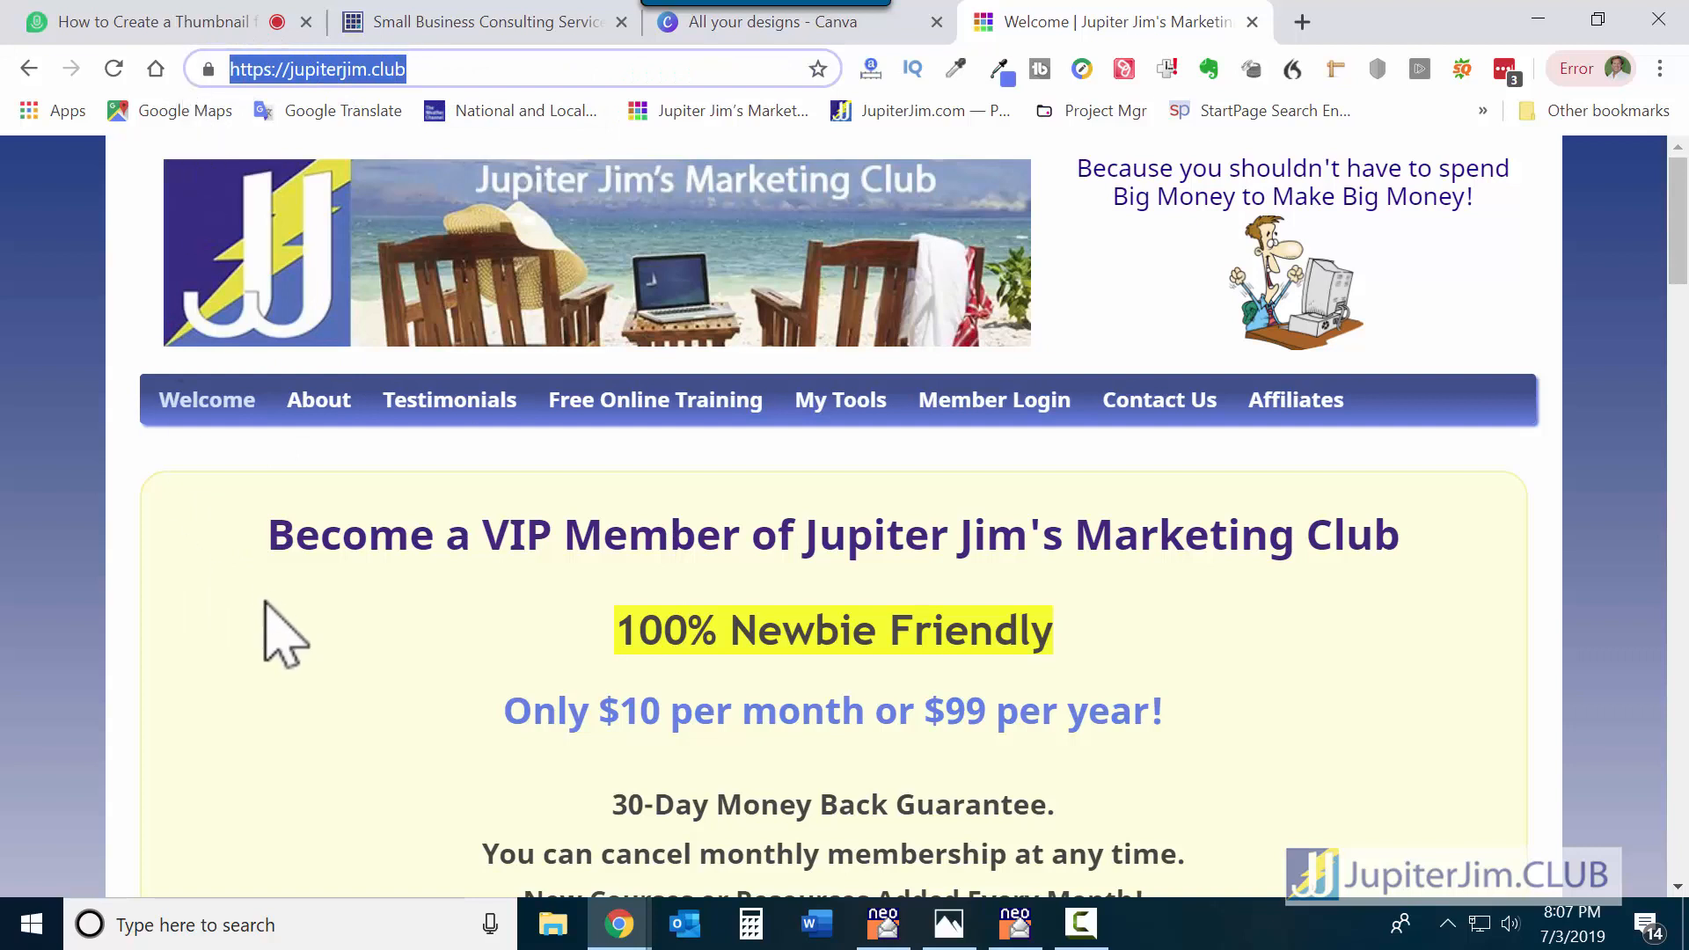
left_click(367, 627)
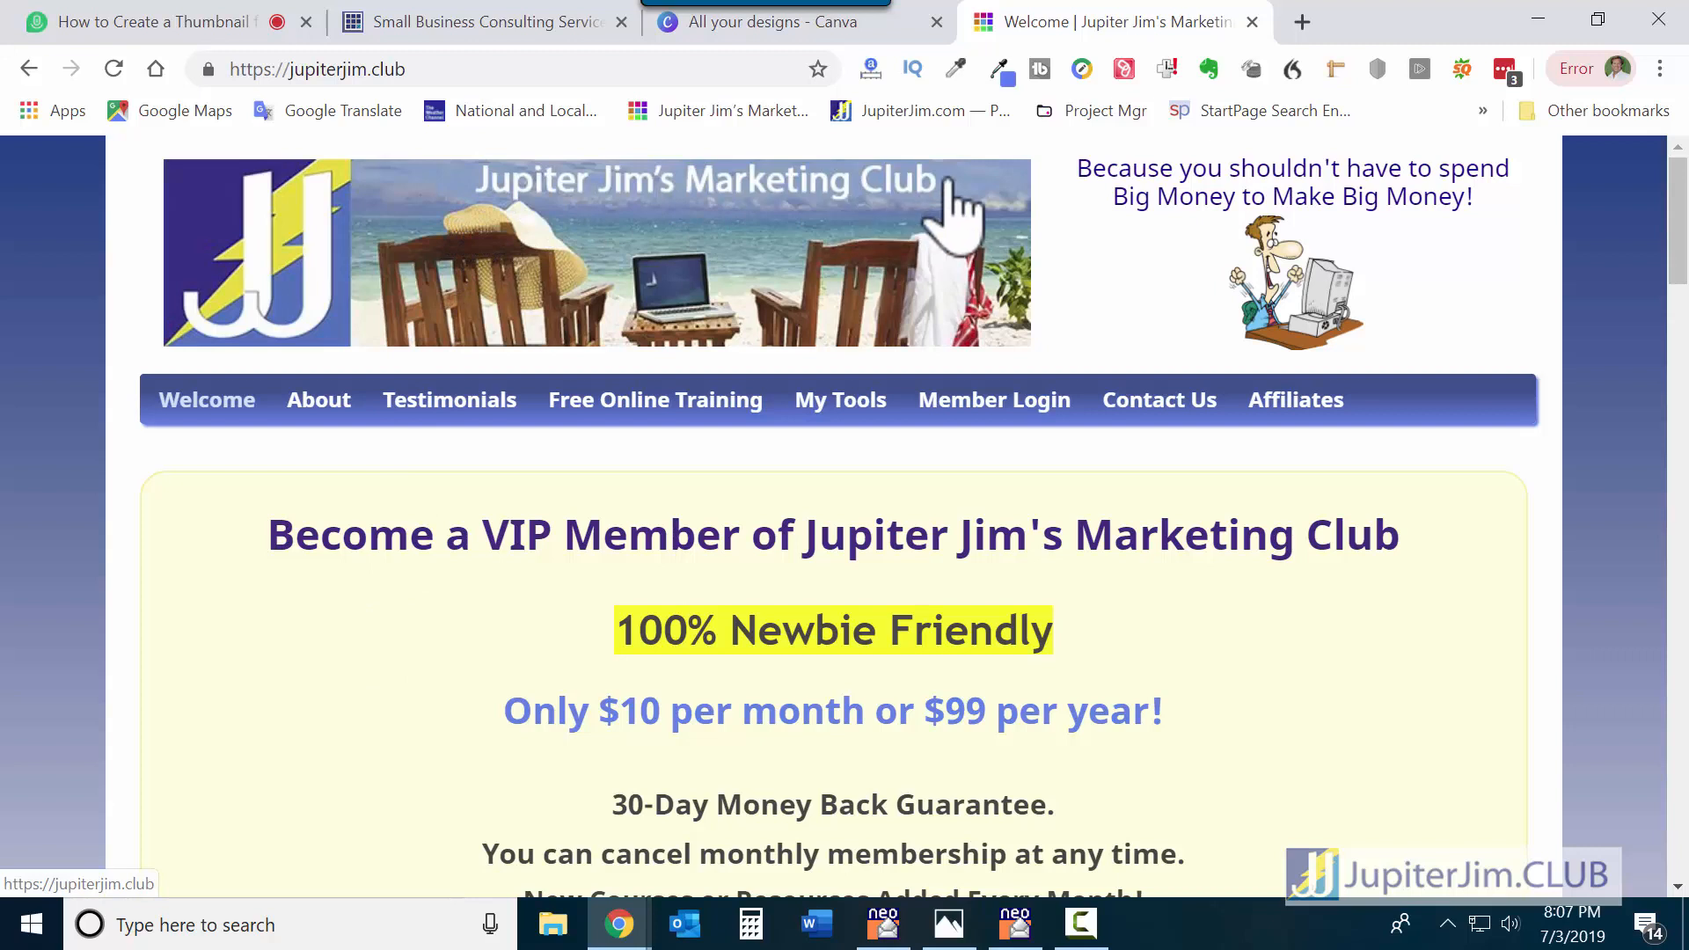
scroll(295, 534, "down", 3)
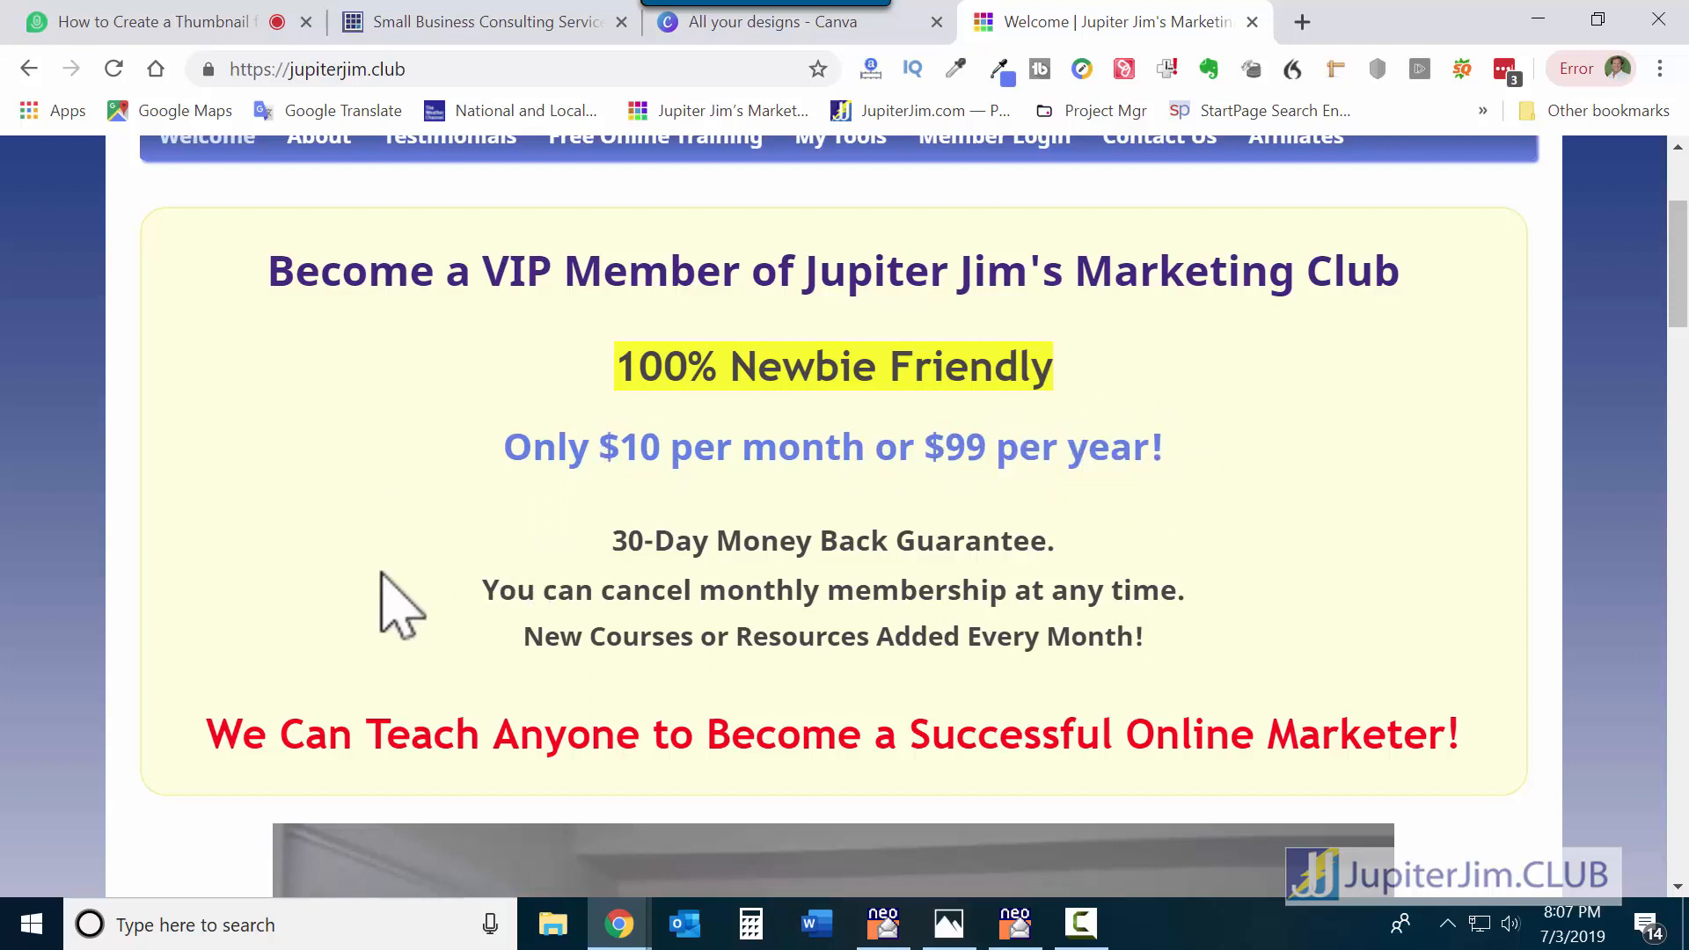
scroll(396, 607, "down", 1)
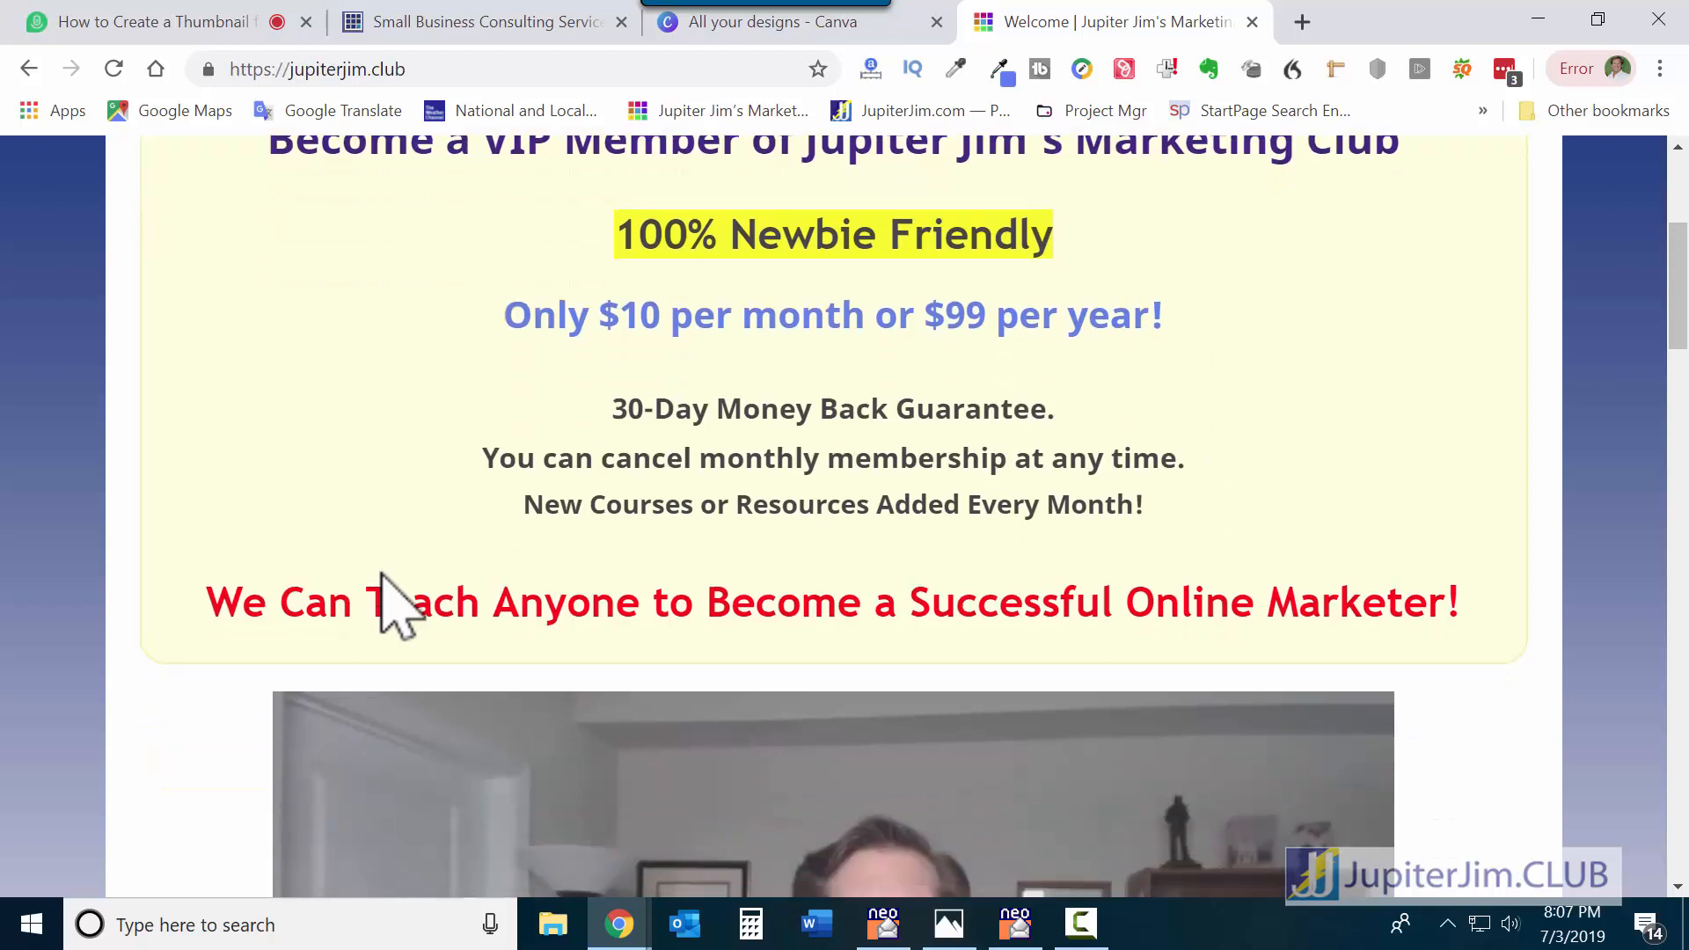
scroll(396, 607, "down", 3)
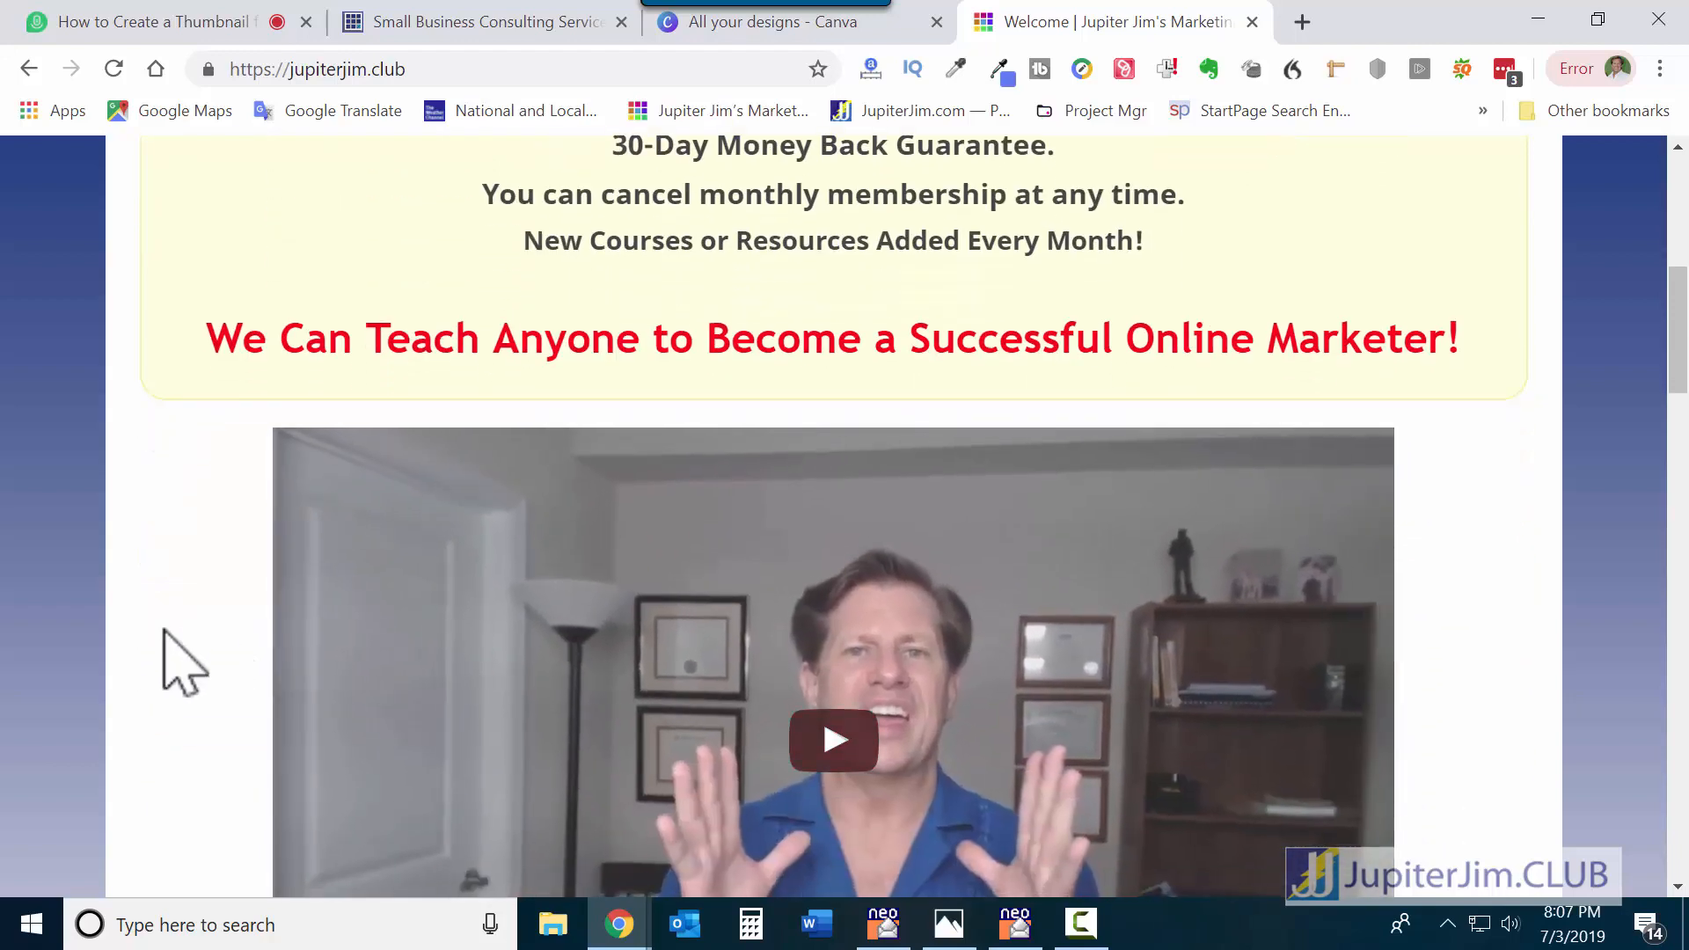
scroll(185, 669, "down", 1)
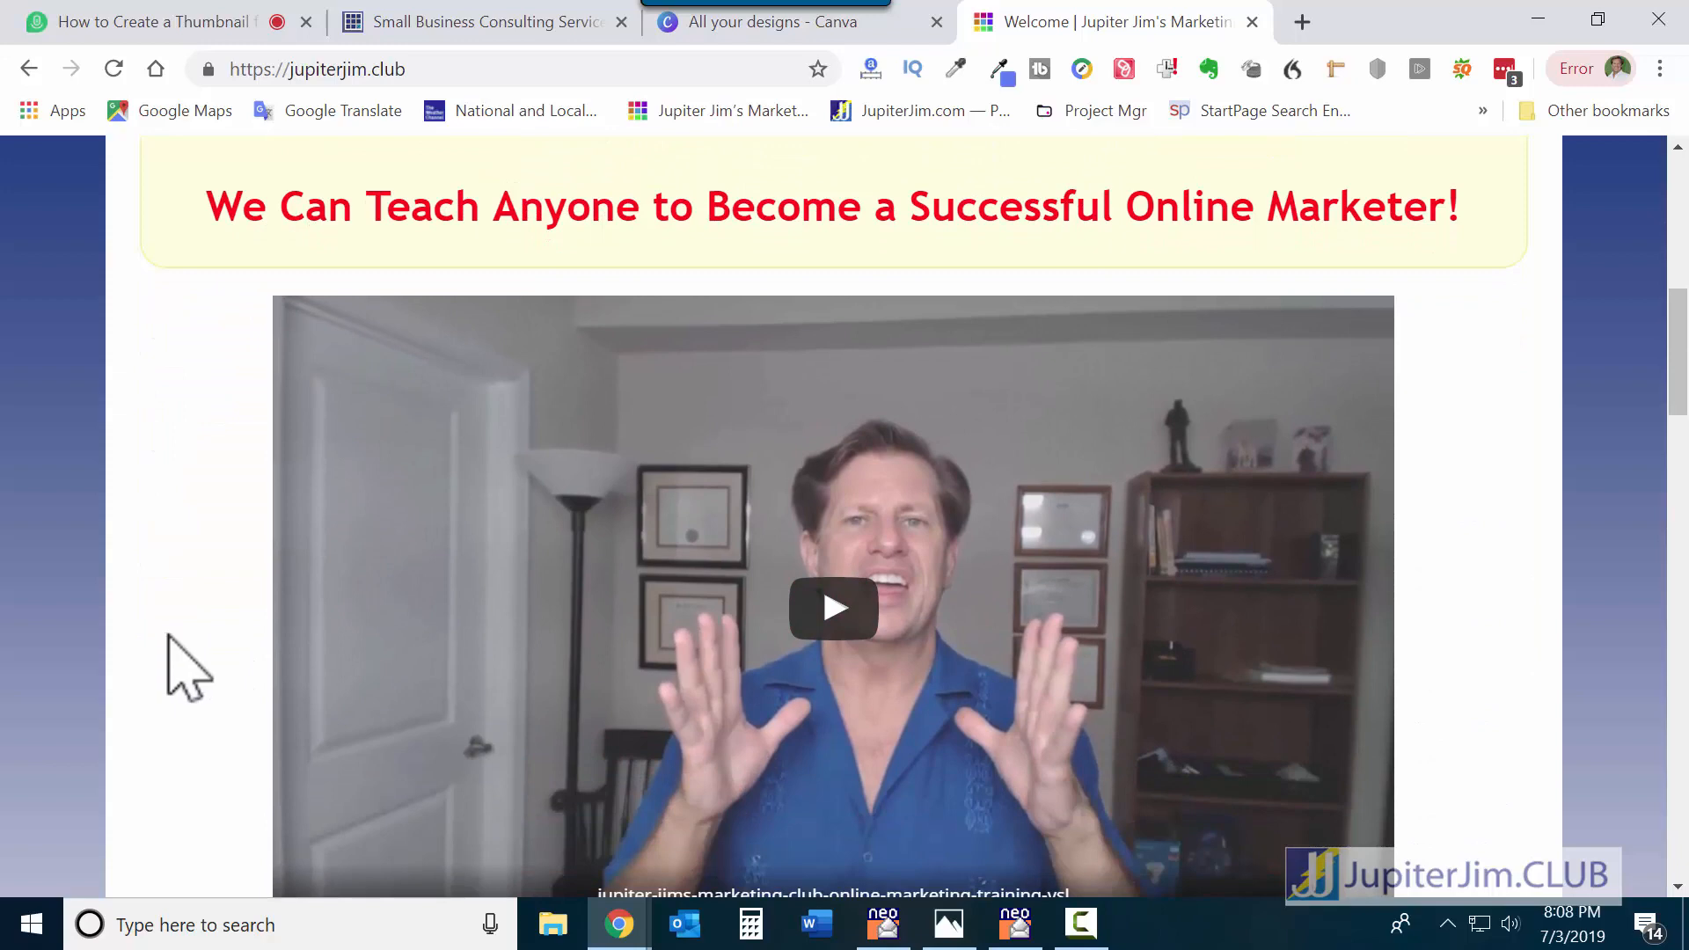
scroll(169, 637, "down", 4)
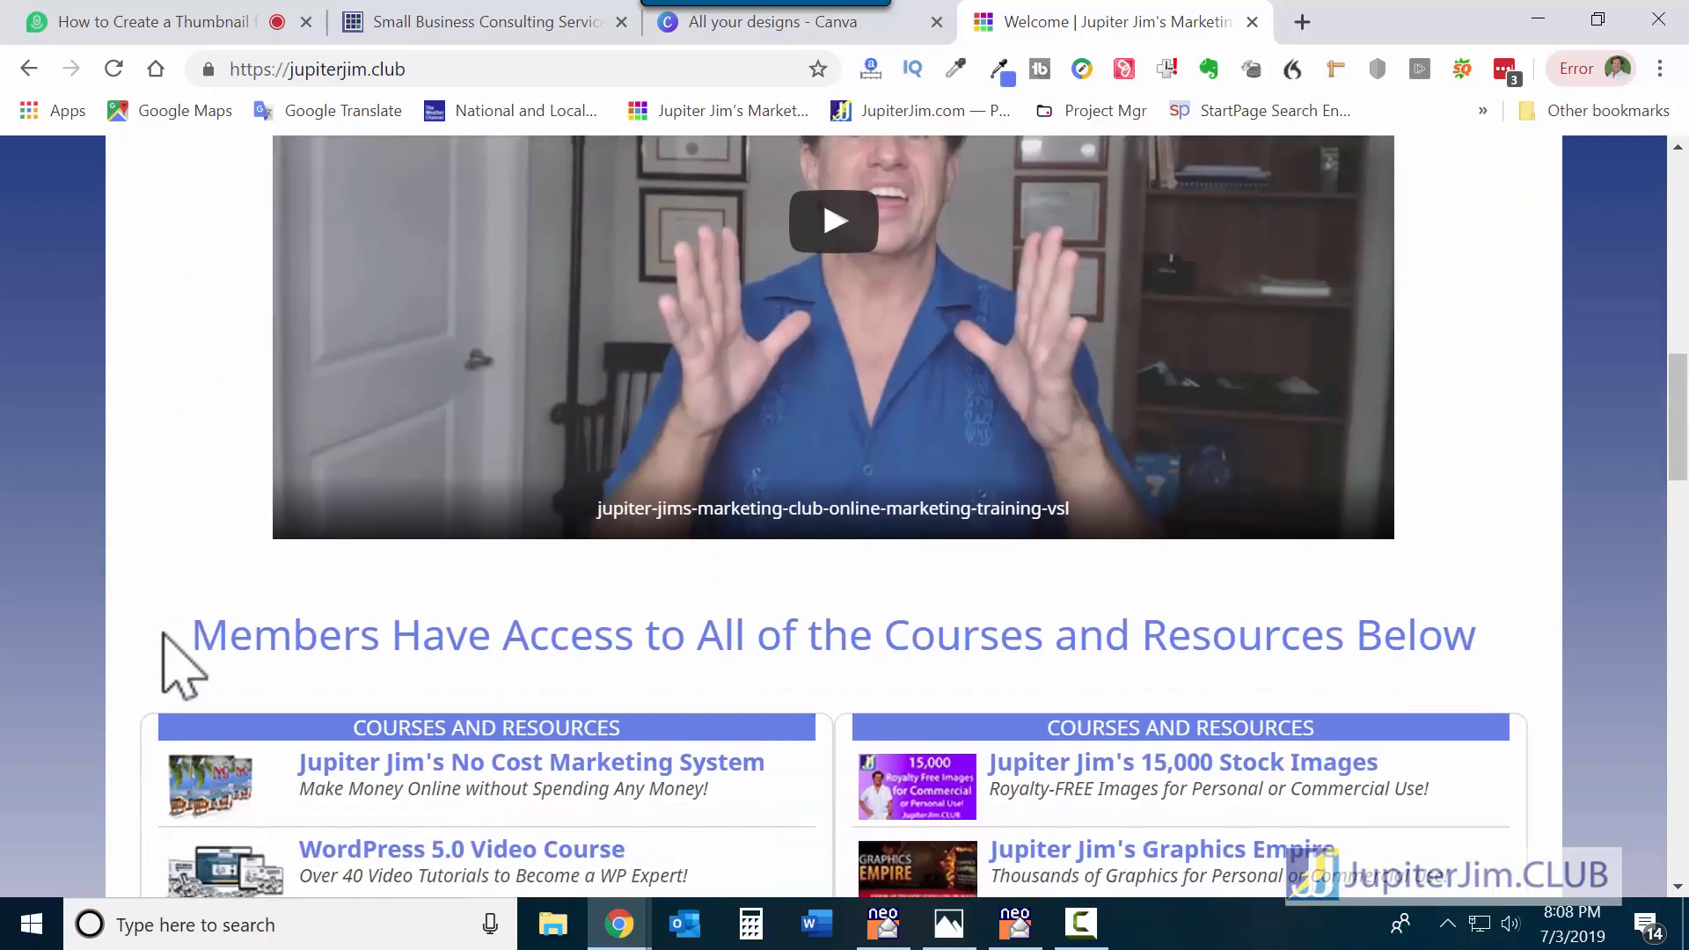
scroll(167, 643, "down", 3)
scroll(170, 647, "down", 1)
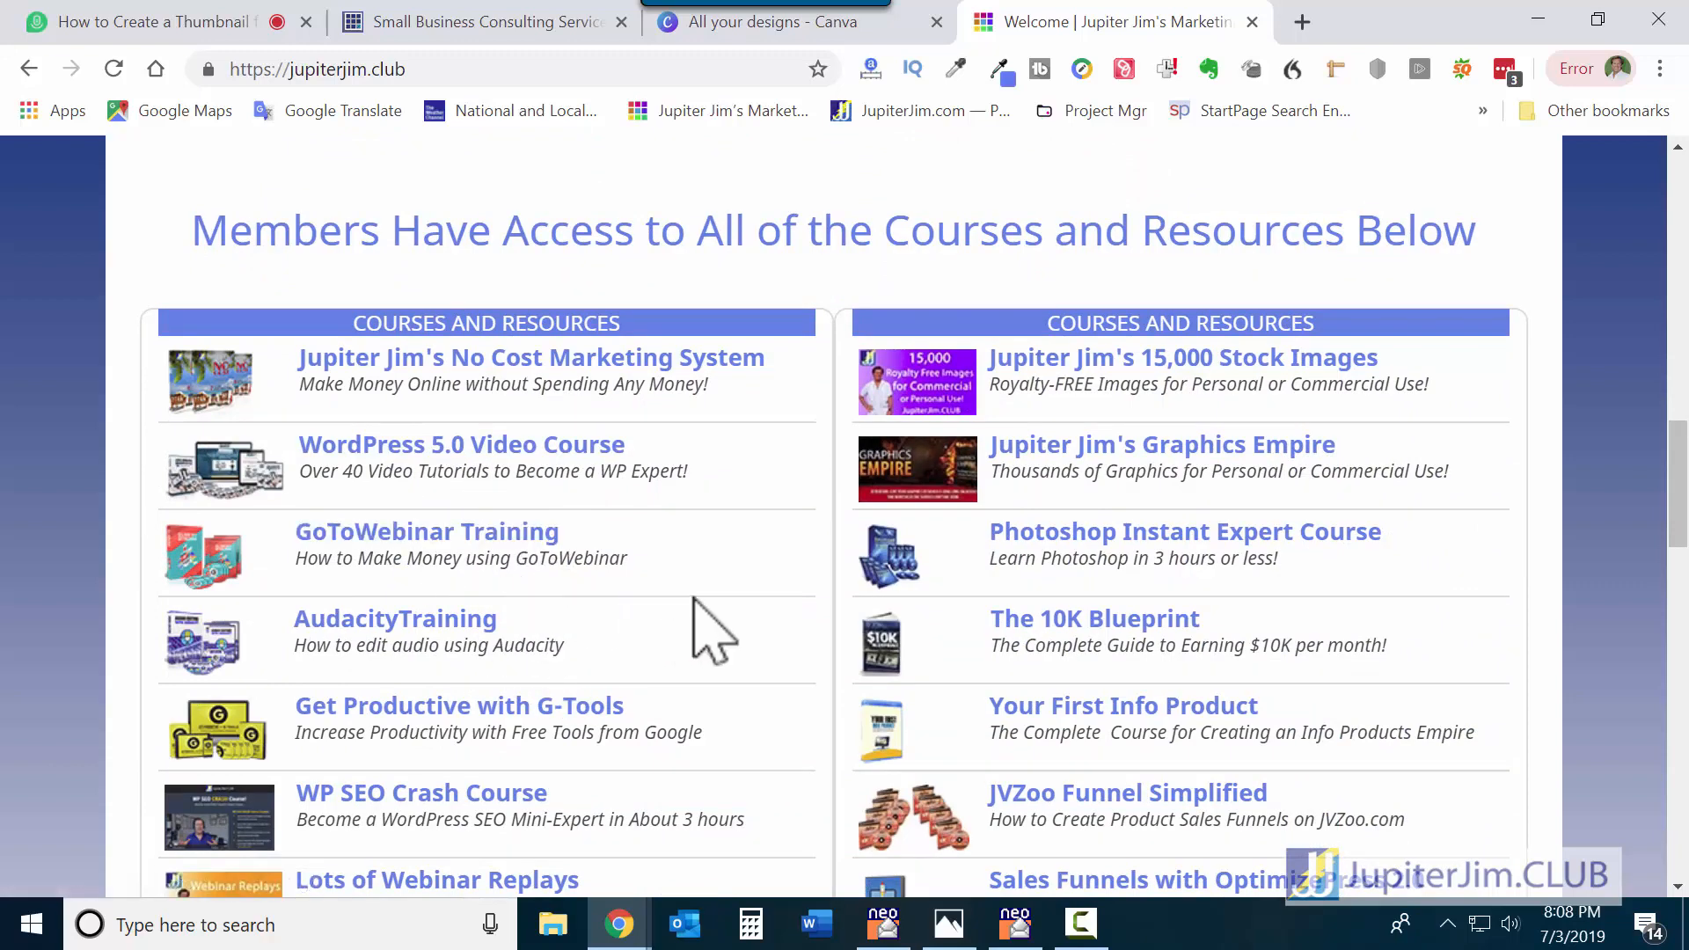
scroll(692, 599, "down", 4)
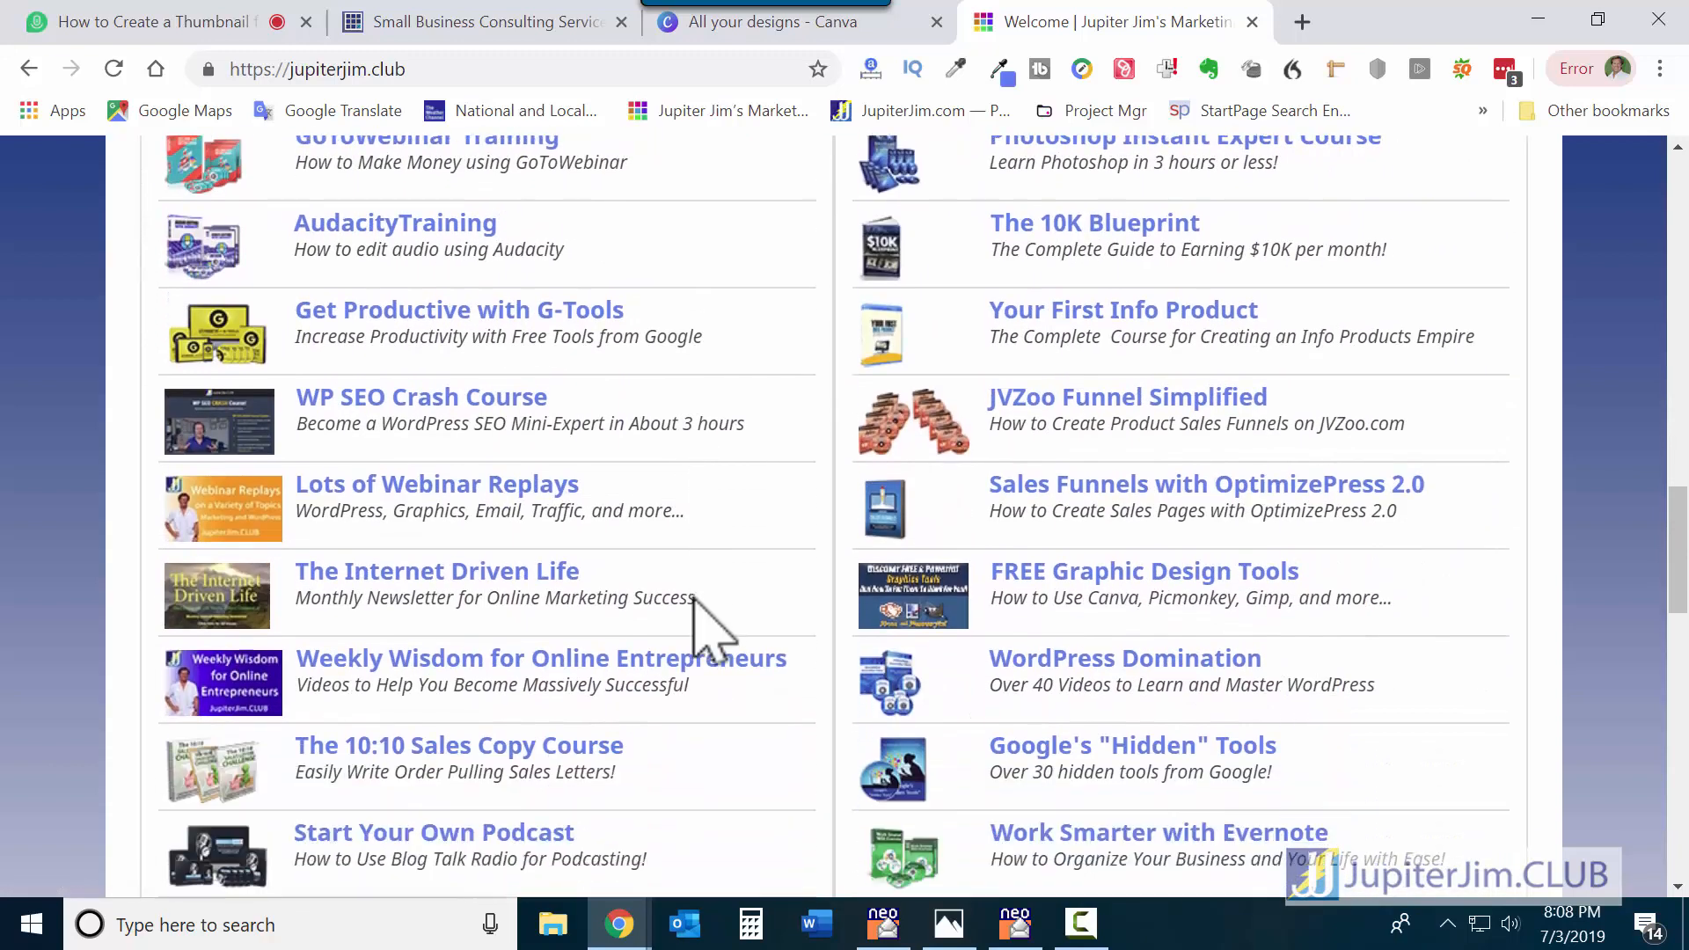
scroll(695, 607, "down", 6)
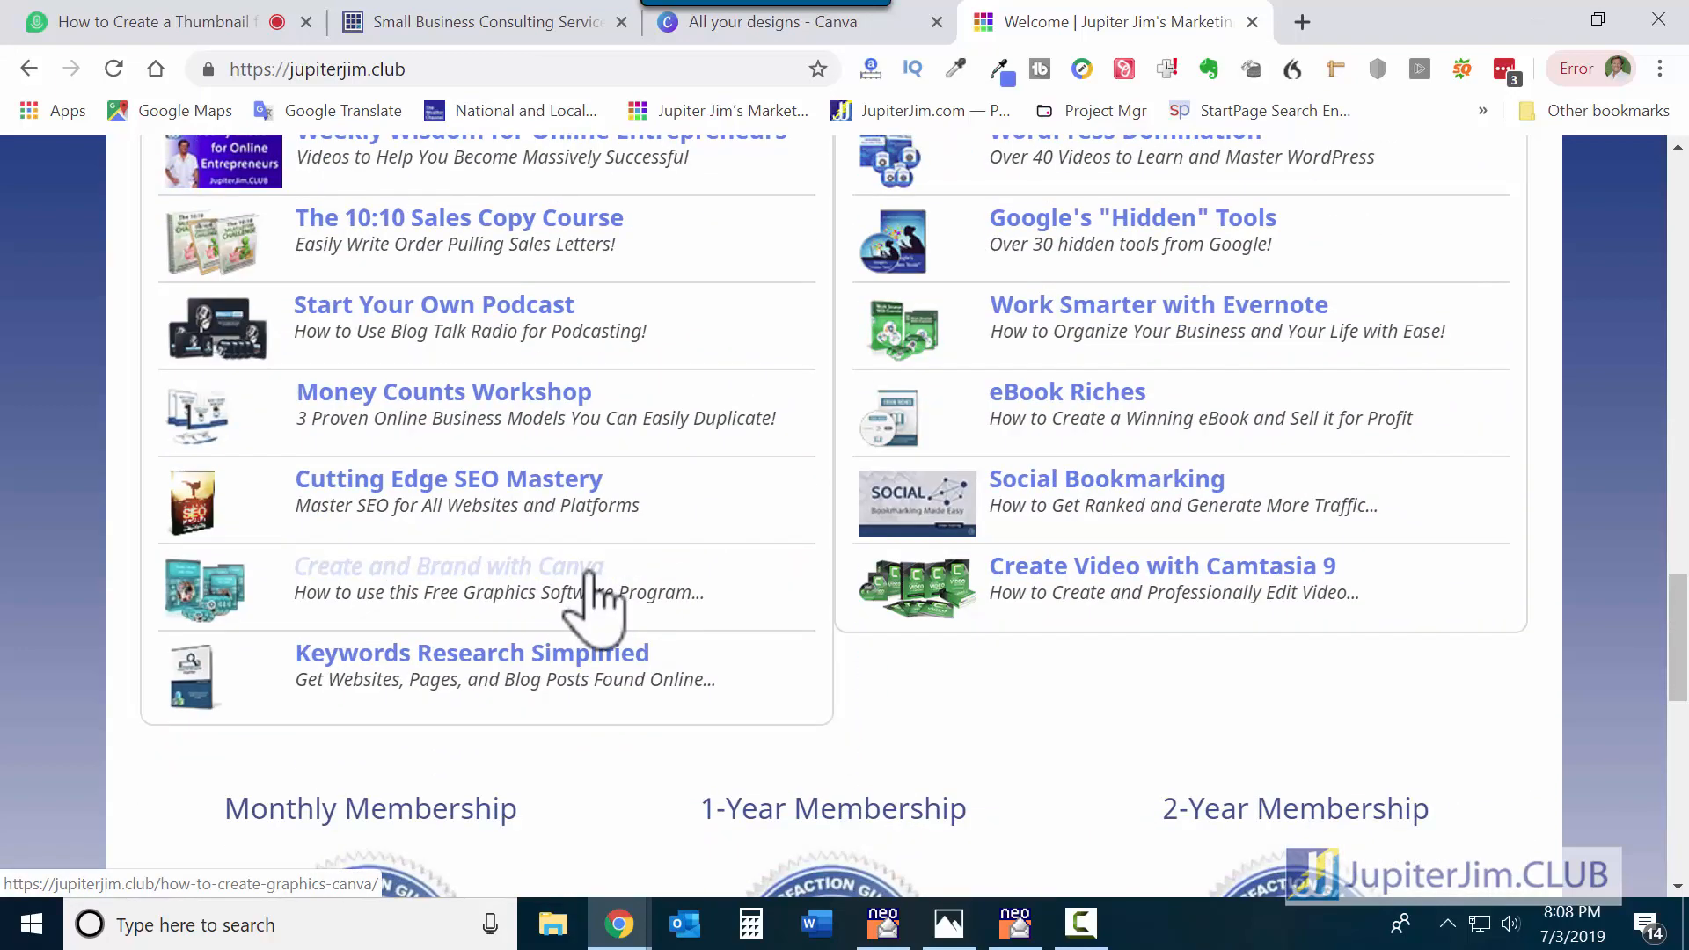
Open the Create and Brand with Canva sales page and scroll down to its product box.
left_click(589, 574)
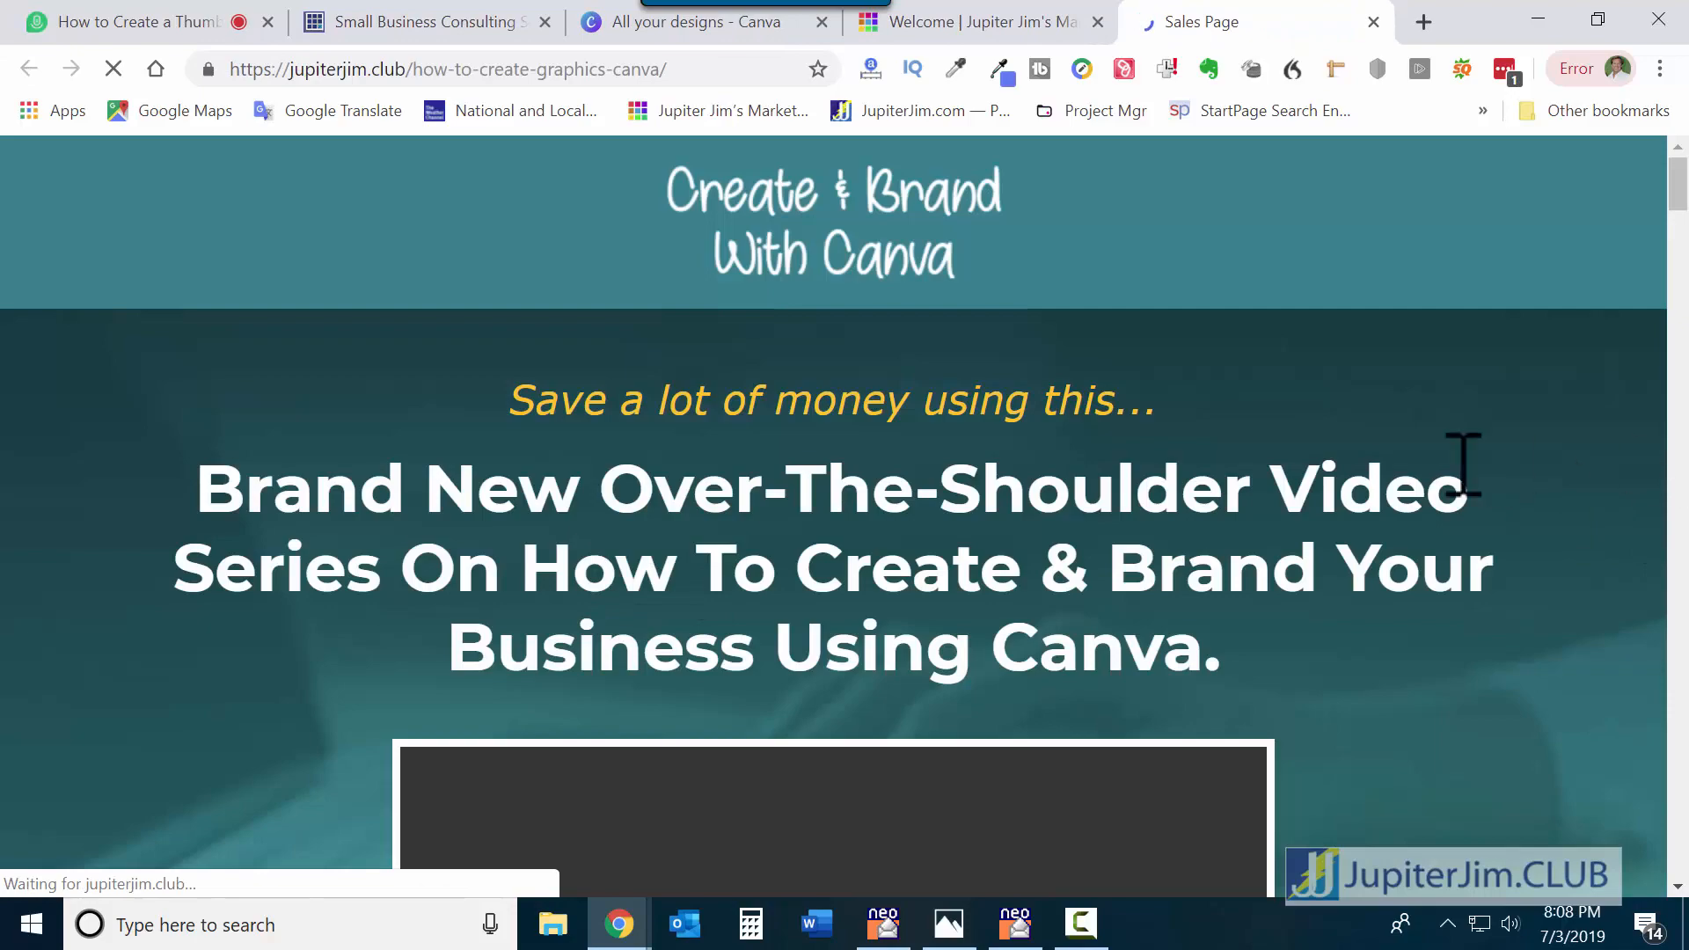
scroll(1328, 566, "down", 3)
scroll(1355, 554, "down", 3)
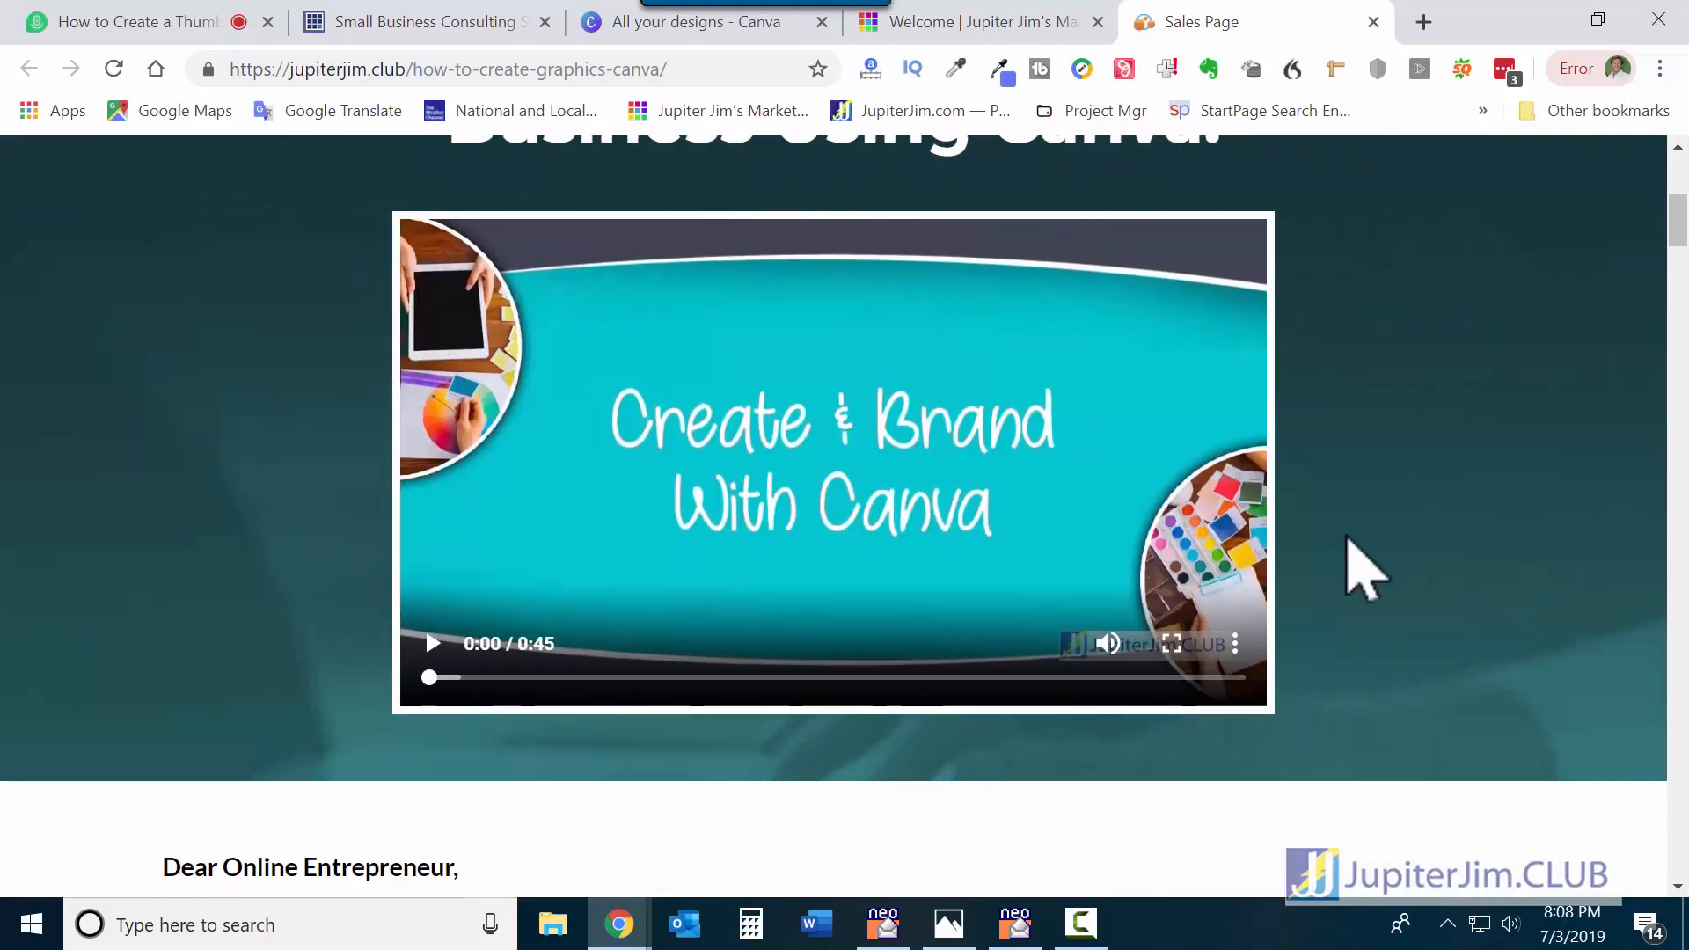
scroll(1364, 571, "down", 10)
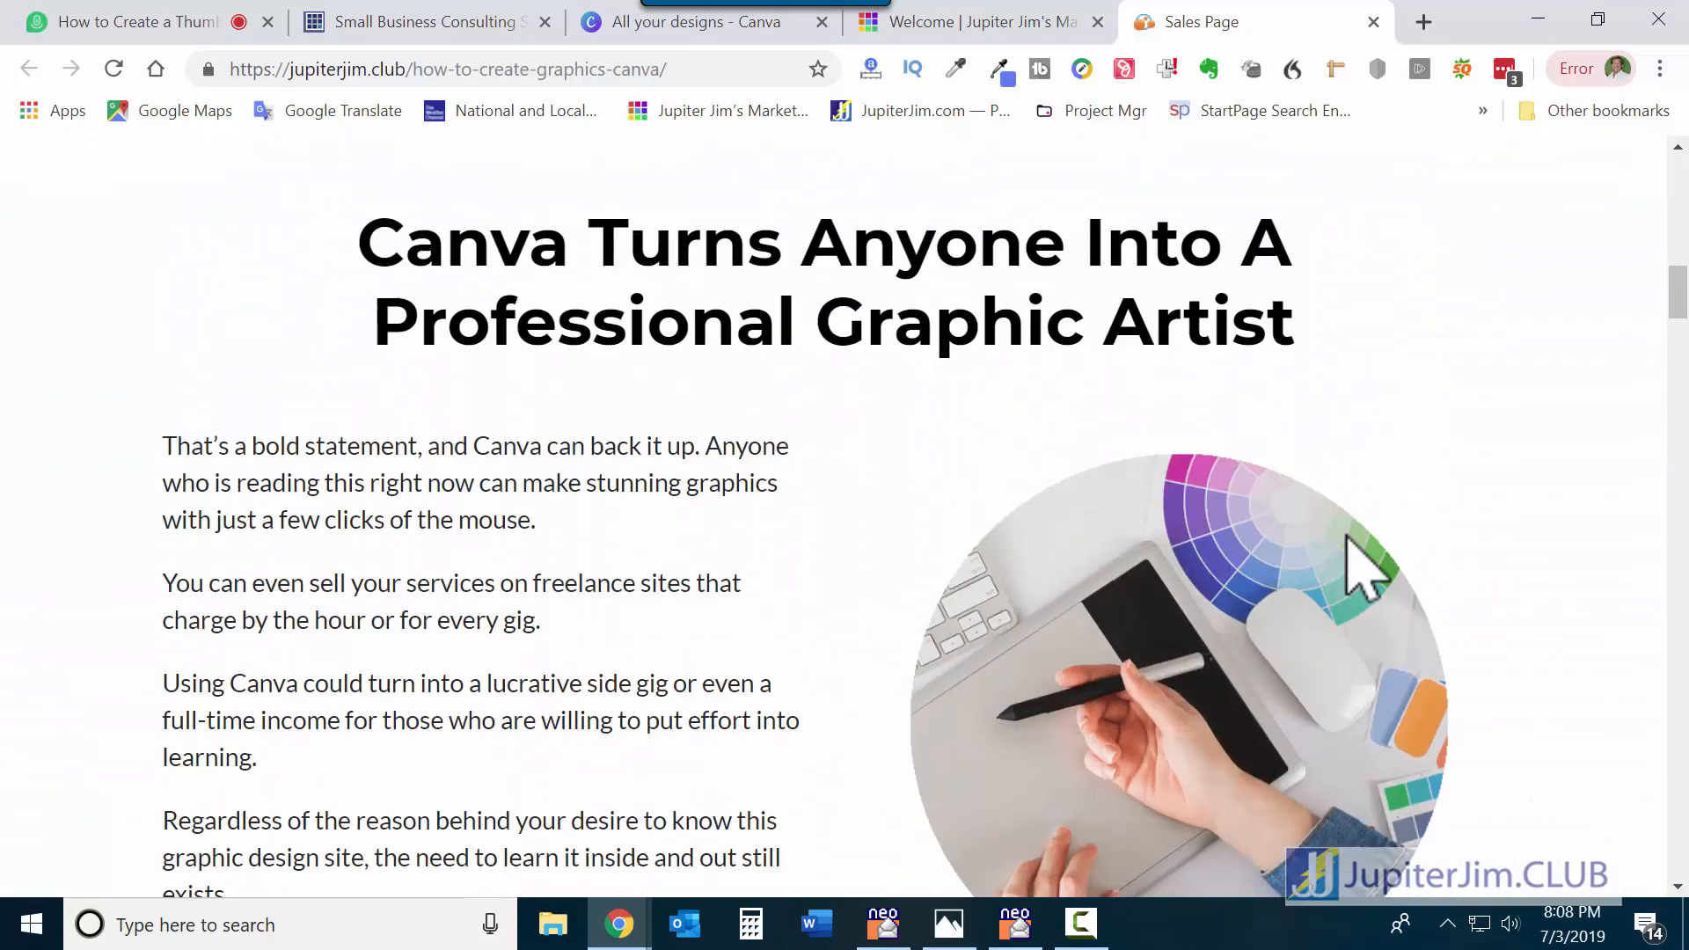
scroll(1363, 568, "down", 15)
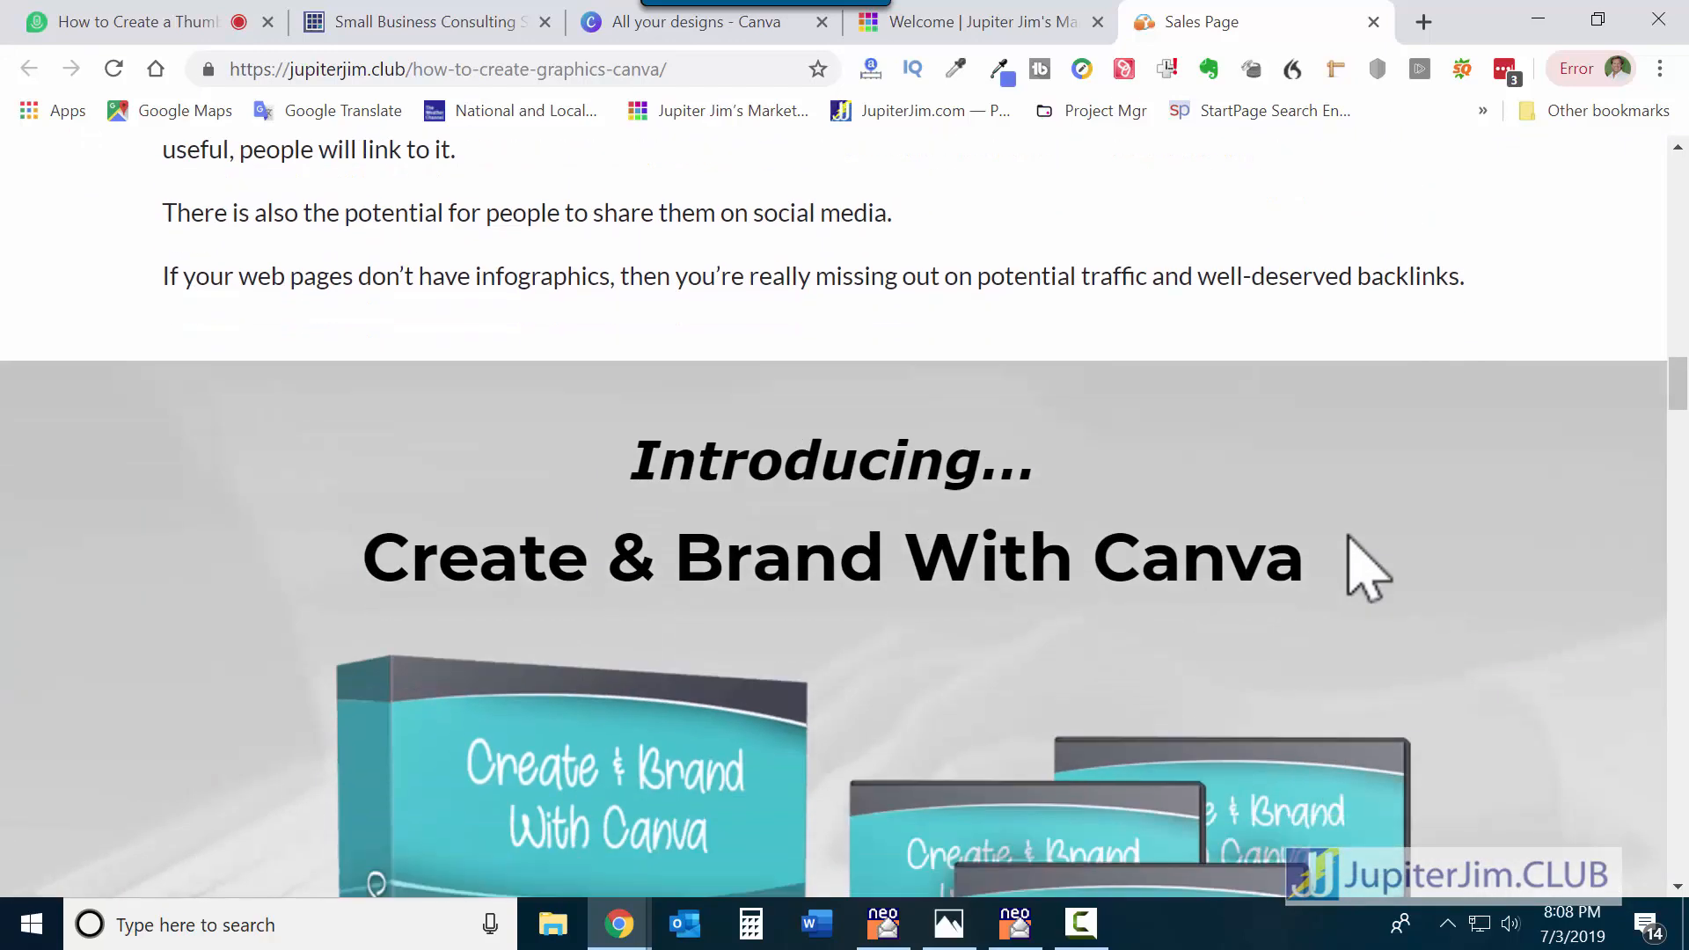
scroll(1368, 567, "down", 6)
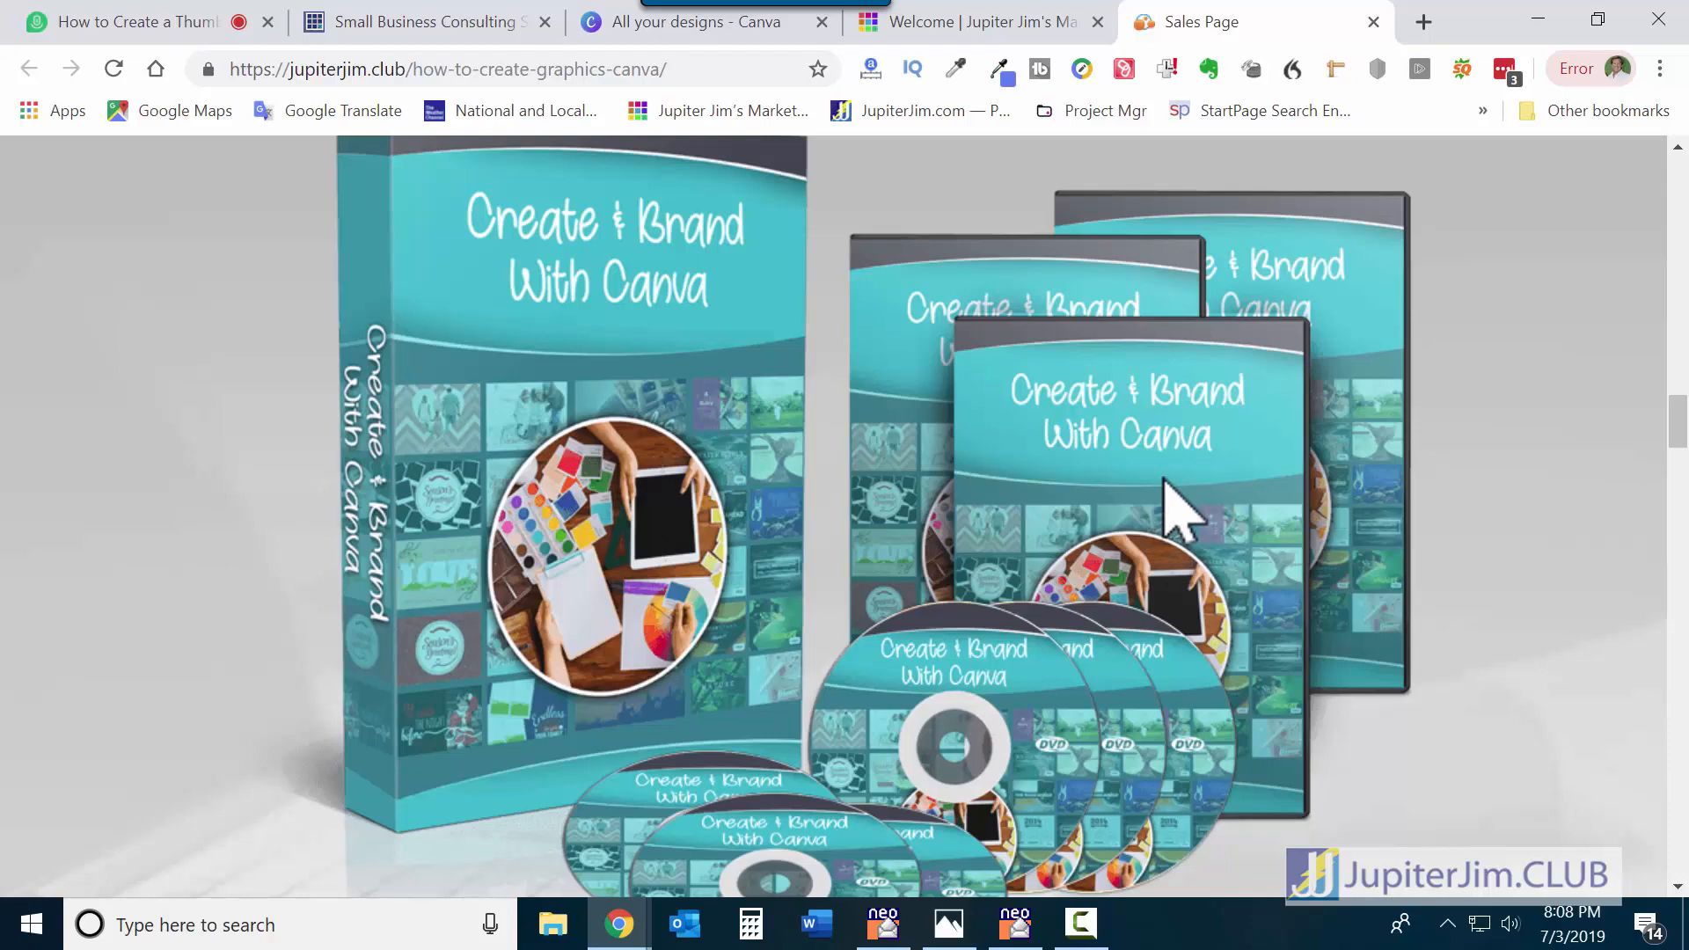
Return to the Welcome tab and open the Jupiter Jim's 15,000 Stock Images page.
left_click(985, 18)
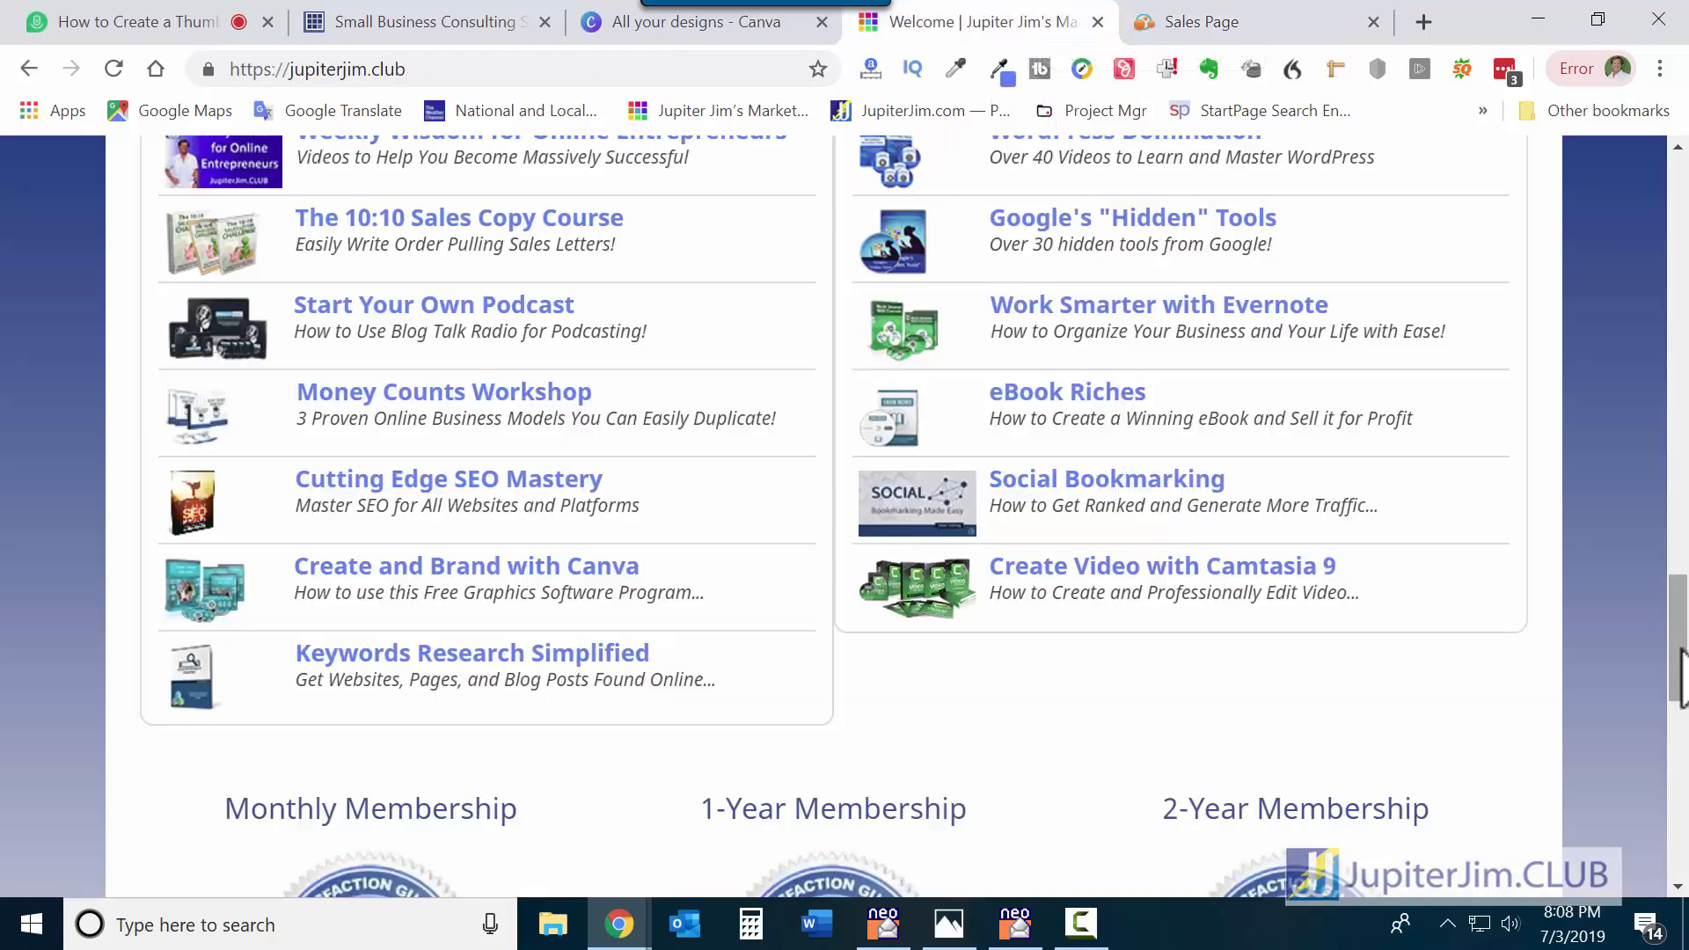
left_click_drag(1682, 673, 1682, 481)
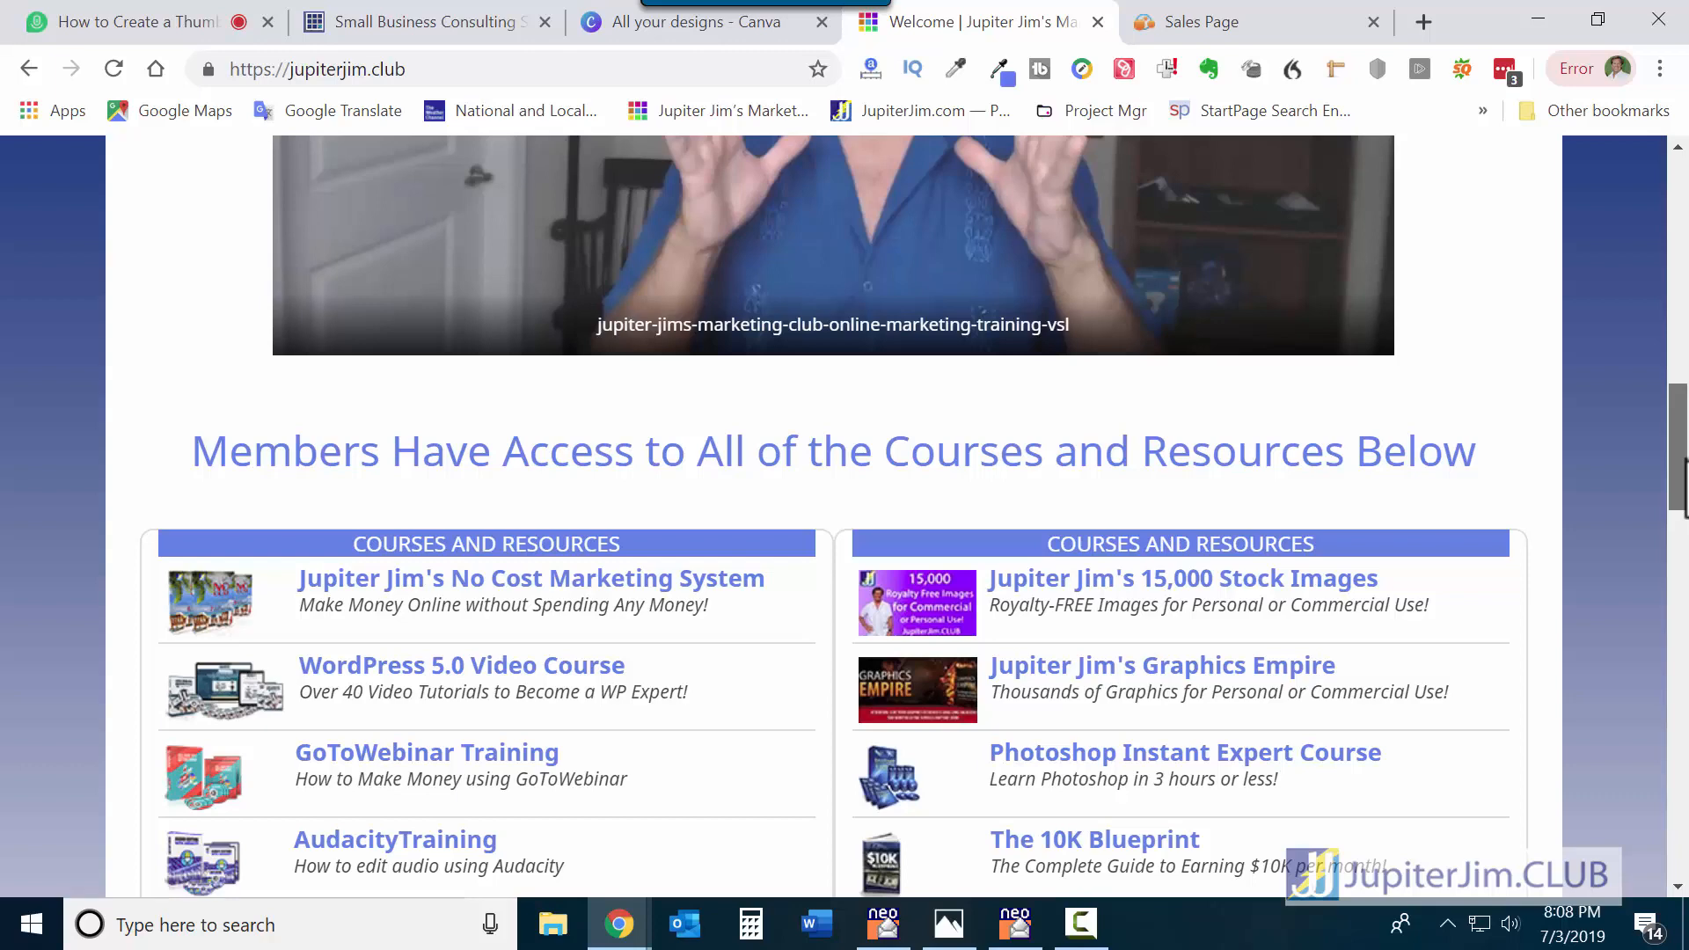
left_click(1208, 591)
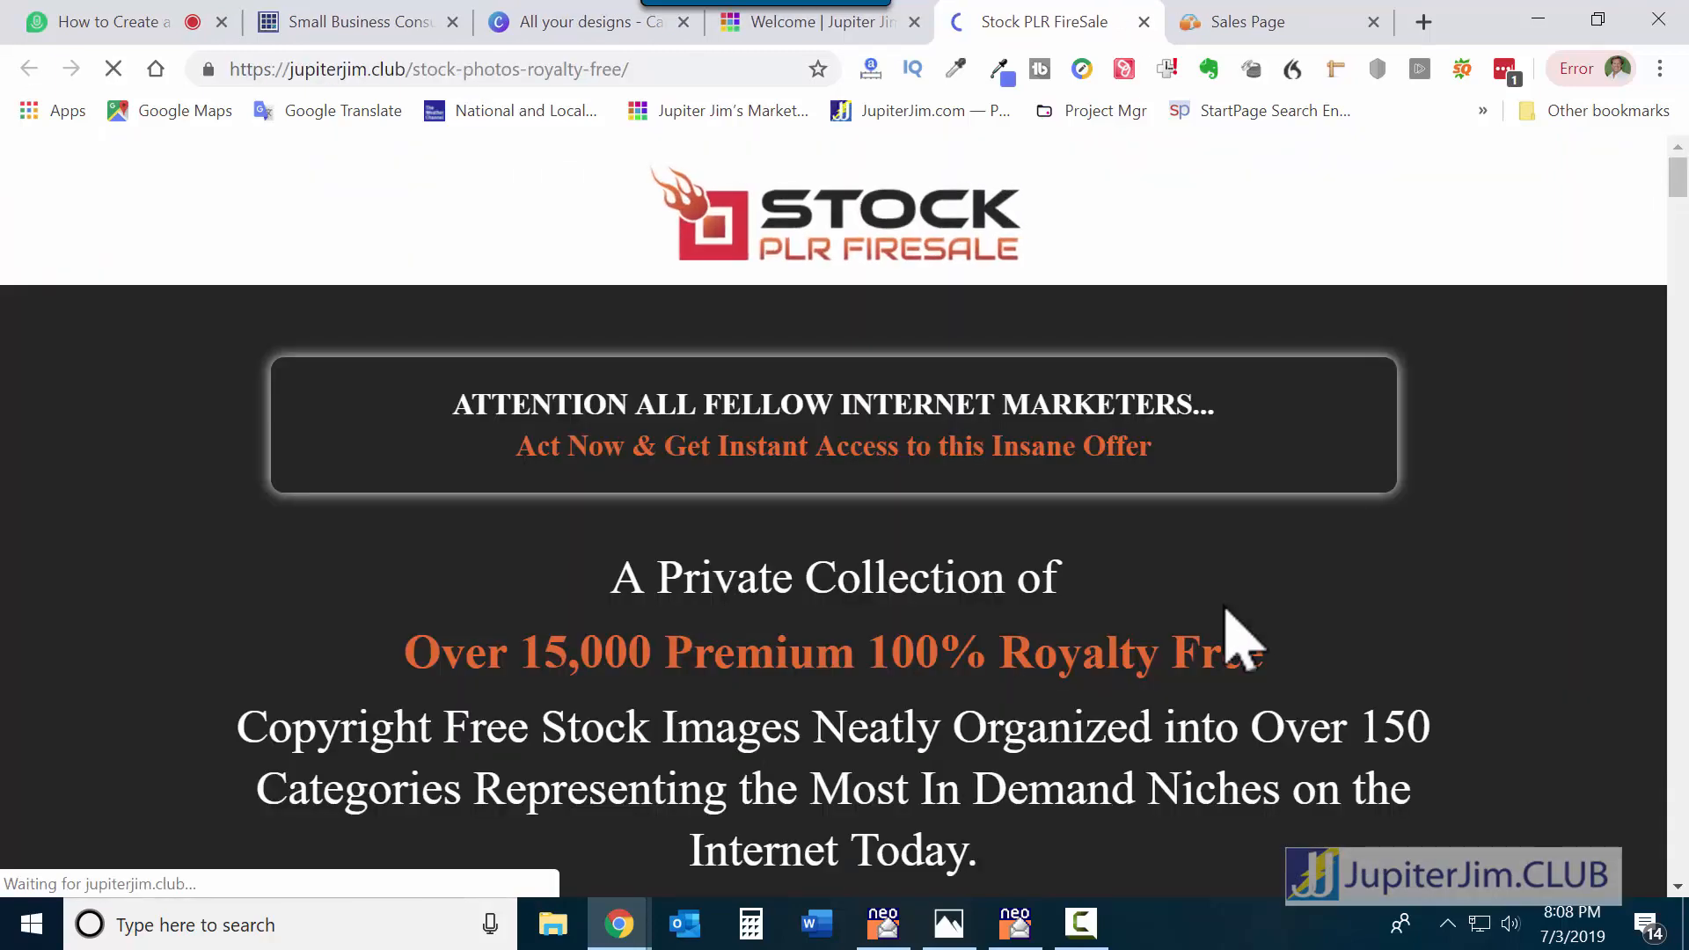
Scroll through the royalty-free stock photo preview grid.
scroll(1249, 602, "down", 12)
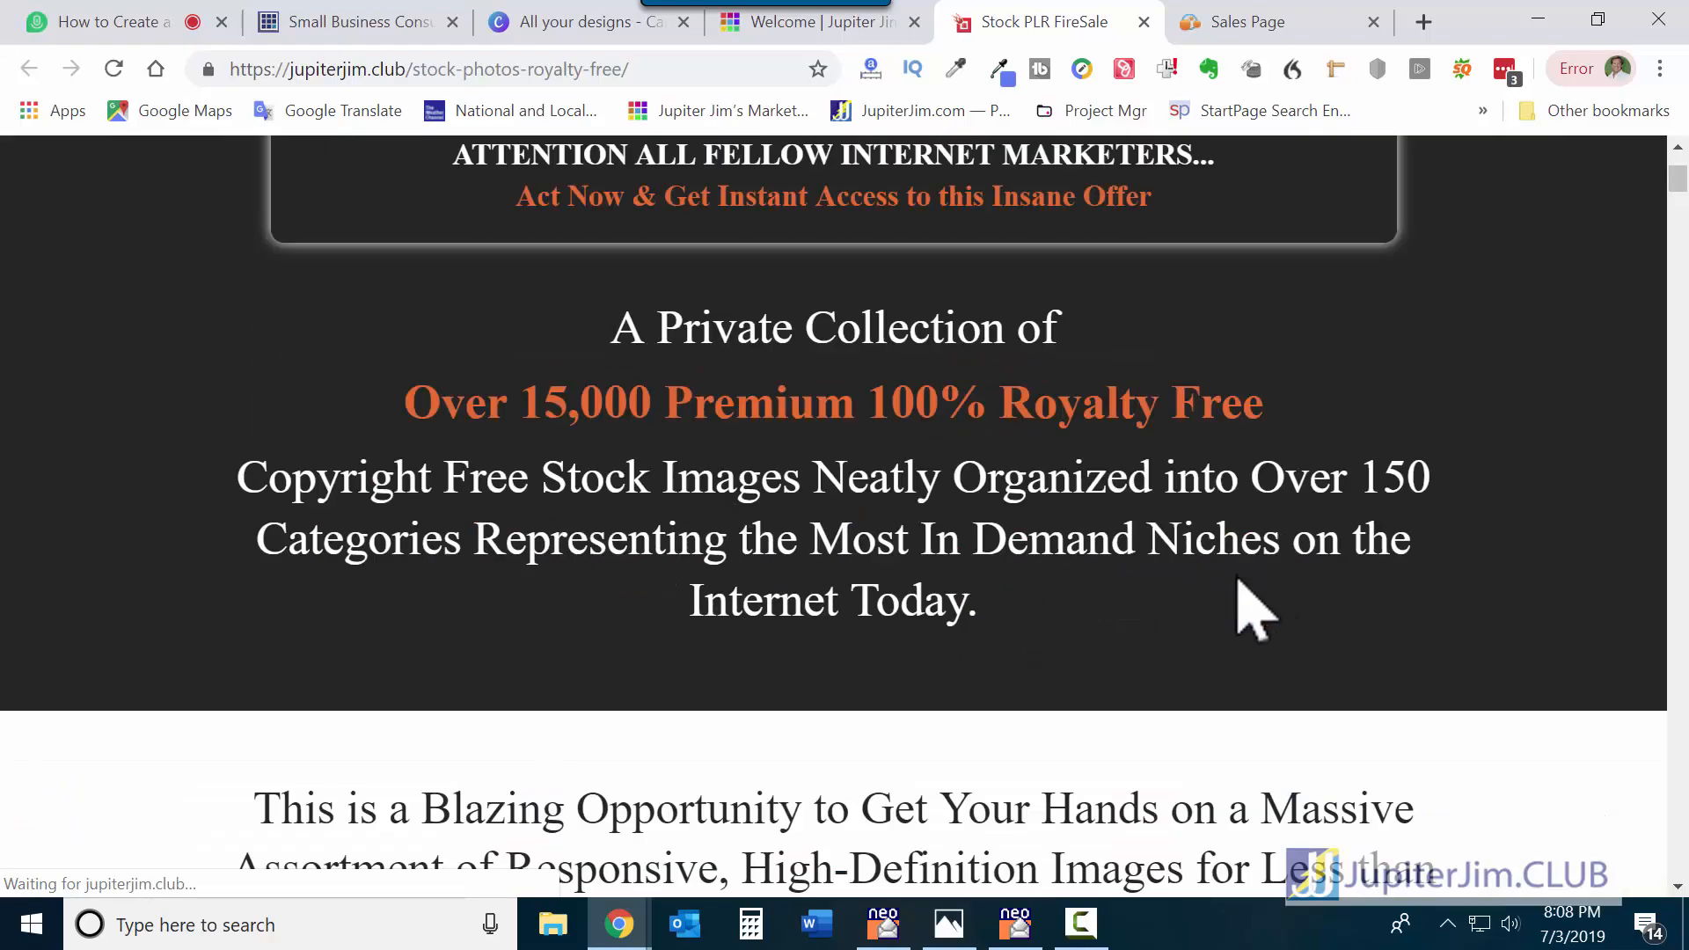
scroll(878, 568, "down", 17)
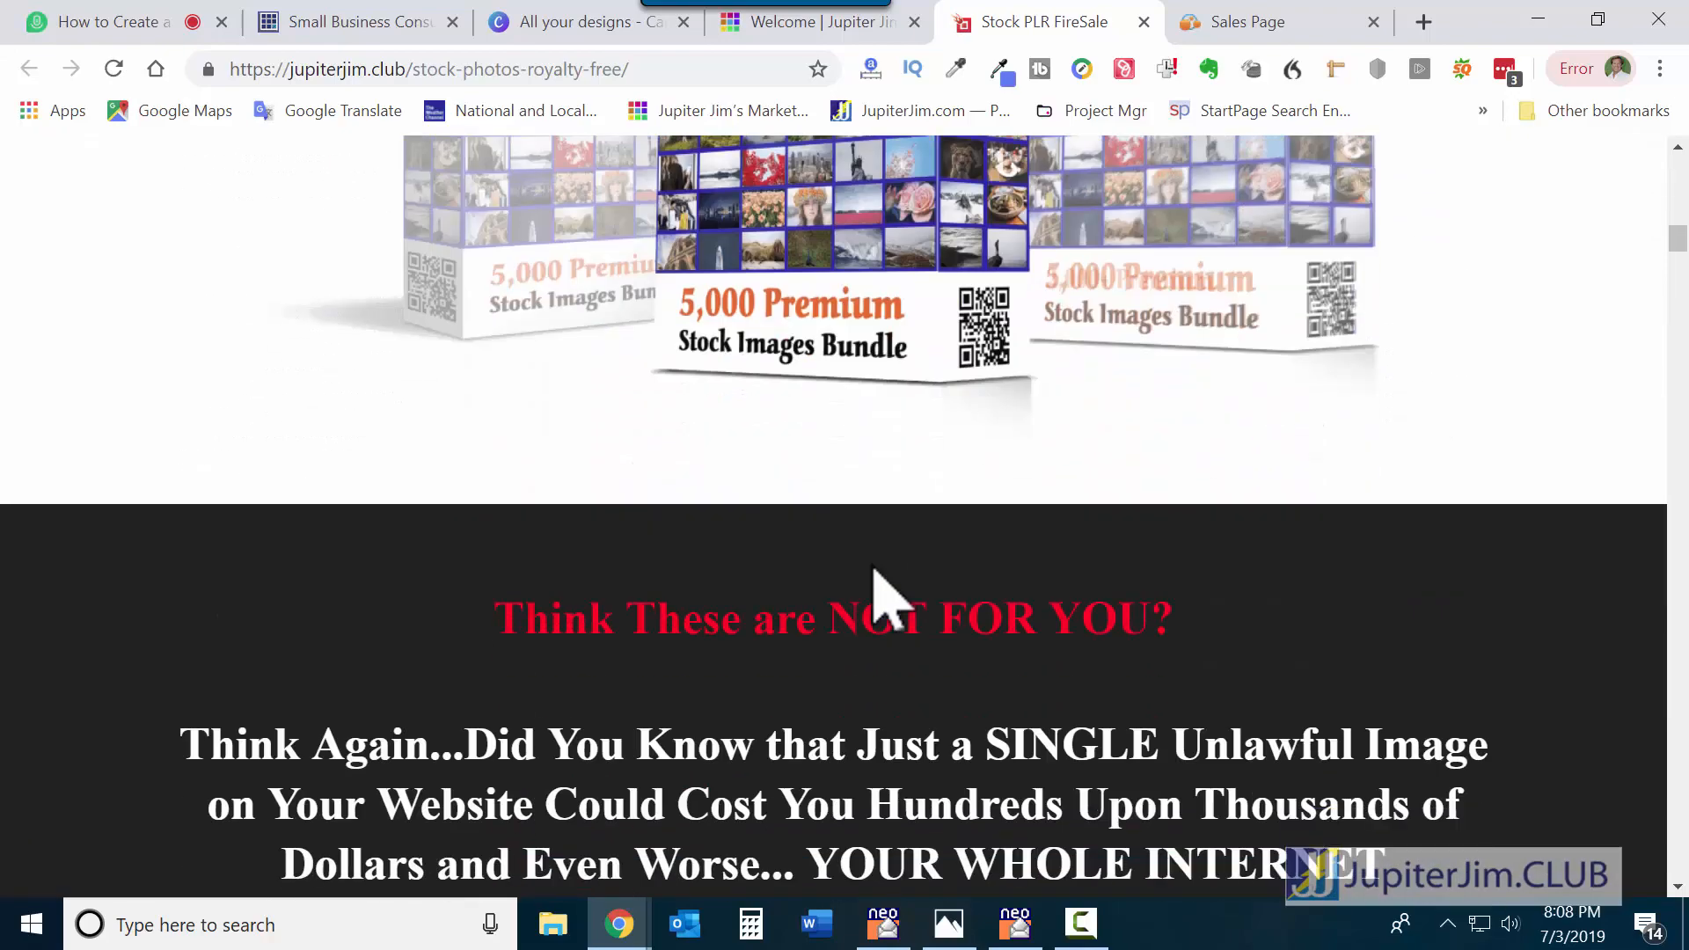
scroll(875, 572, "down", 11)
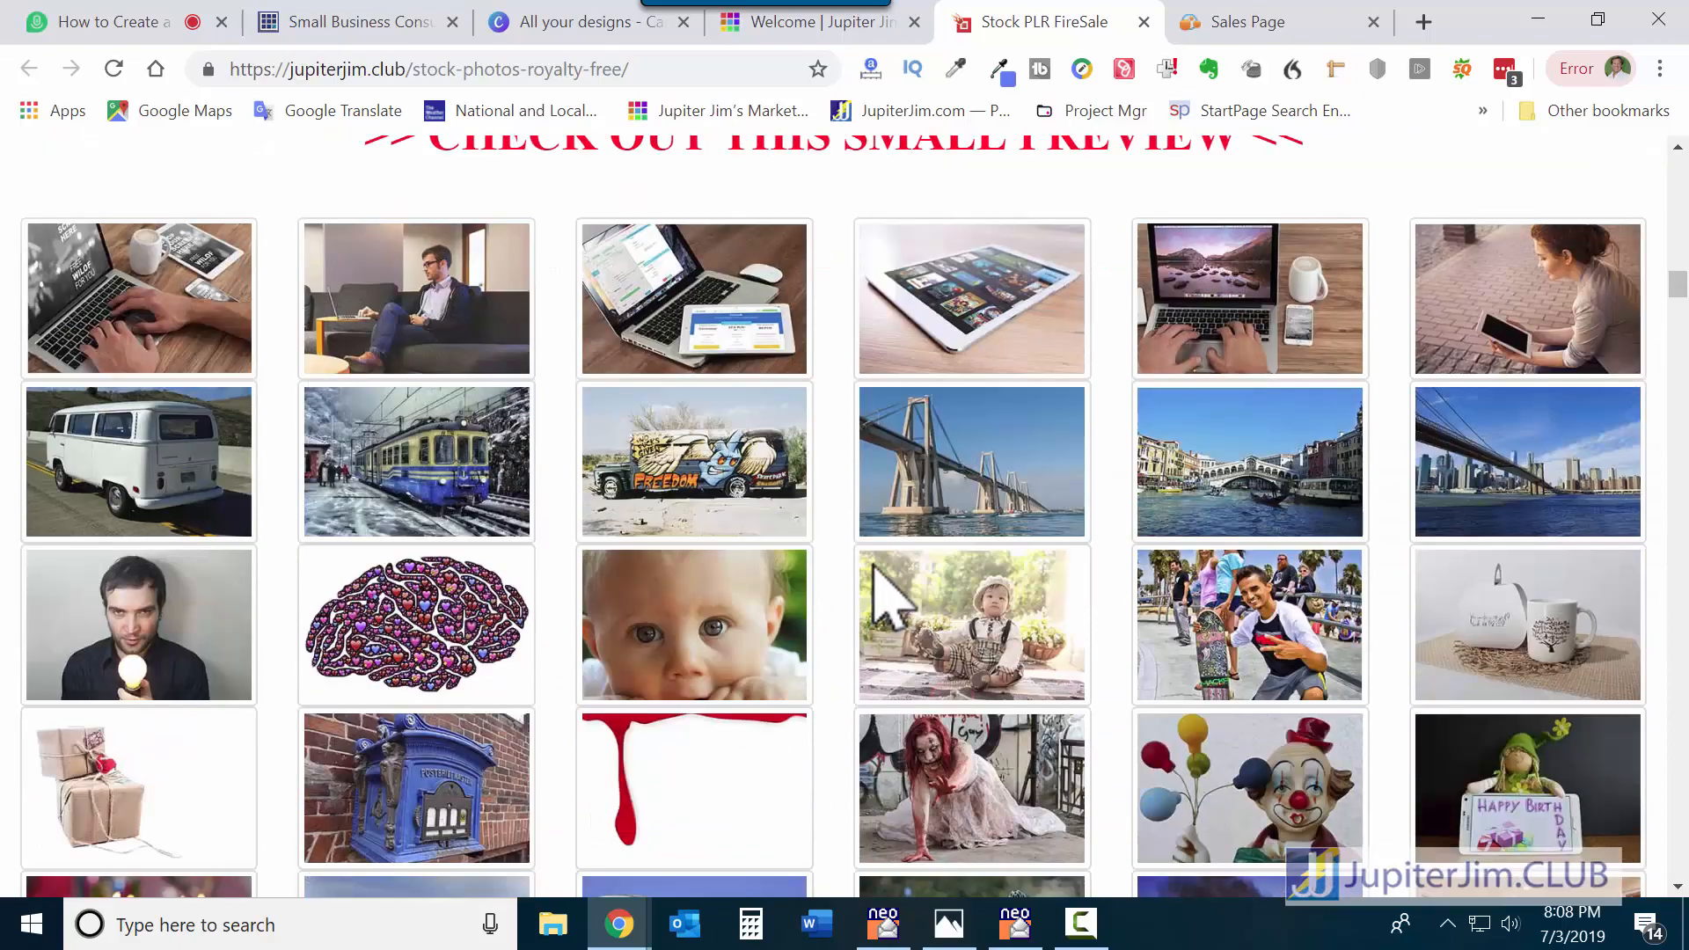
scroll(786, 620, "down", 9)
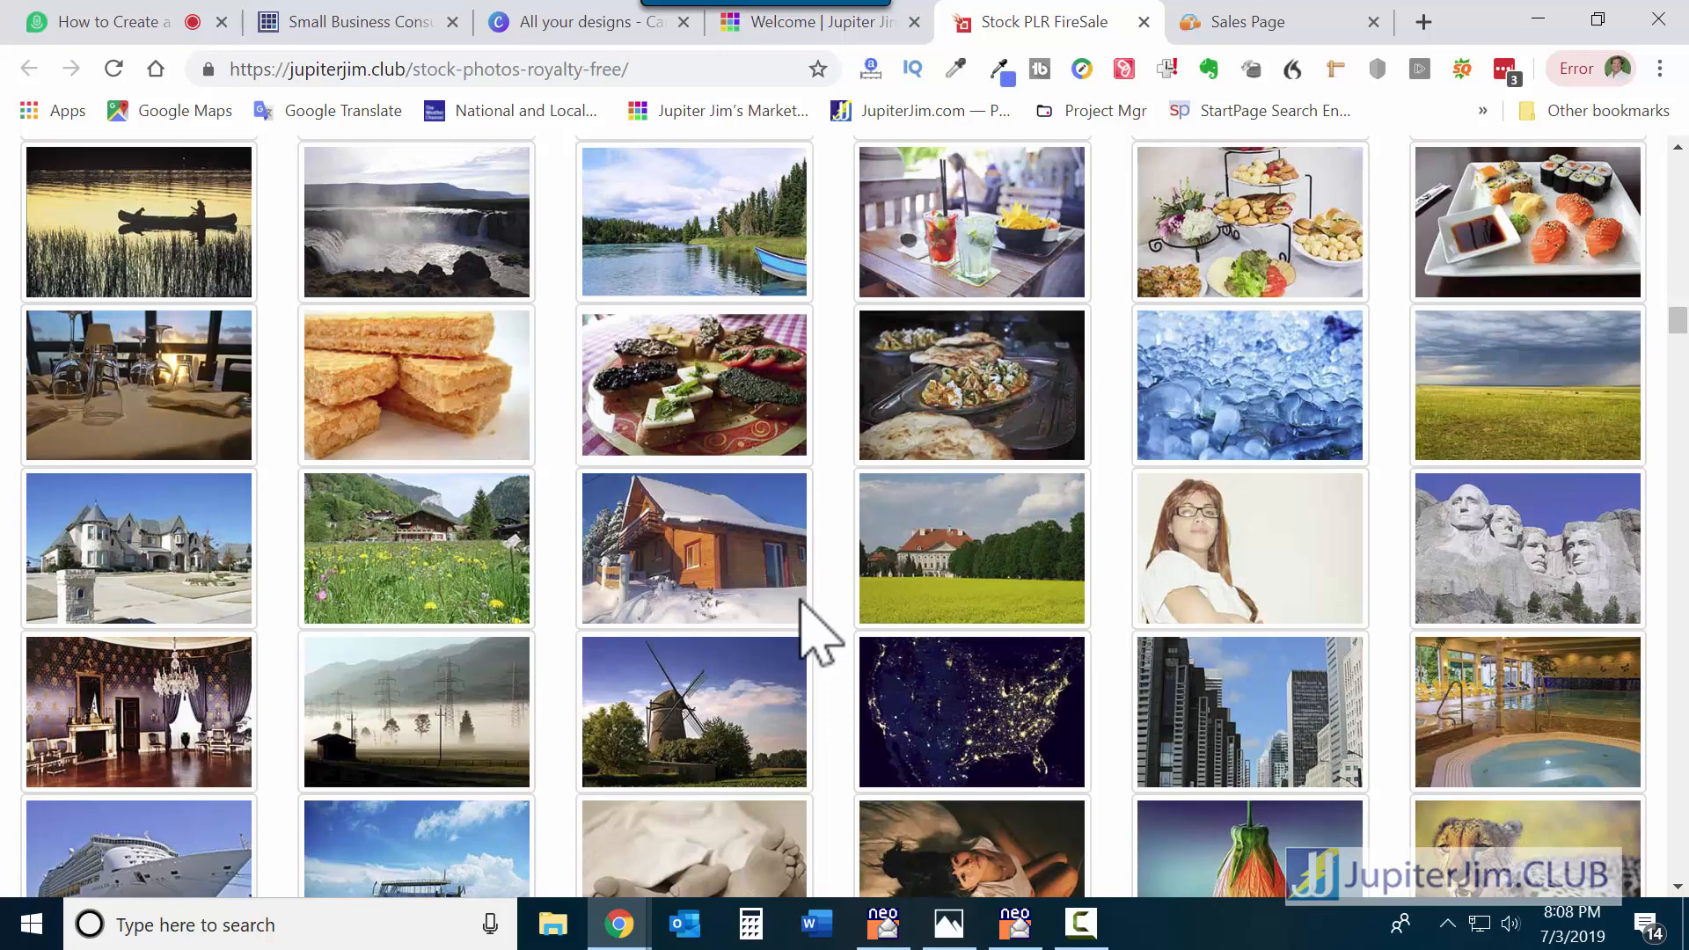
scroll(823, 634, "down", 8)
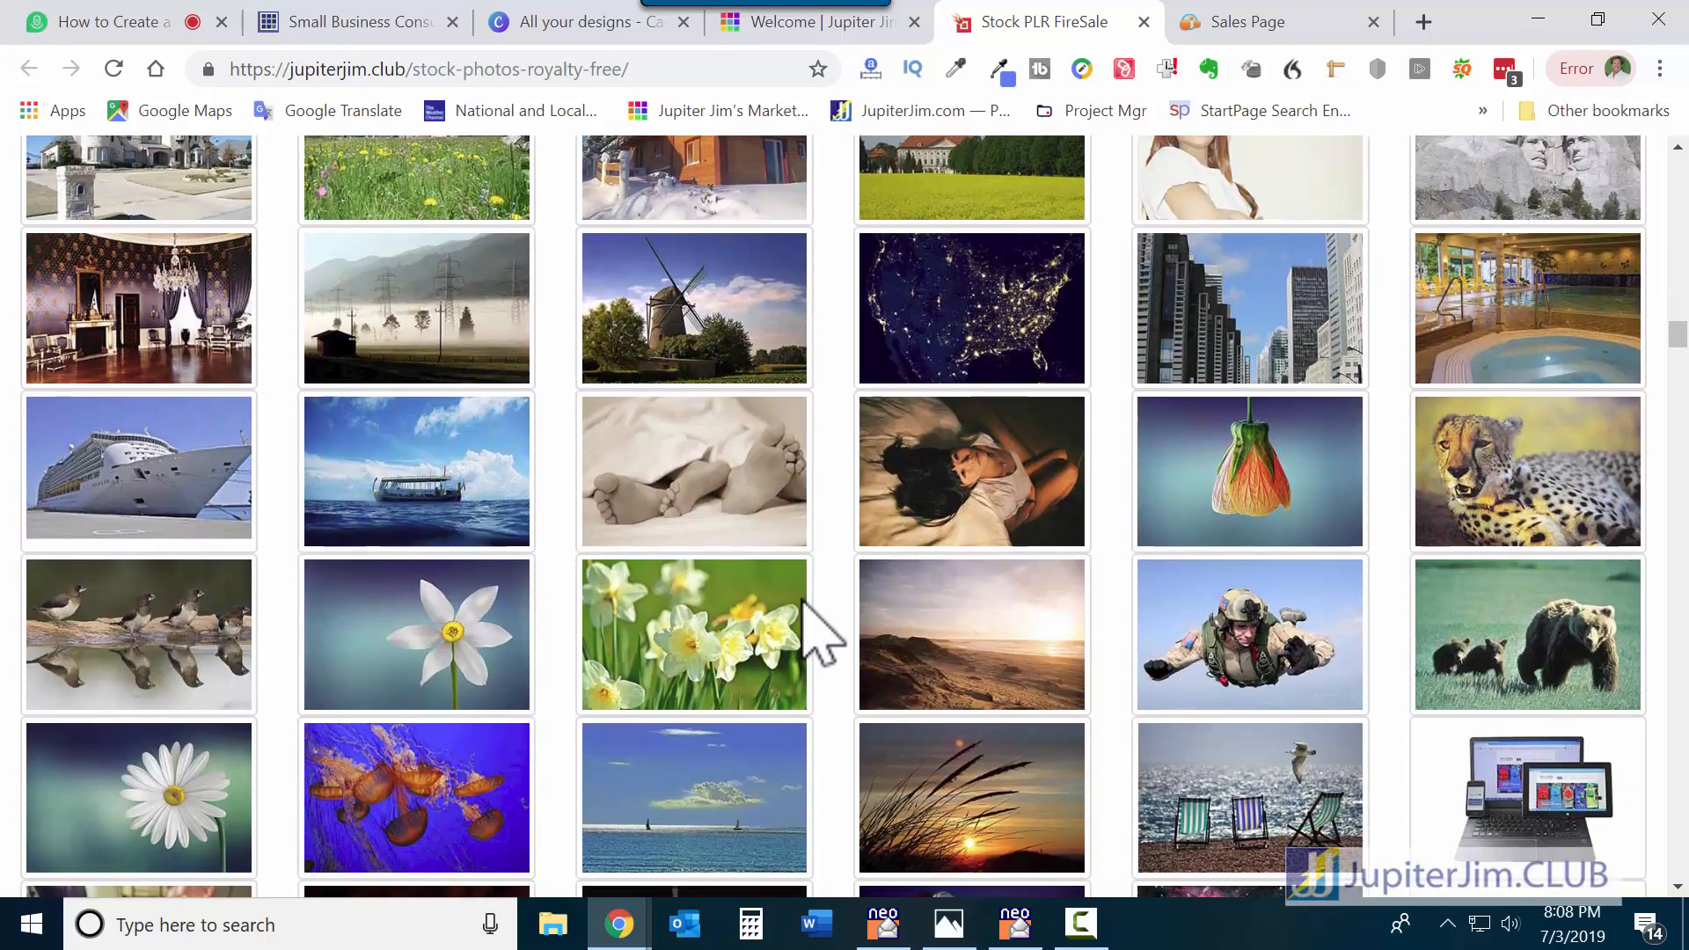
scroll(823, 634, "down", 16)
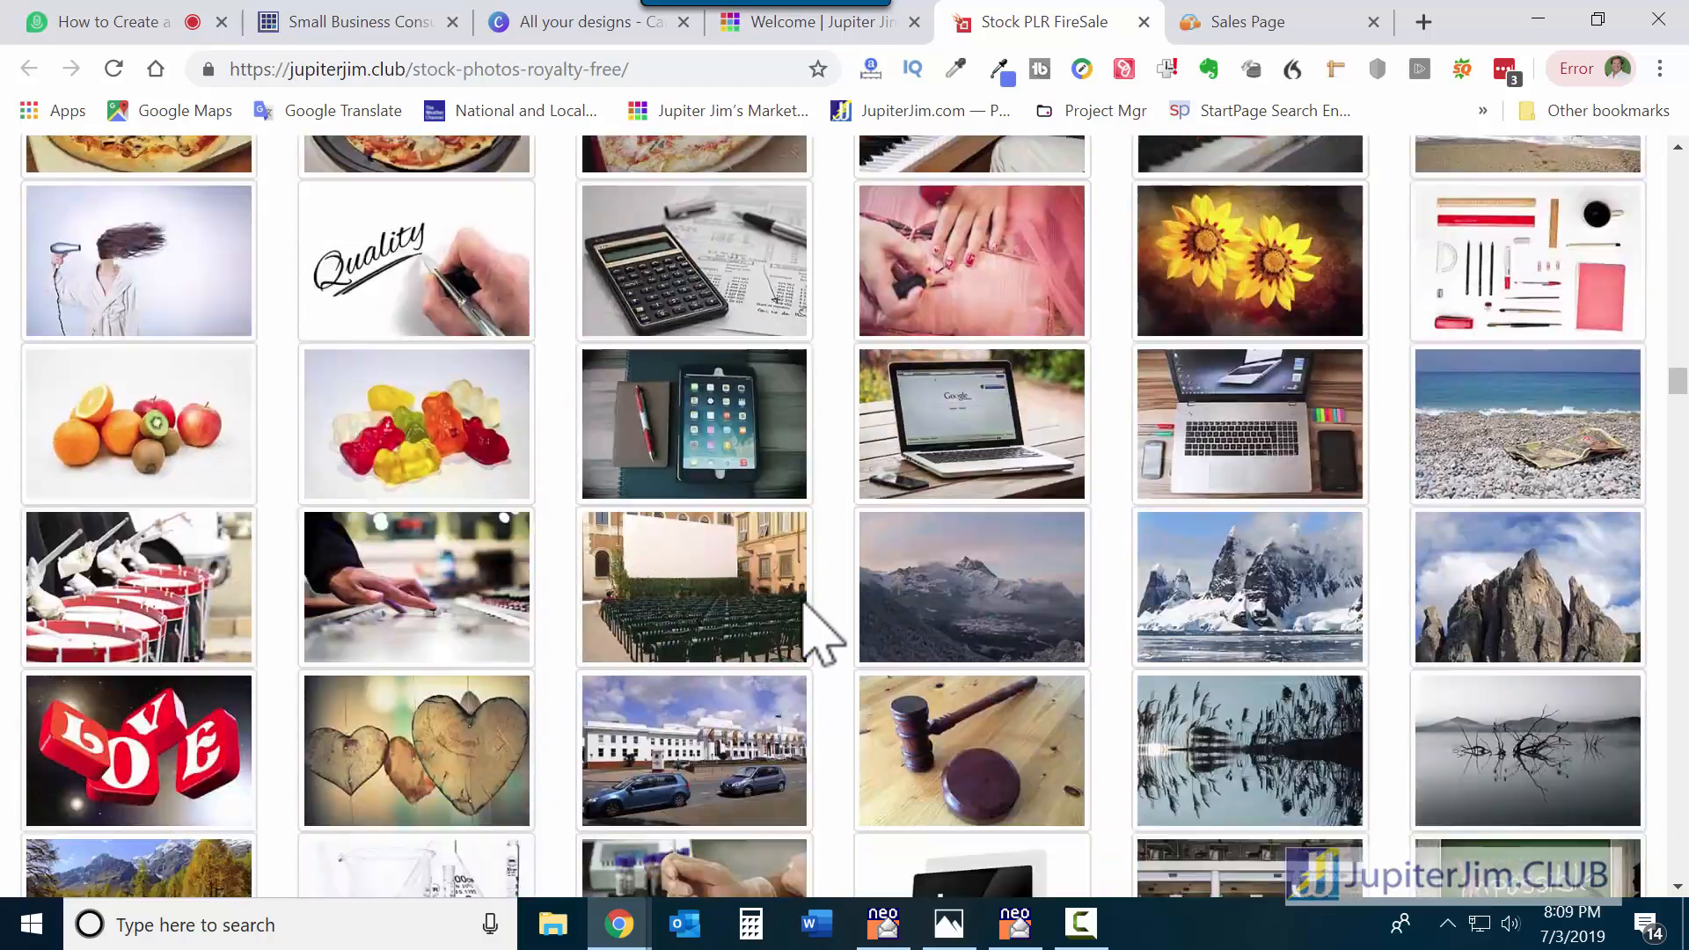
scroll(823, 634, "down", 12)
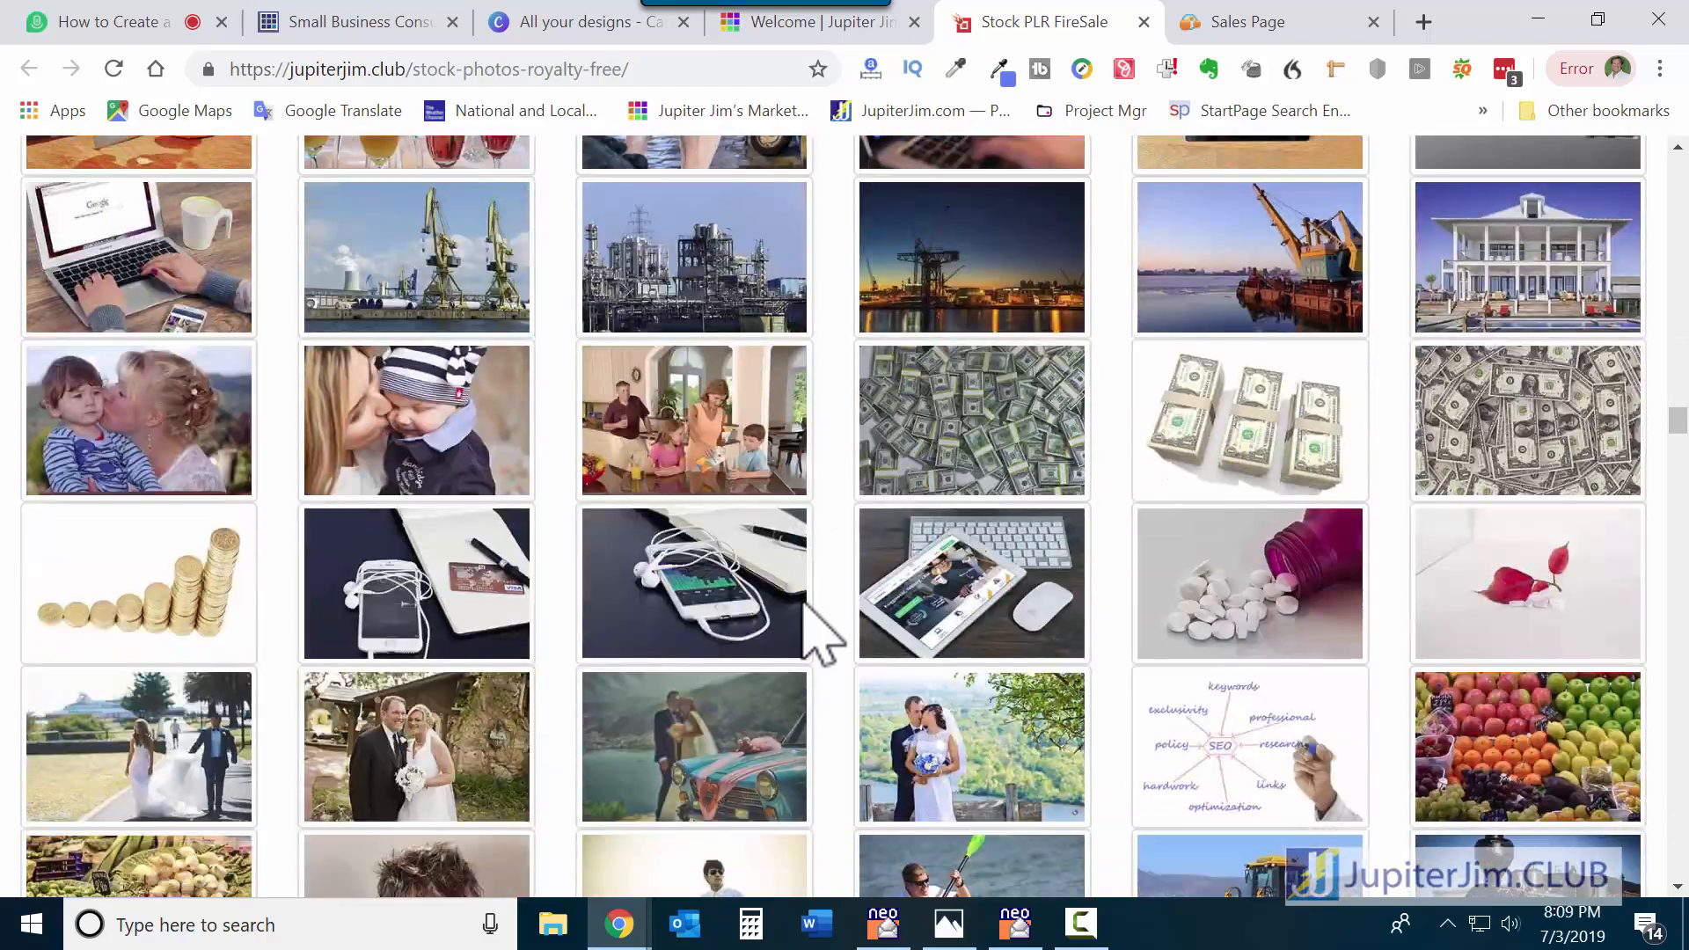
scroll(805, 612, "down", 3)
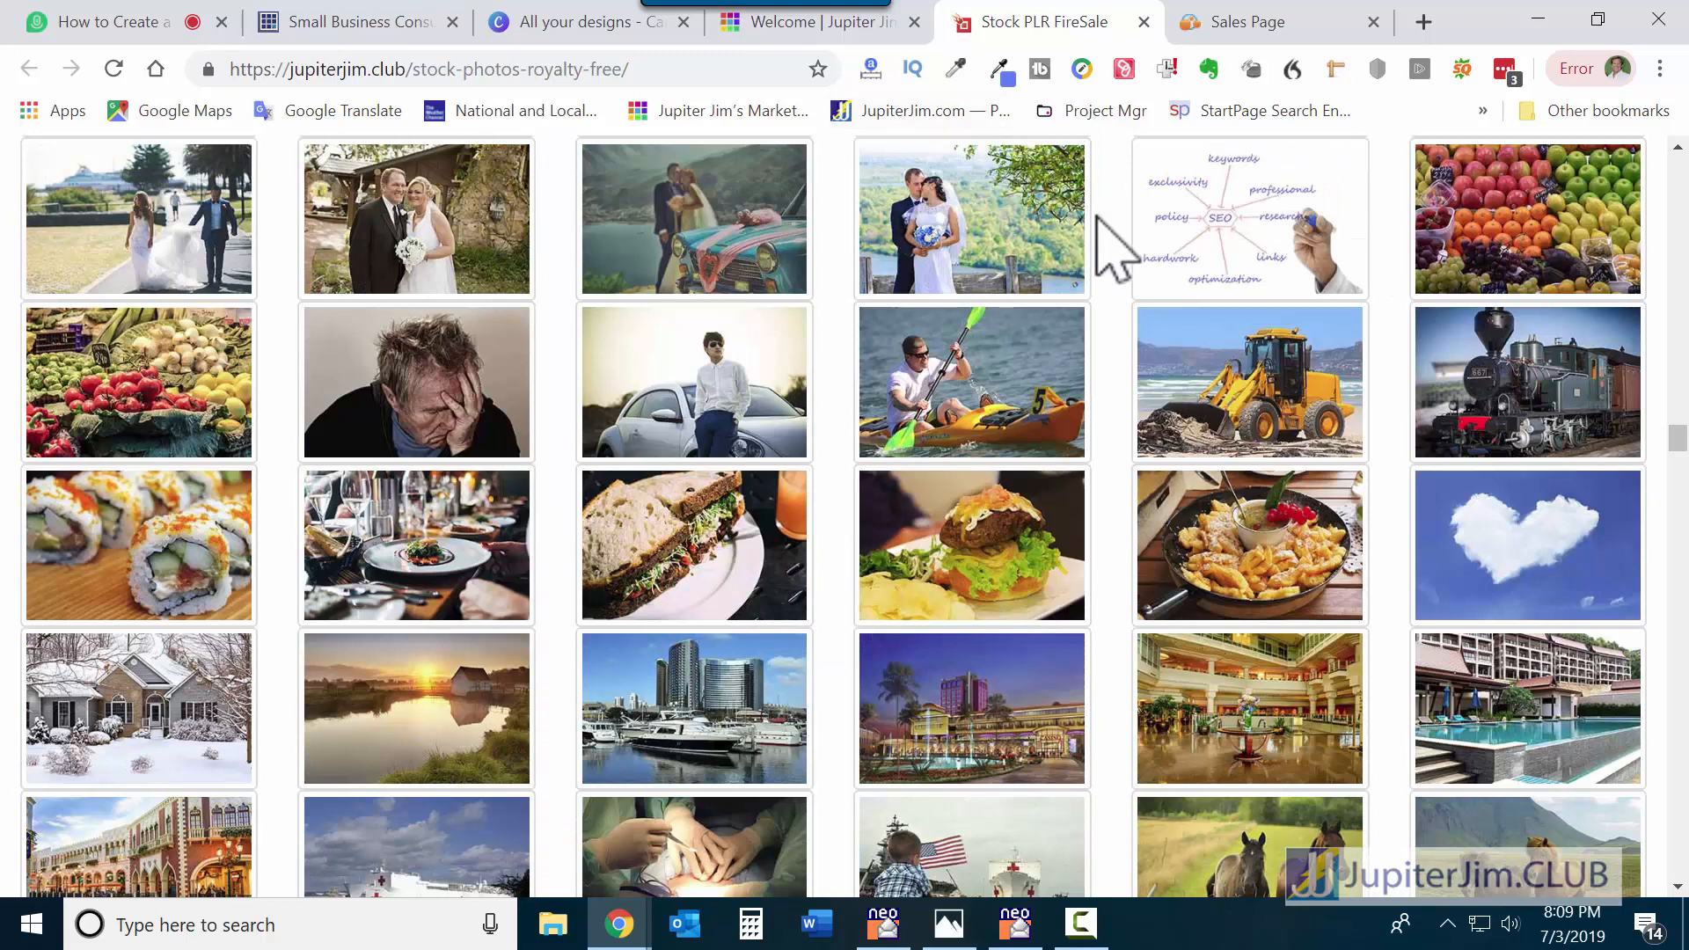
left_click(1143, 22)
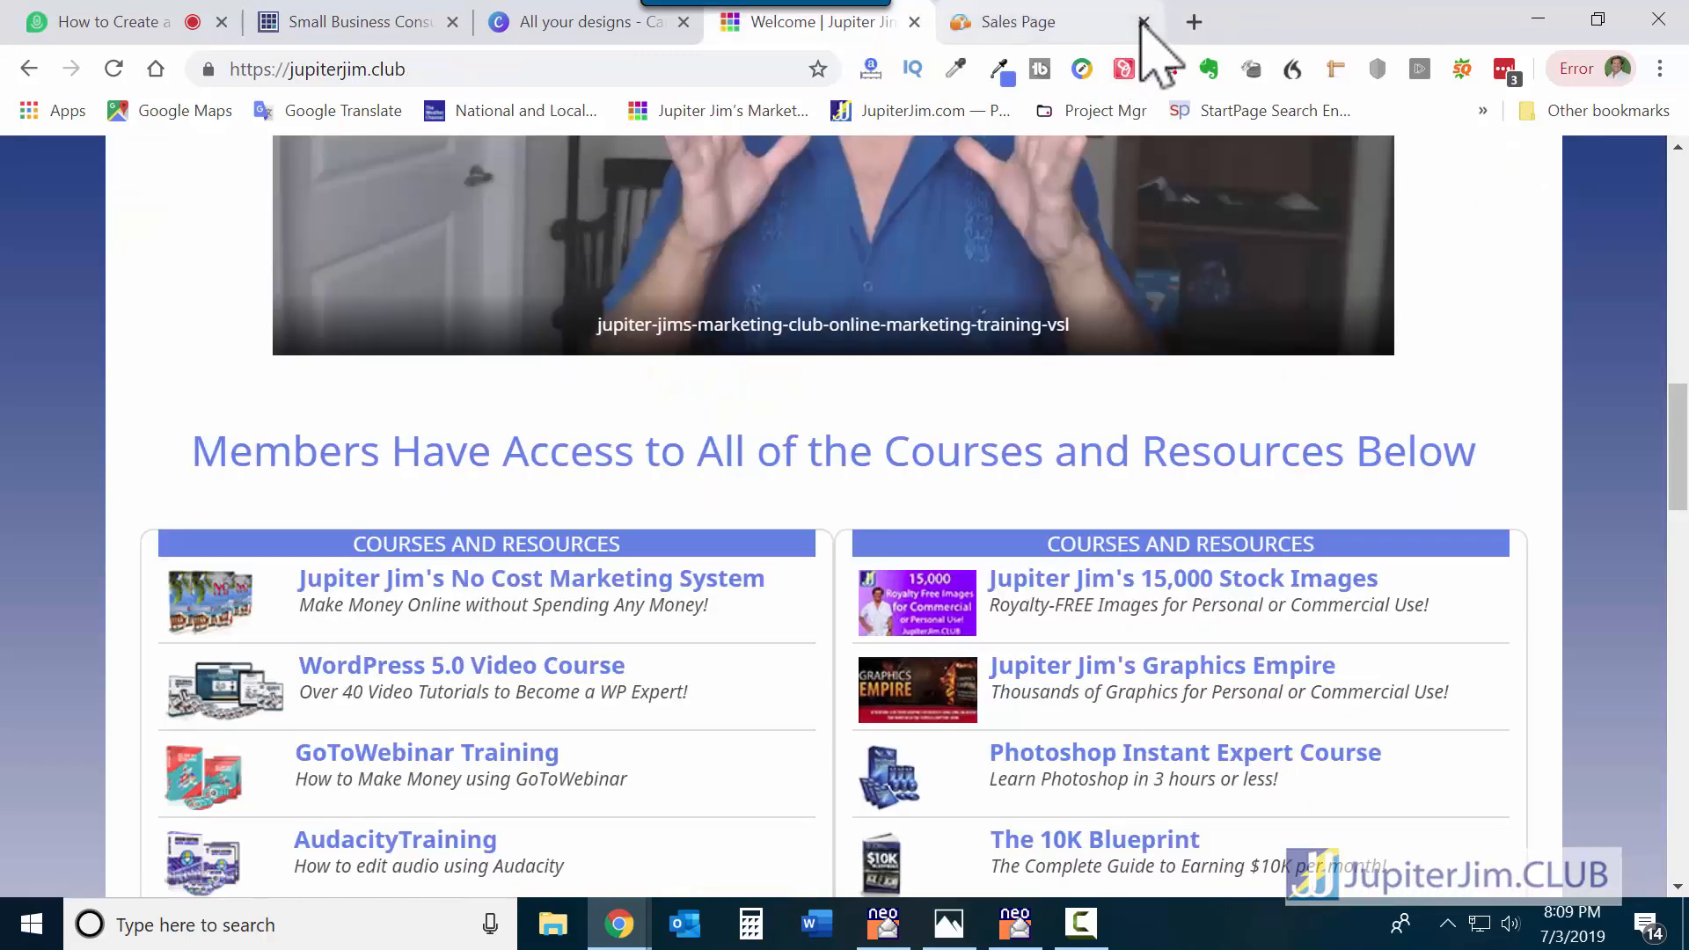
left_click(1144, 22)
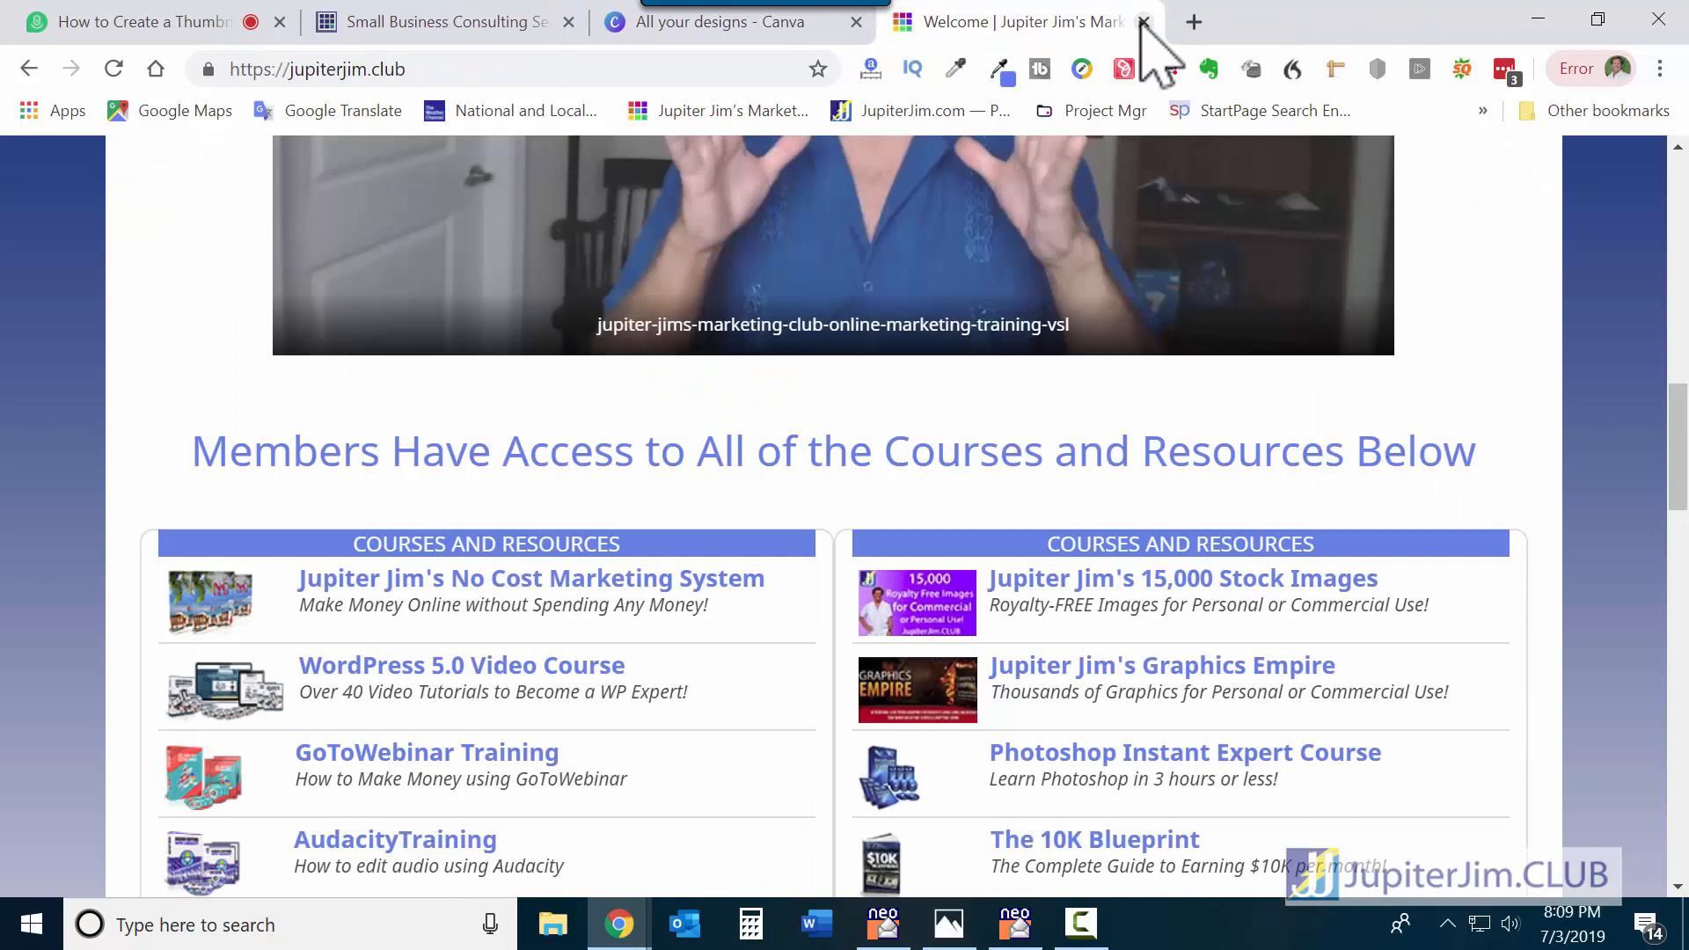
left_click(750, 26)
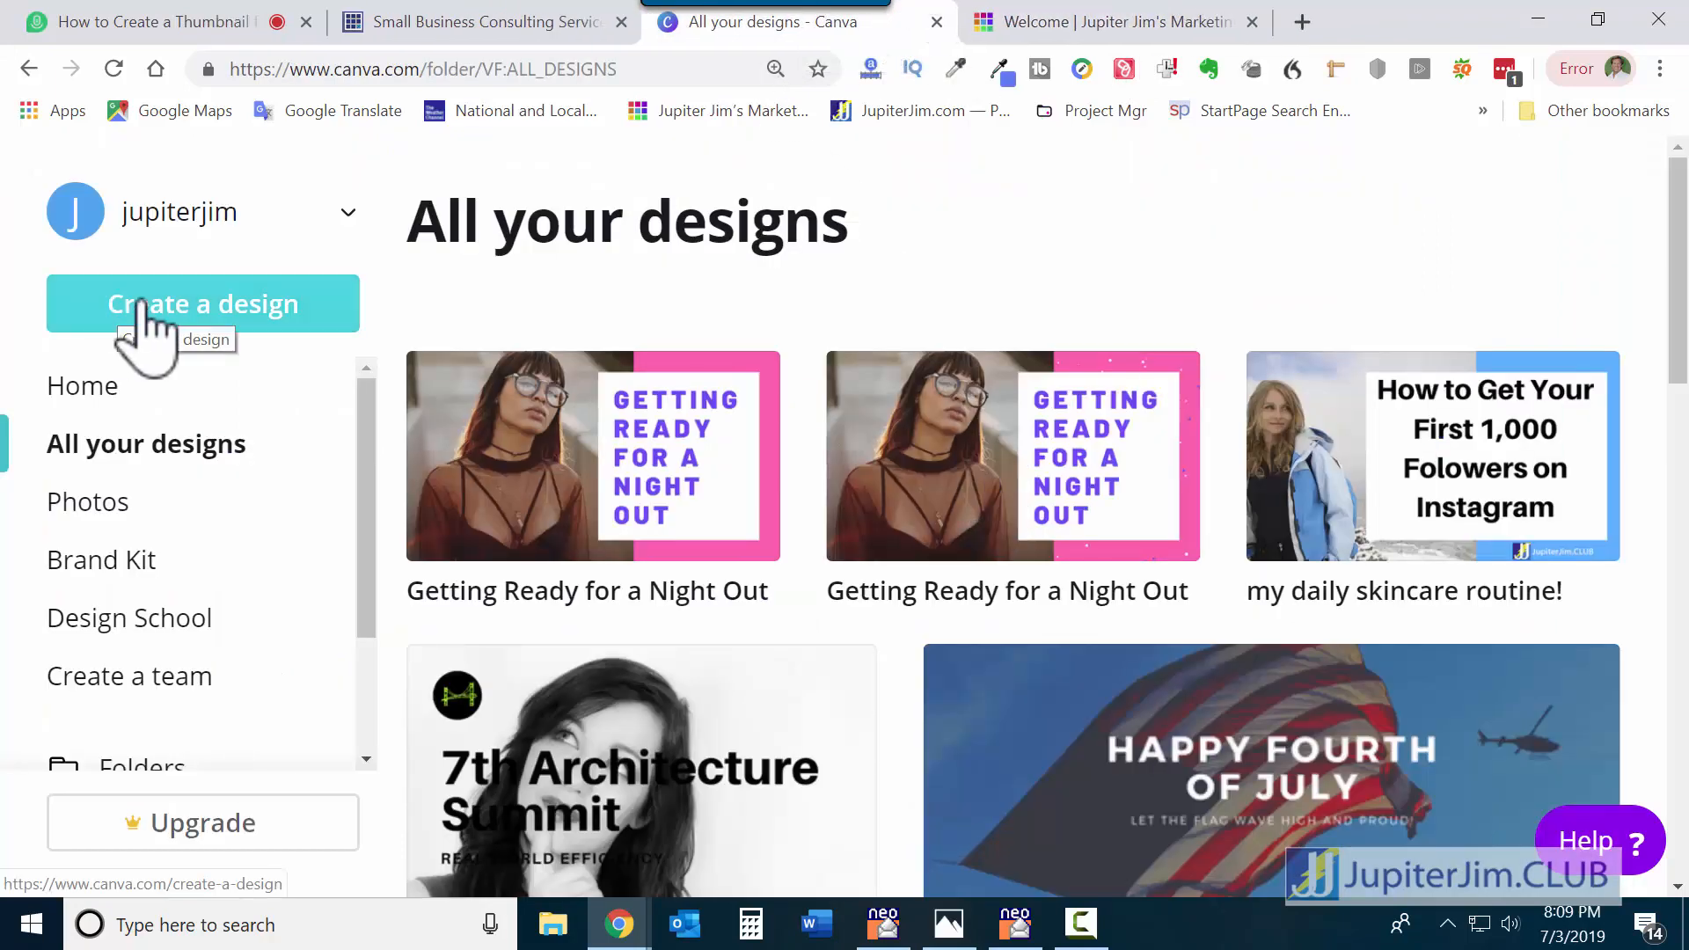
left_click(1435, 467)
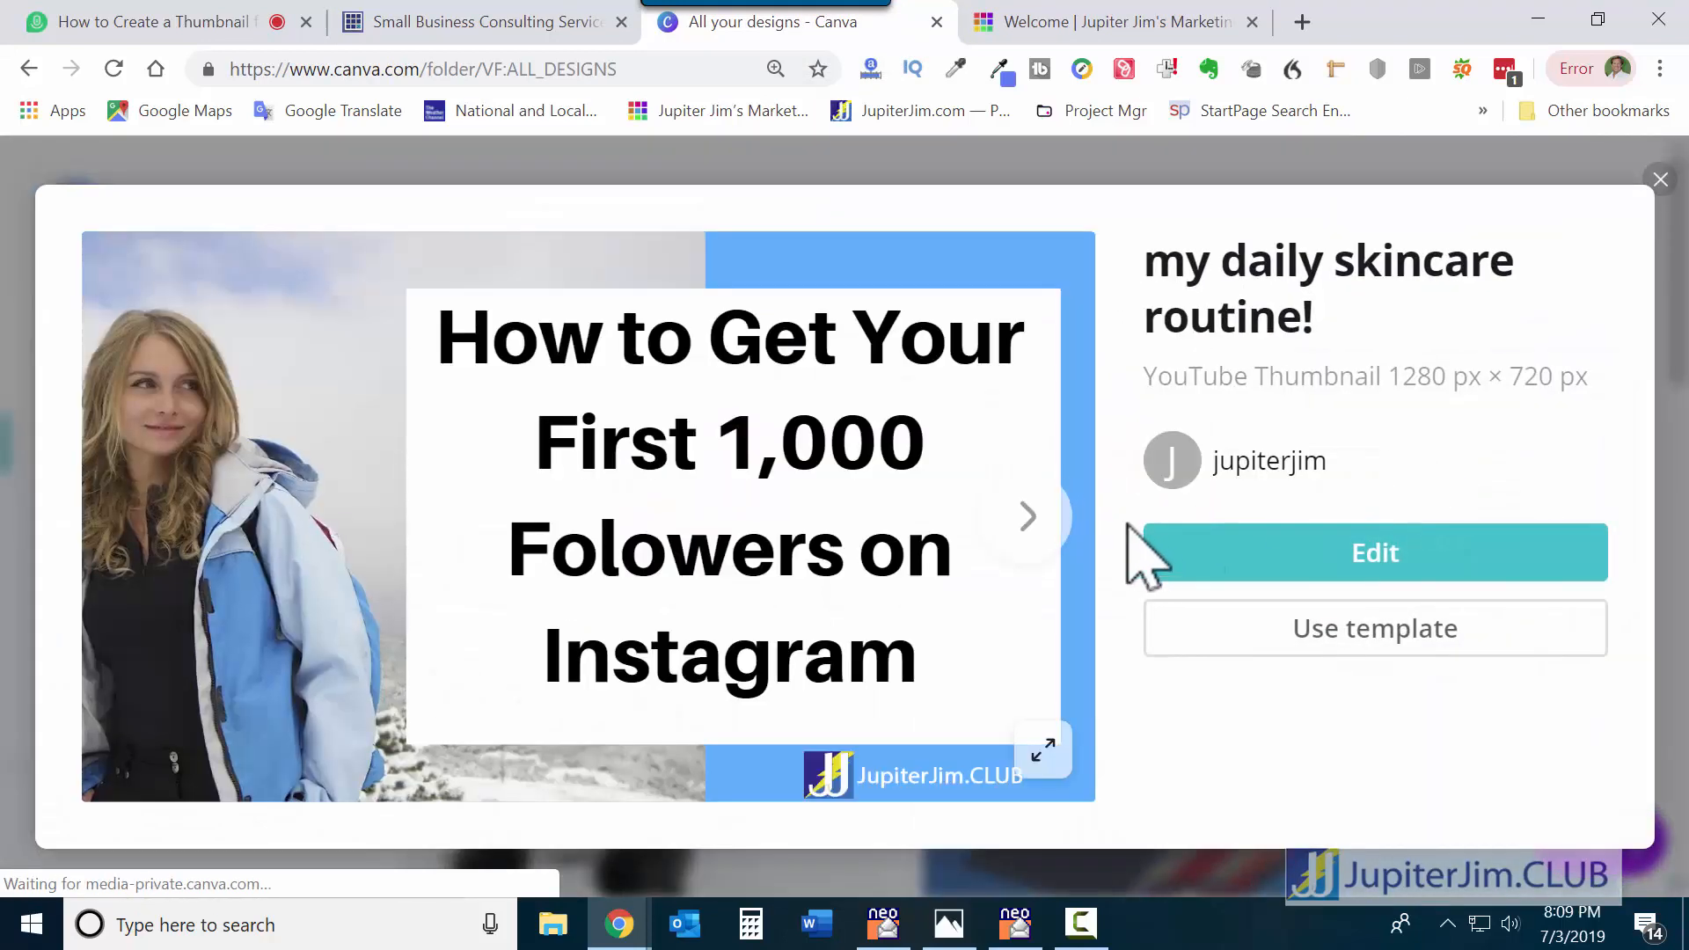
left_click(1025, 517)
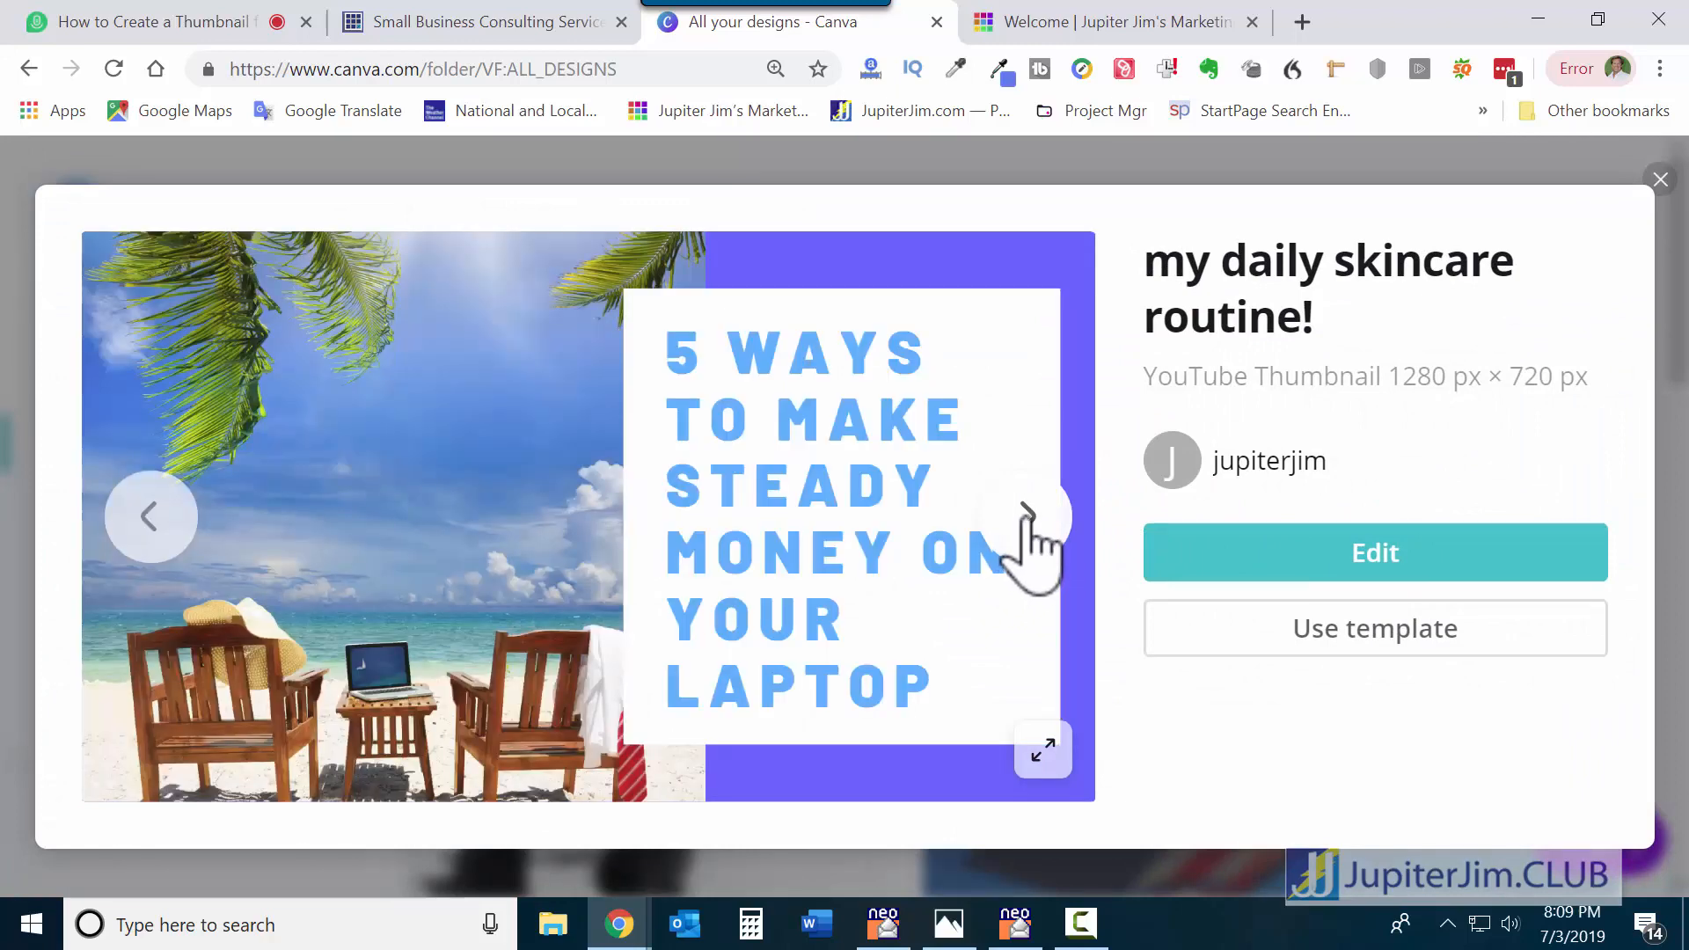
left_click(1026, 517)
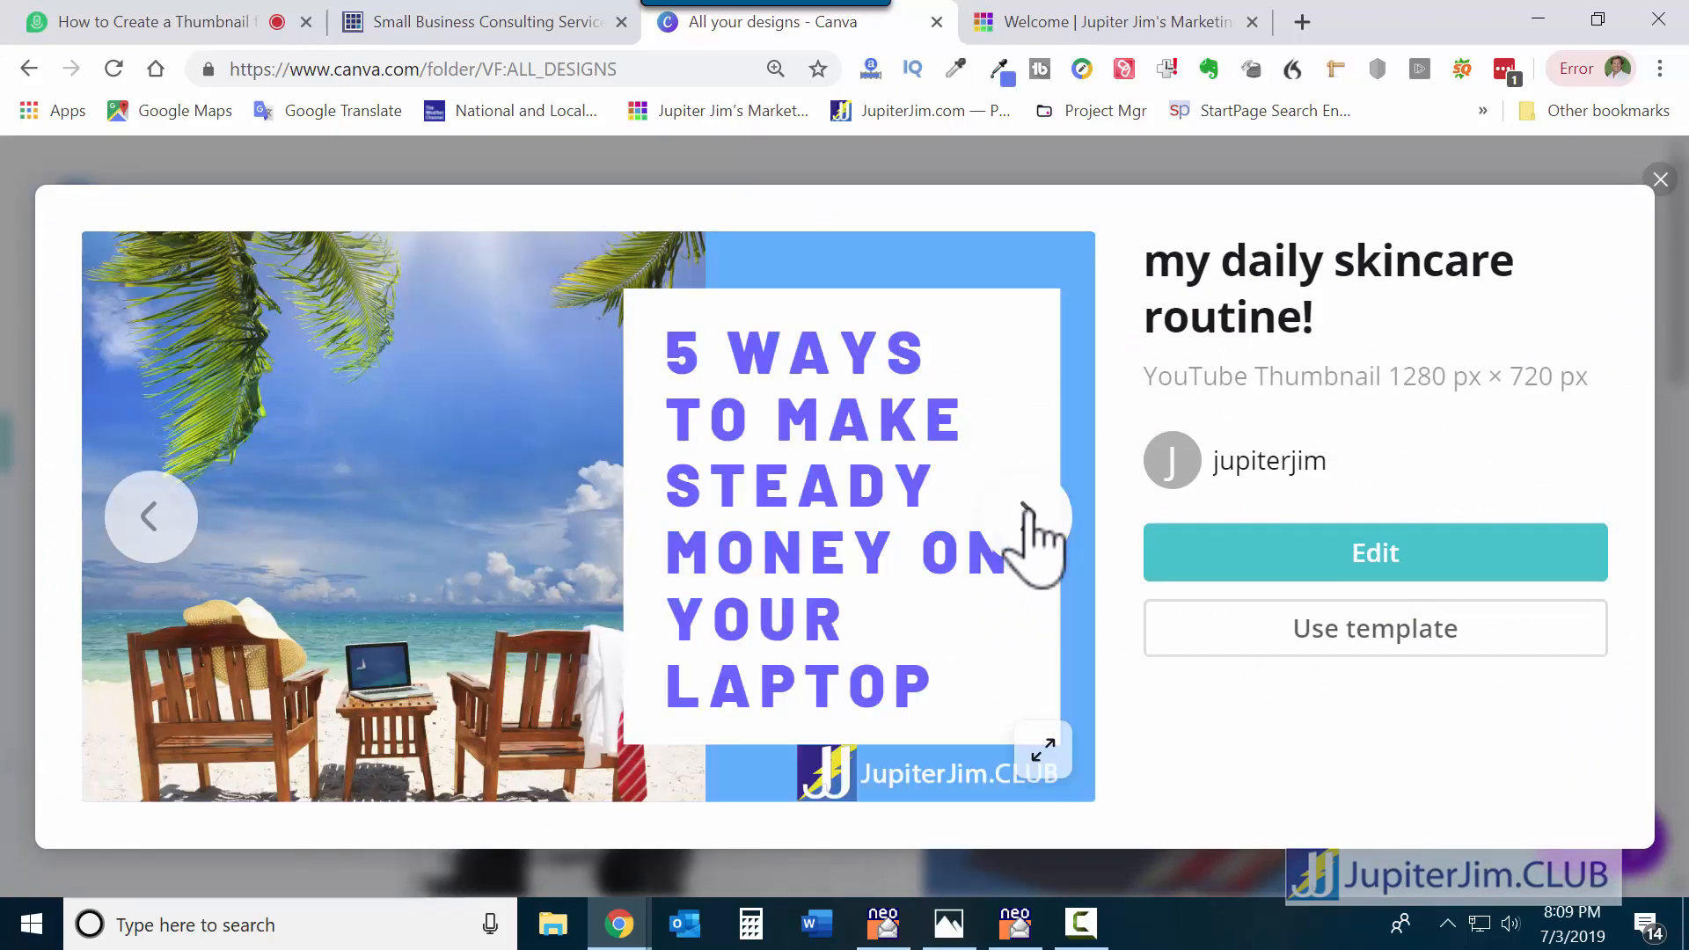
left_click(150, 517)
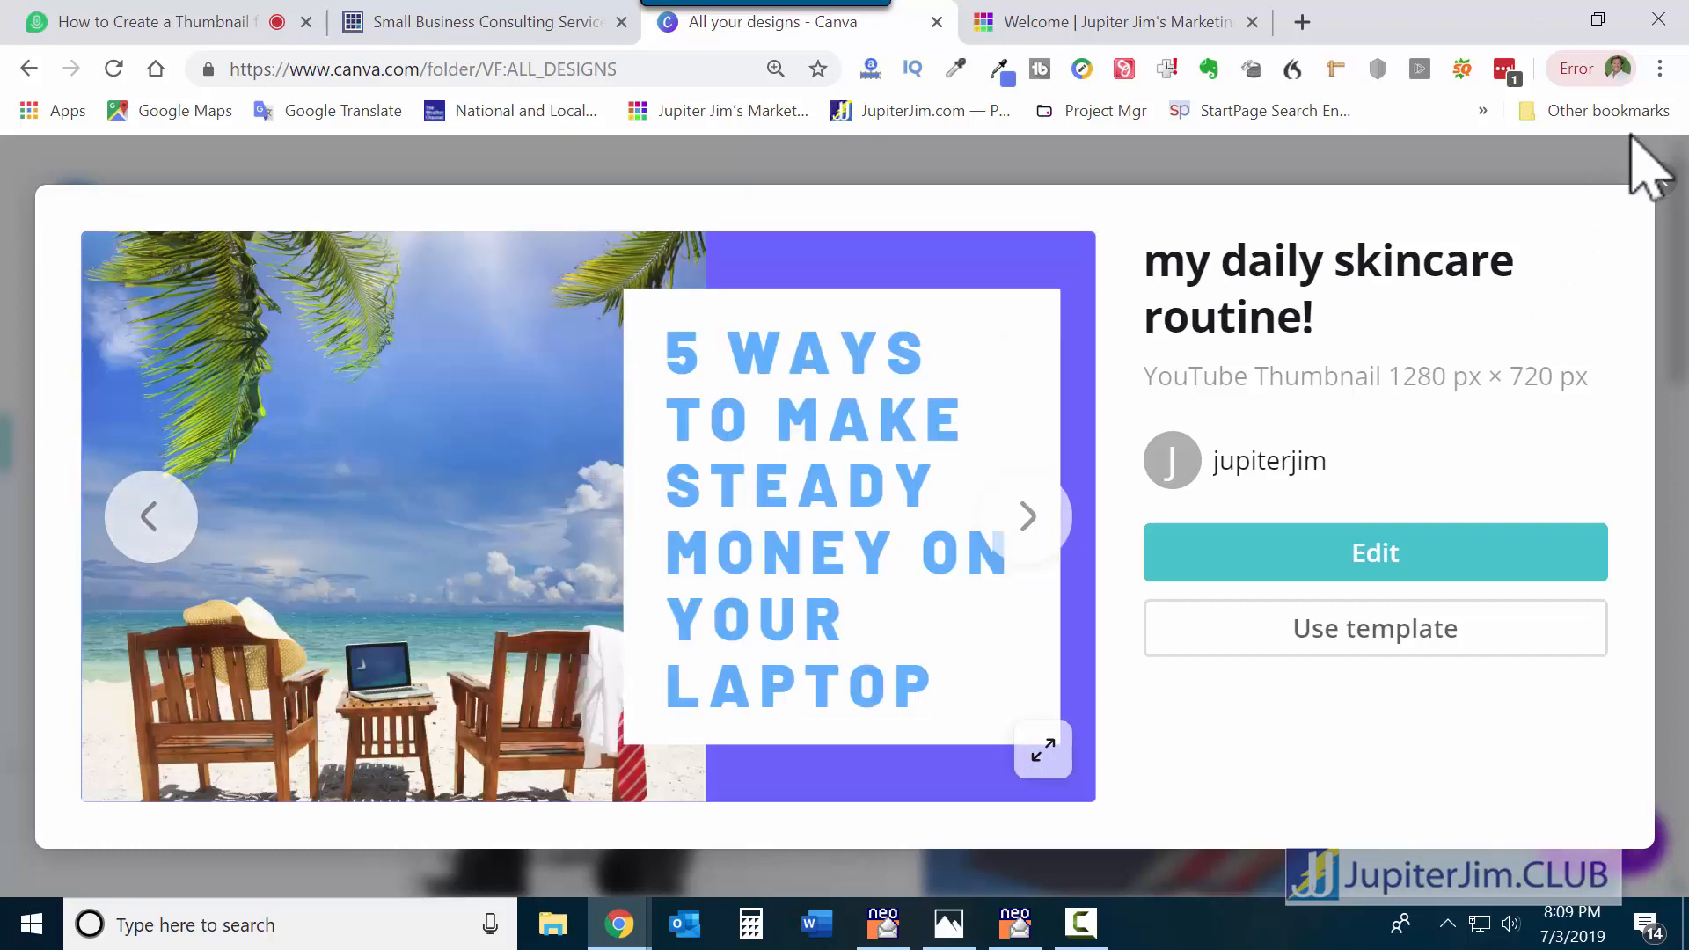
left_click(1660, 181)
left_click(634, 520)
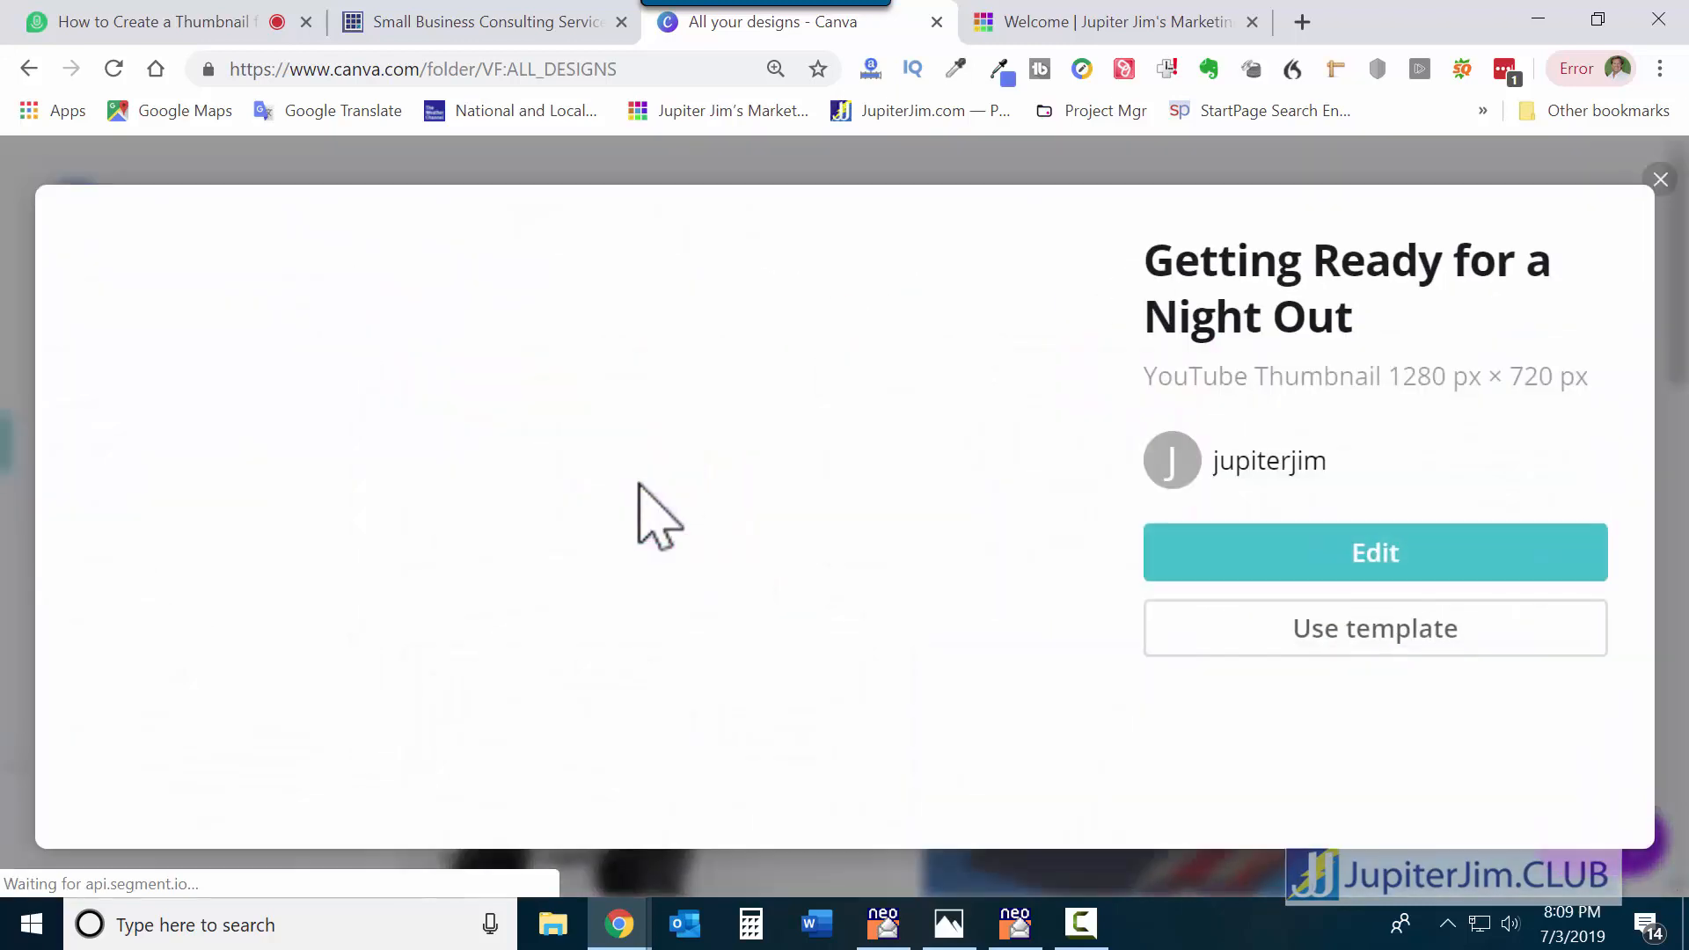
left_click(1025, 527)
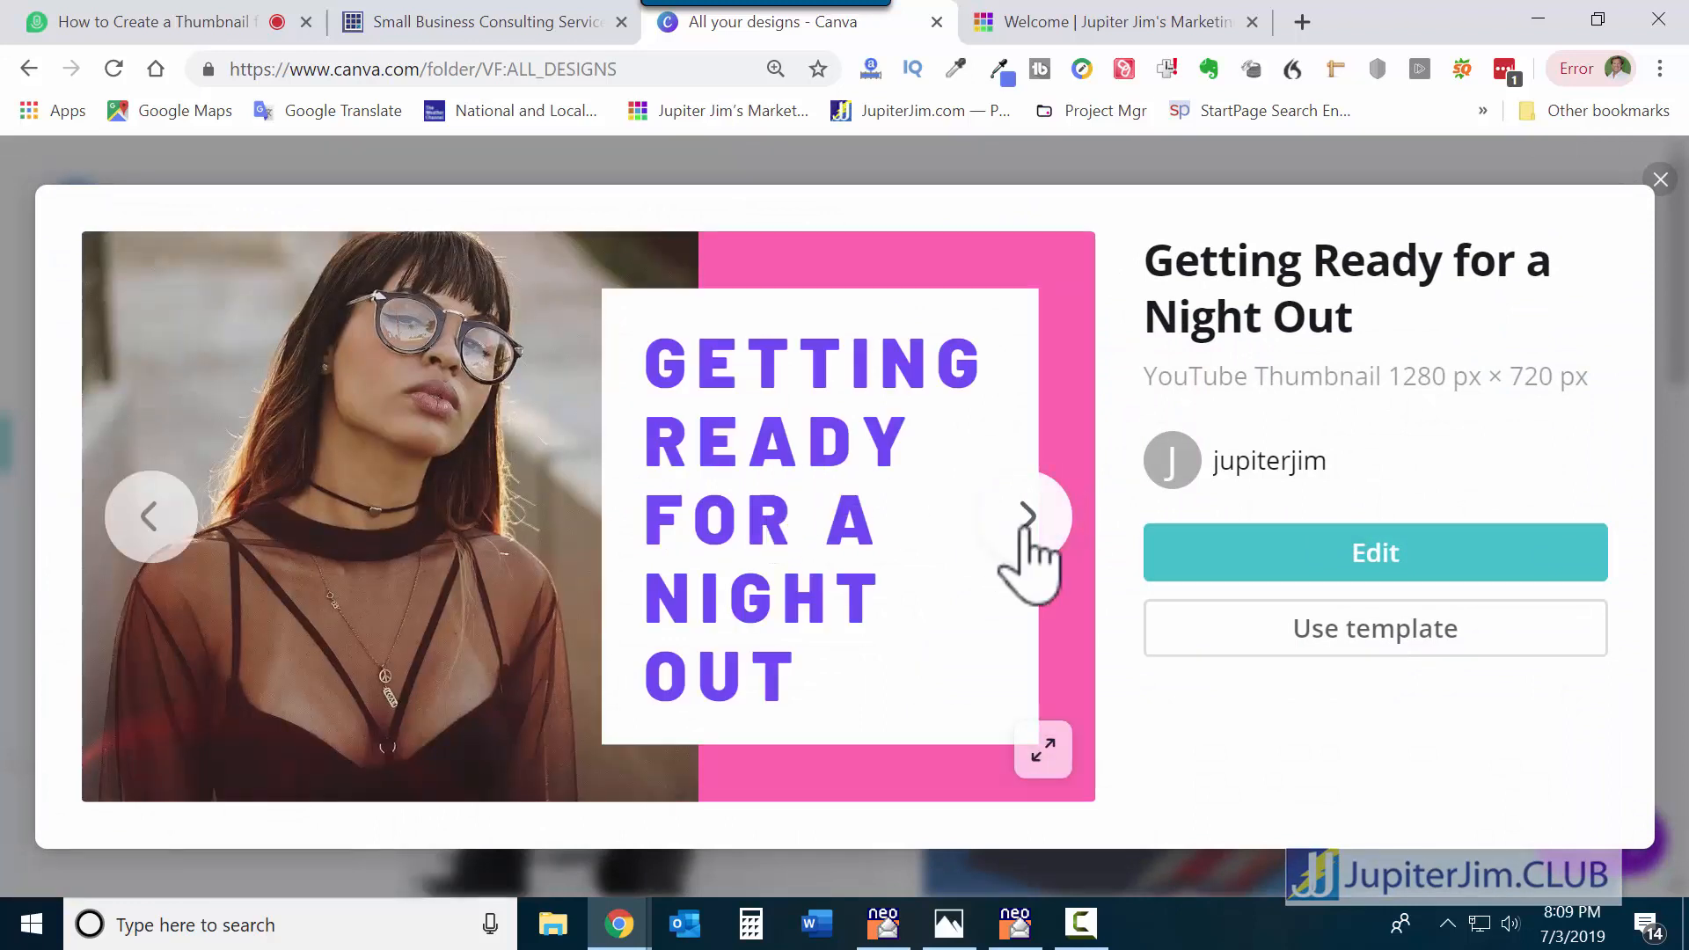
left_click(1025, 526)
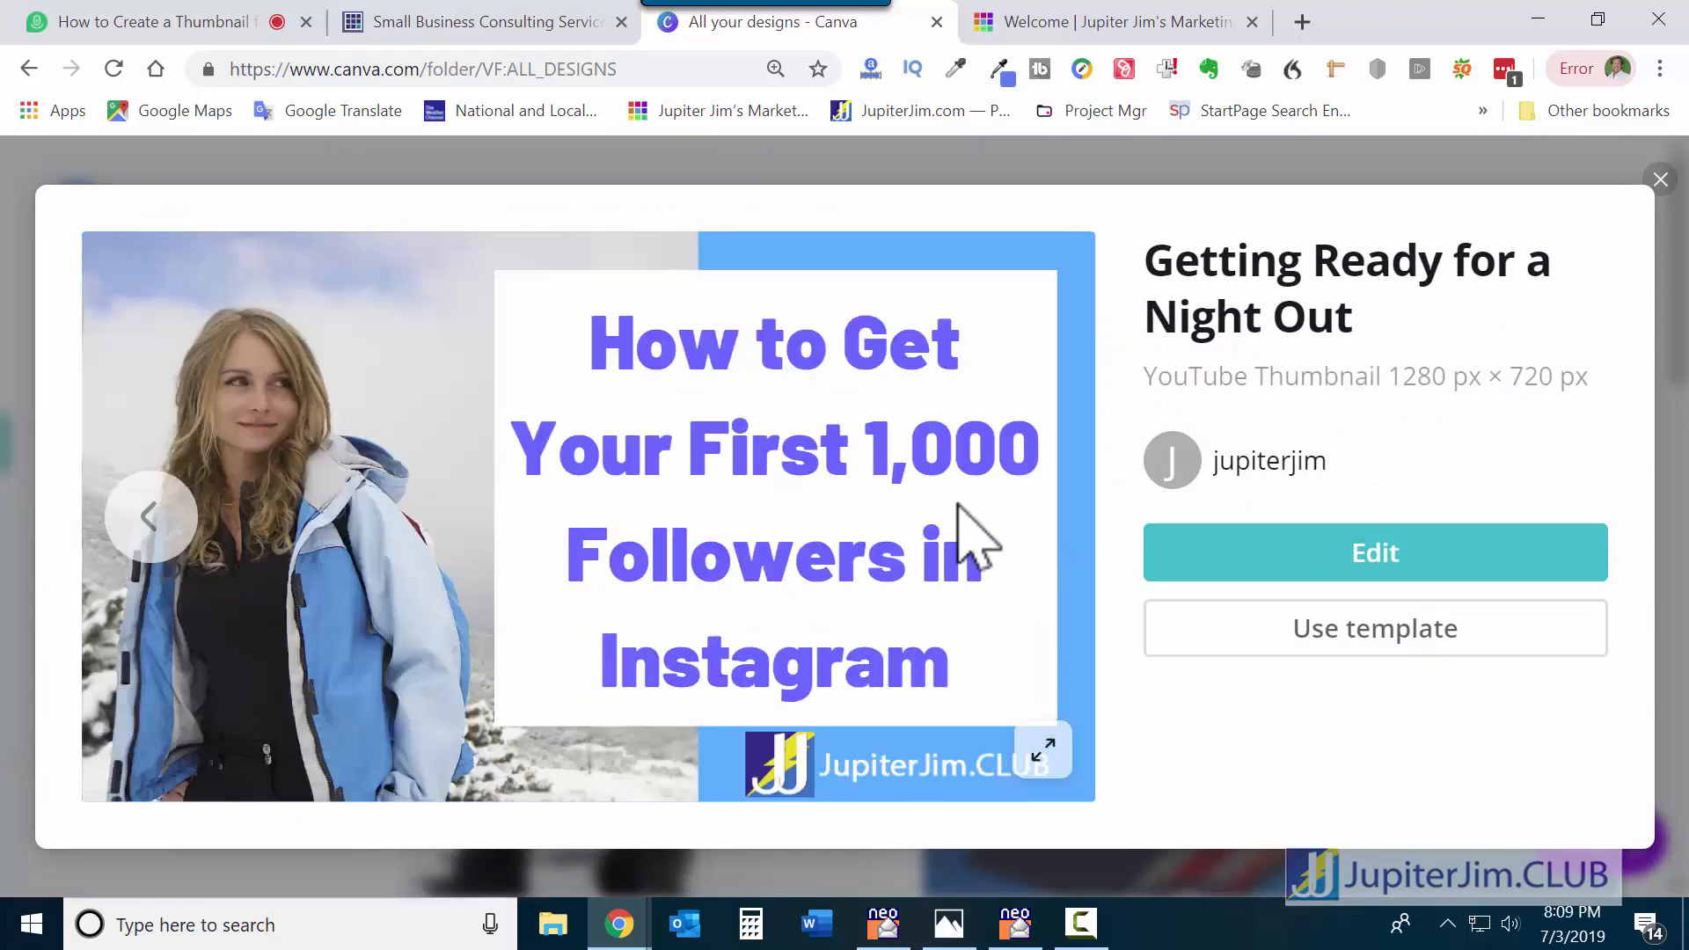
left_click(1660, 180)
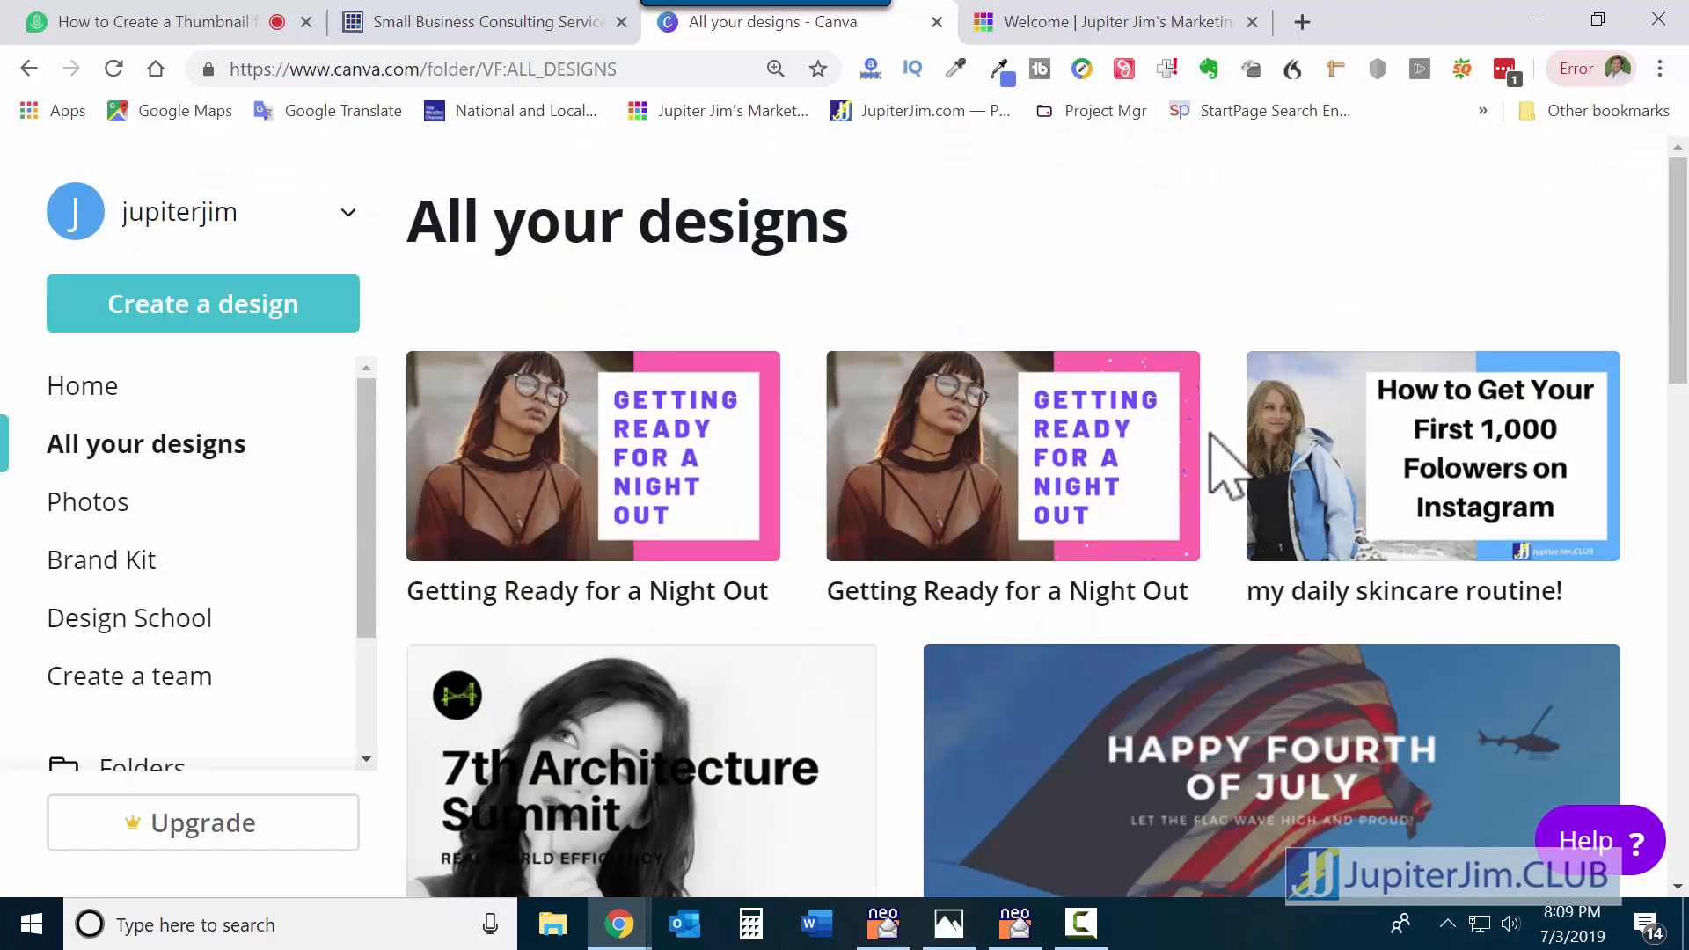
From Canva Home, create a new YouTube Thumbnail design from the Social Media design types.
left_click(70, 403)
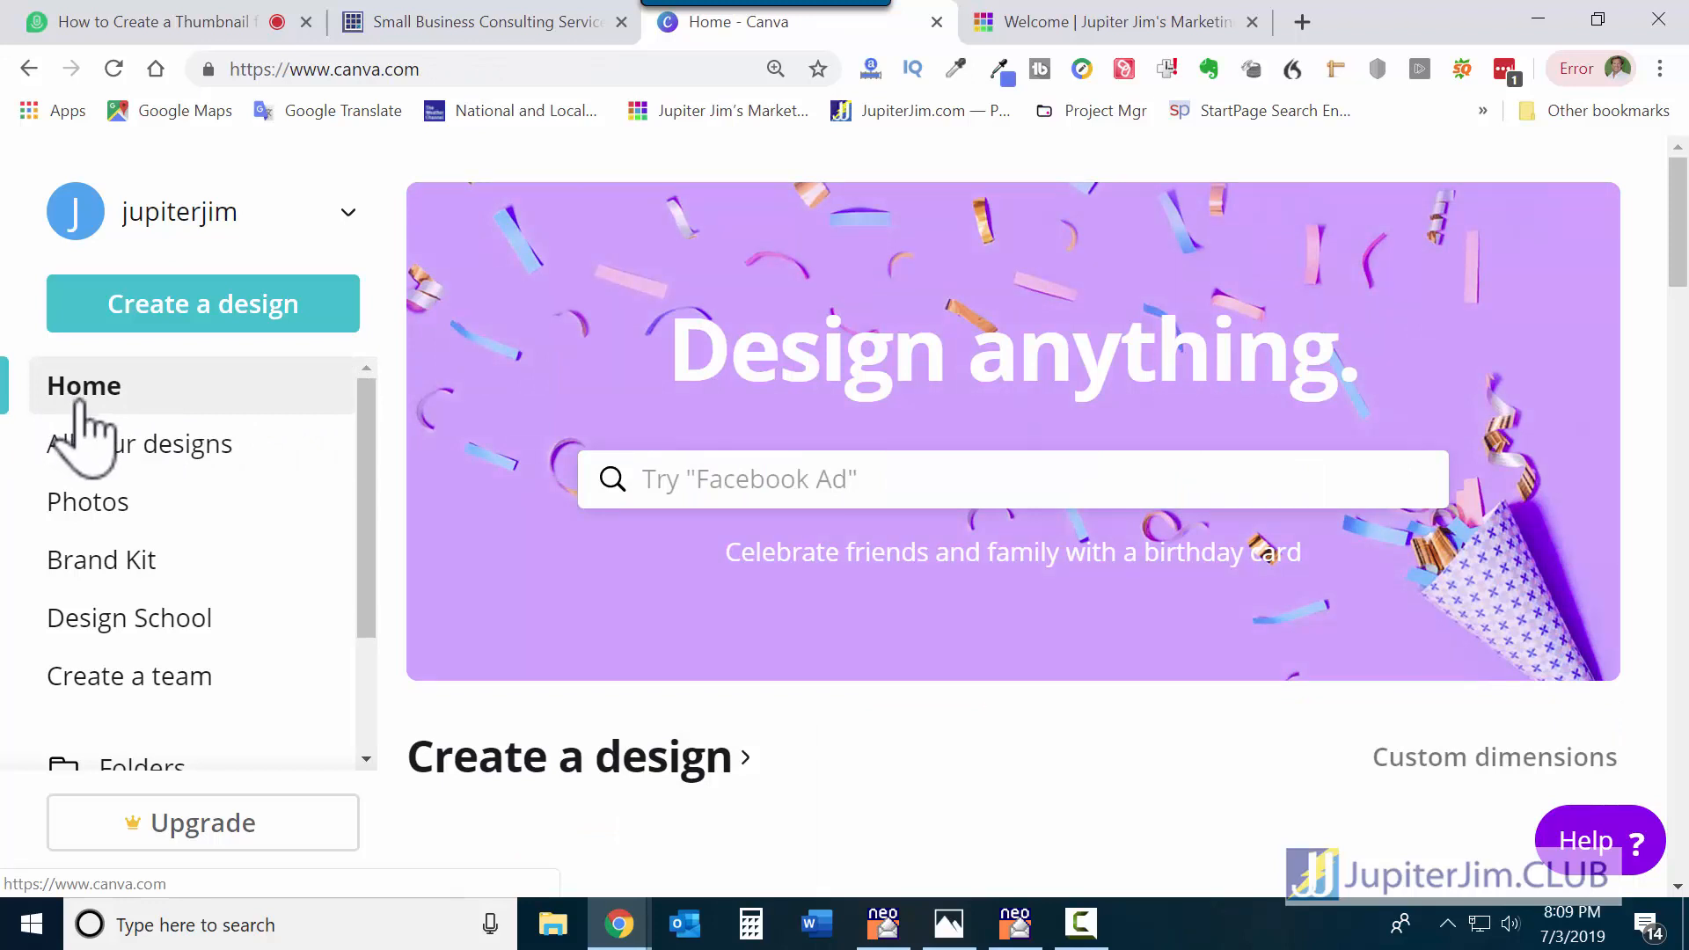
left_click(183, 301)
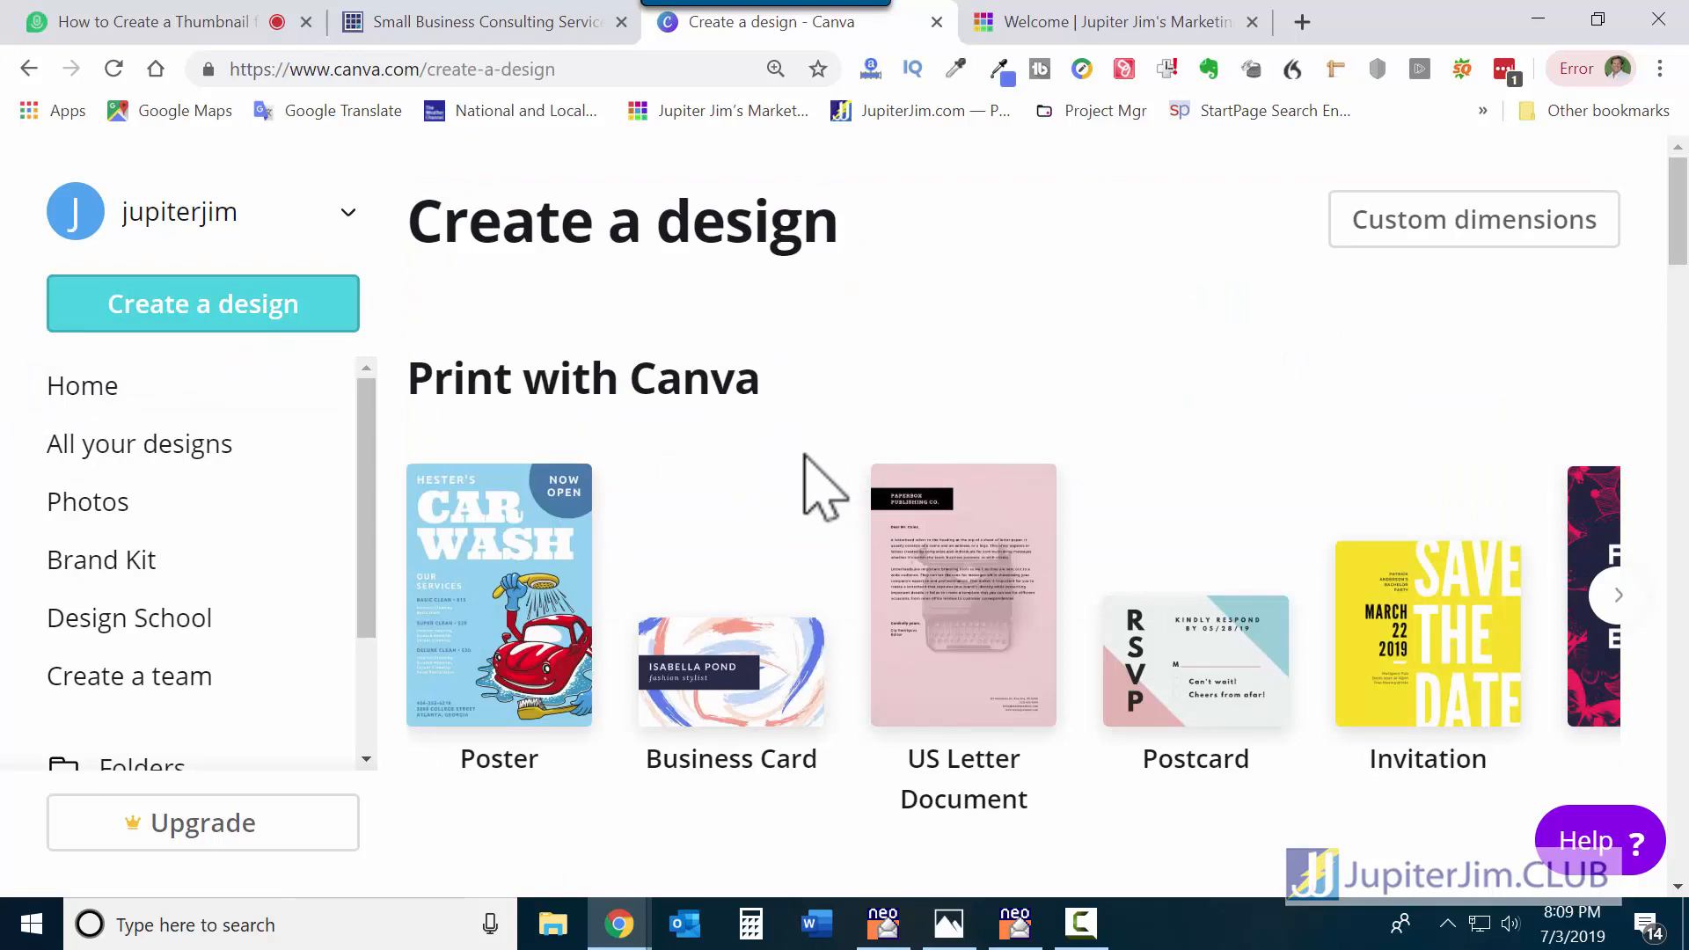
scroll(800, 479, "down", 1)
scroll(792, 493, "down", 6)
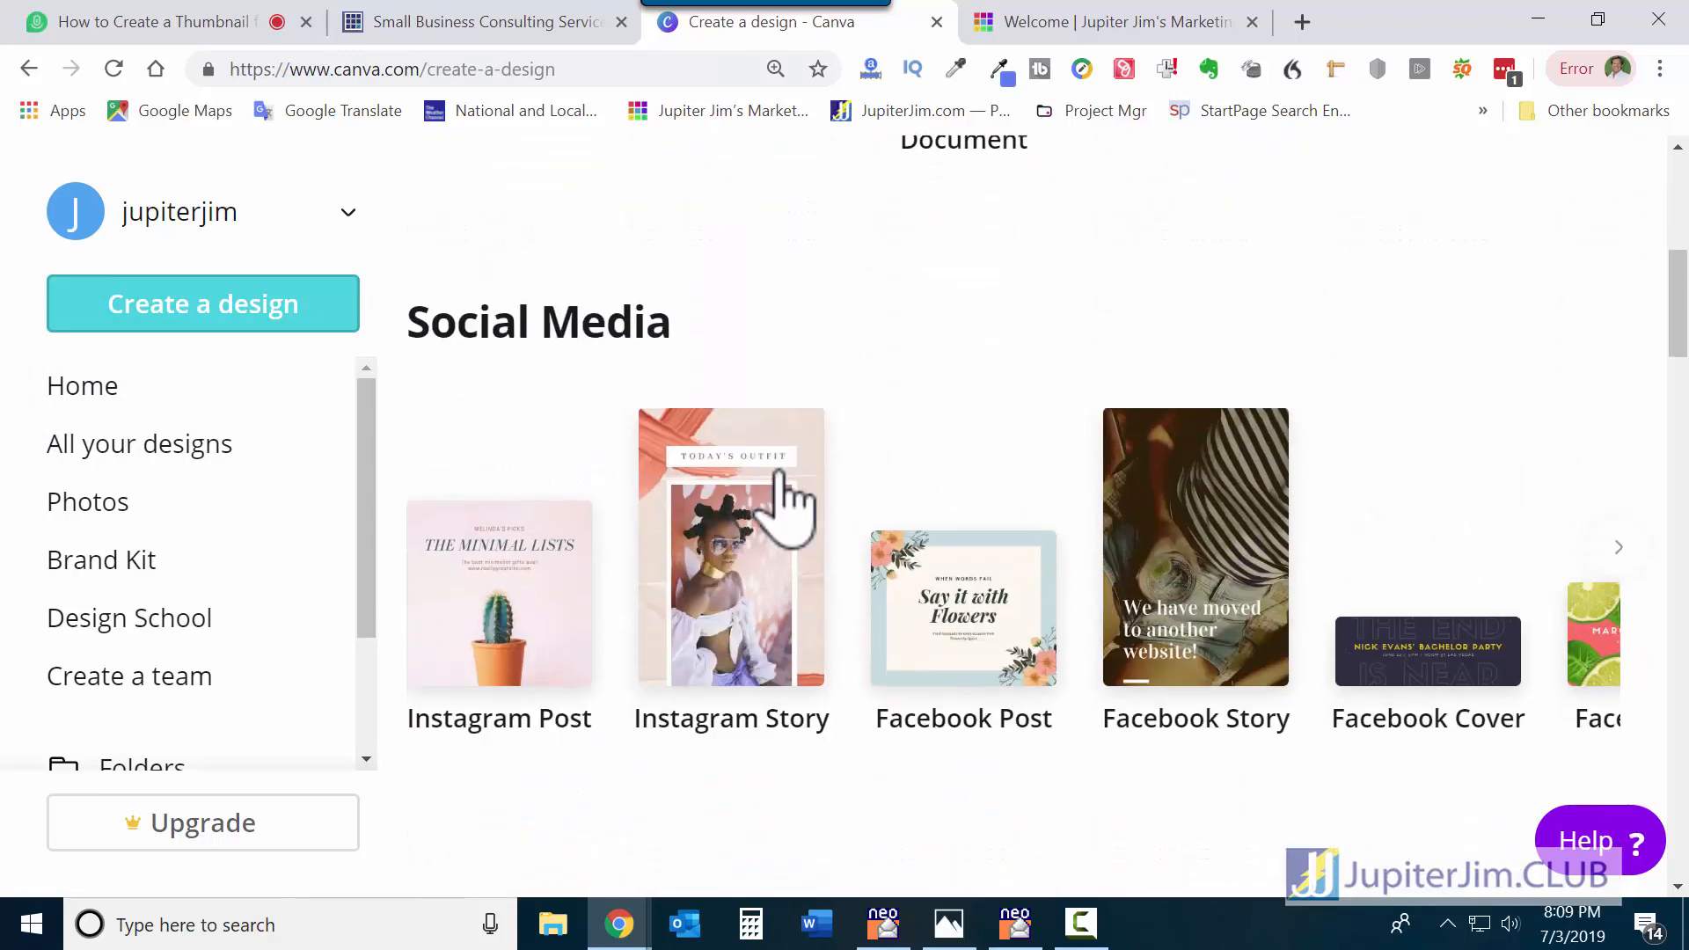
scroll(1101, 501, "up", 1)
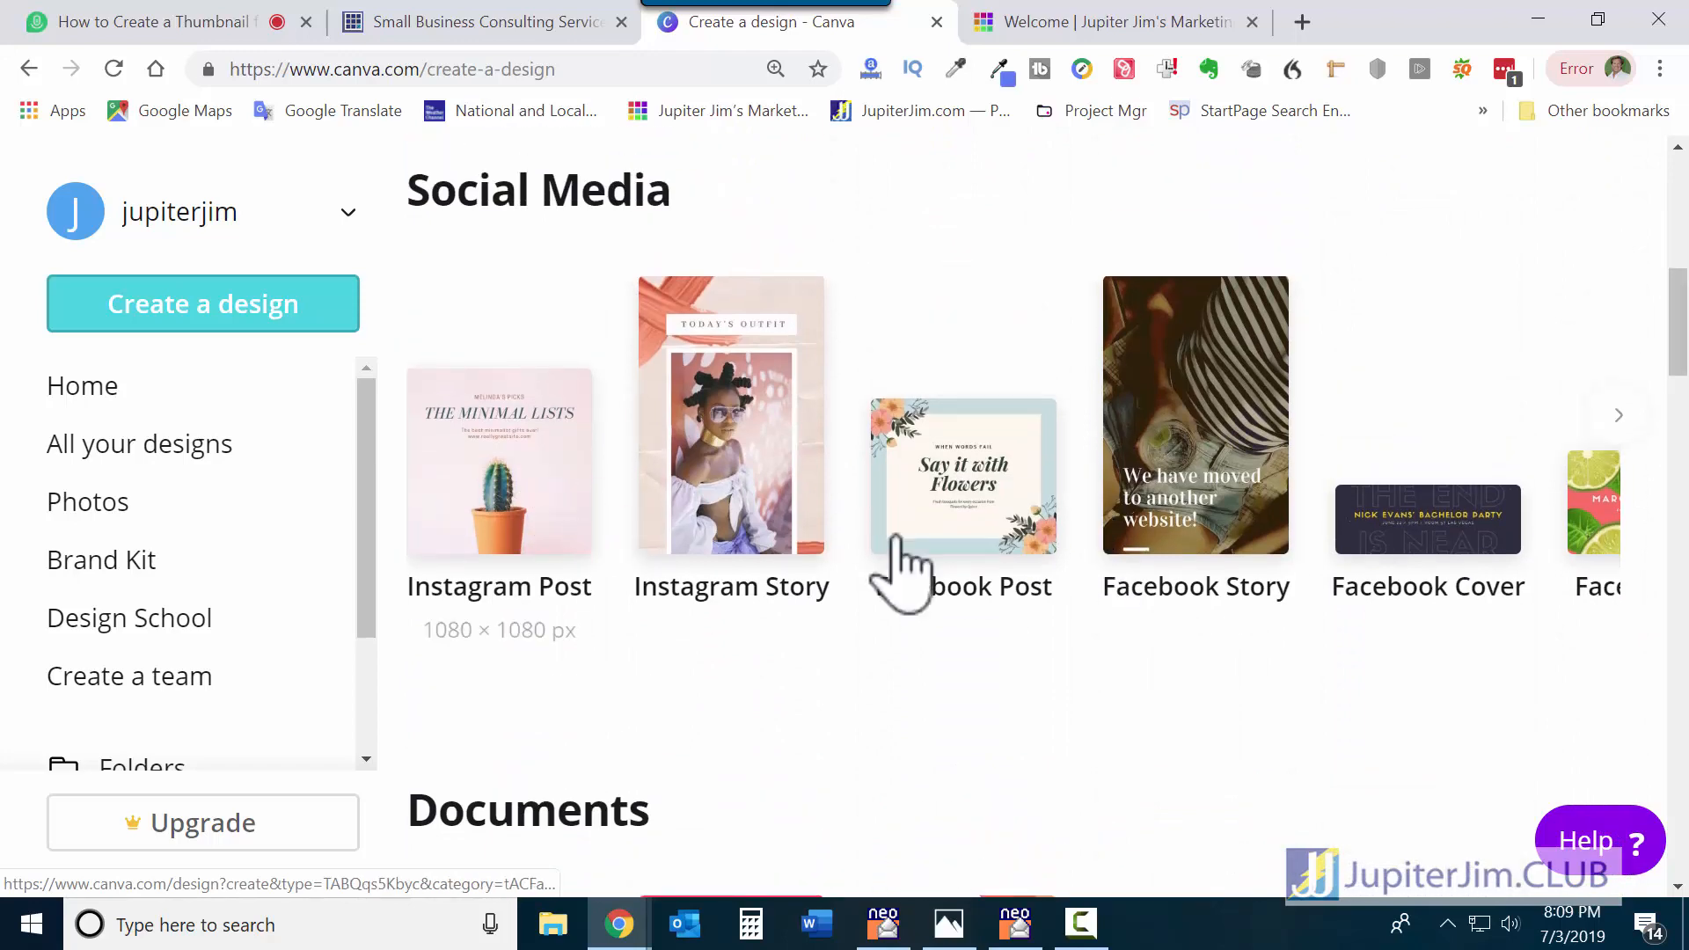
left_click(1618, 415)
left_click(1615, 422)
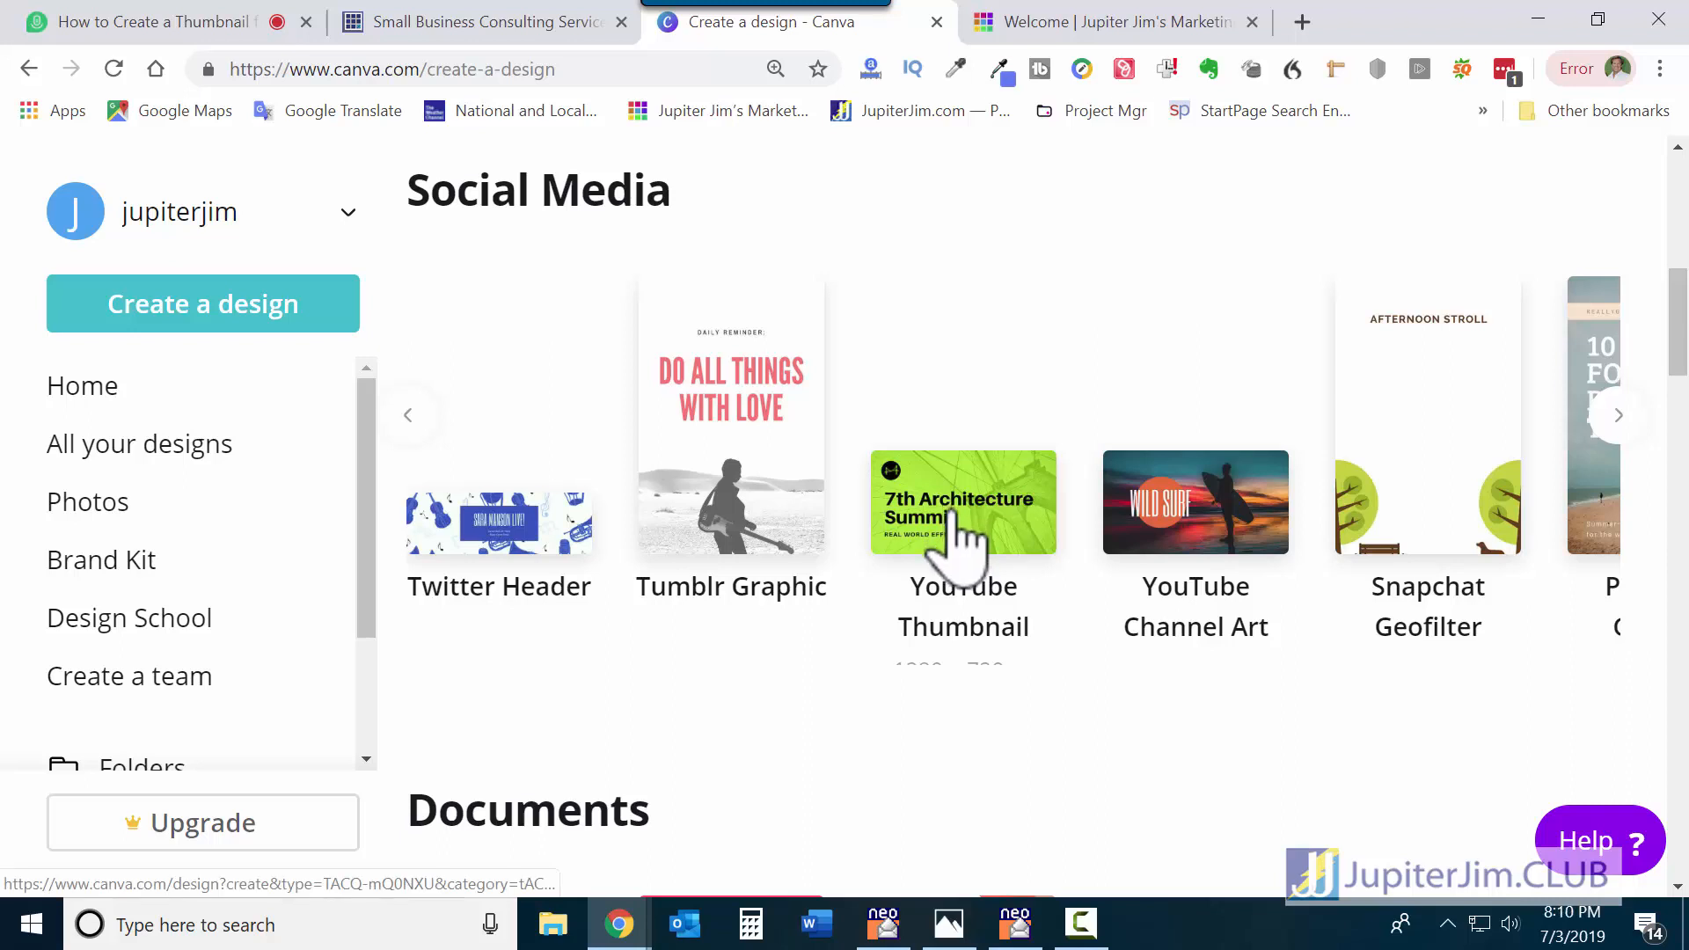
left_click(968, 661)
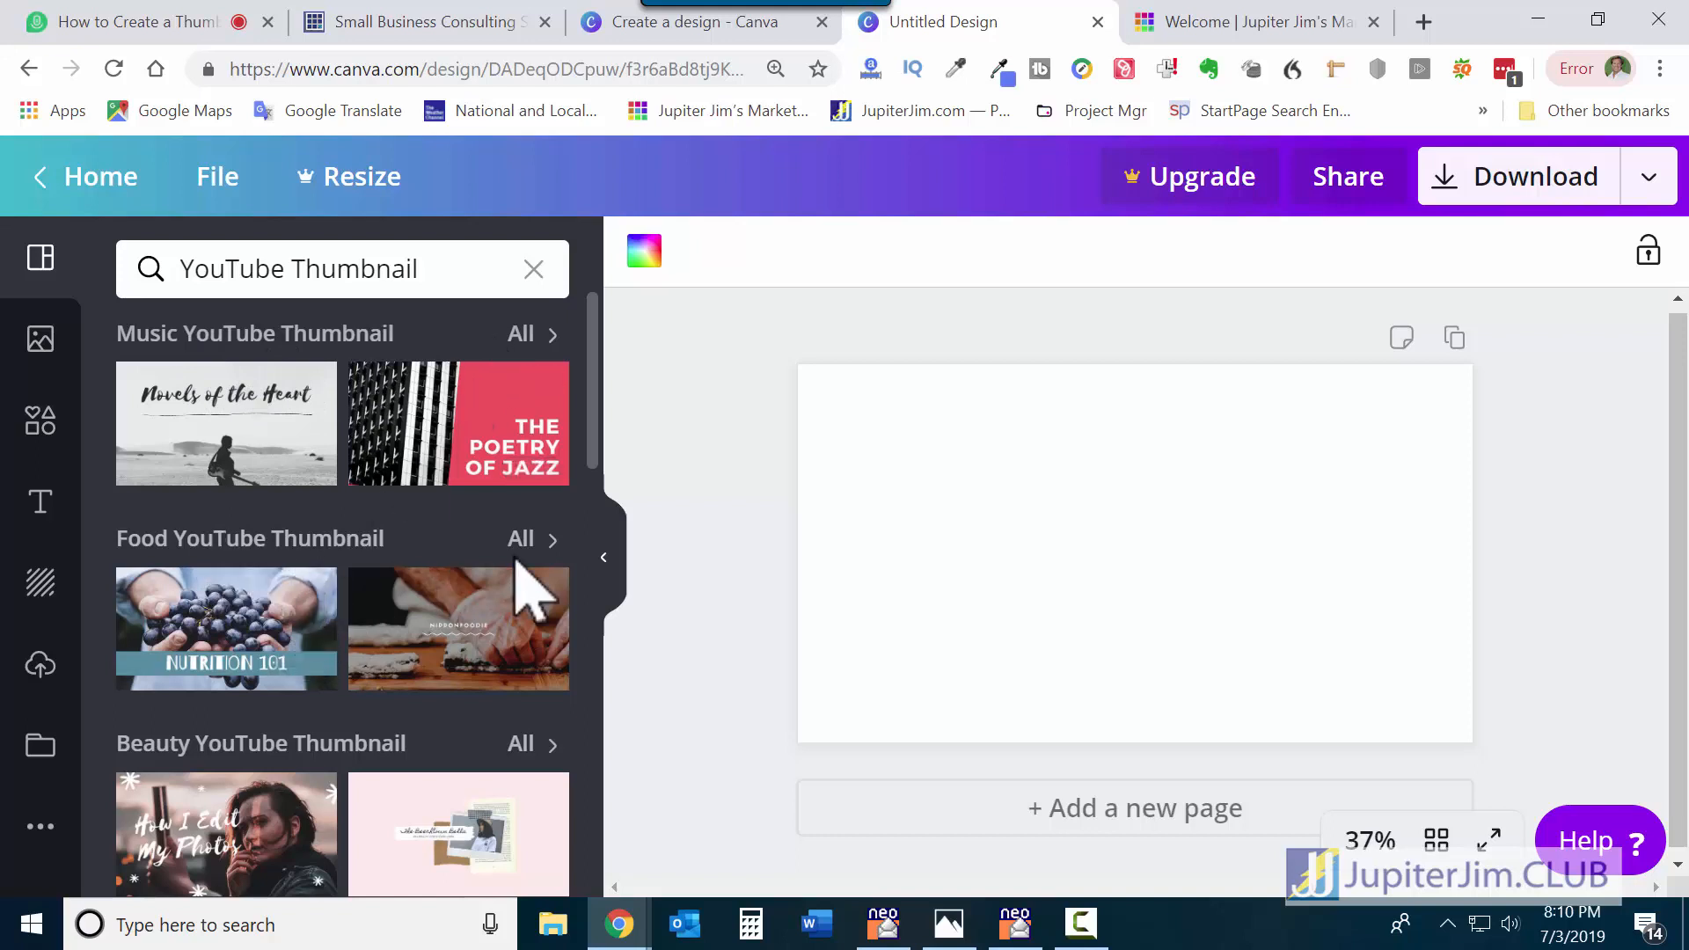
Browse the YouTube Thumbnail template categories and list all Beauty YouTube Thumbnail templates.
scroll(381, 704, "down", 2)
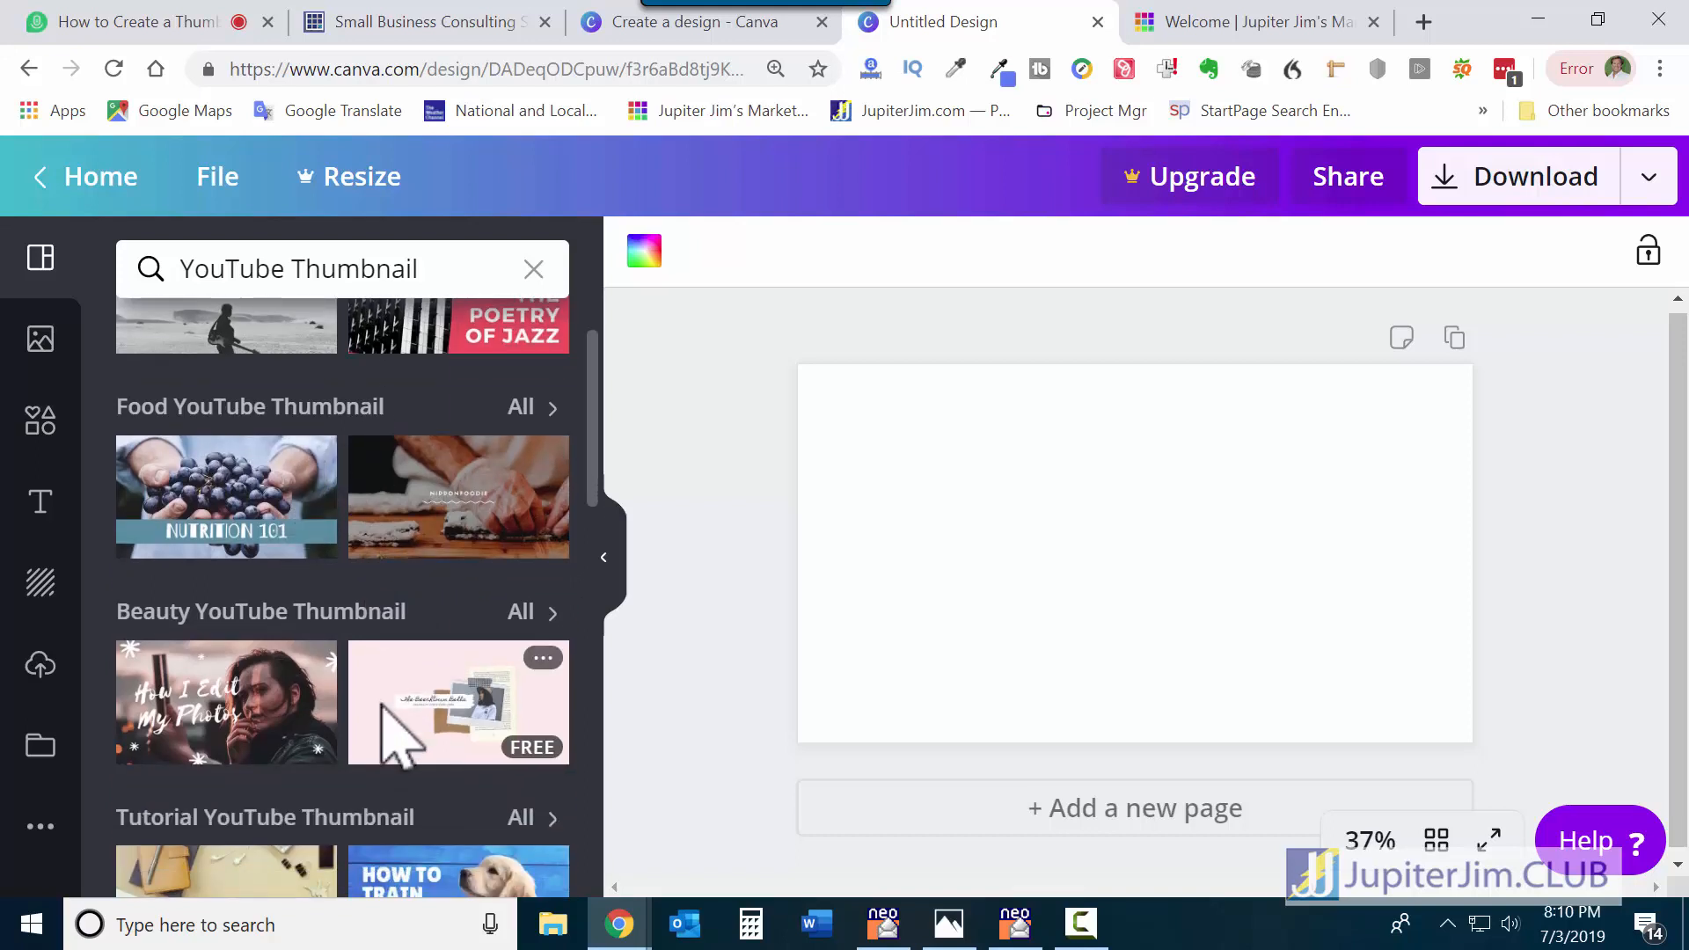
mouse_move(618, 924)
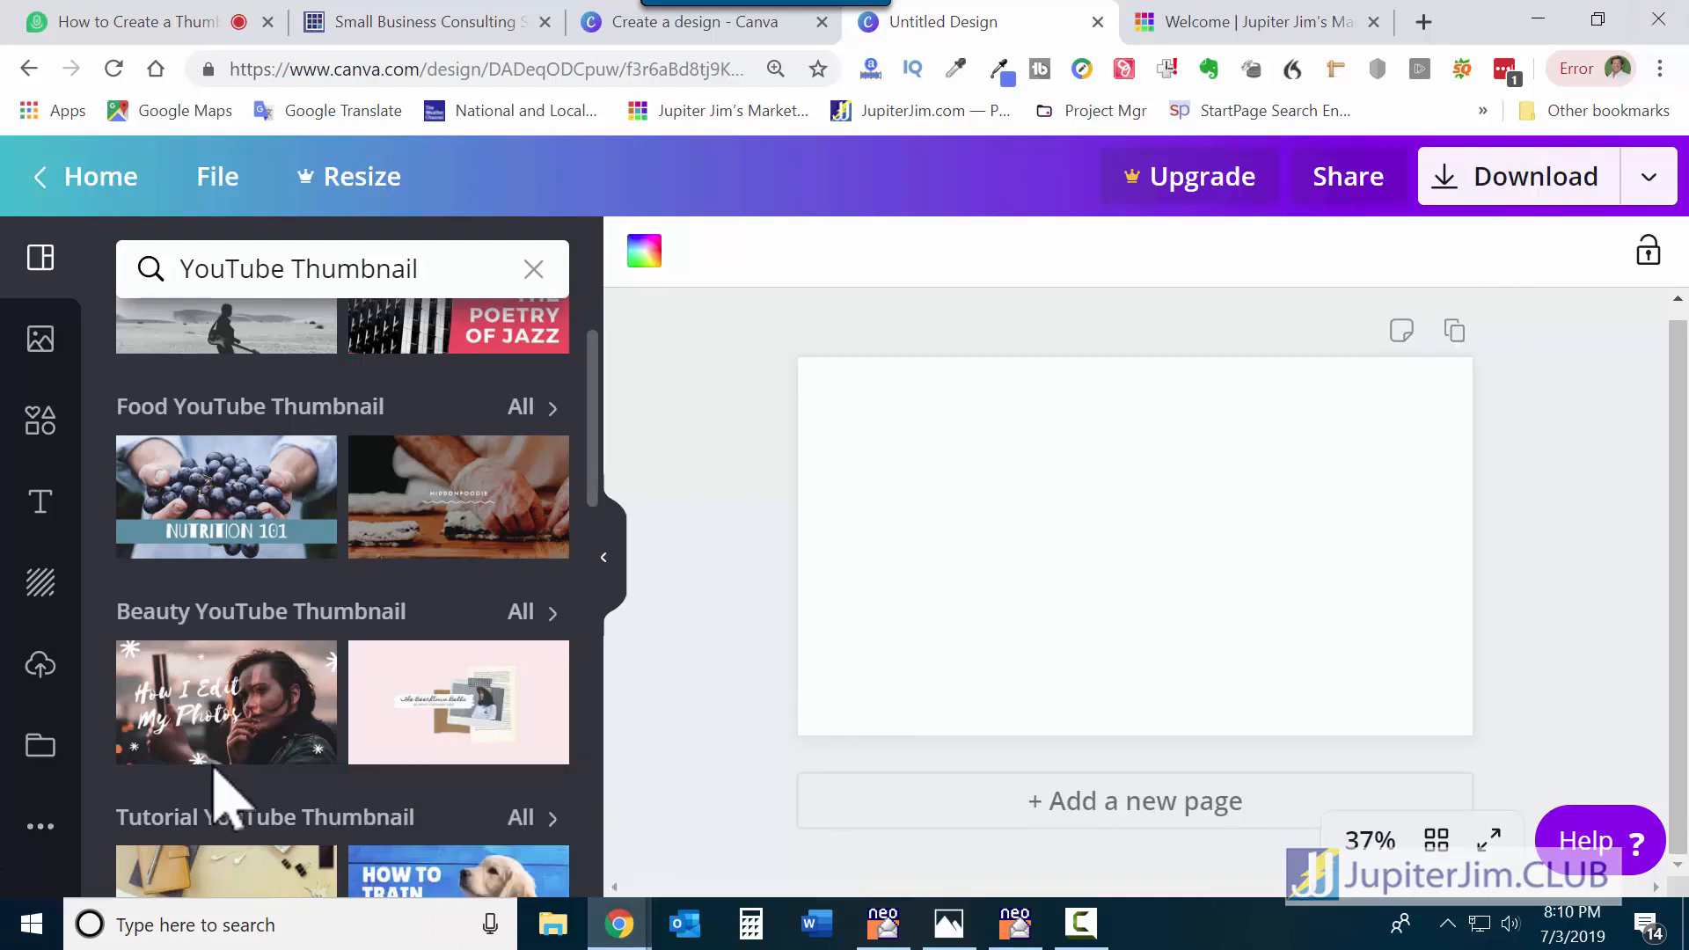
scroll(225, 797, "down", 2)
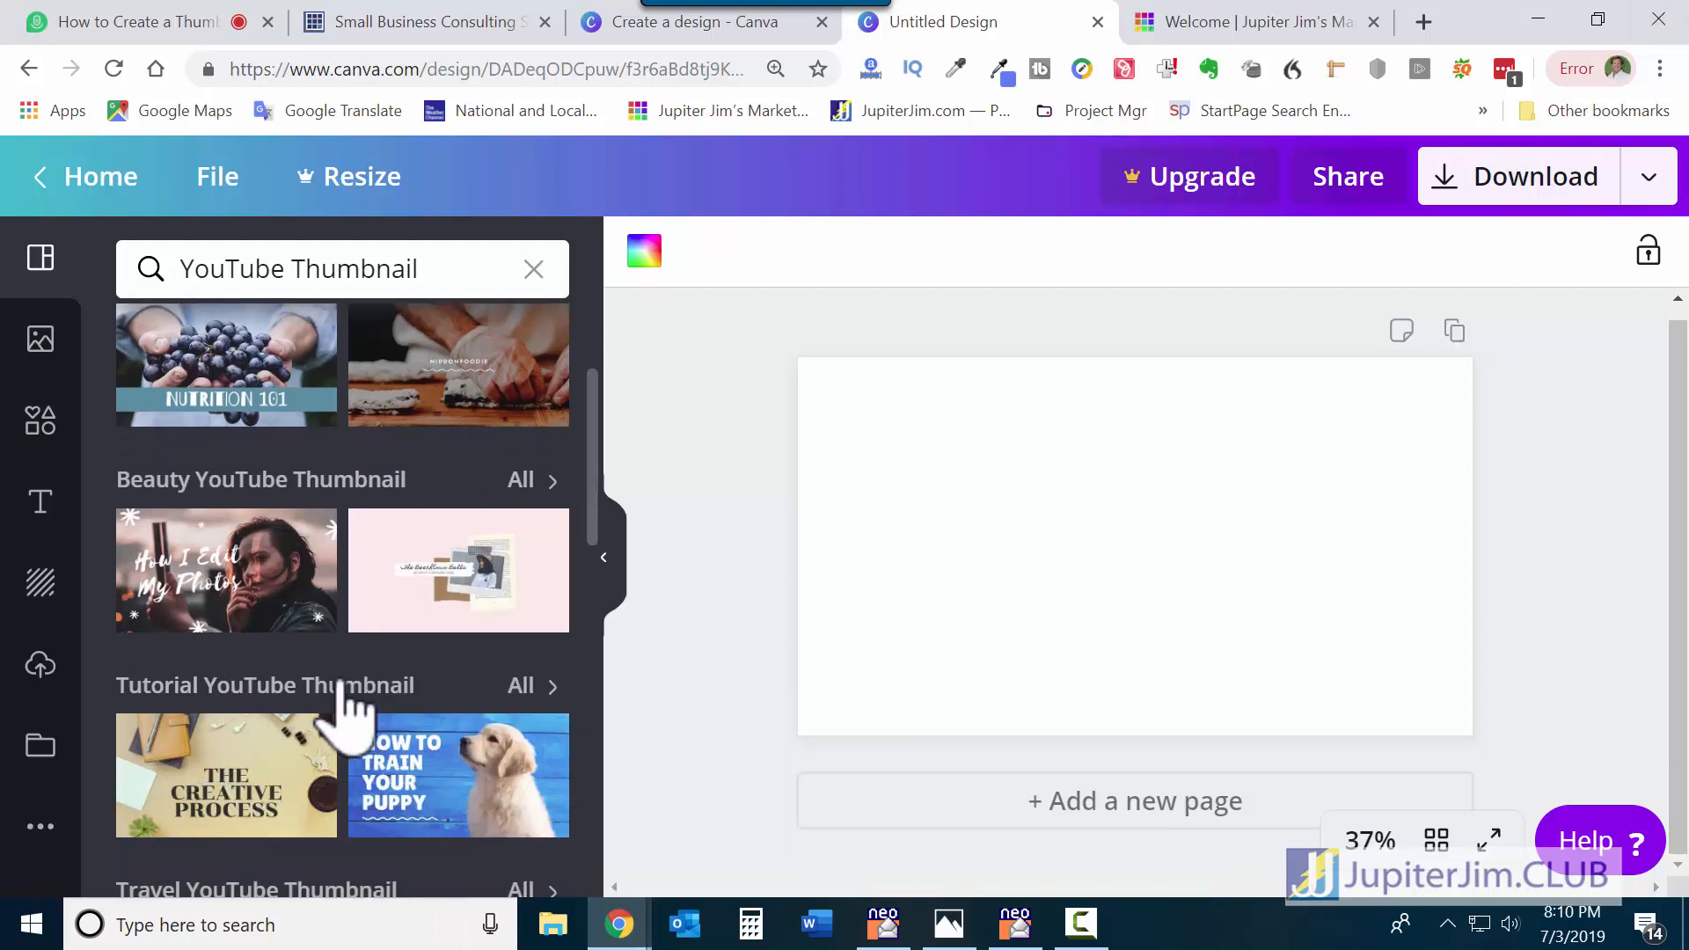
scroll(347, 707, "up", 2)
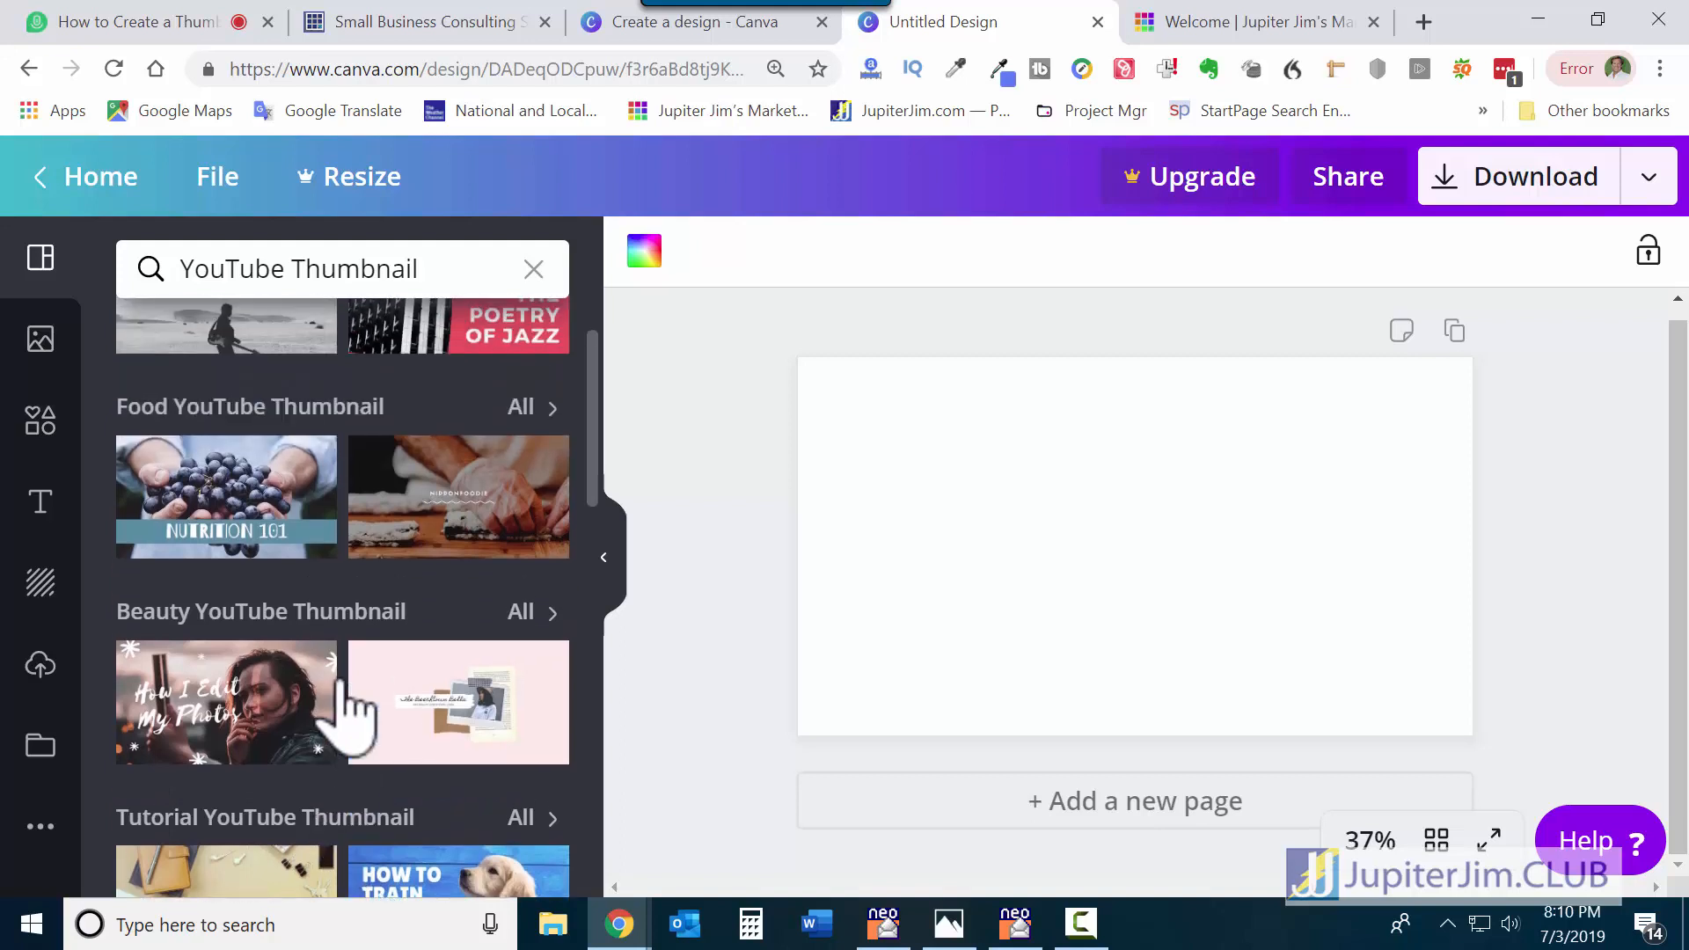
scroll(352, 708, "up", 2)
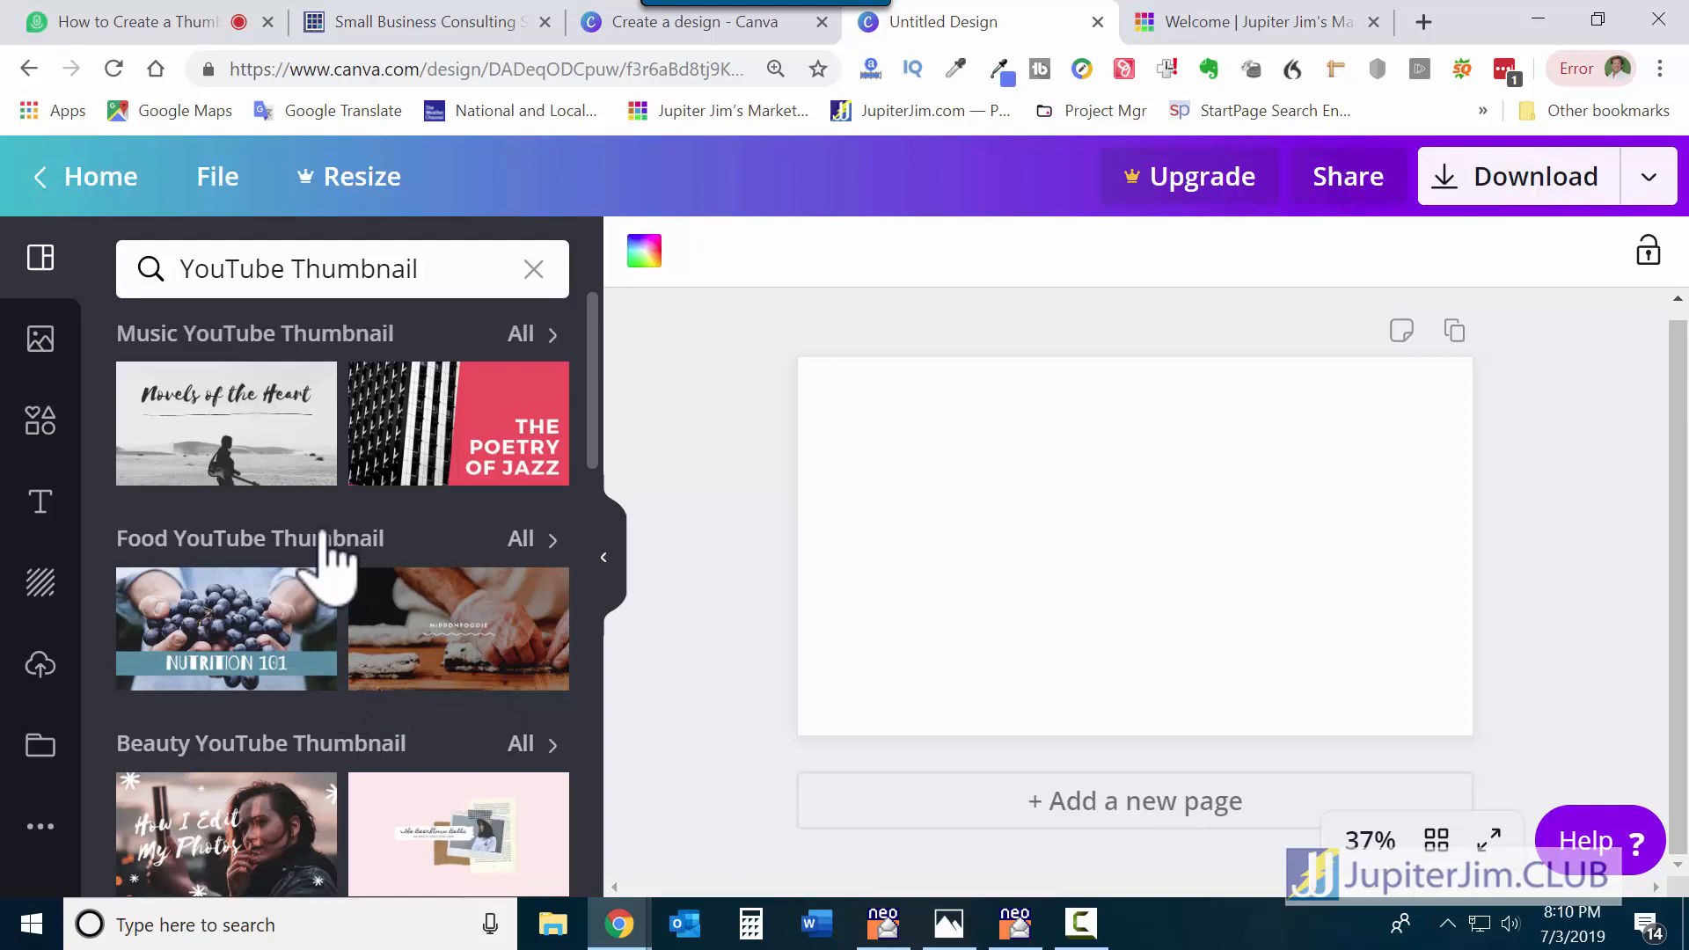
scroll(332, 563, "down", 4)
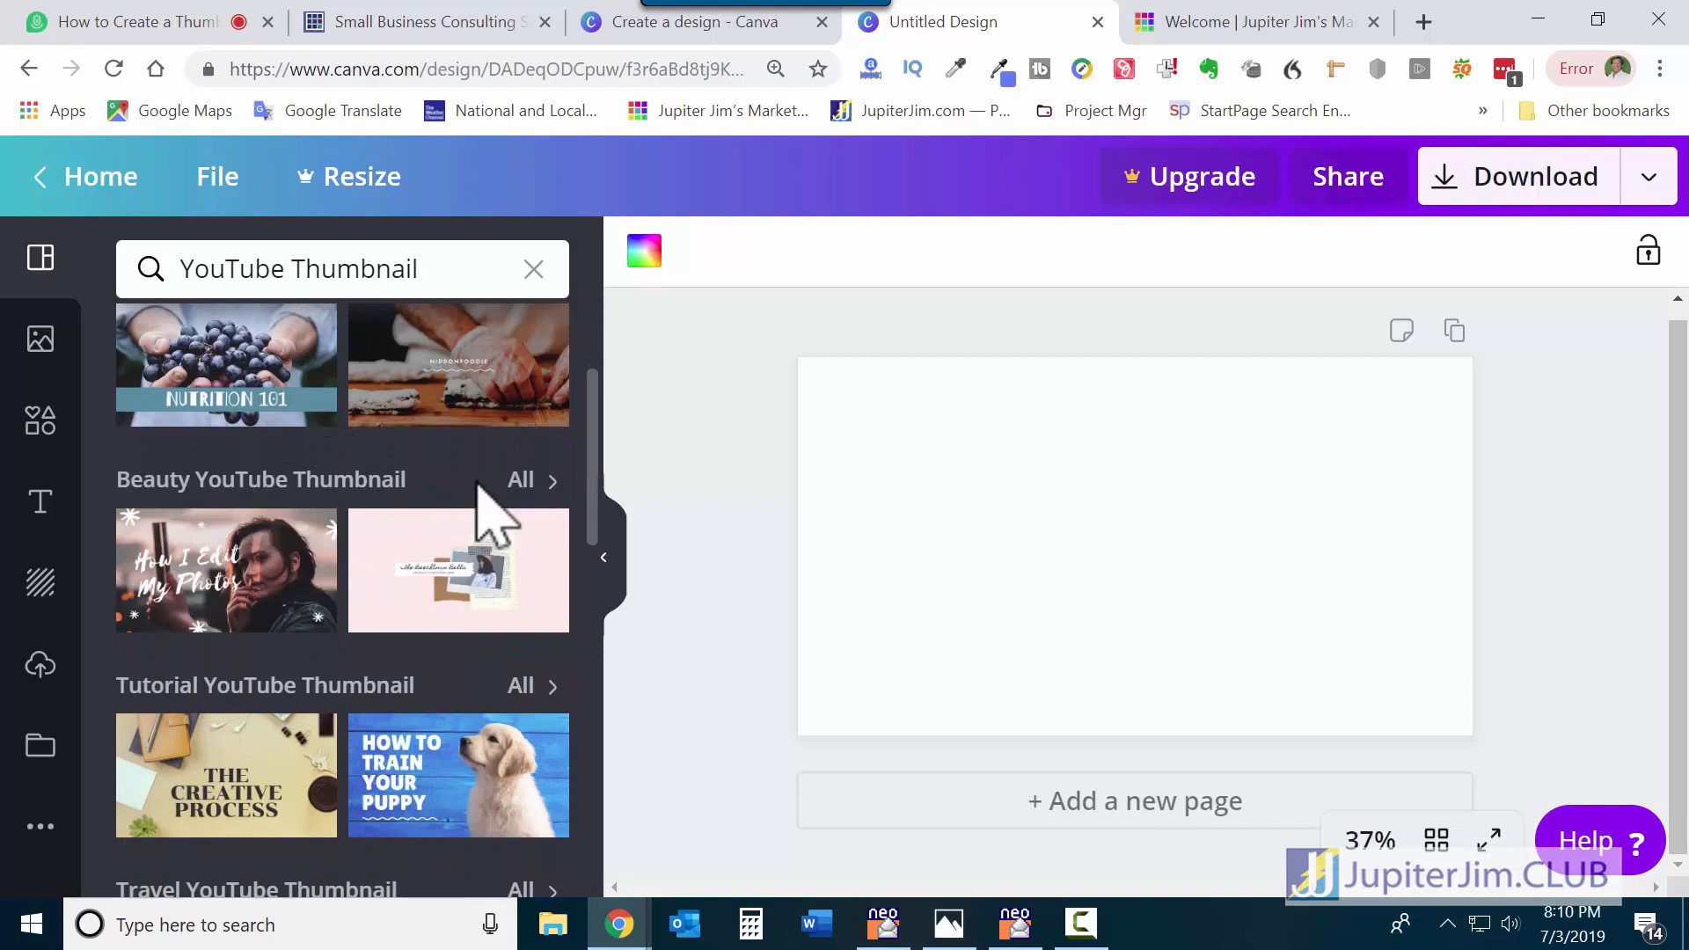
left_click(523, 480)
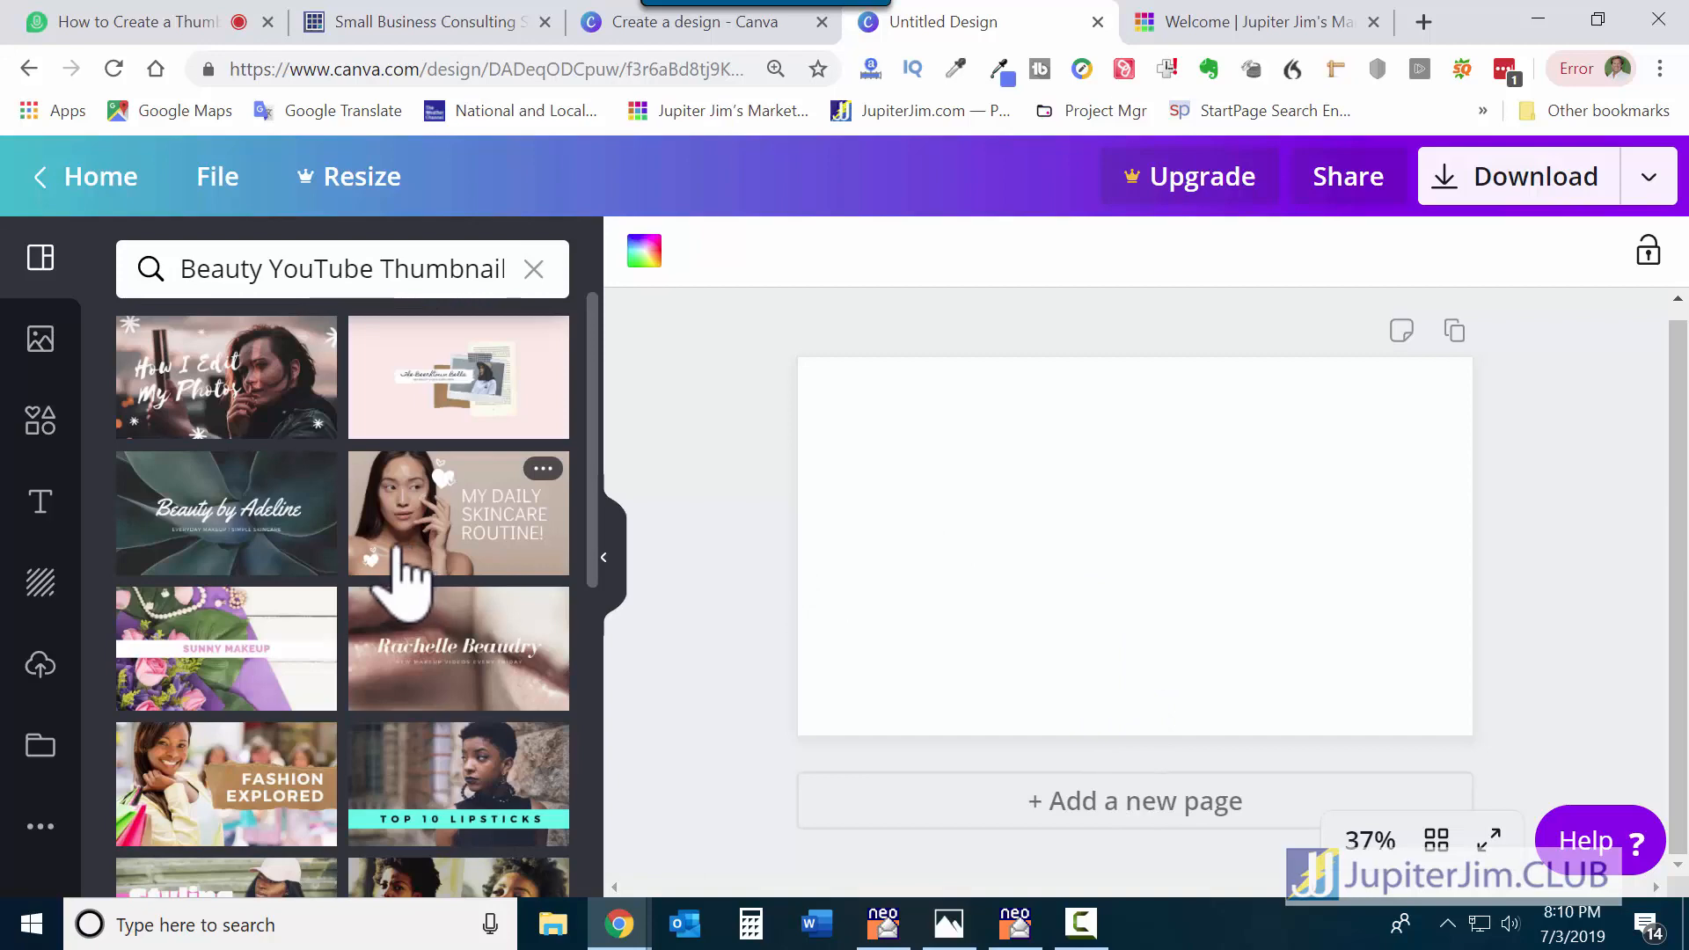
scroll(378, 572, "down", 3)
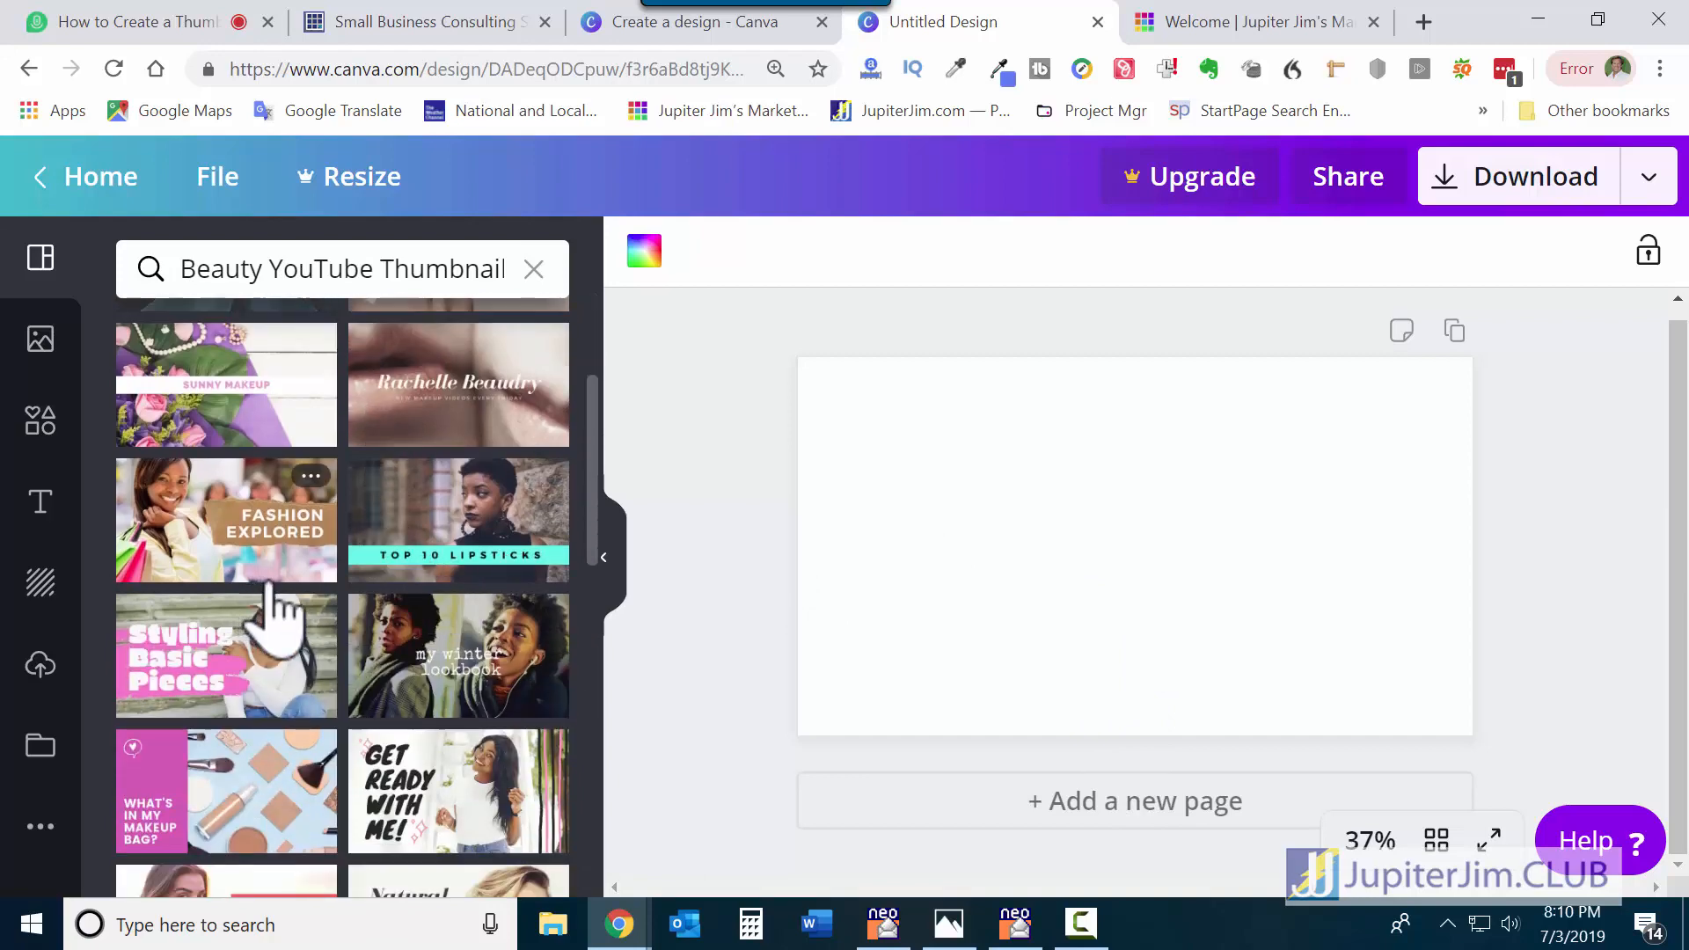
scroll(324, 584, "down", 6)
scroll(343, 573, "down", 3)
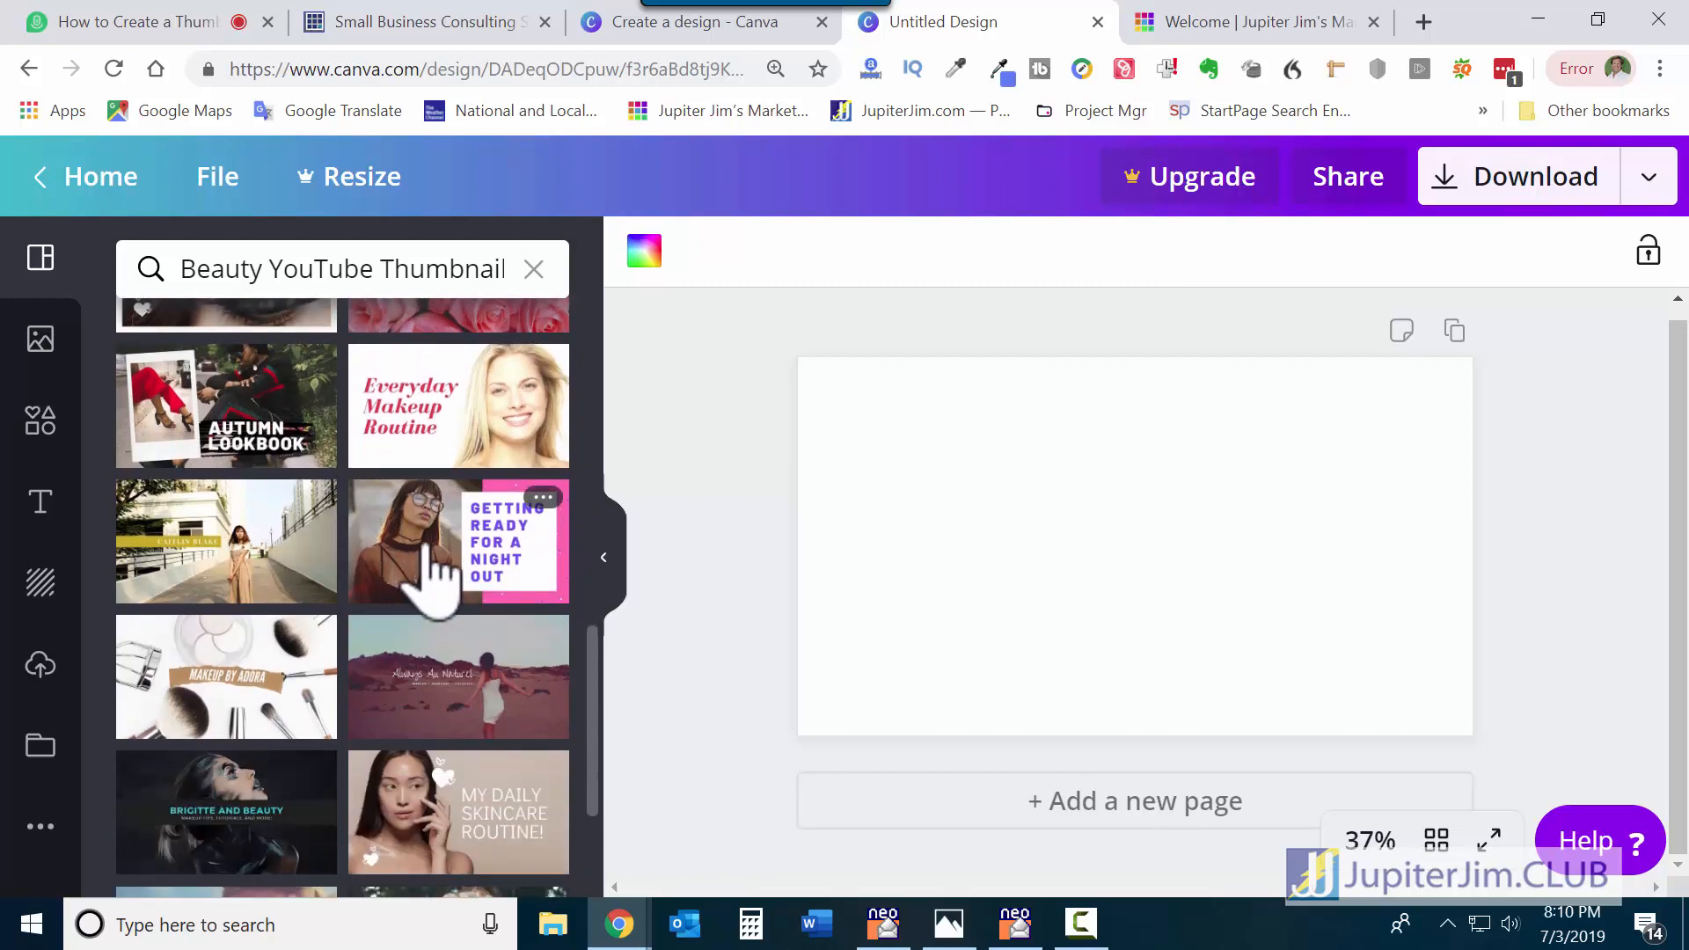
Apply the Getting Ready for a Night Out template and check the $1.00 watermark removal cost.
left_click(429, 541)
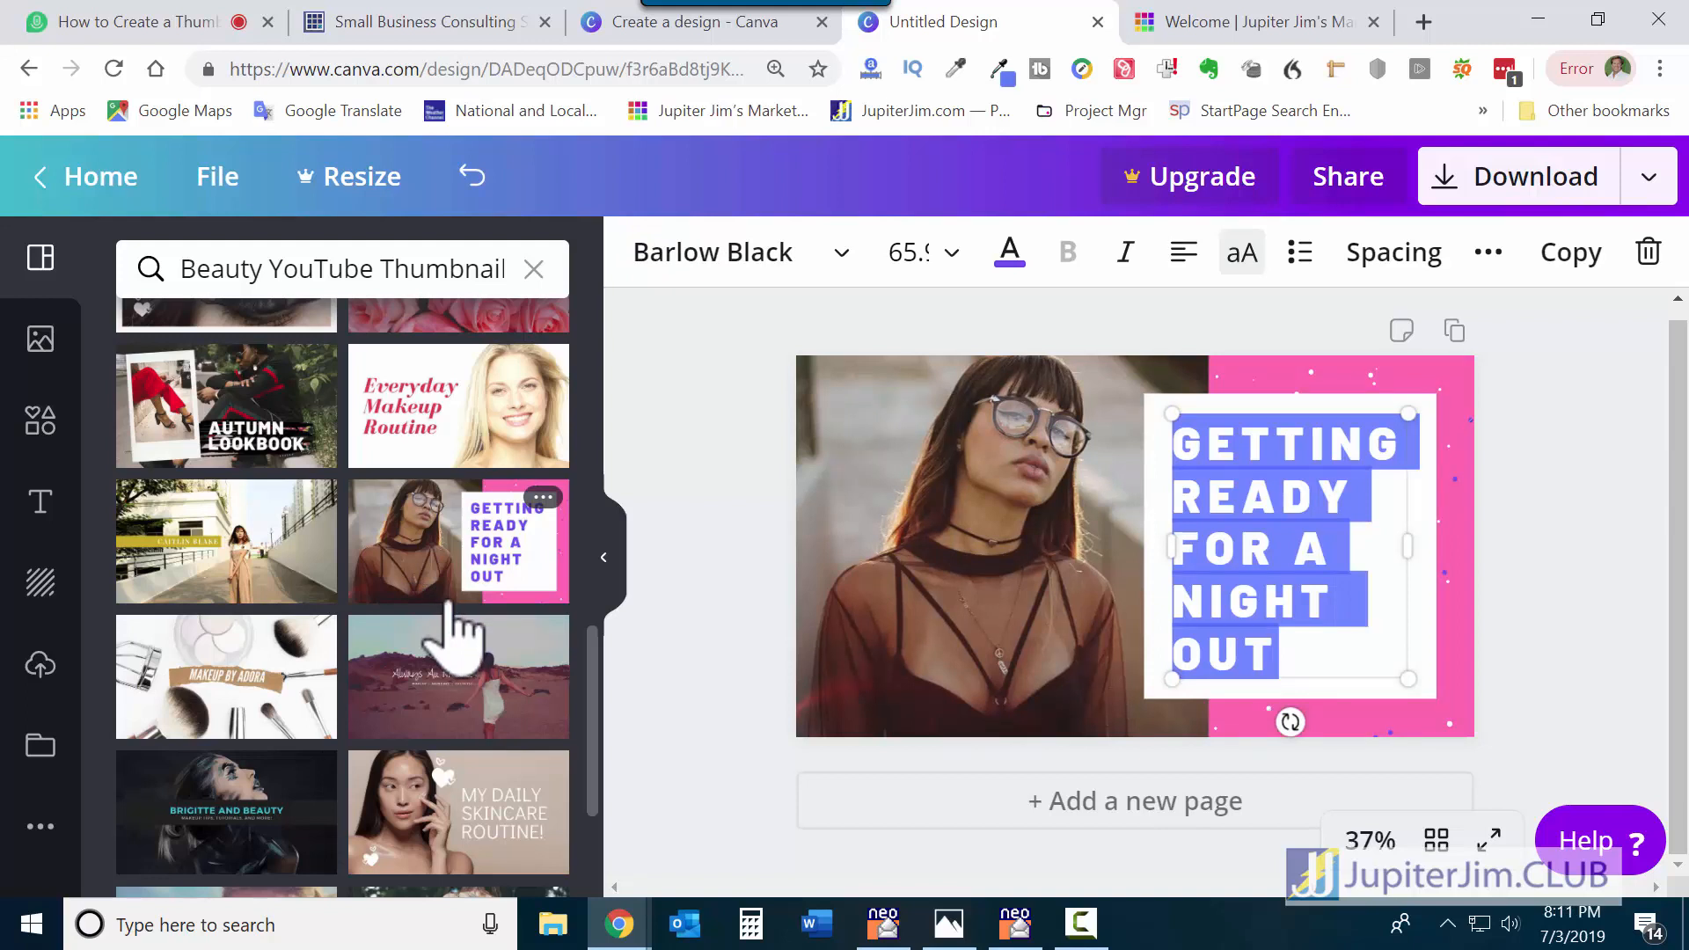
left_click(1135, 555)
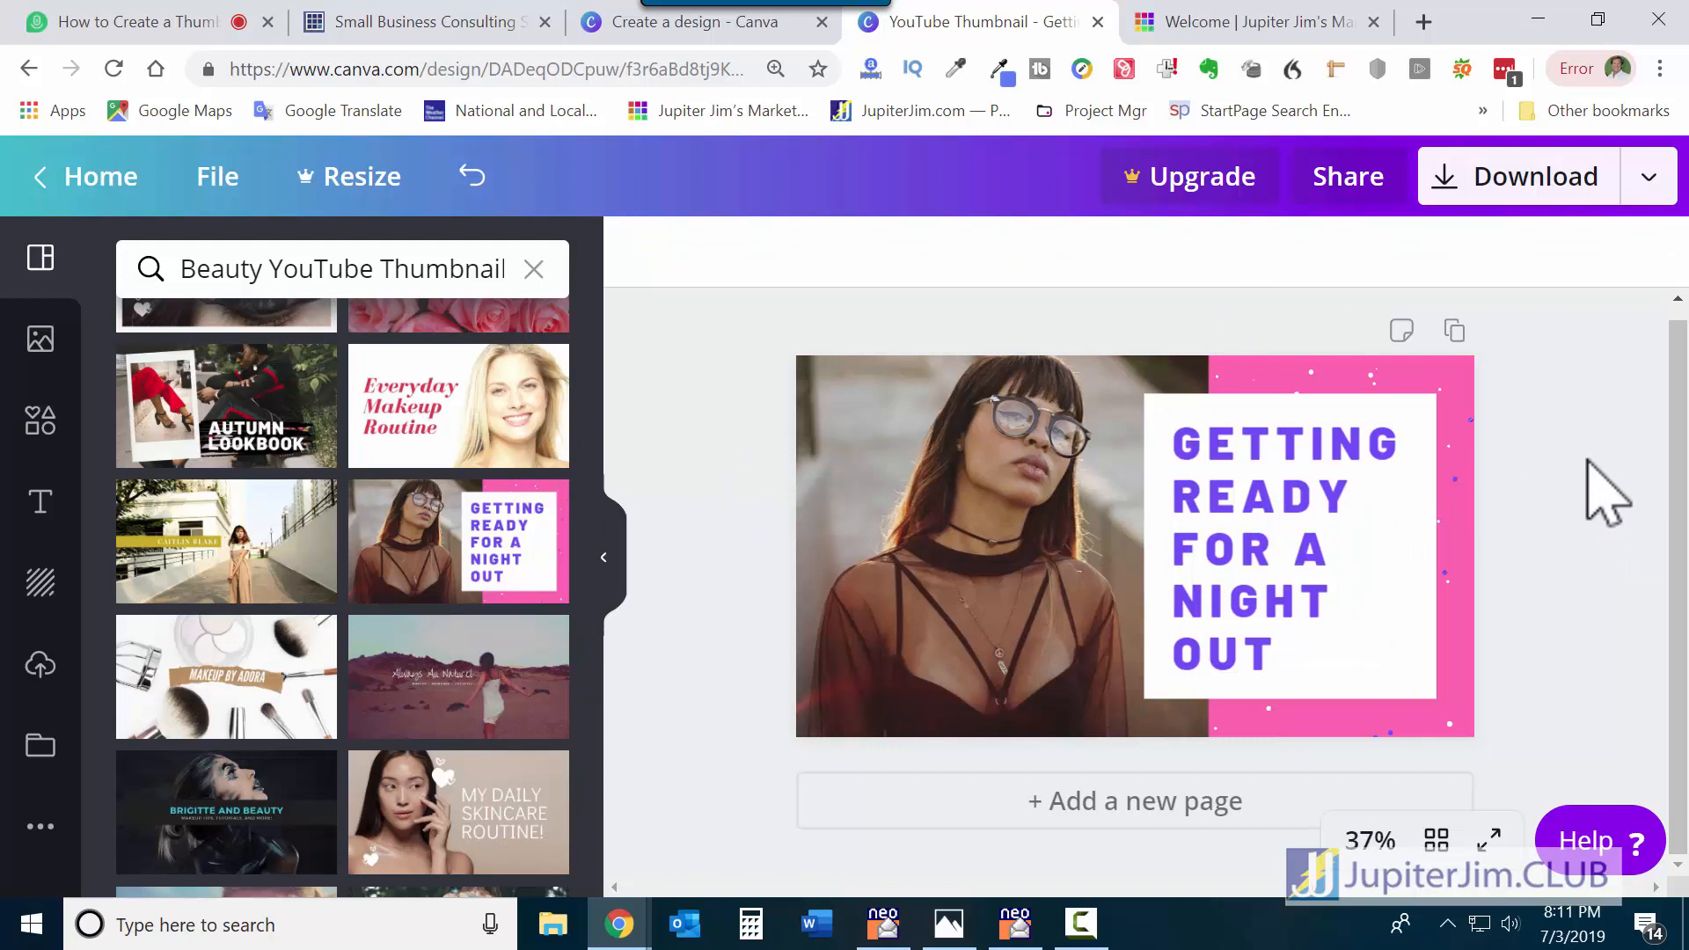
left_click(1461, 458)
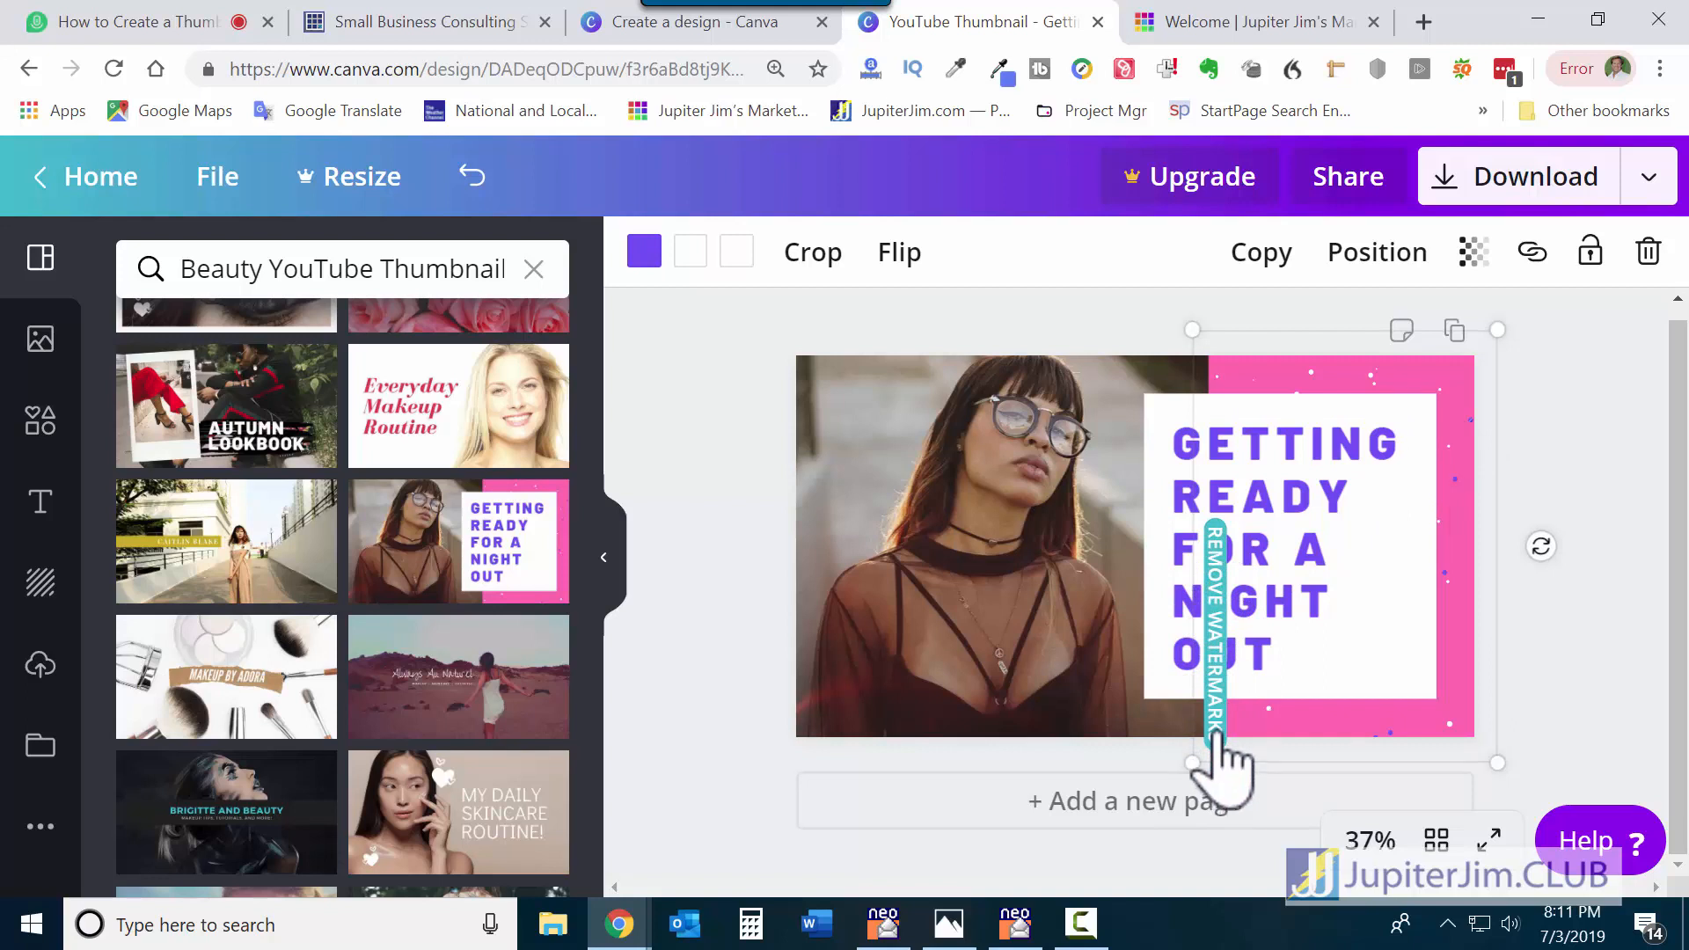
left_click(1211, 625)
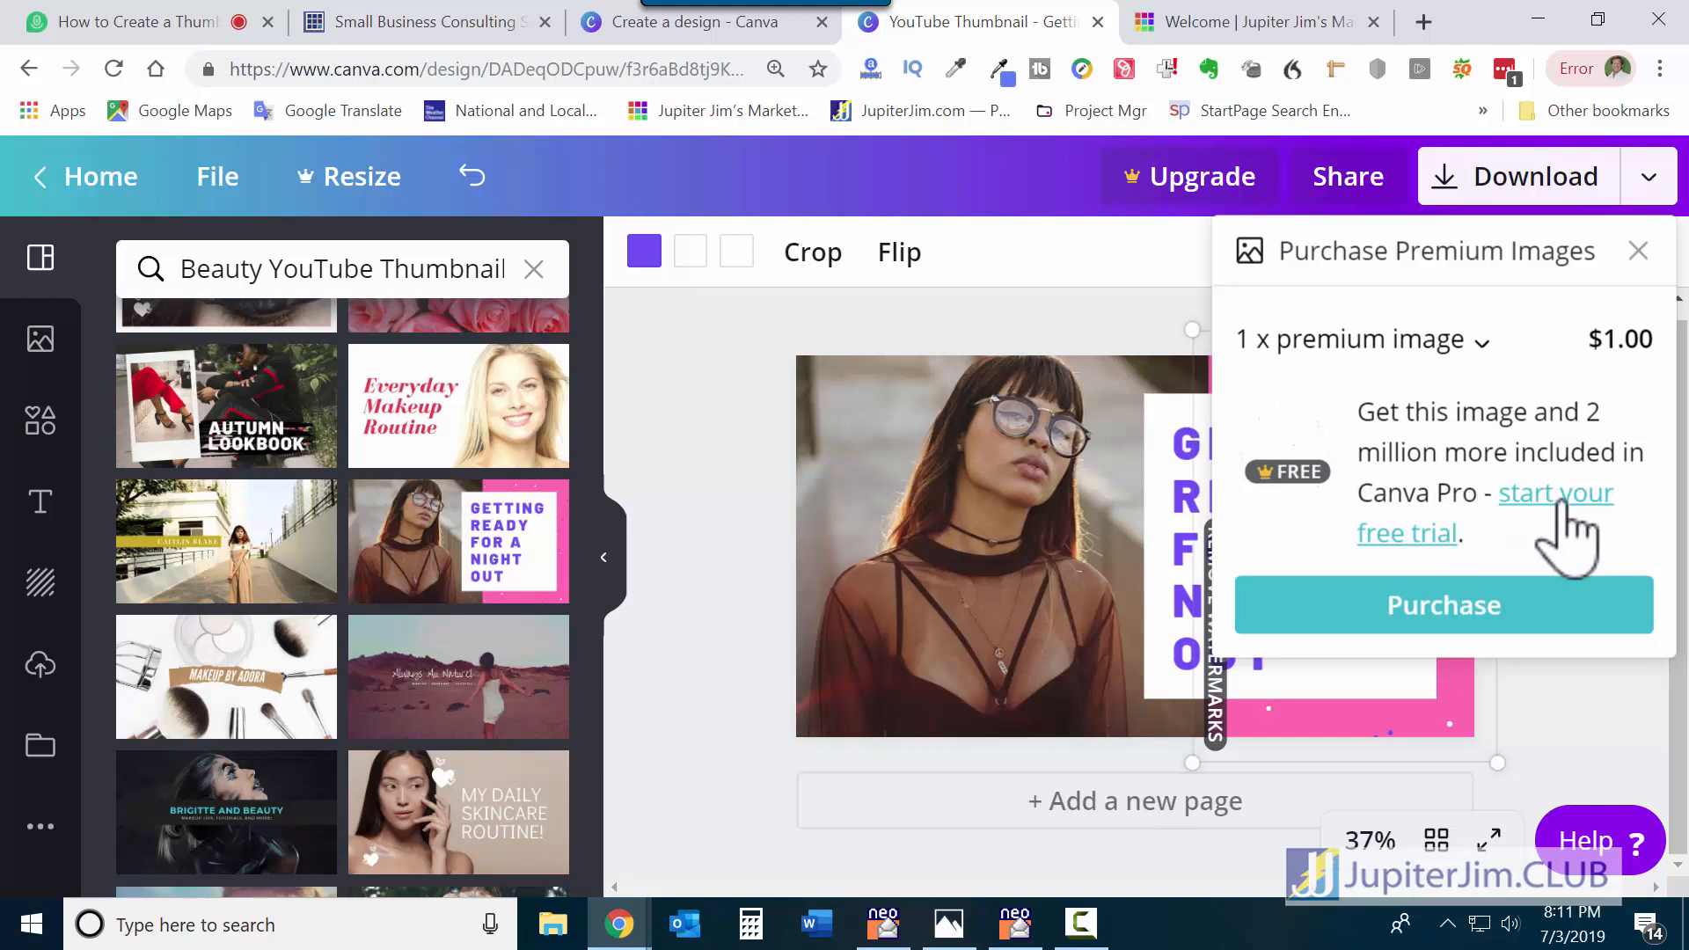
Dismiss the purchase offer, then move, rotate and delete the watermarked sparkly overlay.
left_click(1594, 724)
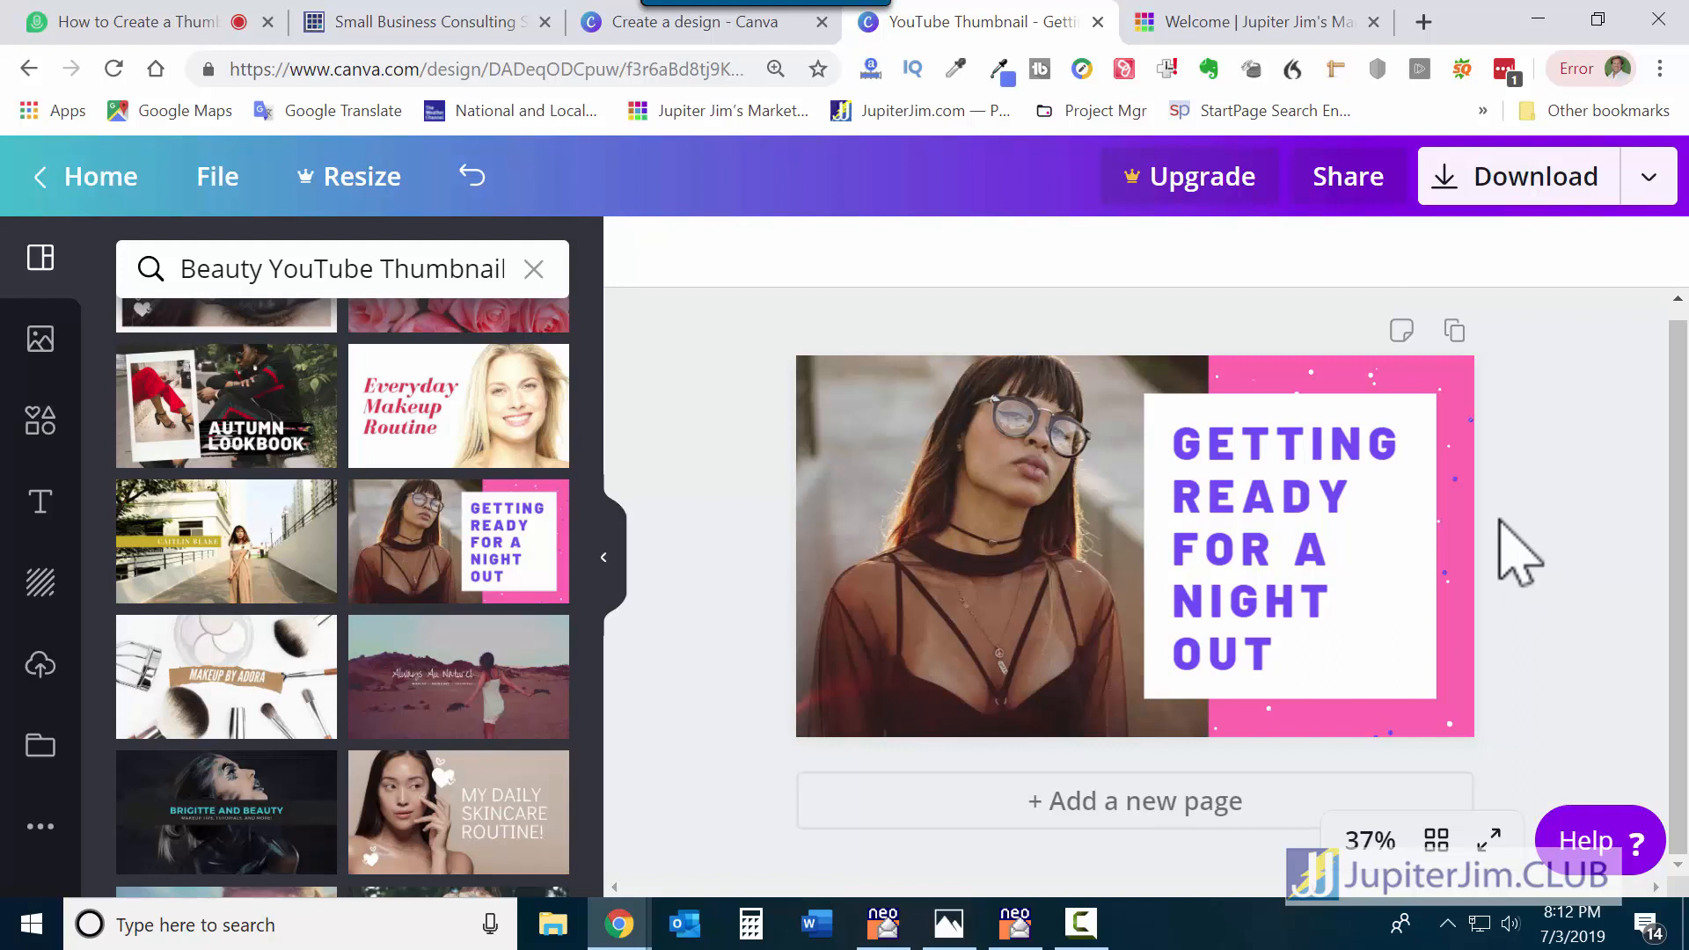
left_click(1452, 412)
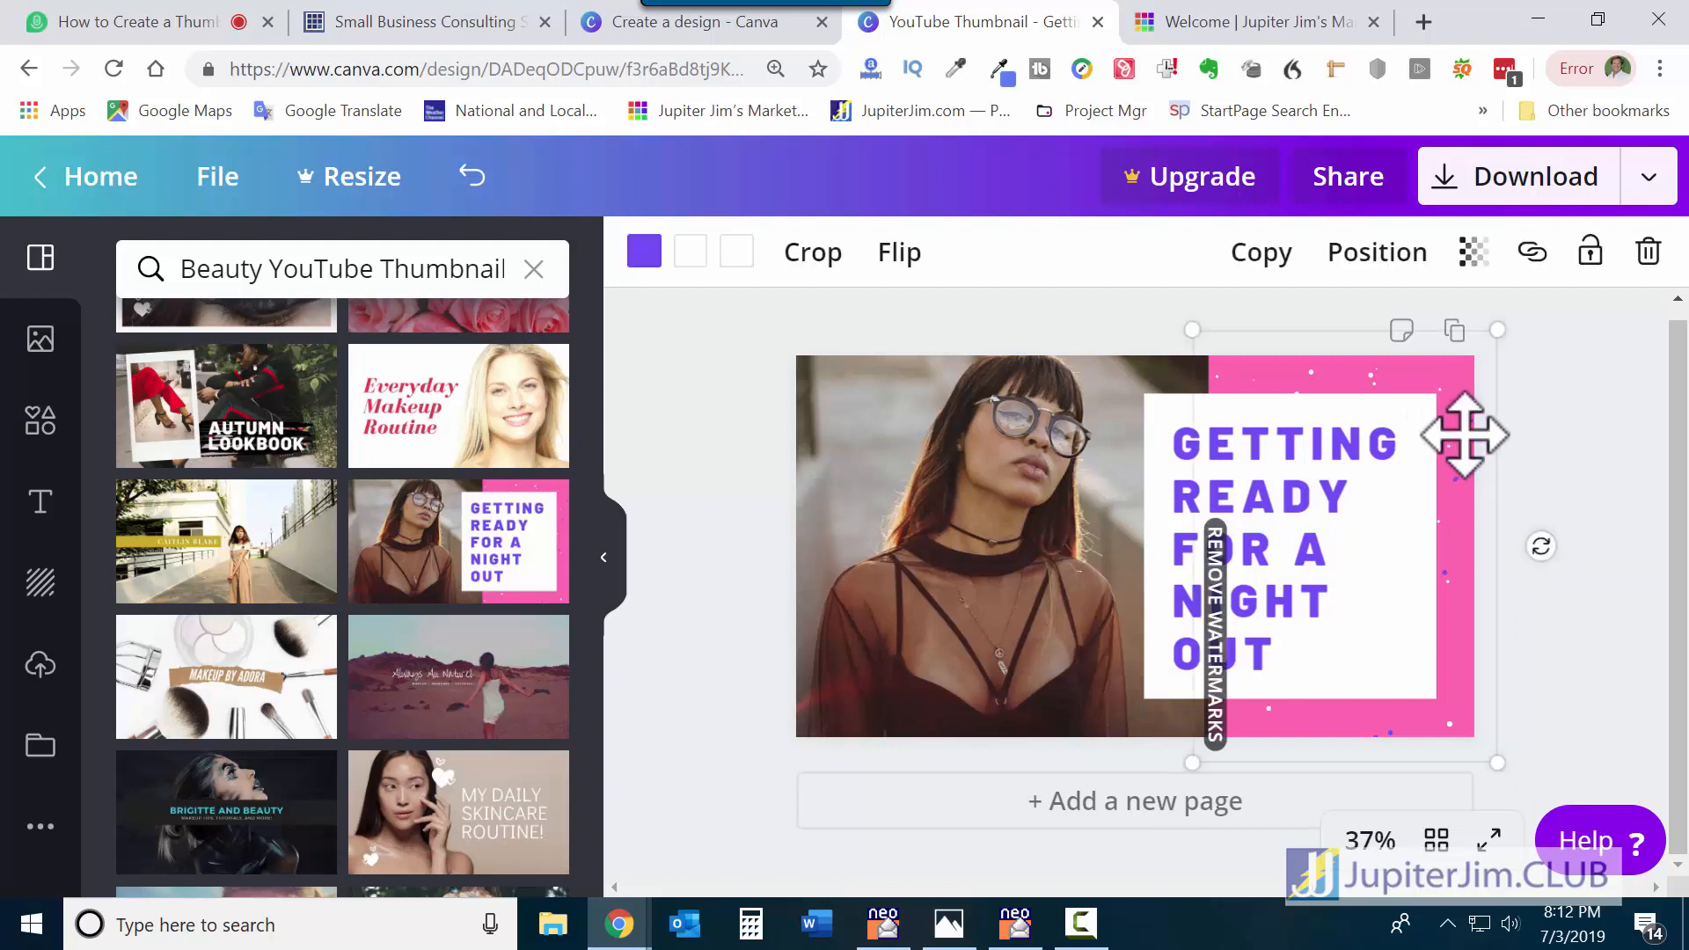
left_click_drag(1462, 437, 1497, 415)
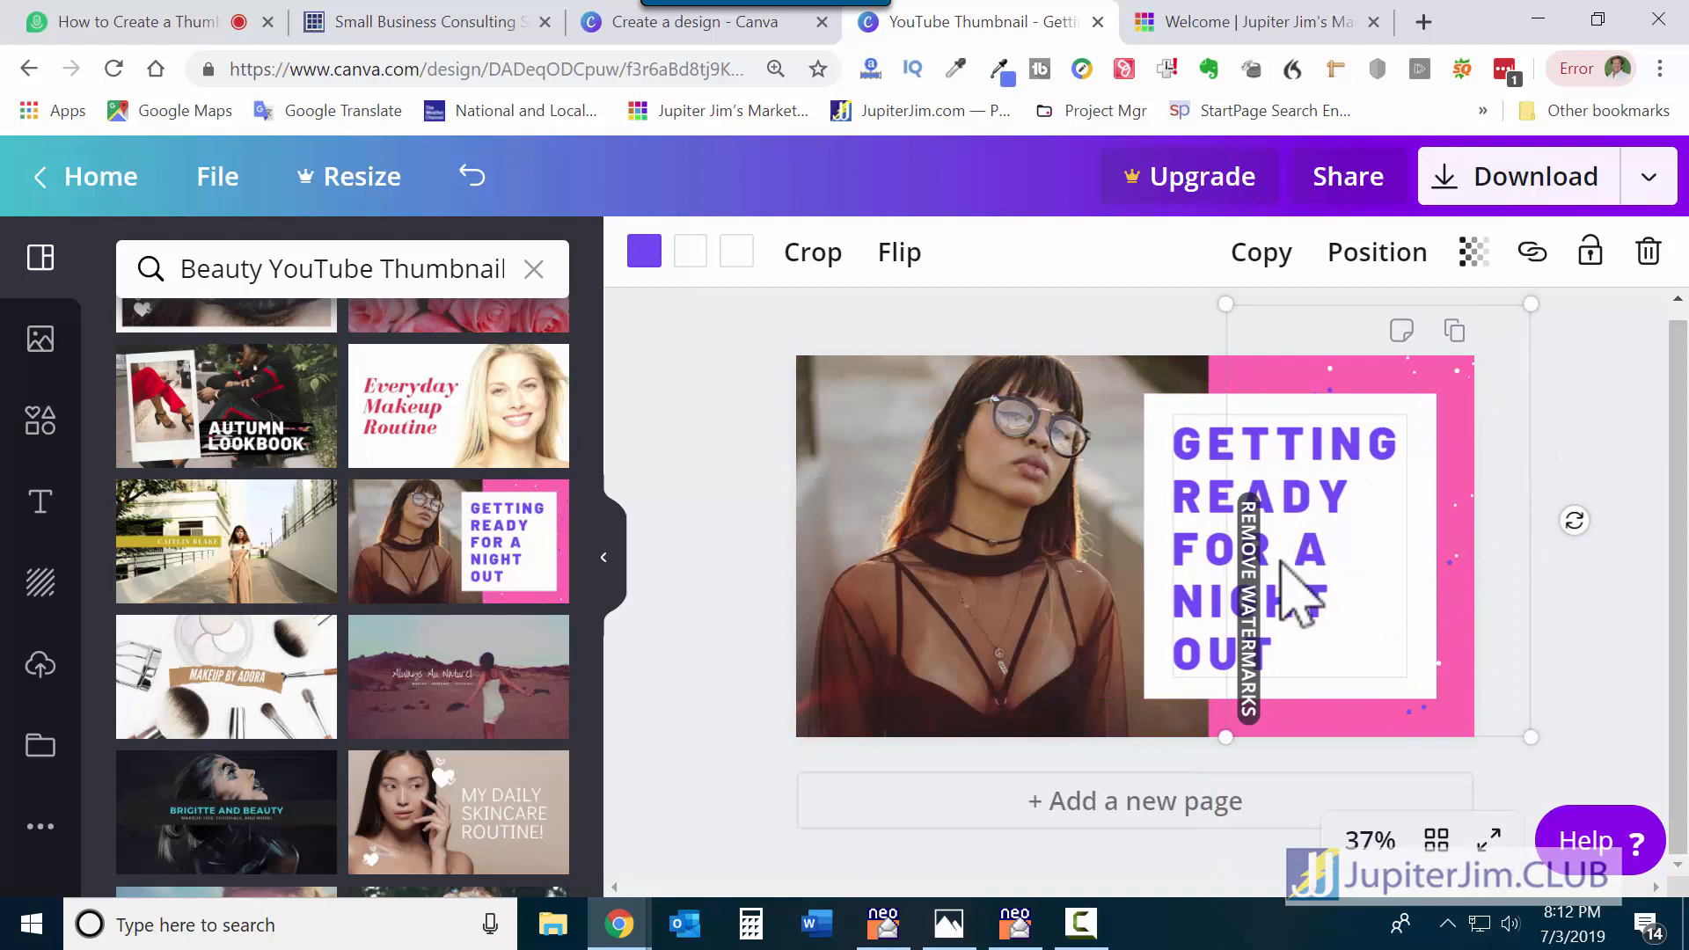
left_click_drag(1575, 520, 1496, 765)
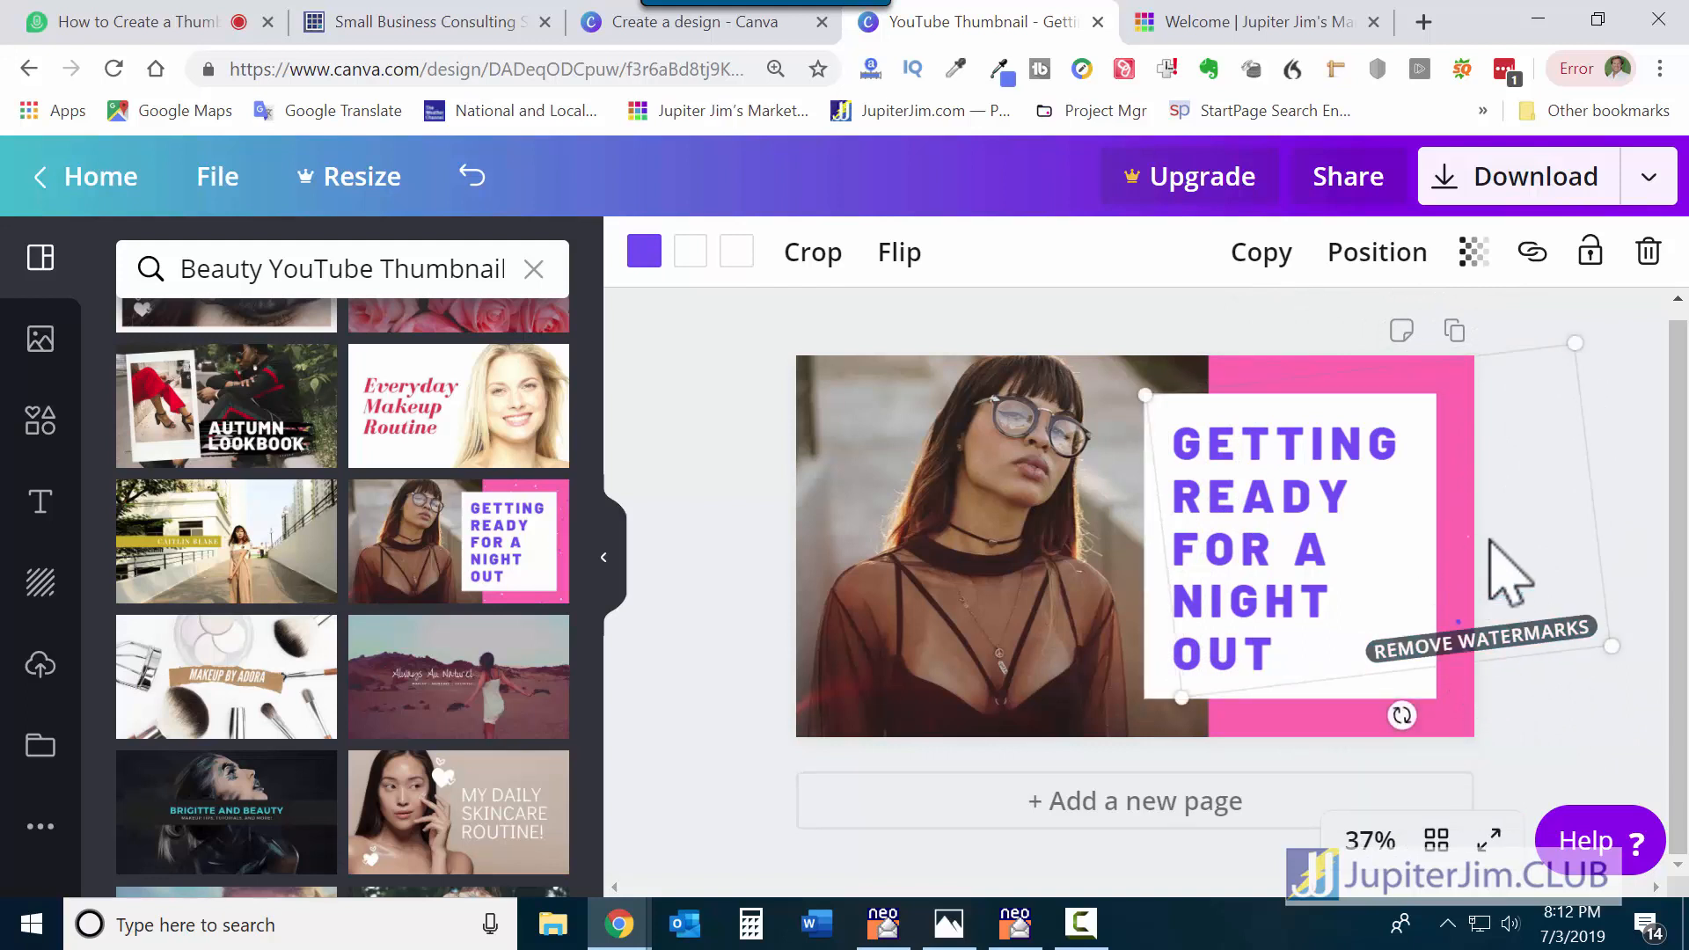
left_click(1649, 255)
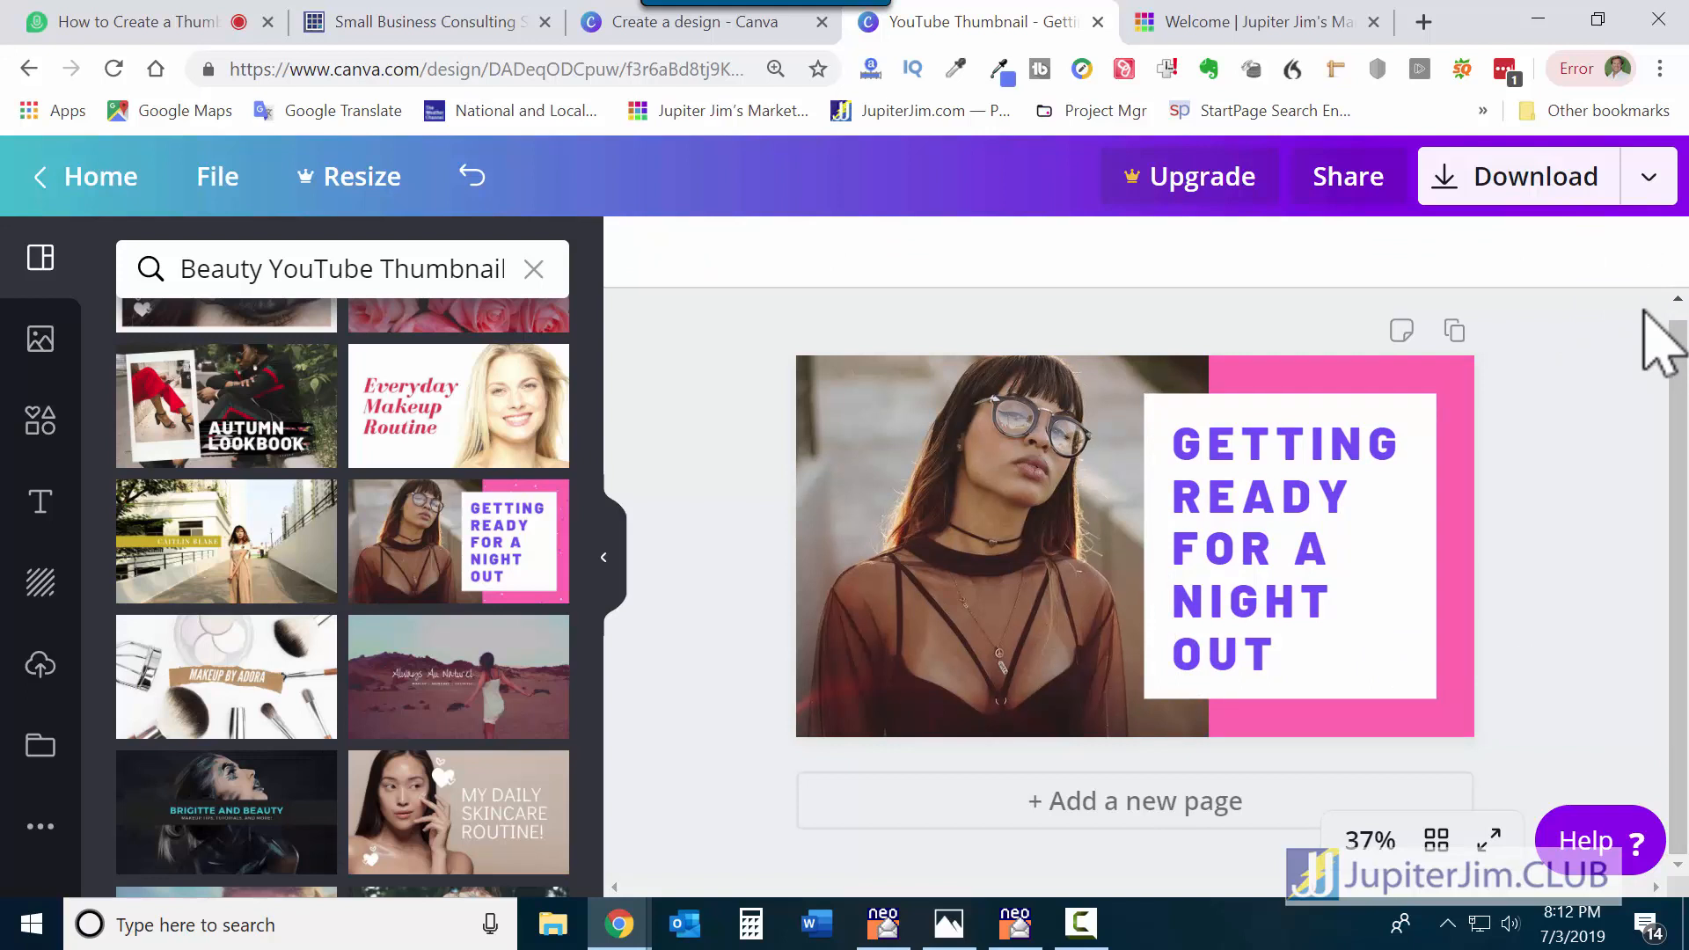
Add a one-cell photo grid from Elements and narrow it to the left part.
left_click(40, 431)
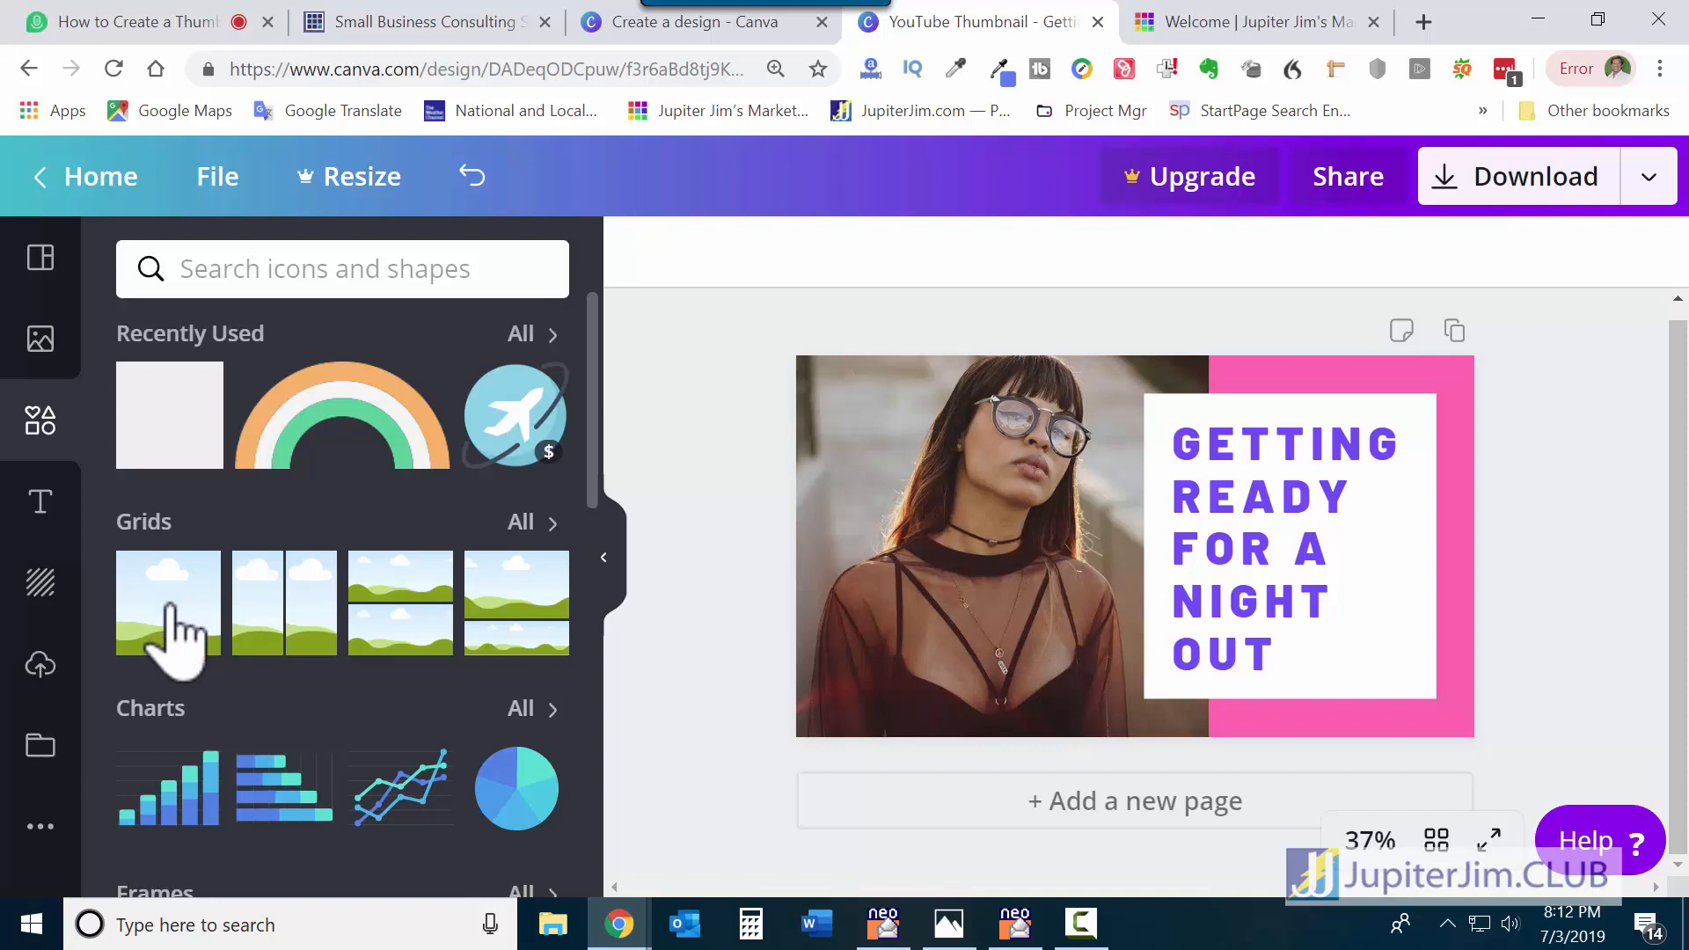
left_click(172, 631)
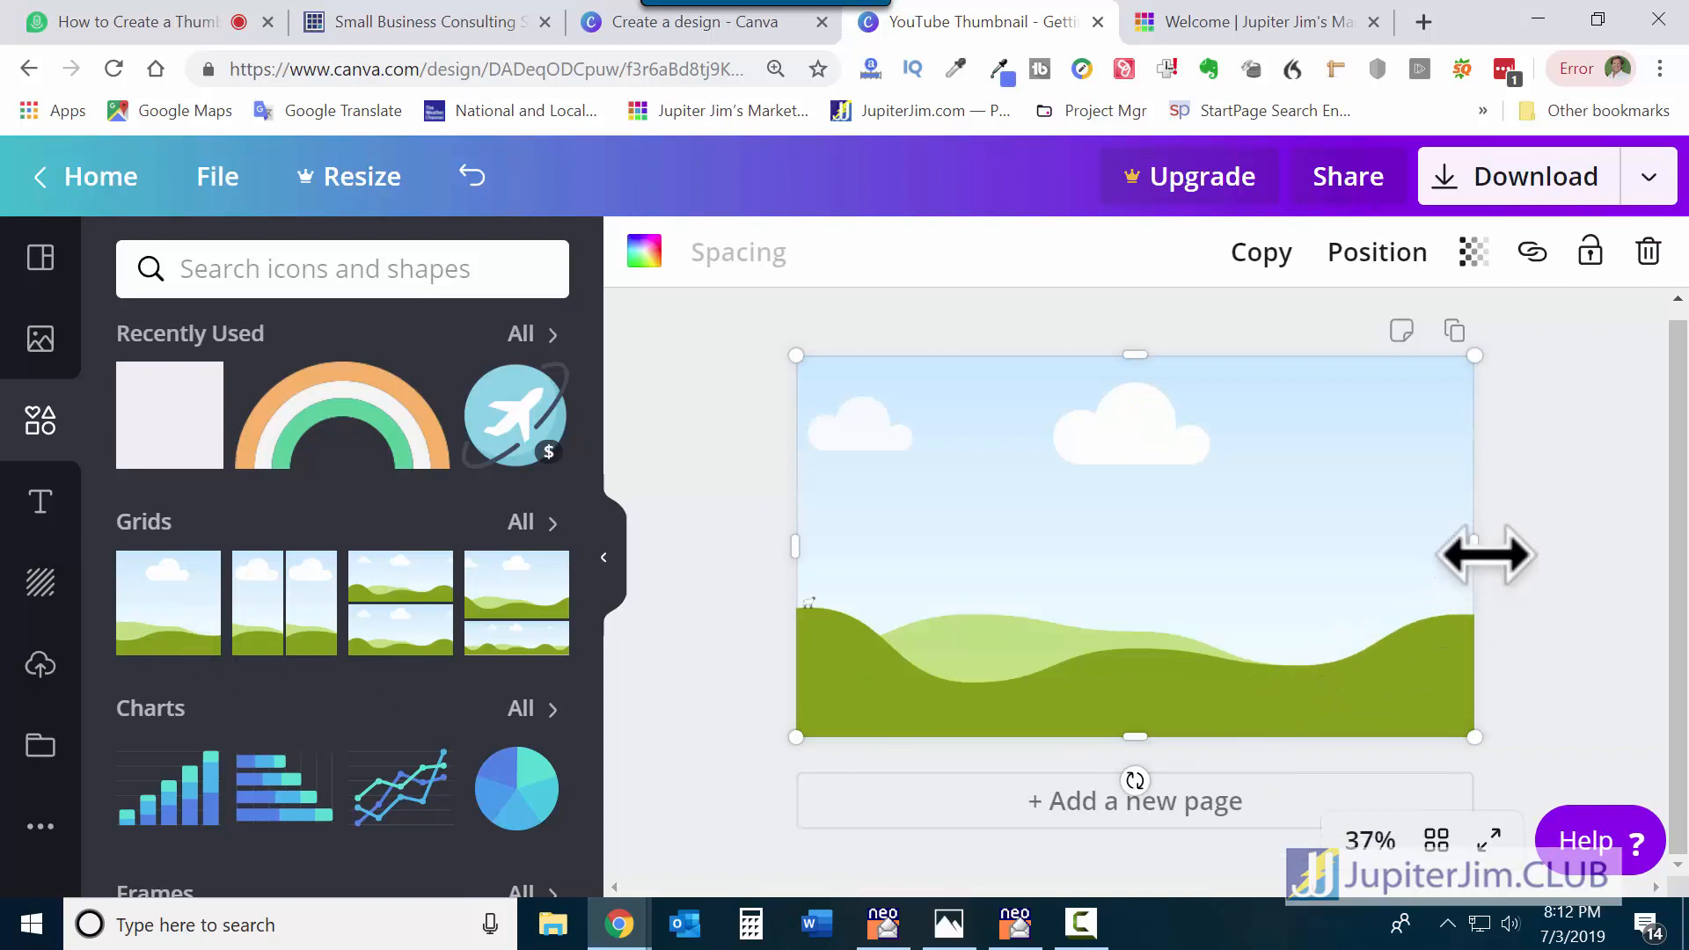
left_click_drag(1483, 554, 1223, 561)
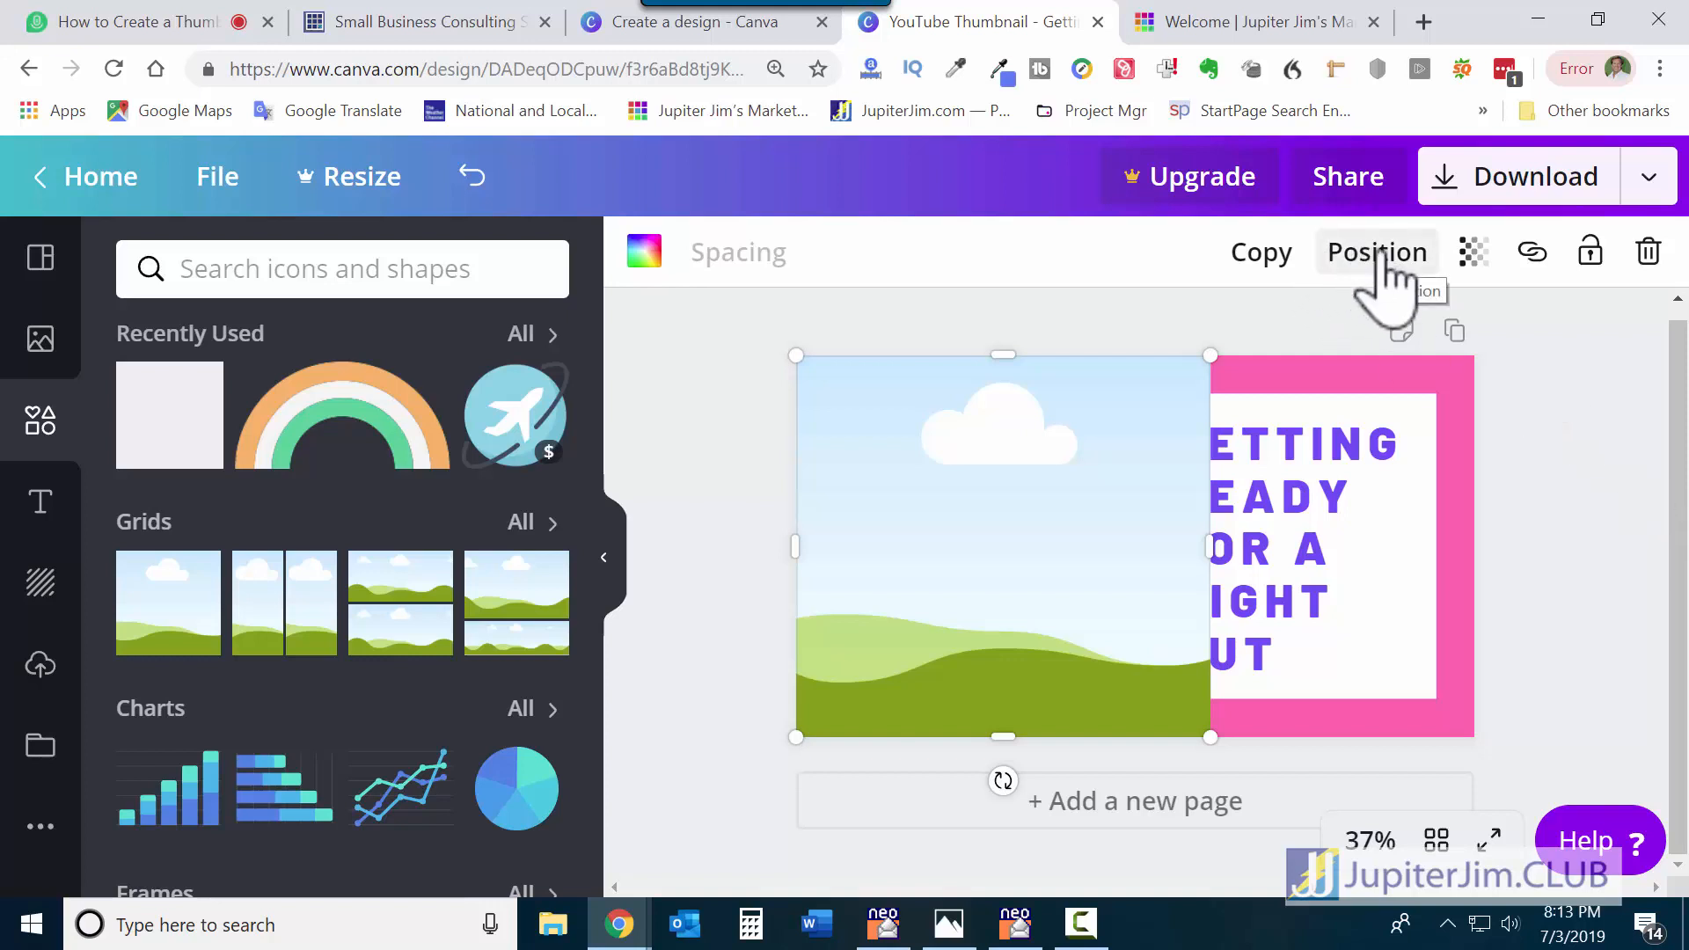
left_click(1565, 434)
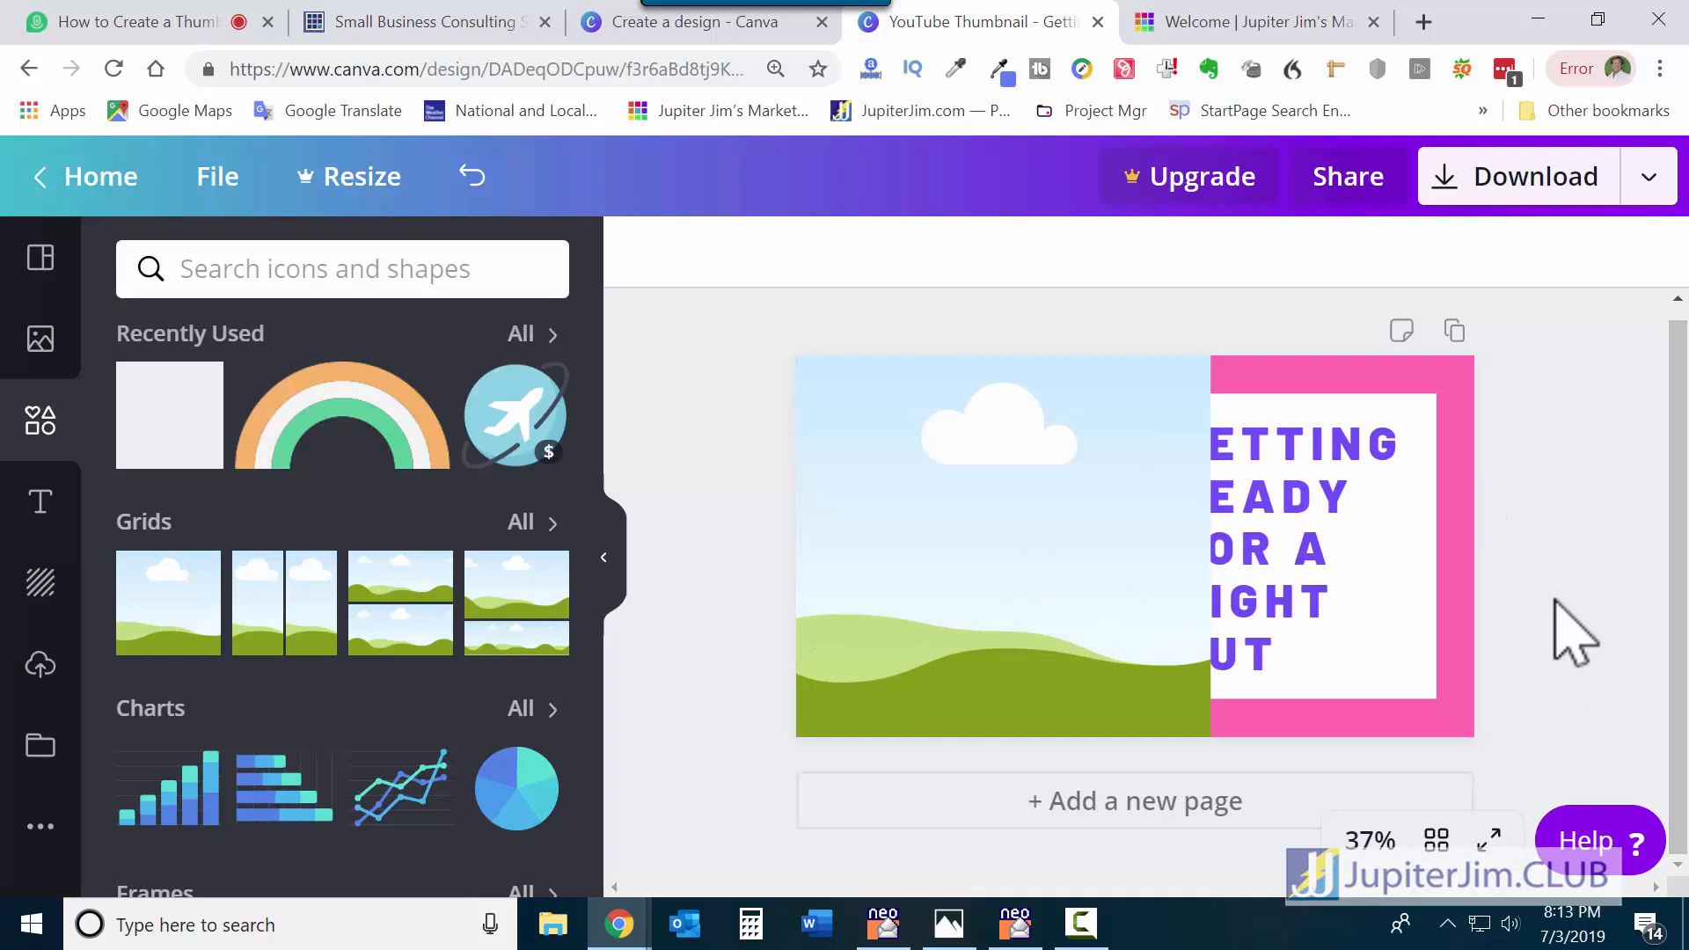
Send the grid to the back and delete the woman's photo to reveal it.
left_click(1084, 528)
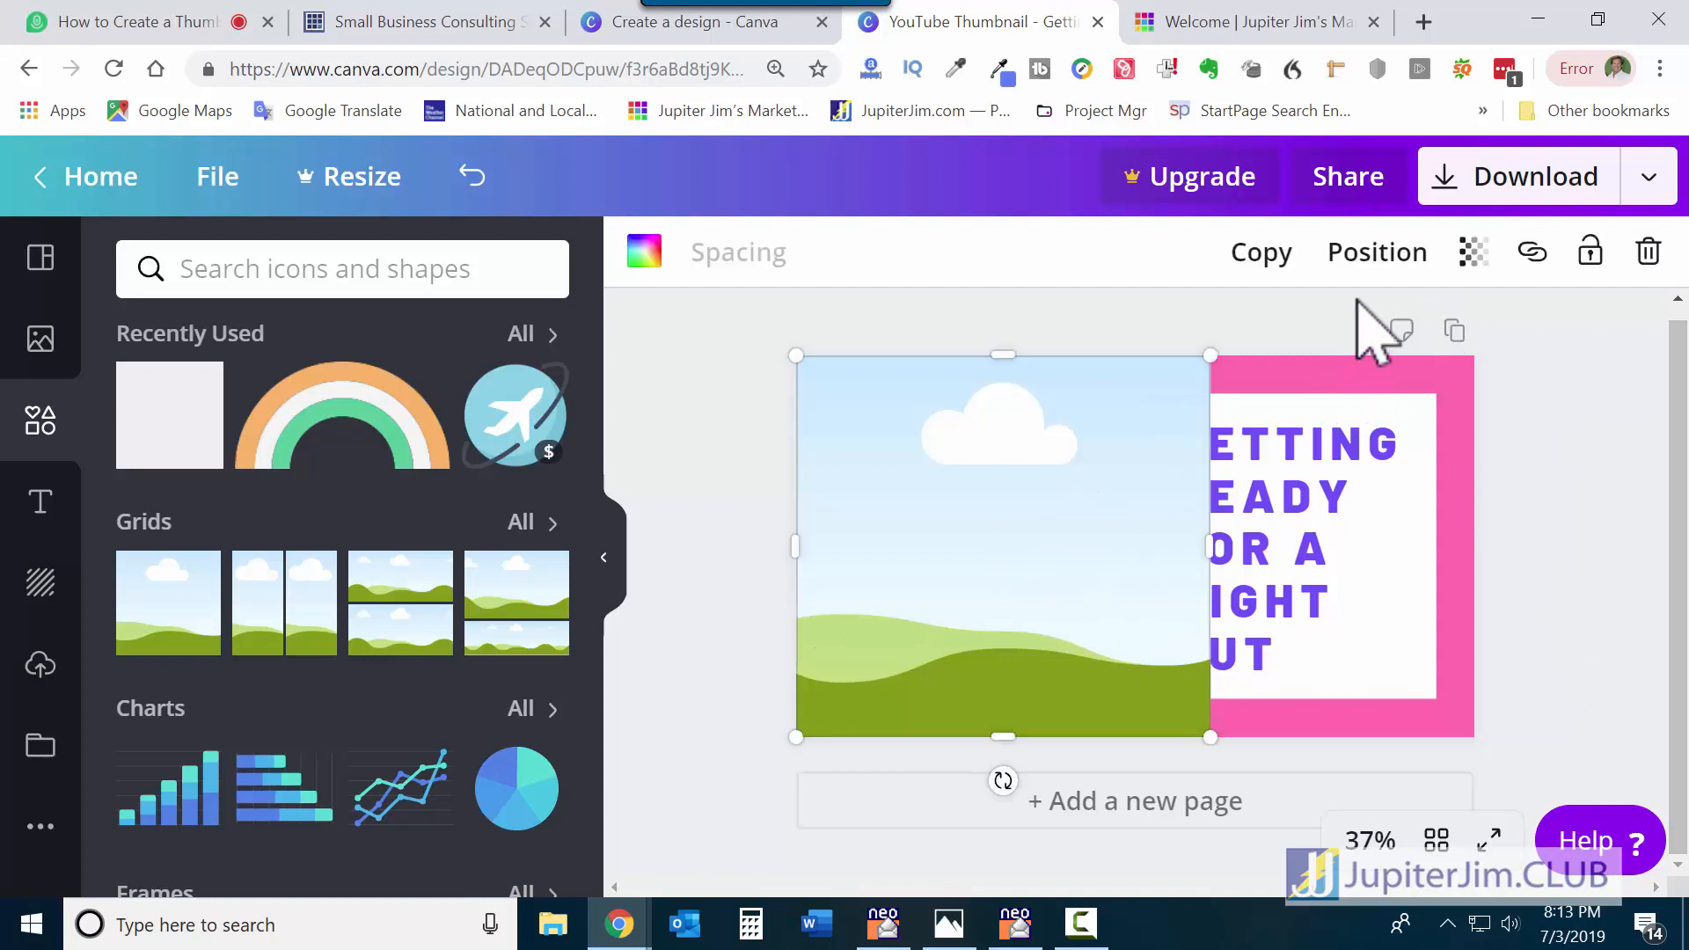
left_click(1382, 257)
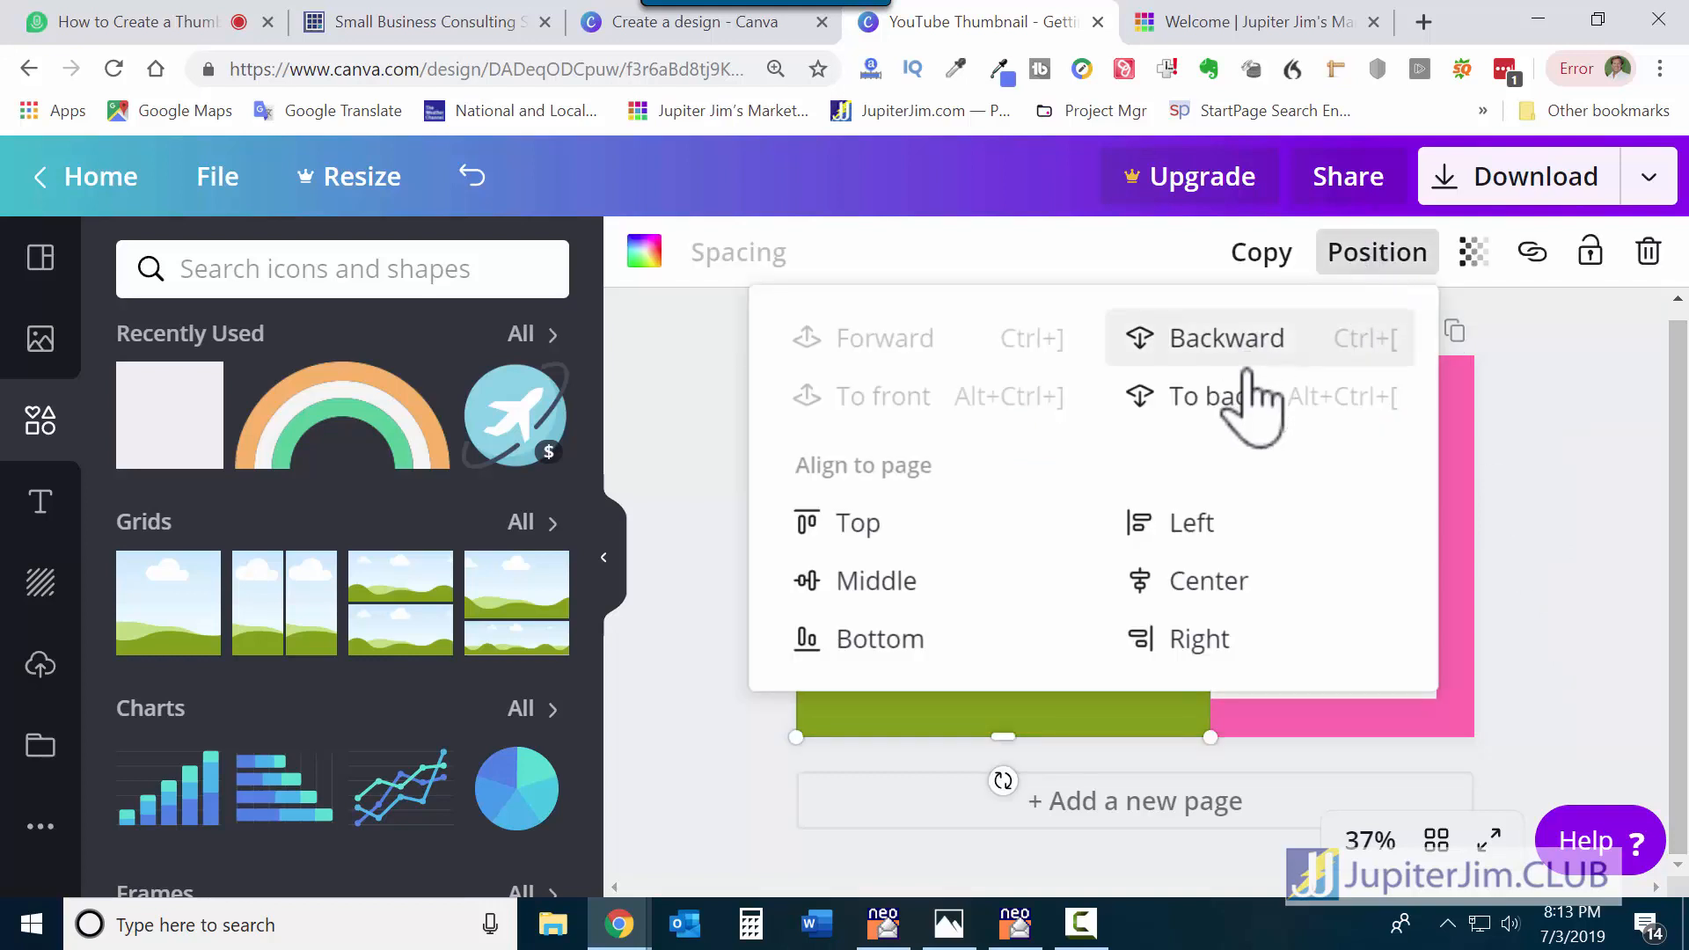
left_click(1250, 422)
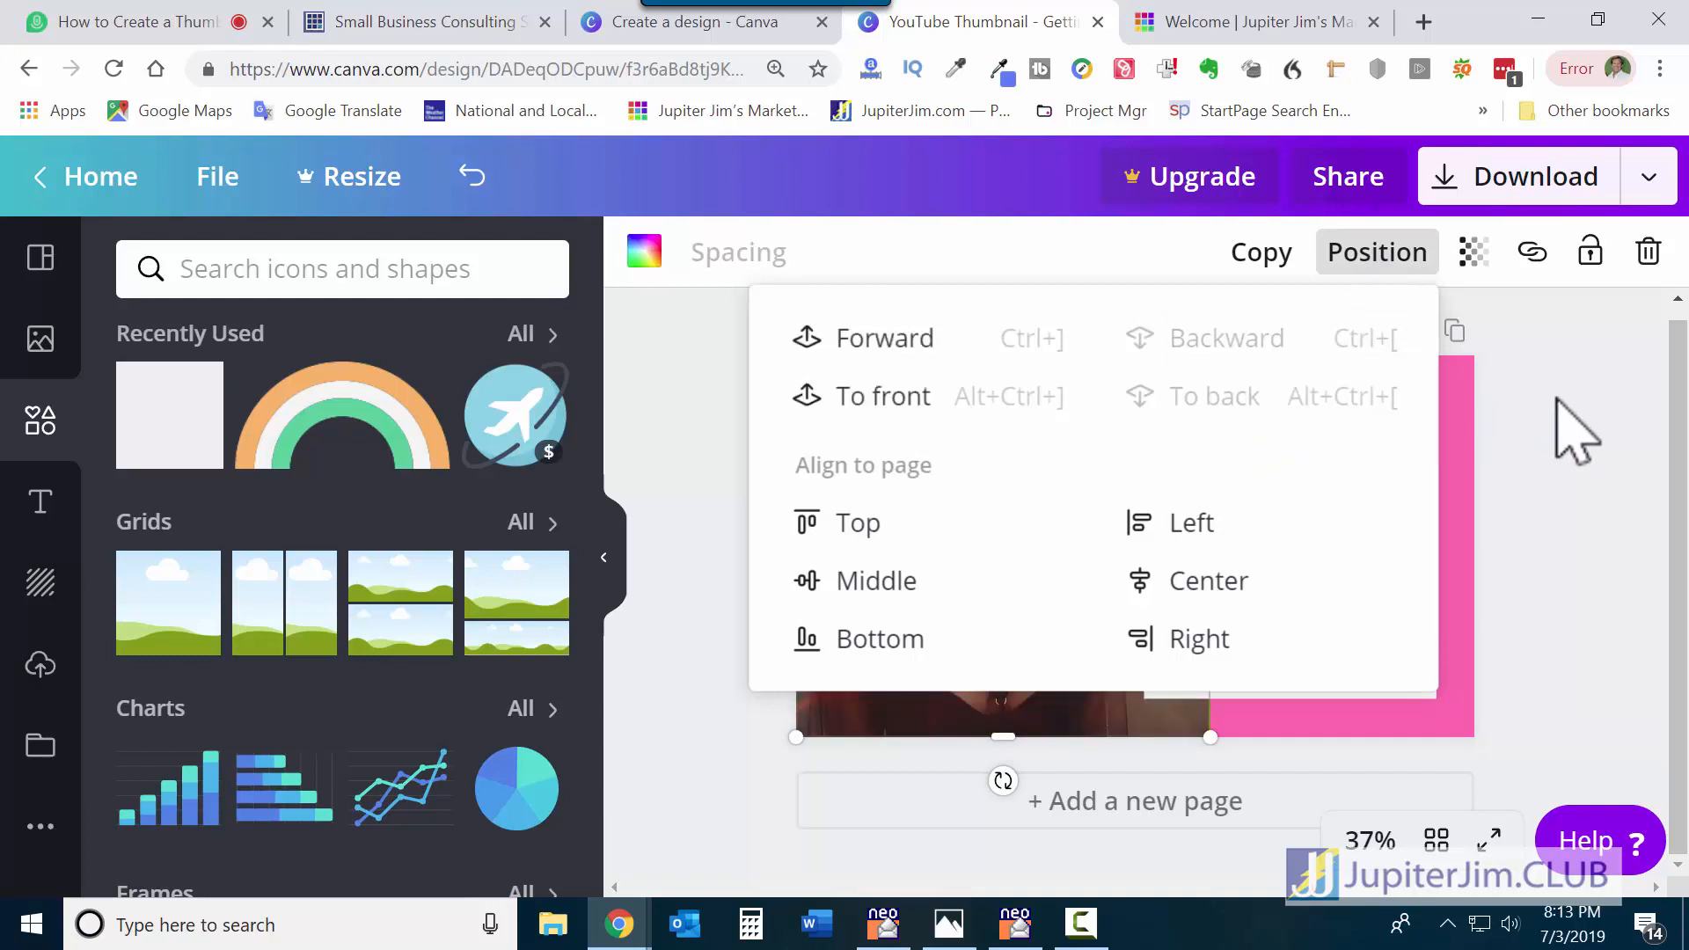
left_click(1575, 431)
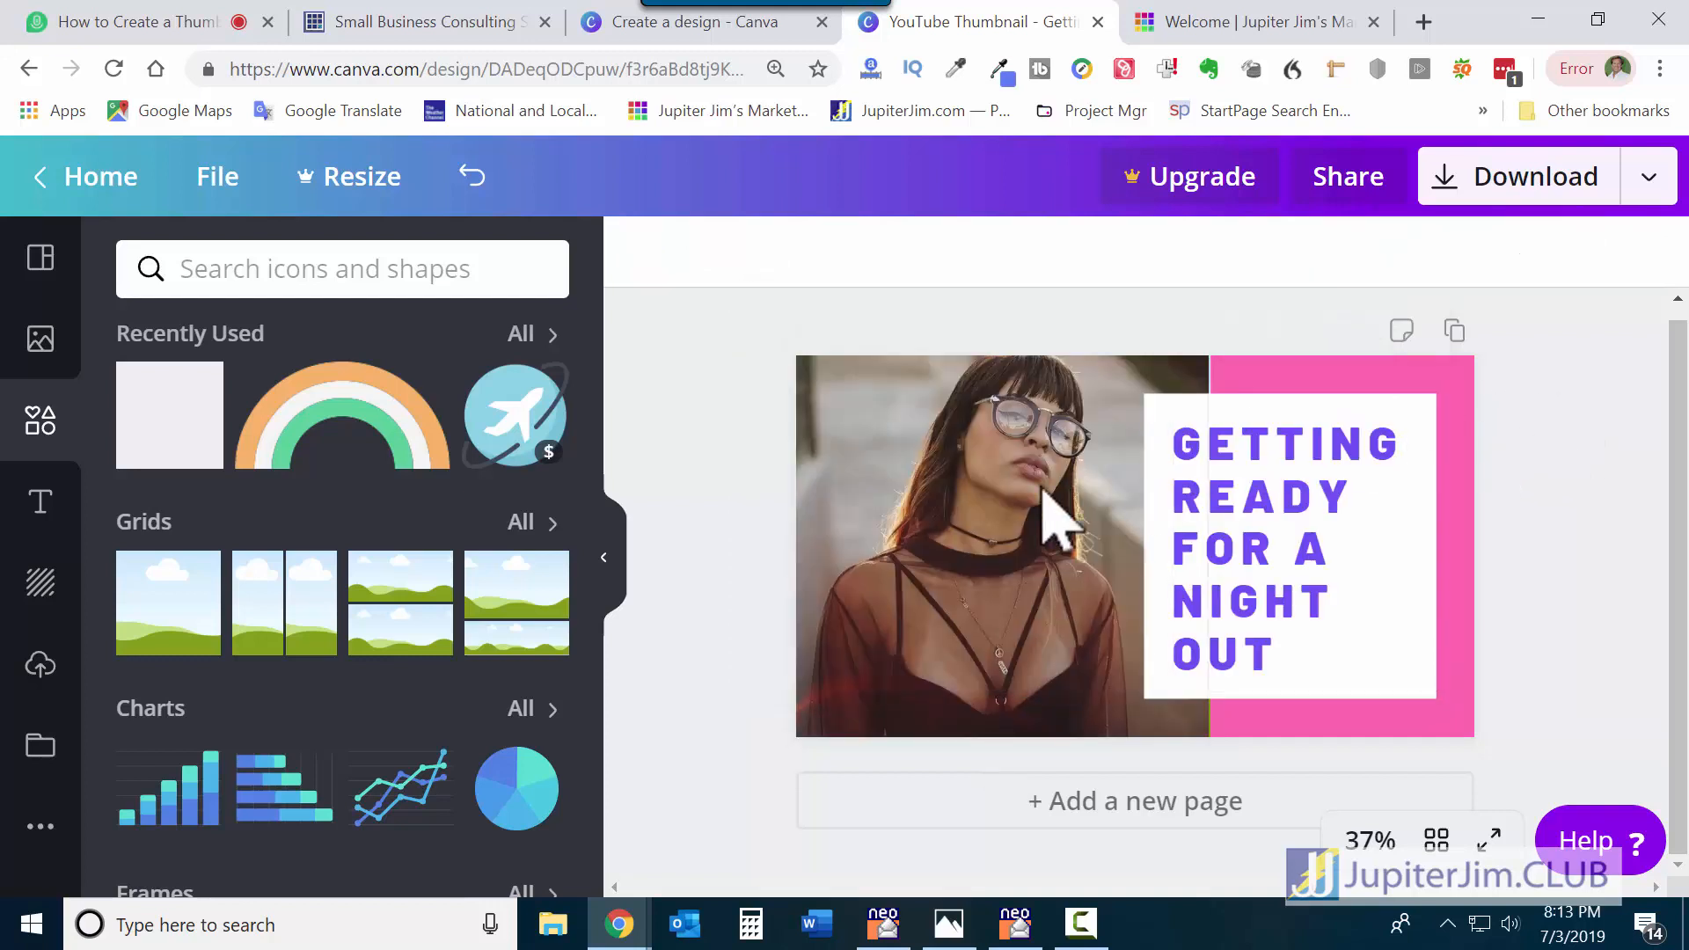
left_click(971, 489)
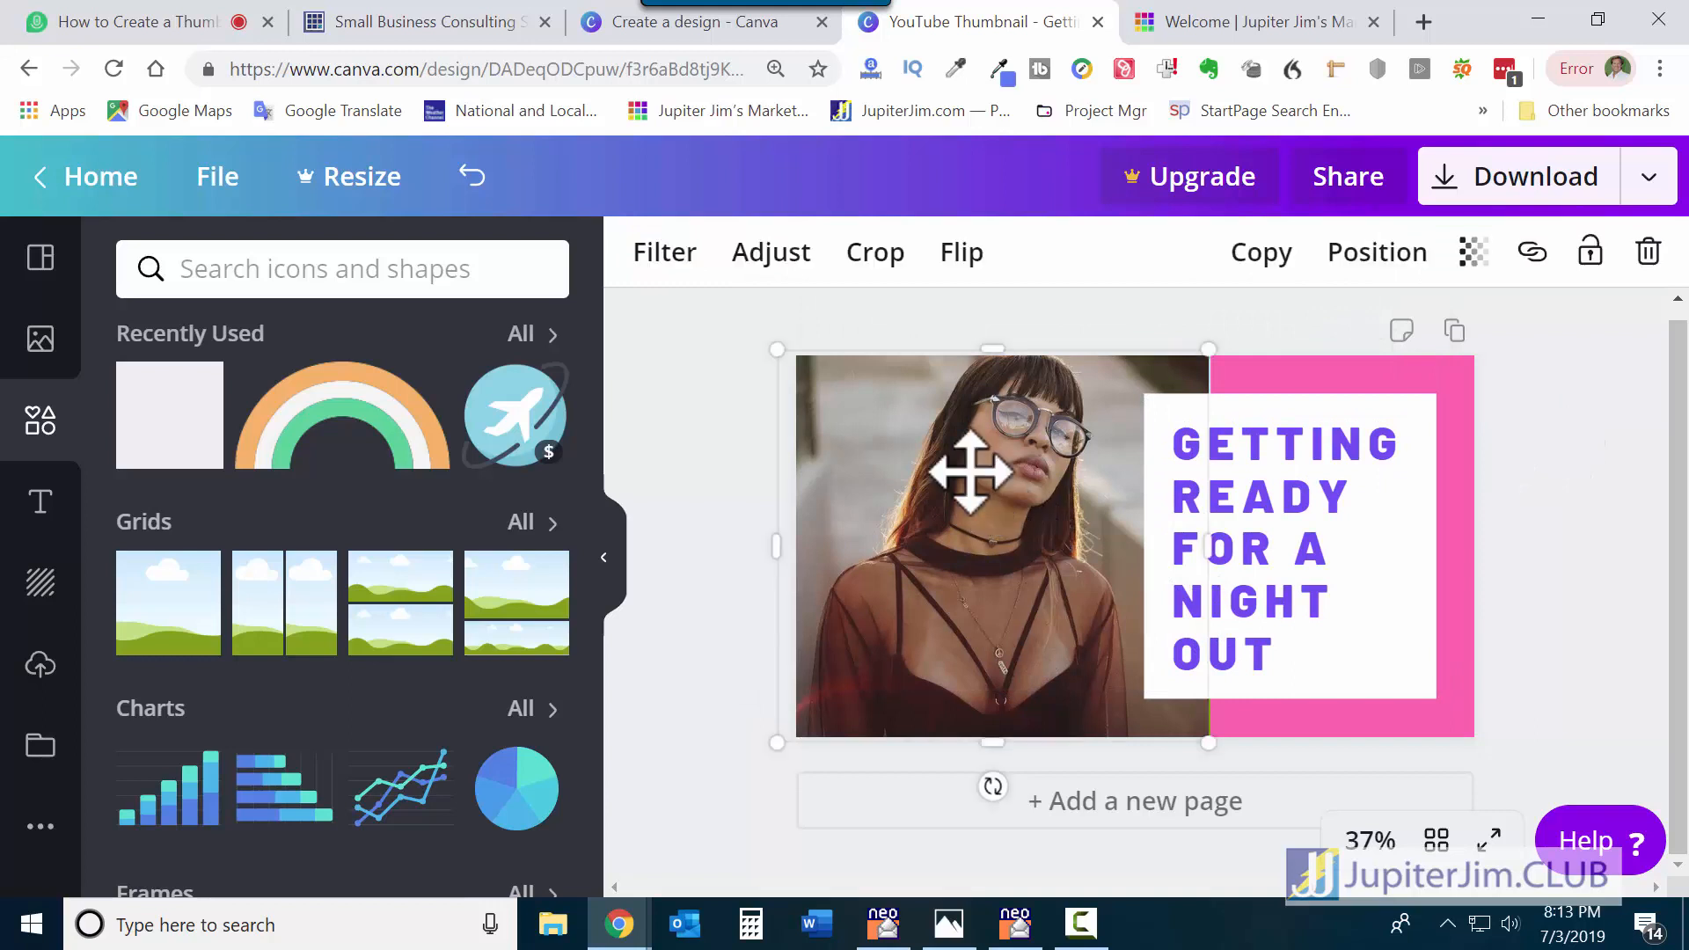
left_click(1649, 252)
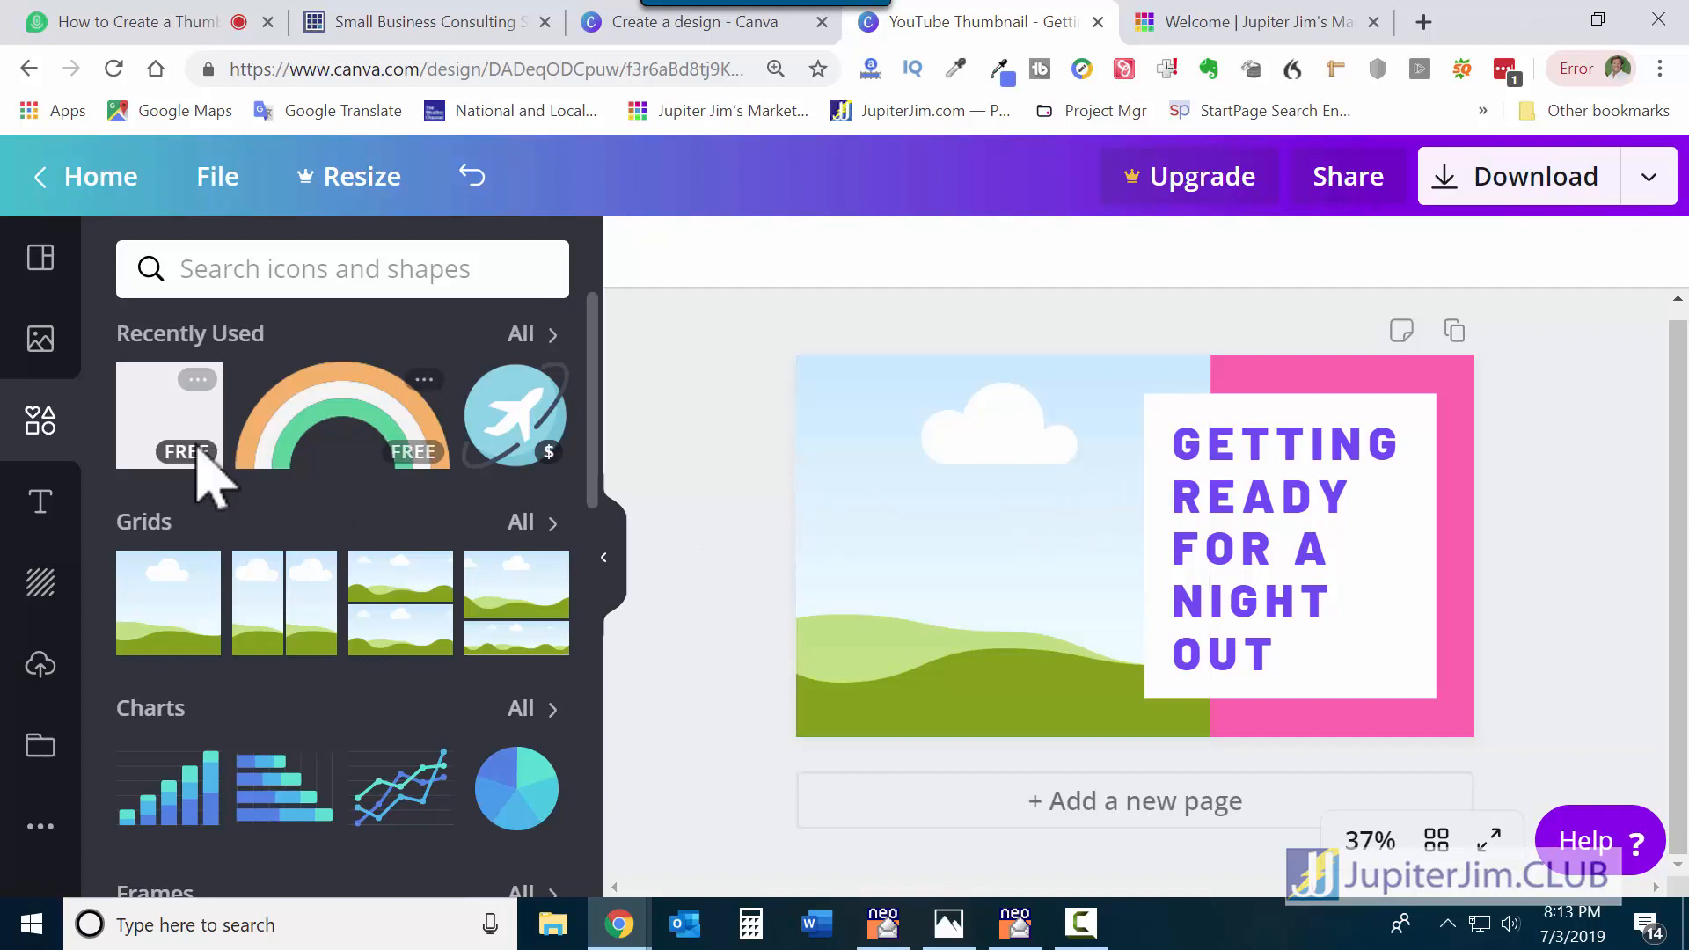
Drag the blue-jacket woman photo from Photos into the left grid placeholder.
left_click(40, 337)
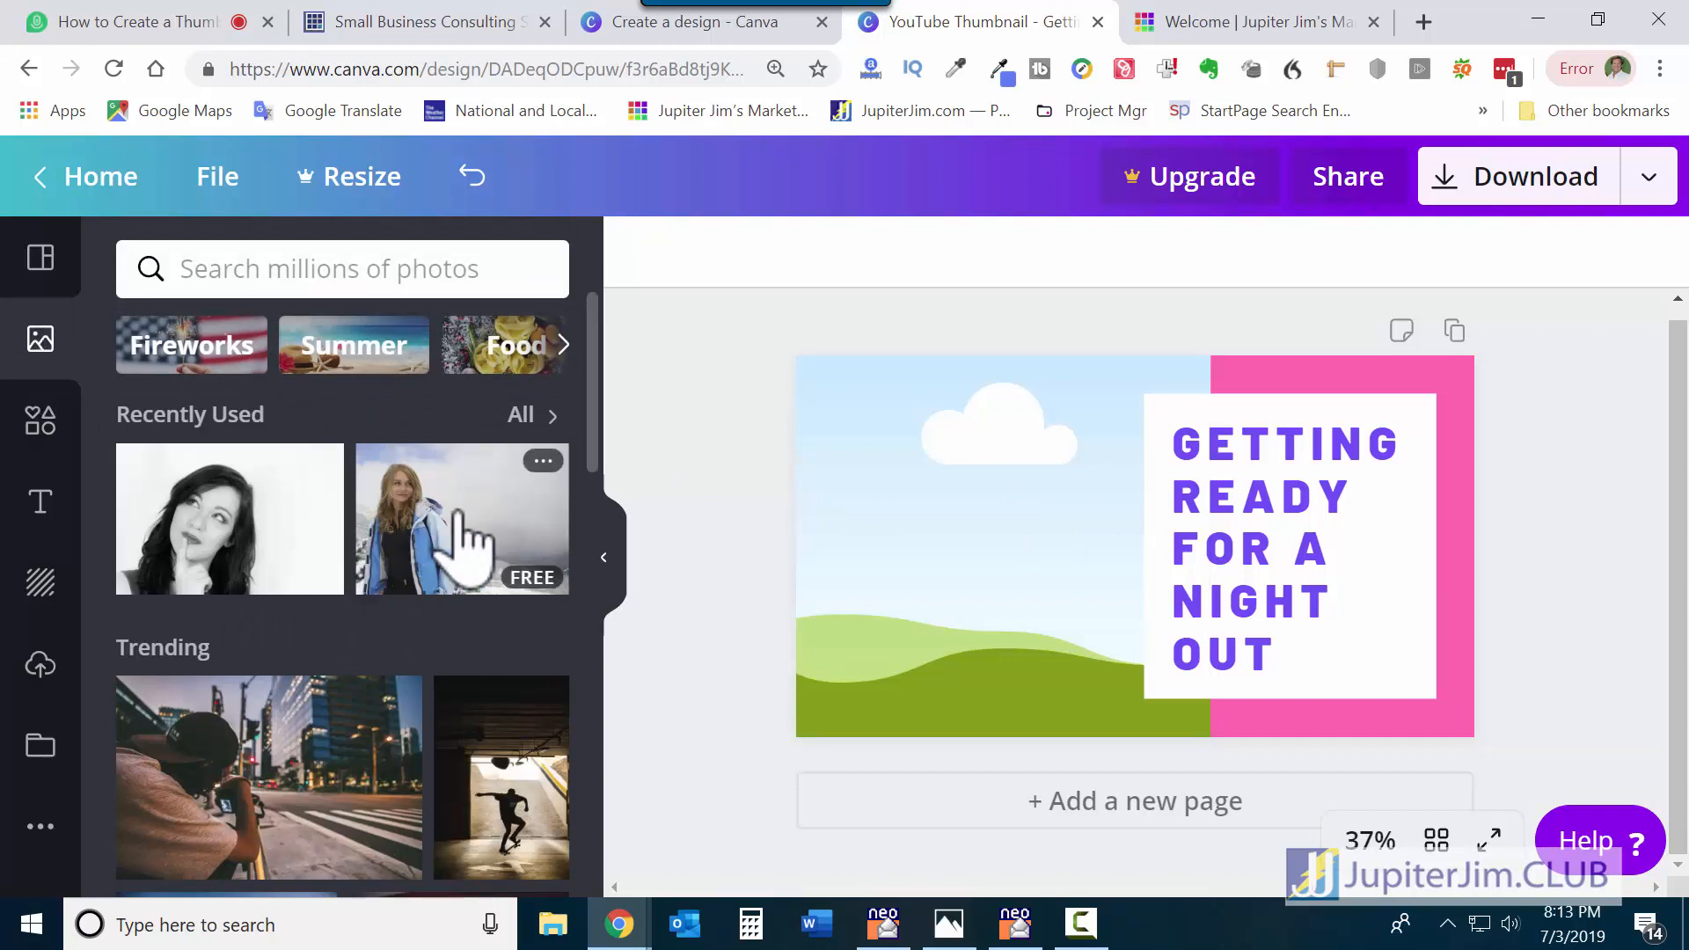
left_click(467, 541)
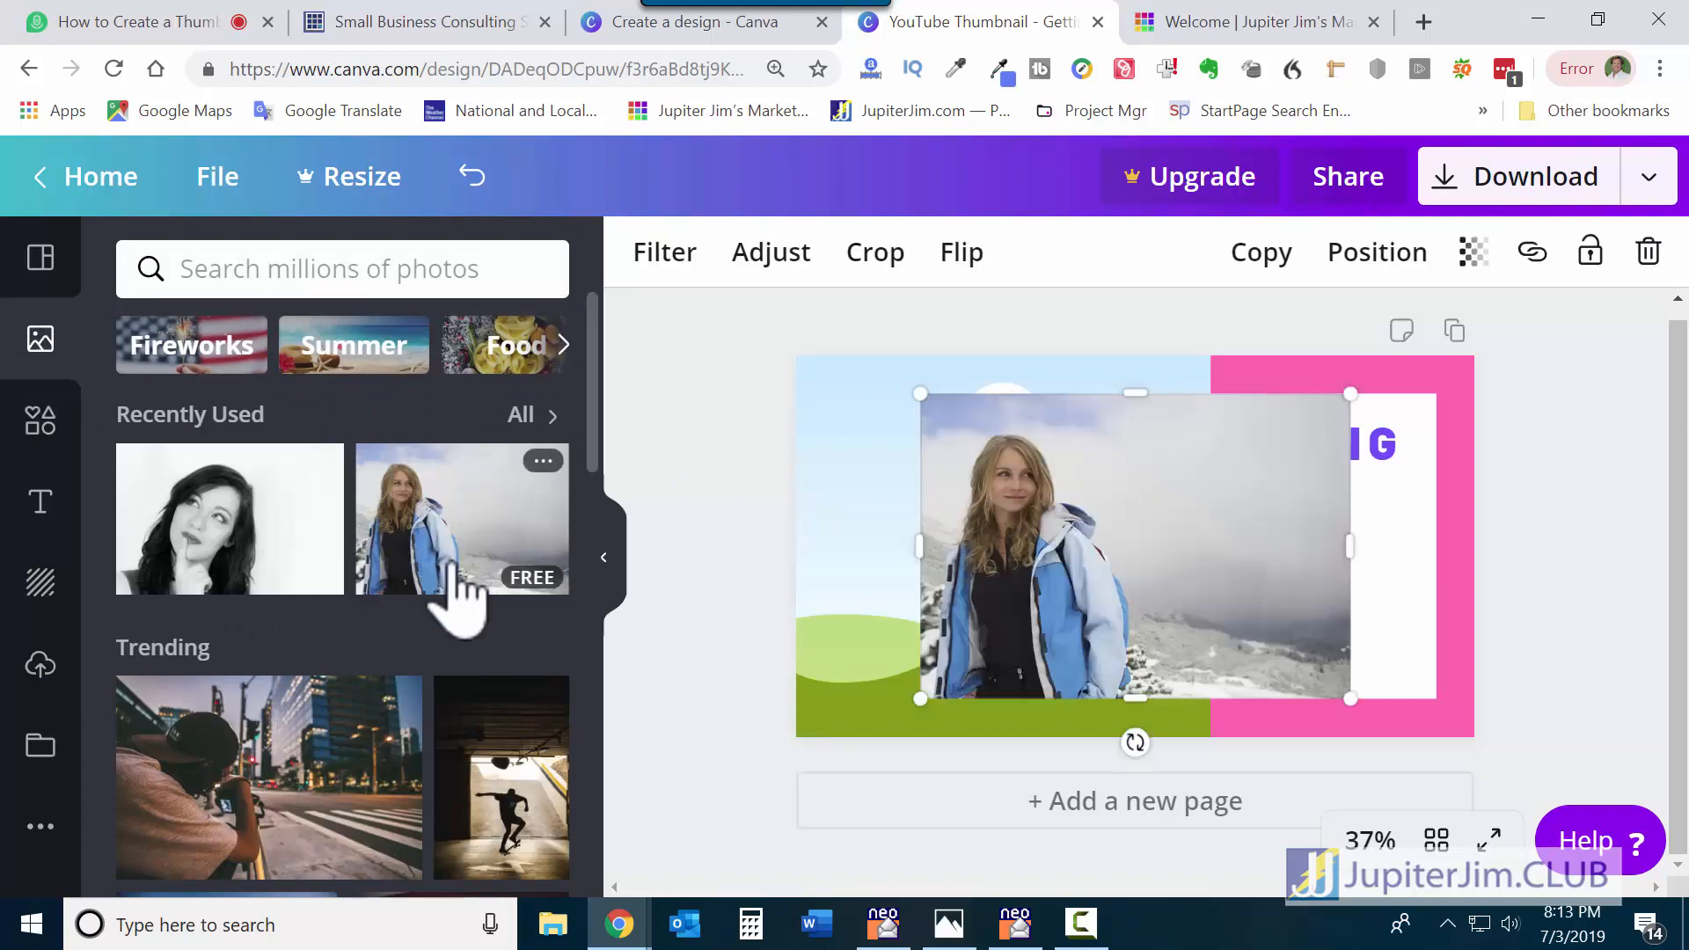
left_click_drag(1173, 581, 1355, 587)
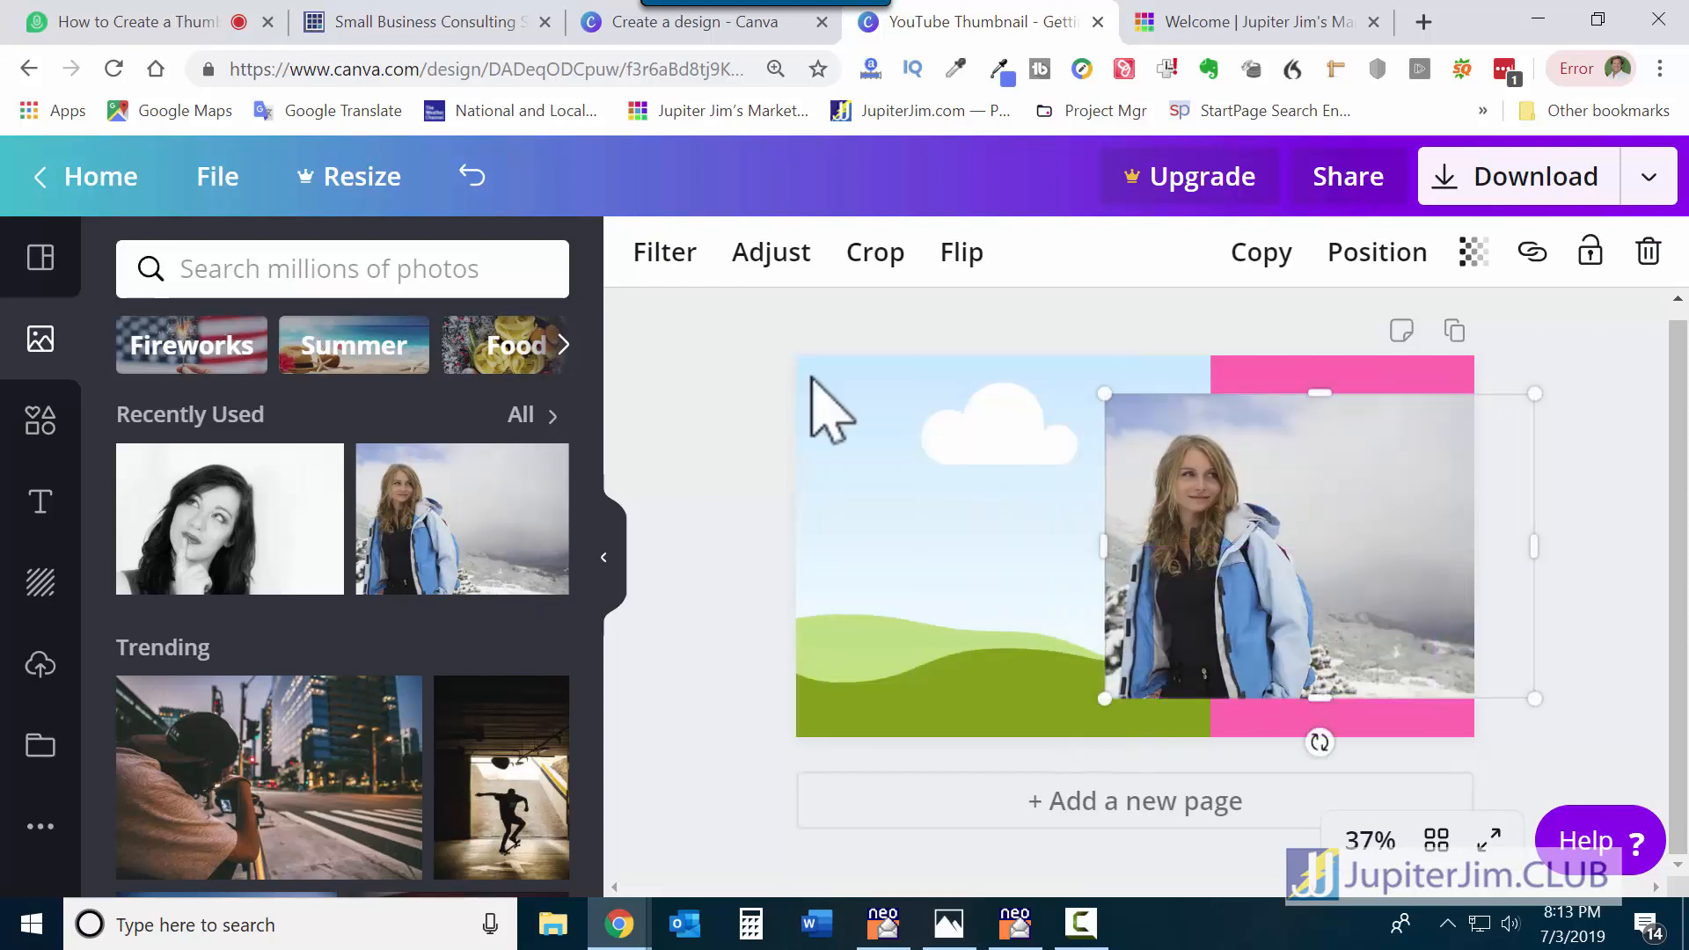
left_click(473, 177)
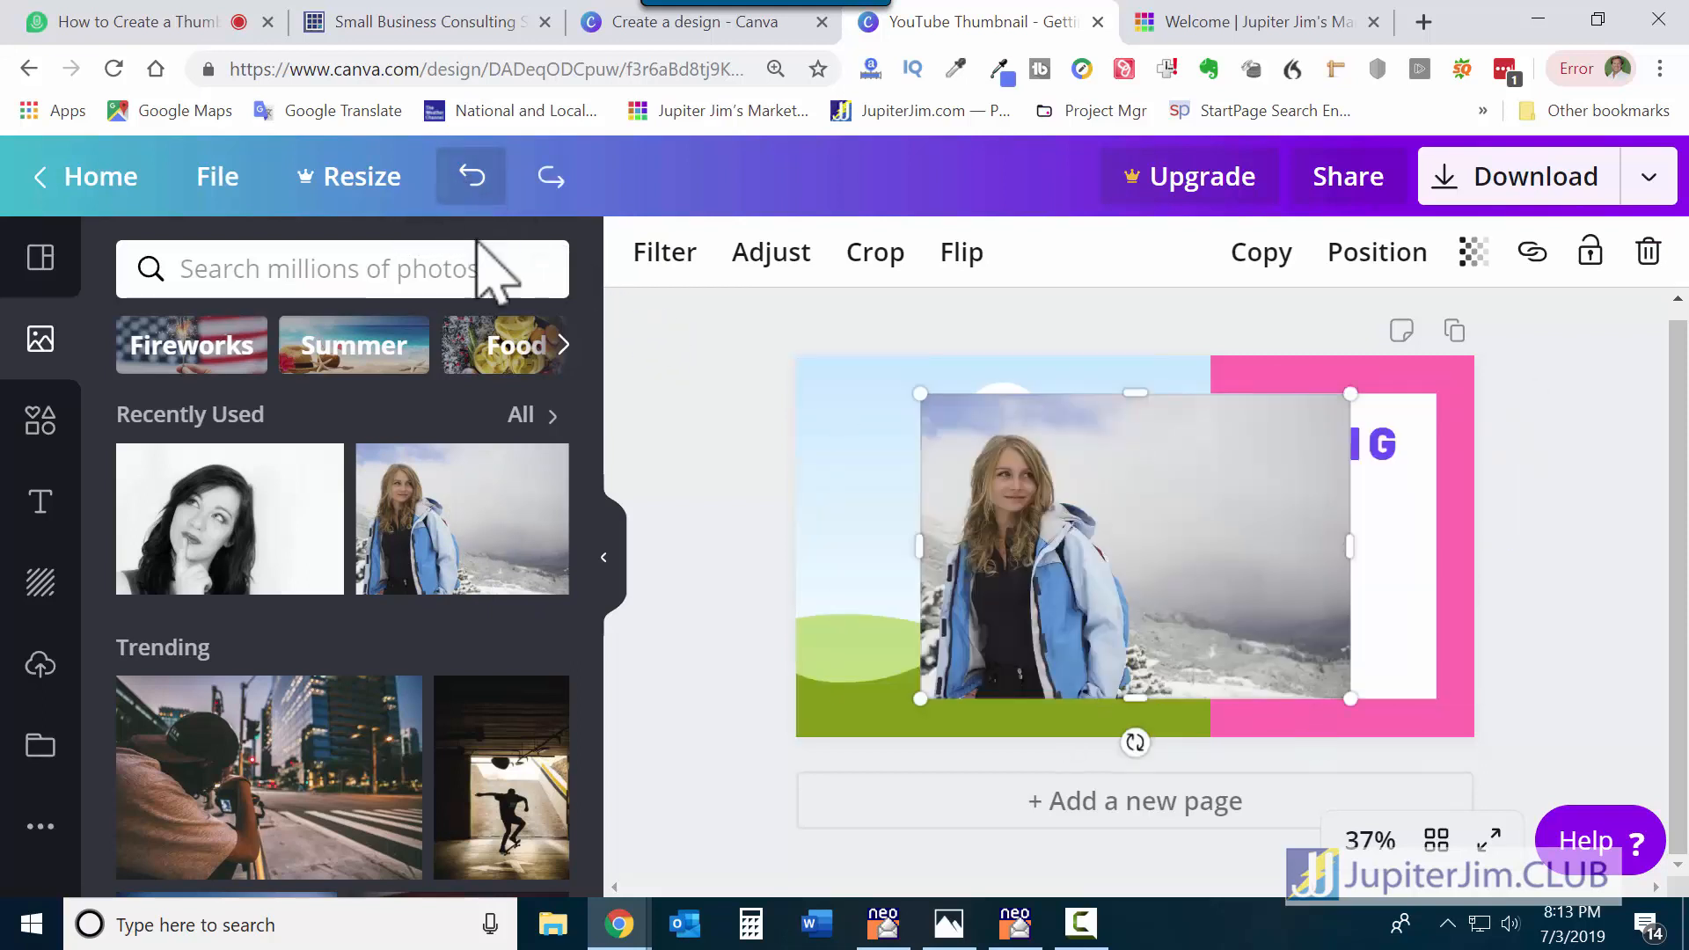
left_click(473, 178)
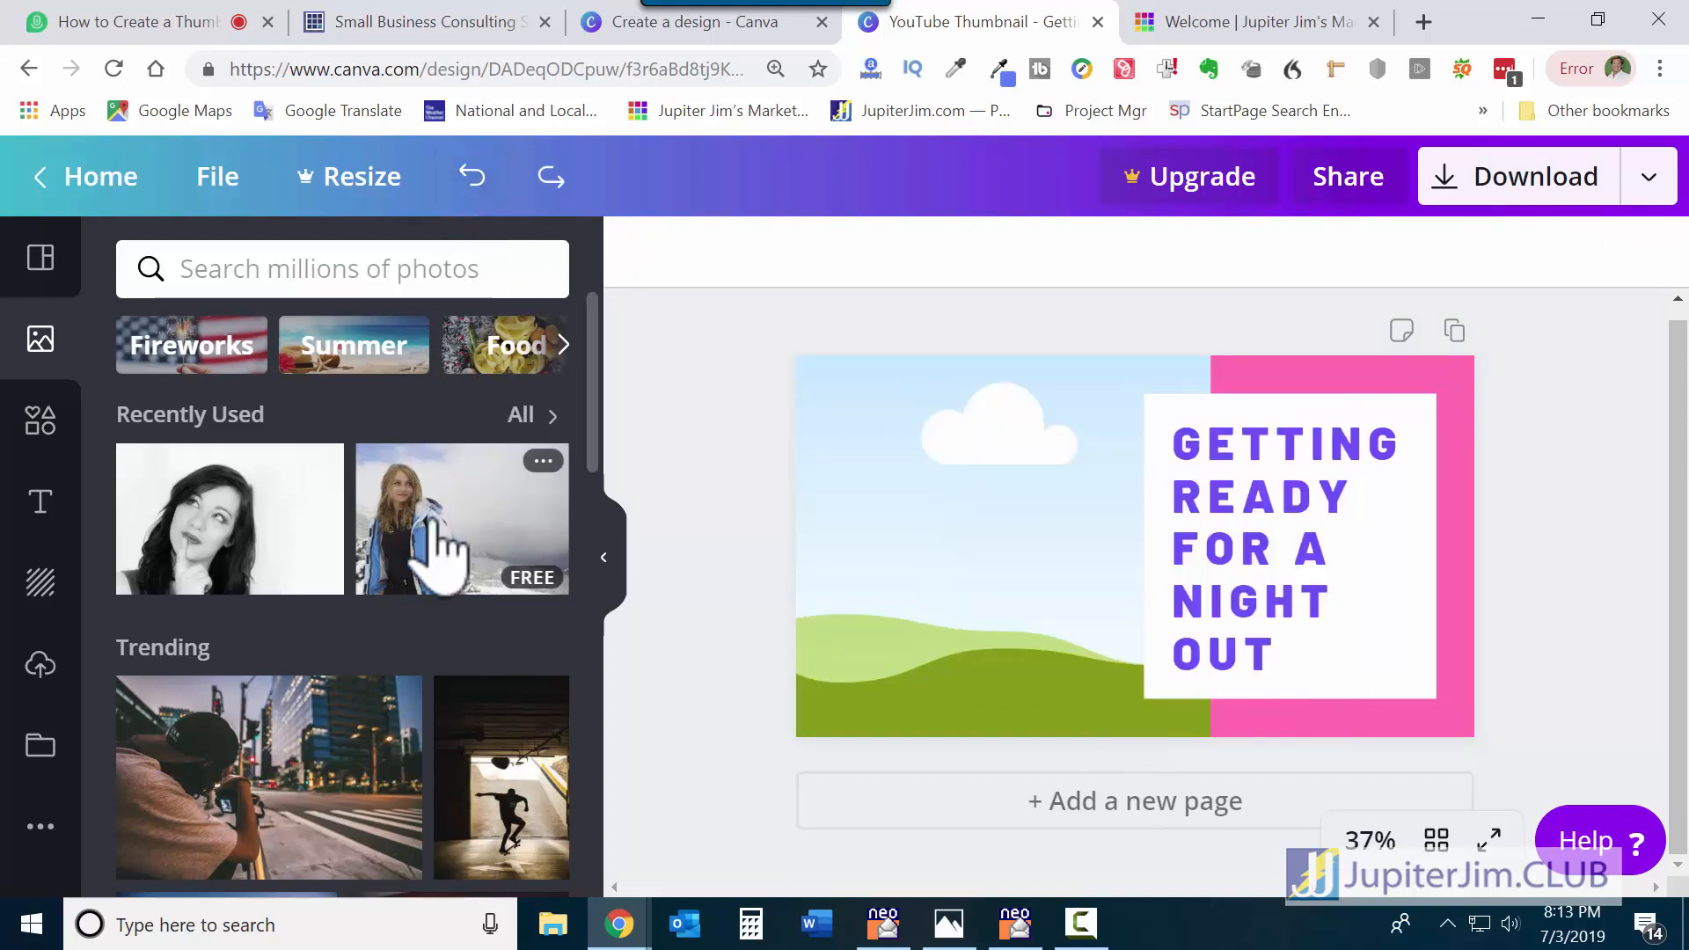
left_click_drag(446, 558, 922, 562)
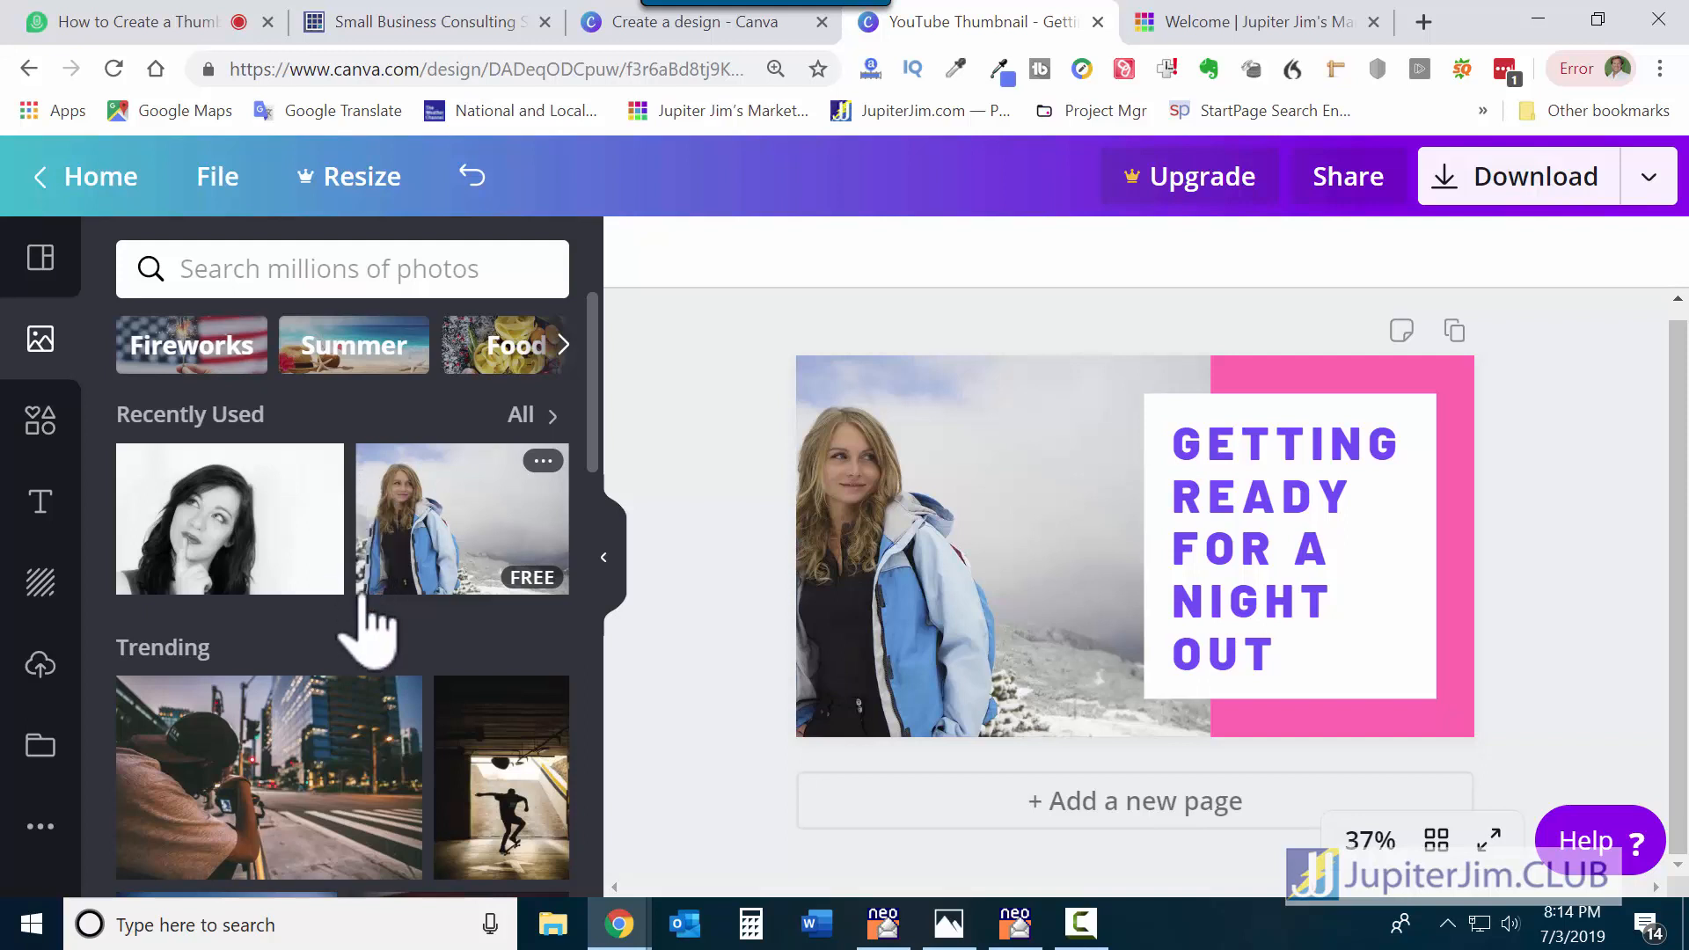
left_click(1028, 427)
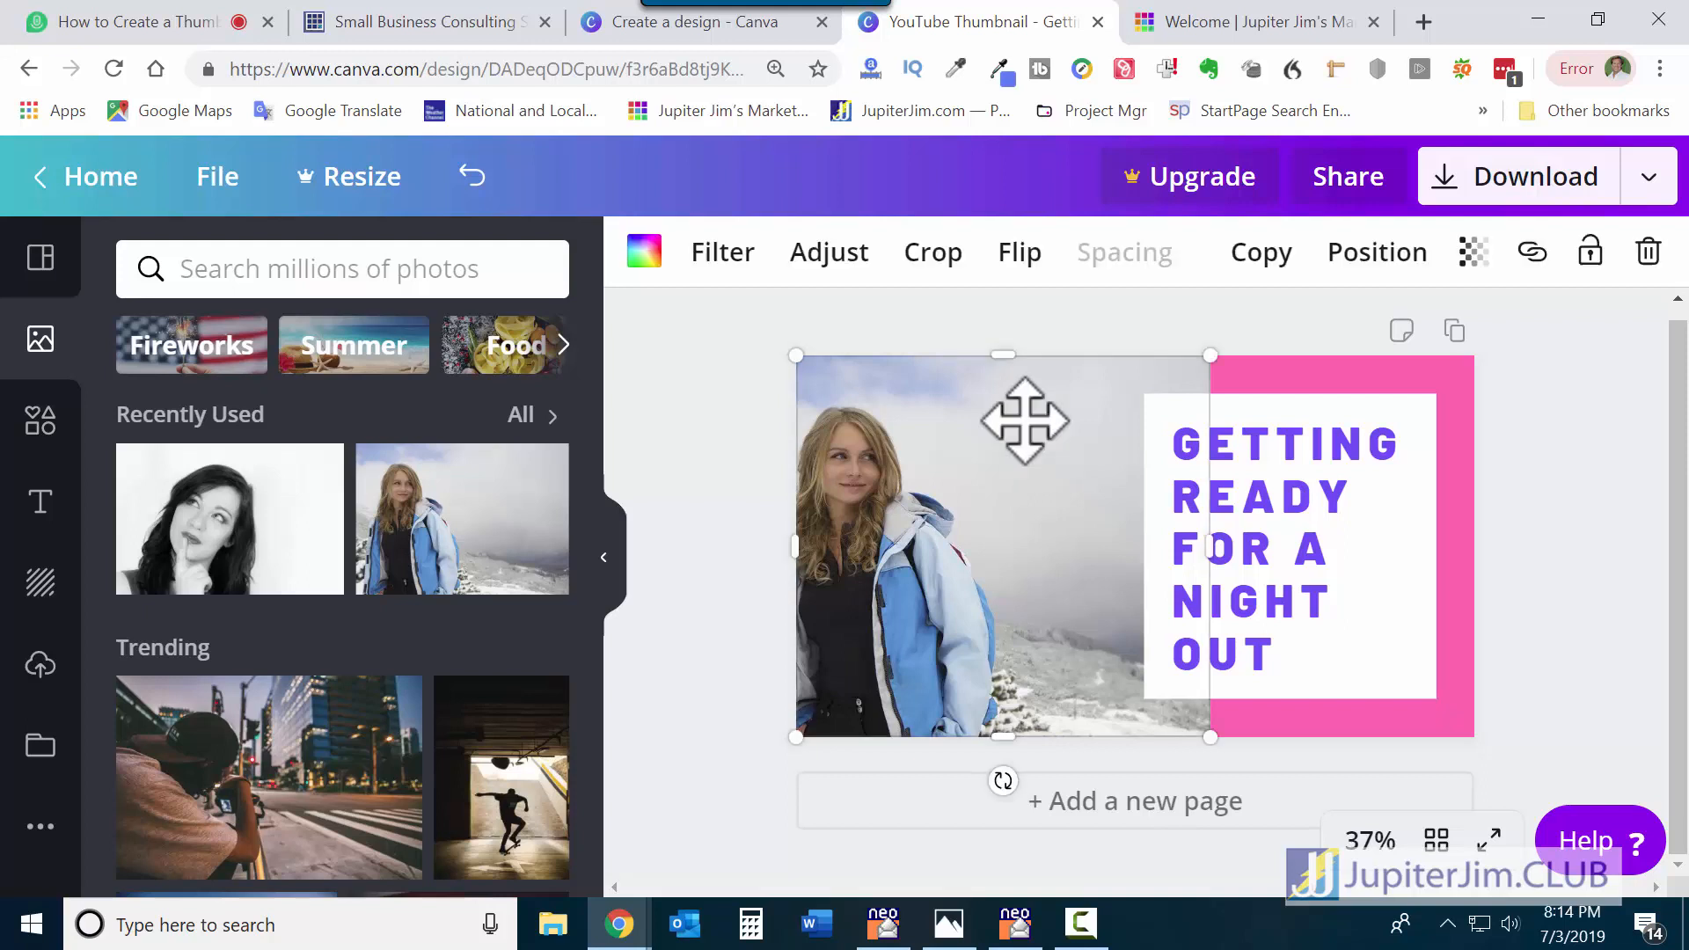
Crop the jacket photo so the woman shifts rightward within the left frame.
double_click(1025, 421)
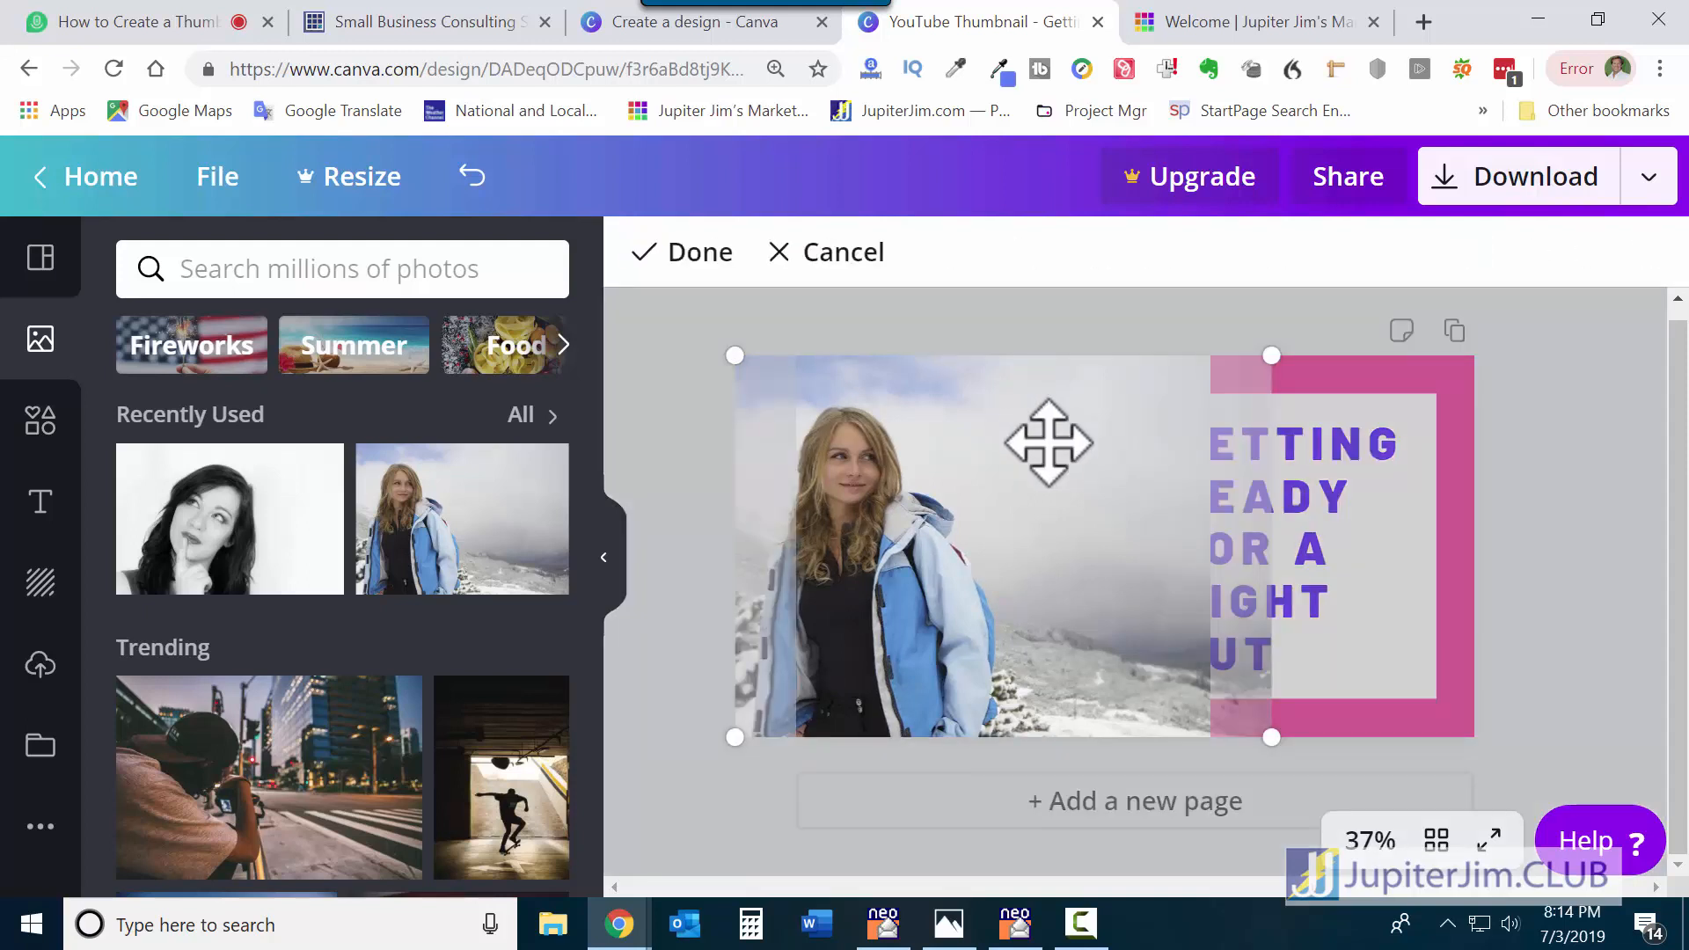
left_click_drag(1052, 441, 1113, 440)
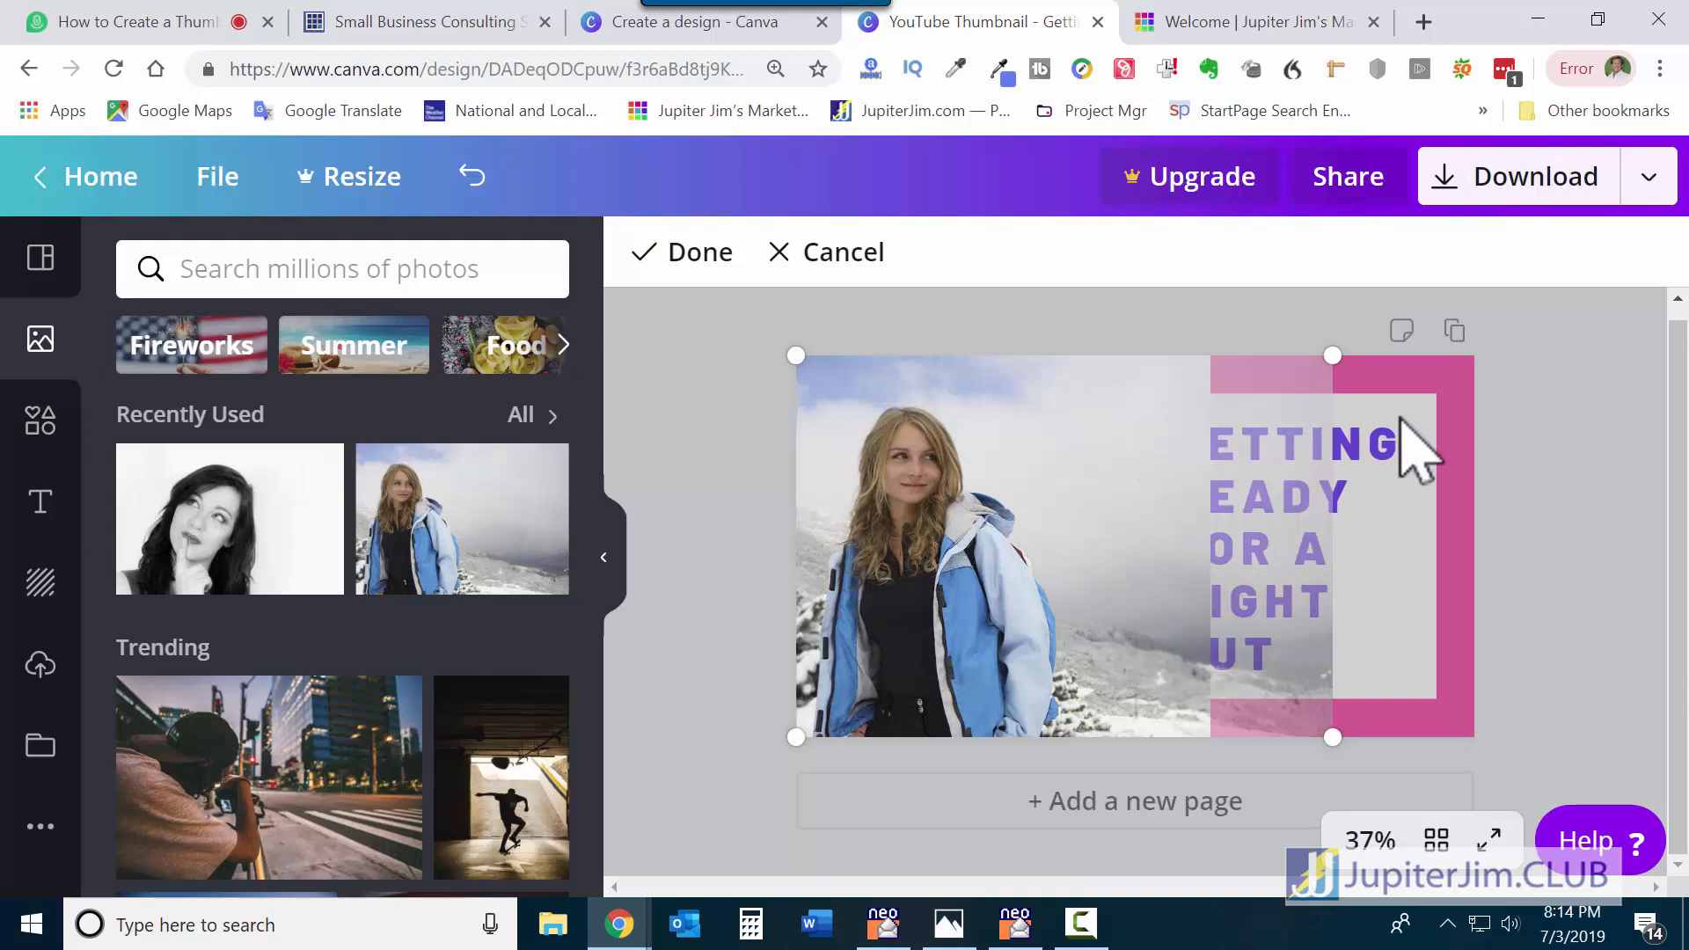
left_click(690, 255)
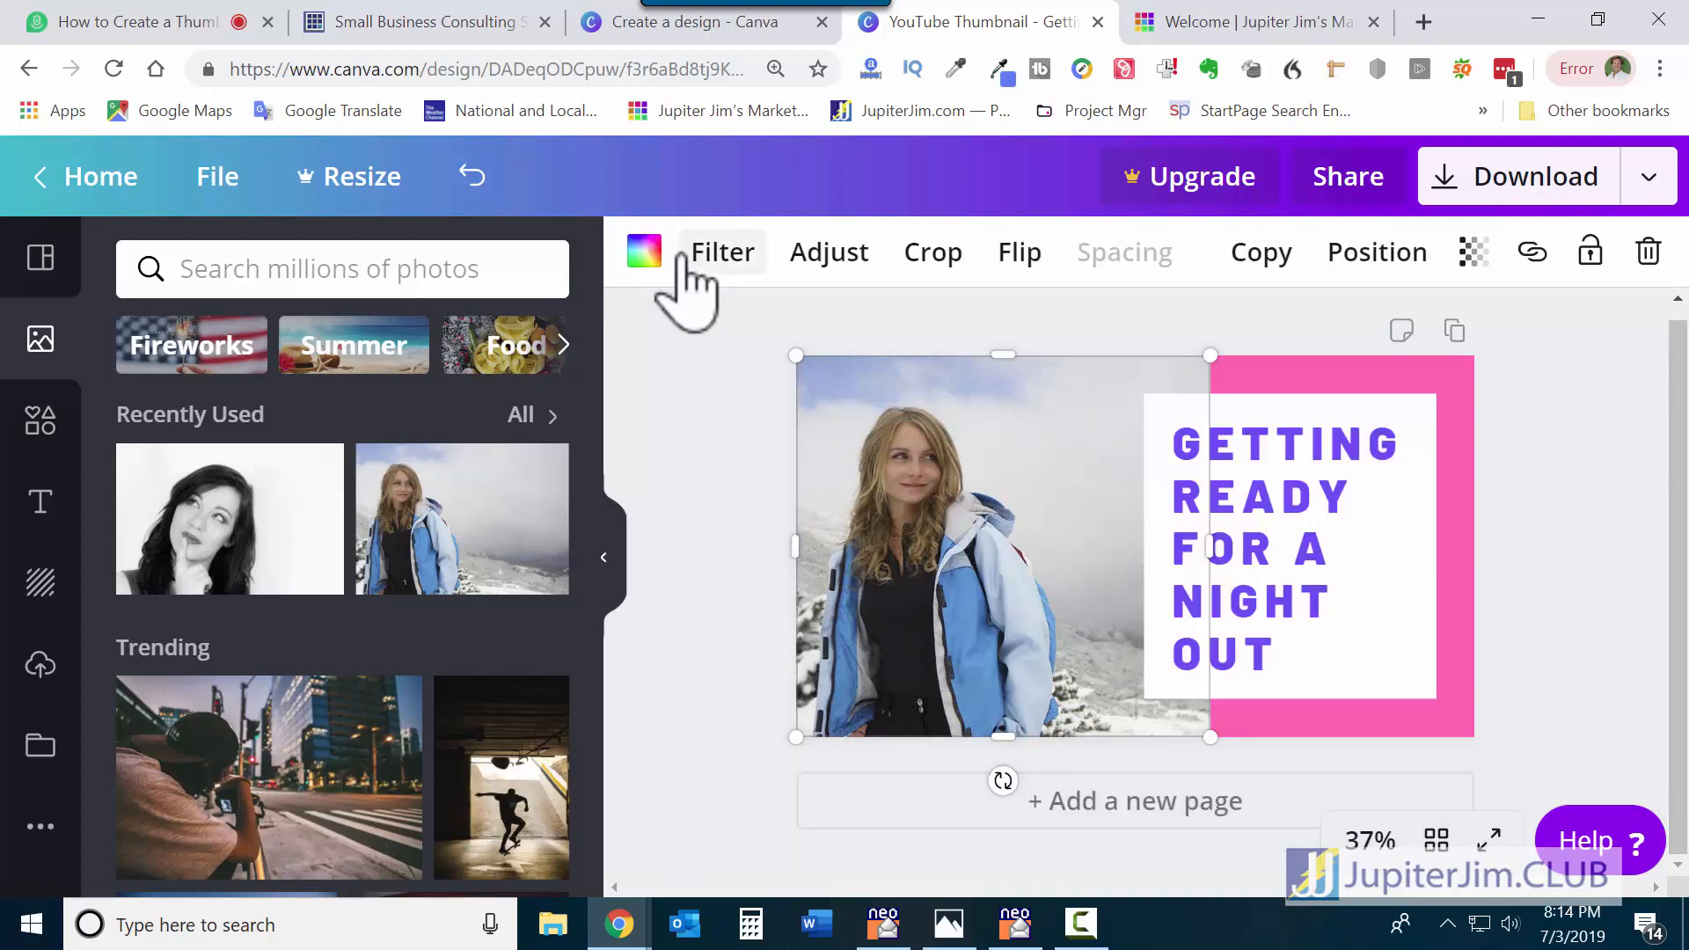
left_click(1594, 419)
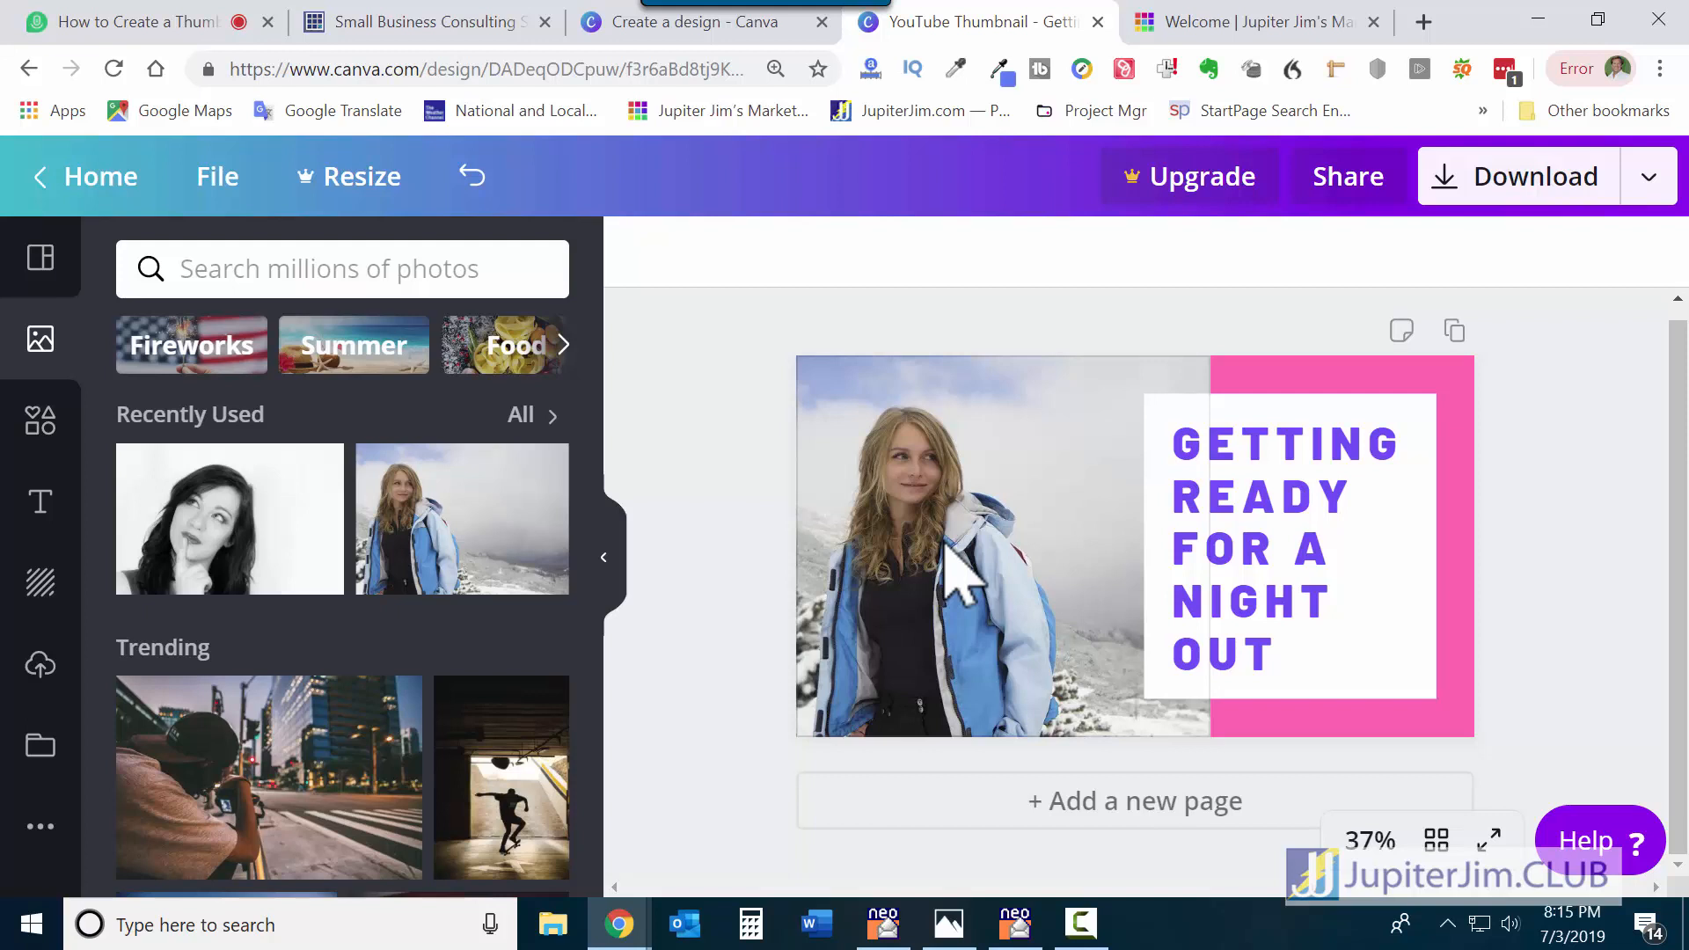
Change the pink border to light blue, briefly trying purple, then select the GETTING READY FOR A NIGHT OUT text.
left_click(1466, 507)
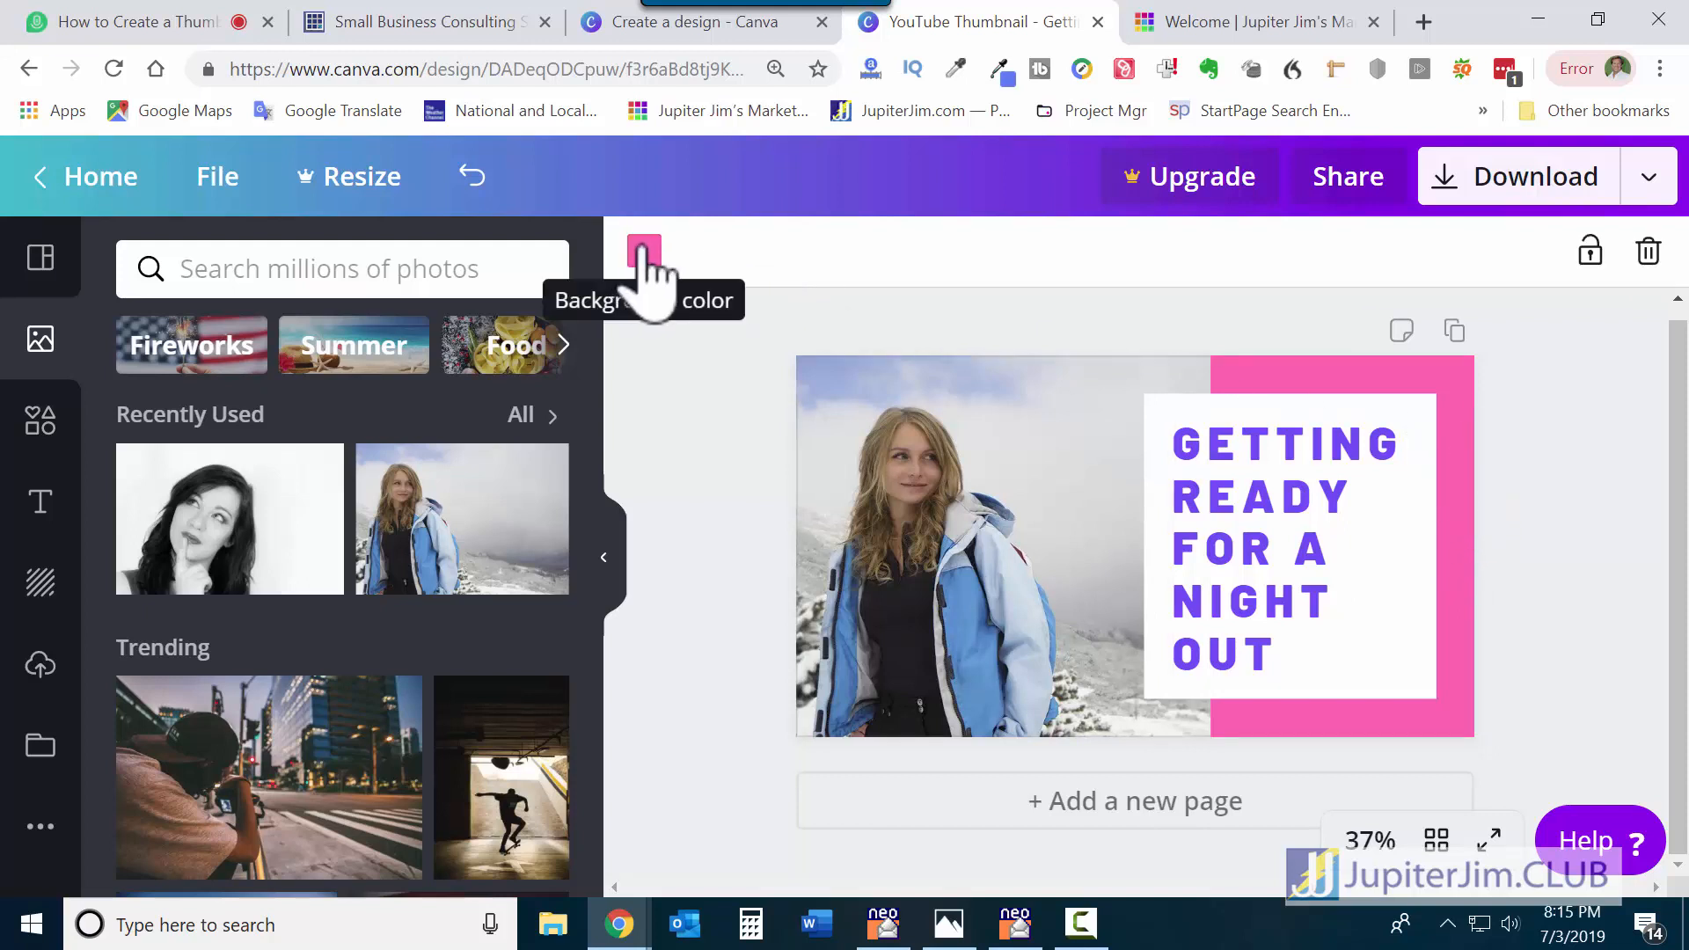
left_click(643, 250)
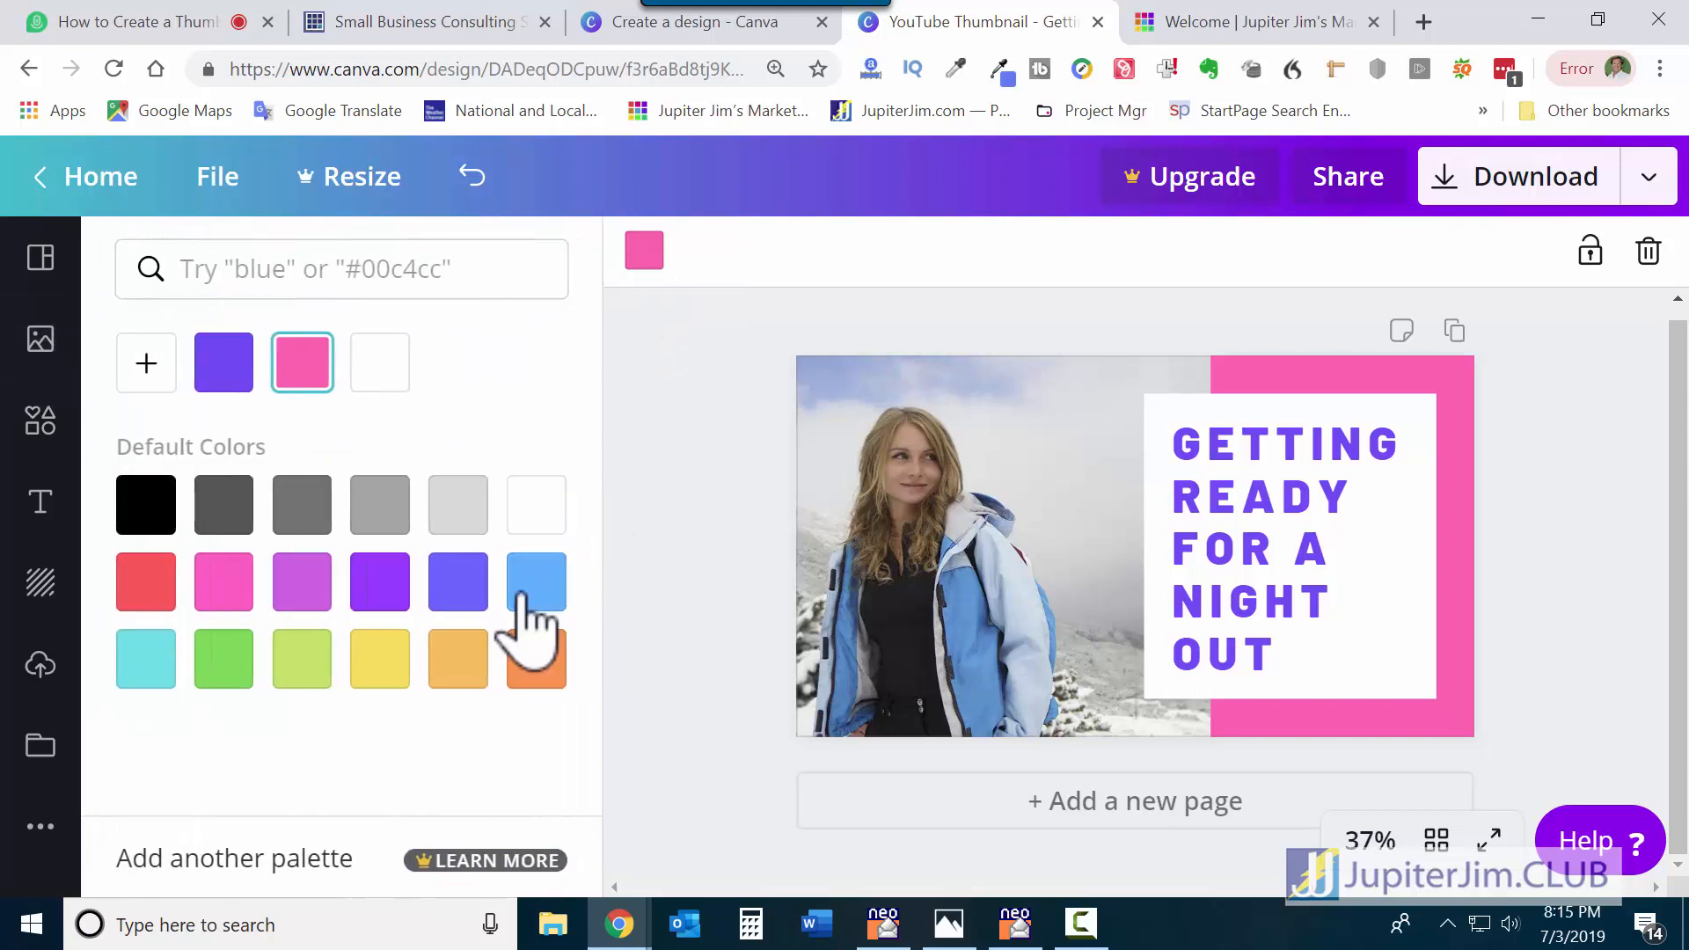
left_click(534, 588)
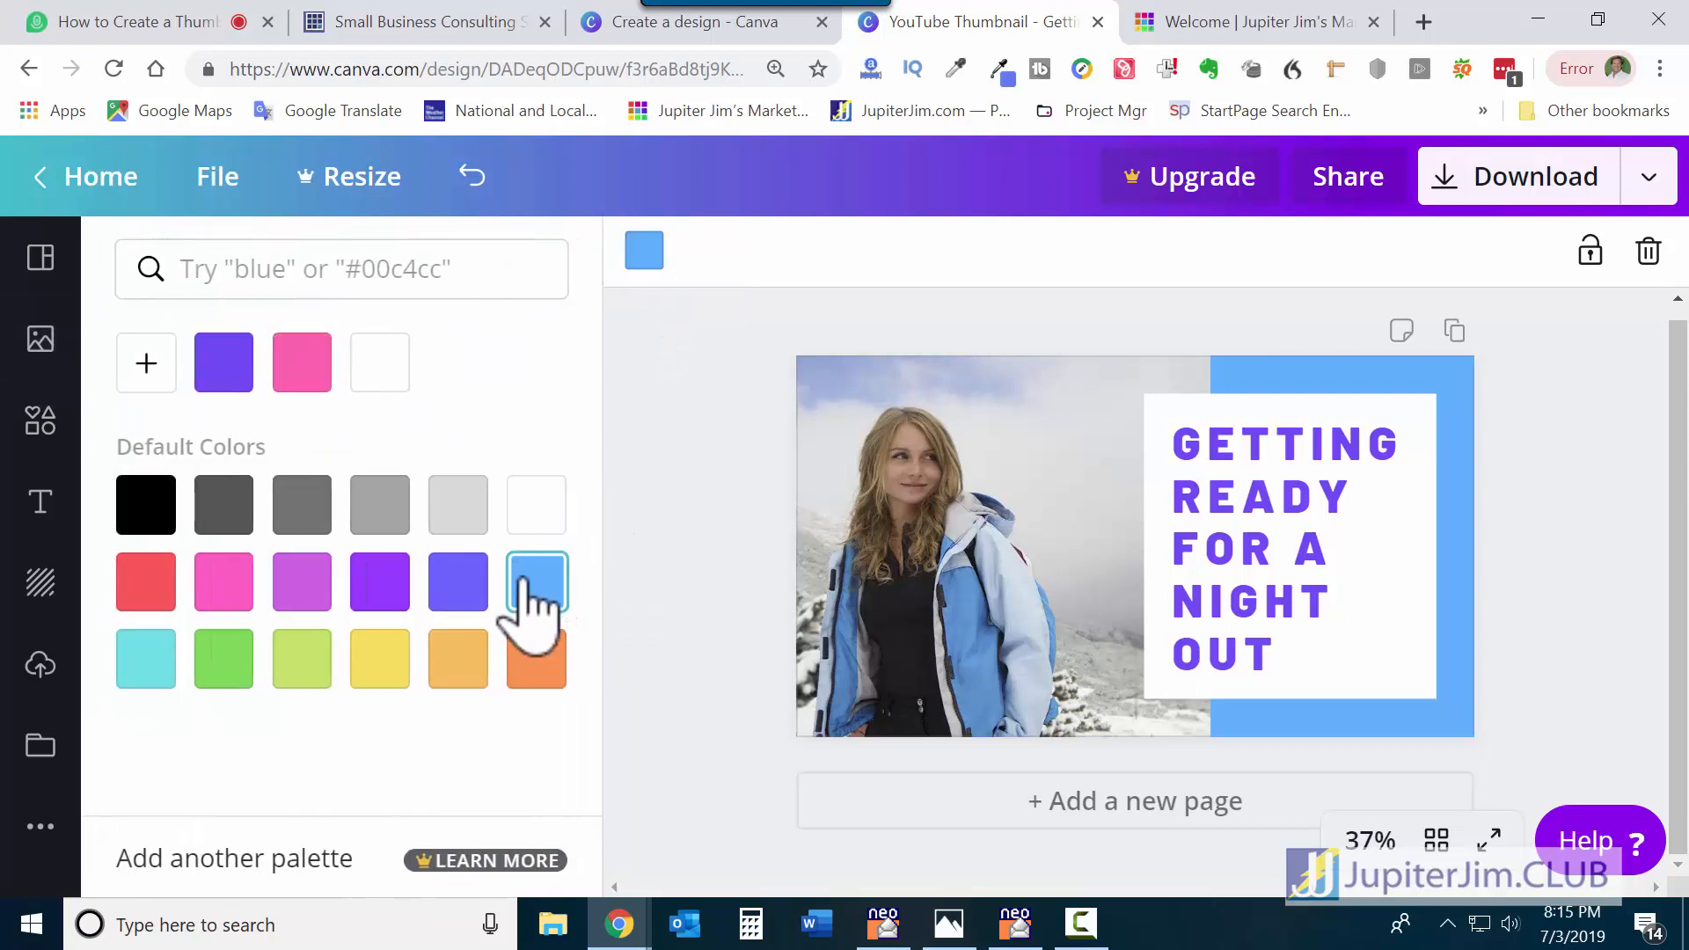
left_click(458, 588)
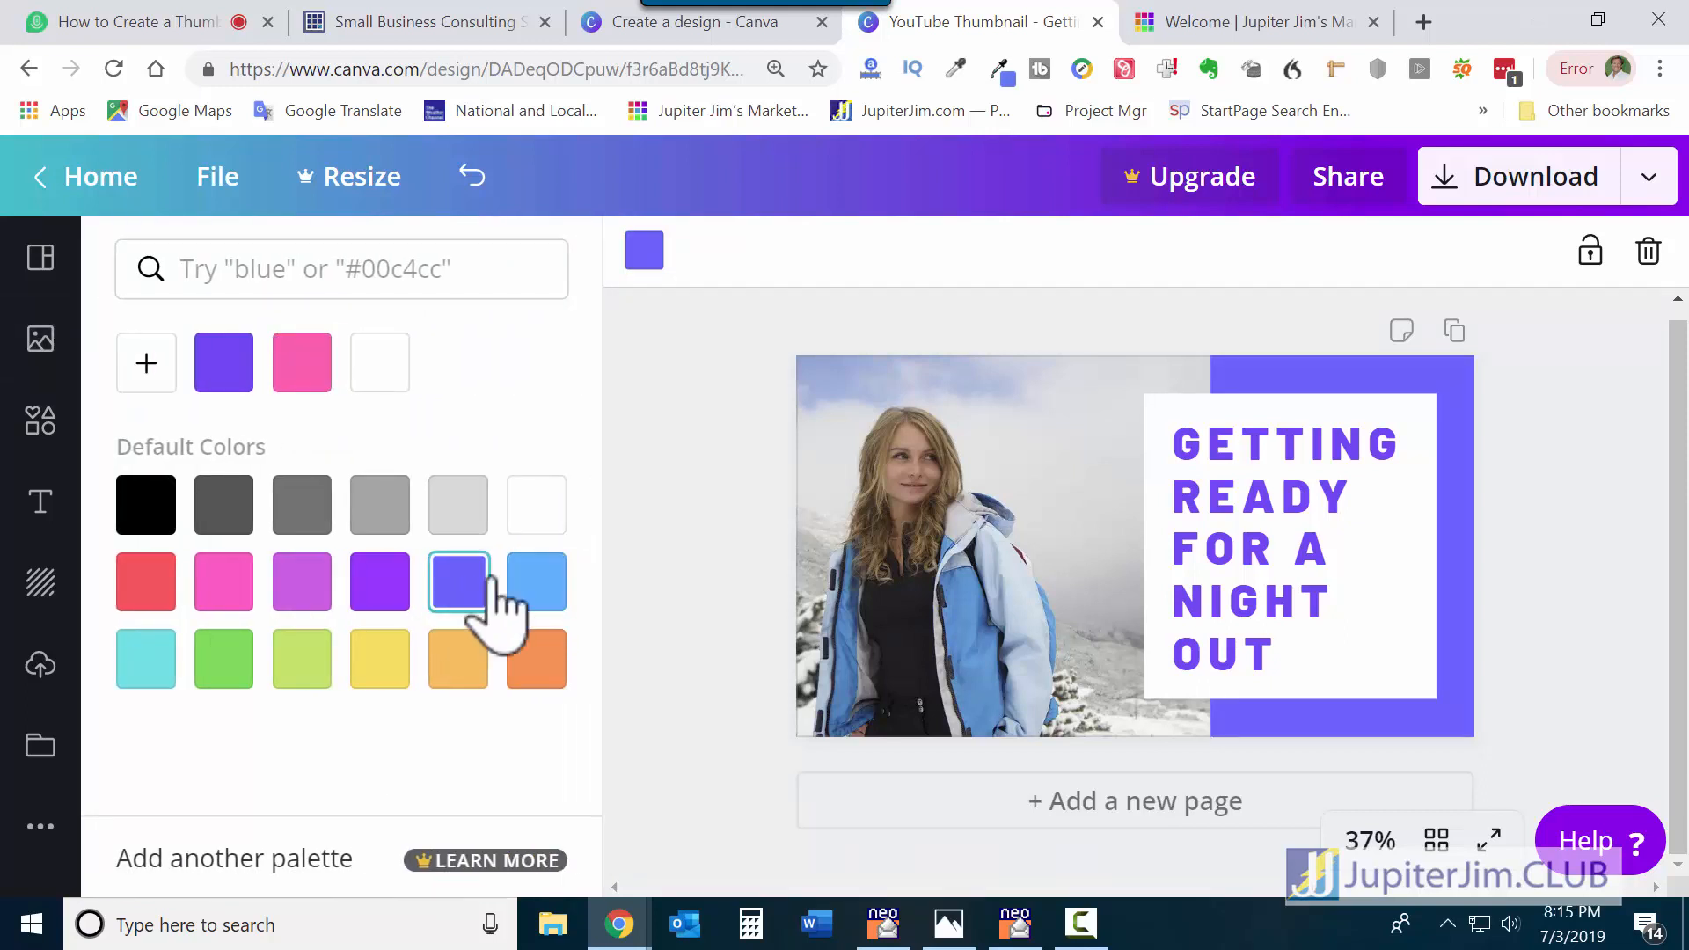
left_click(537, 588)
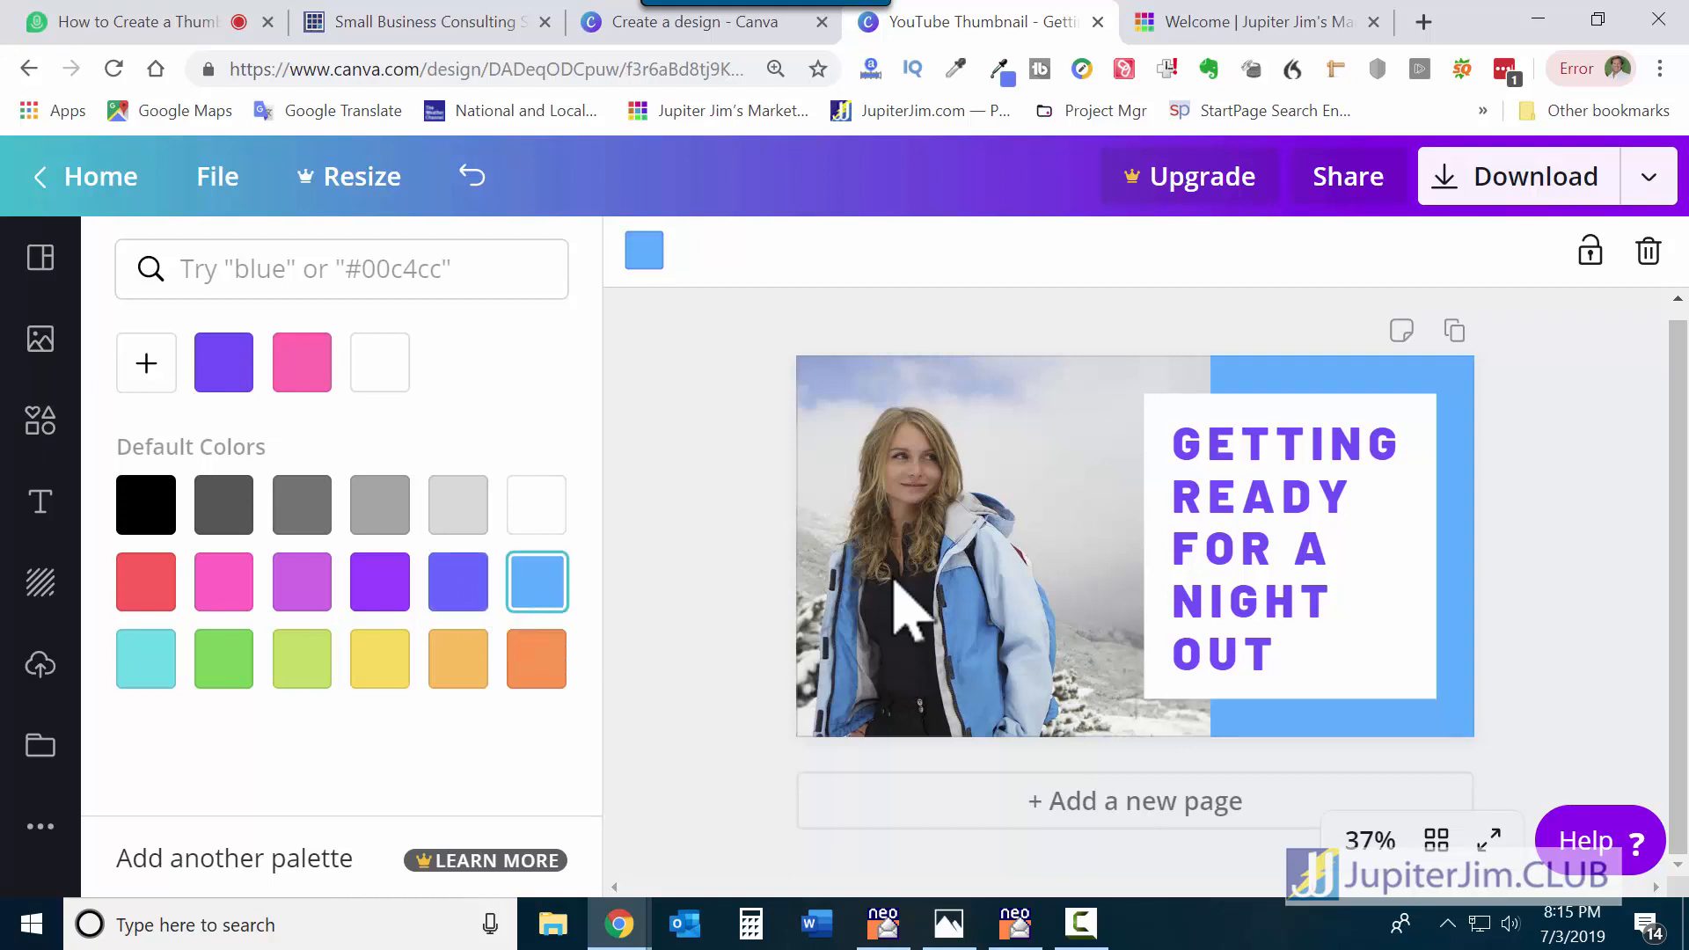
left_click(1295, 571)
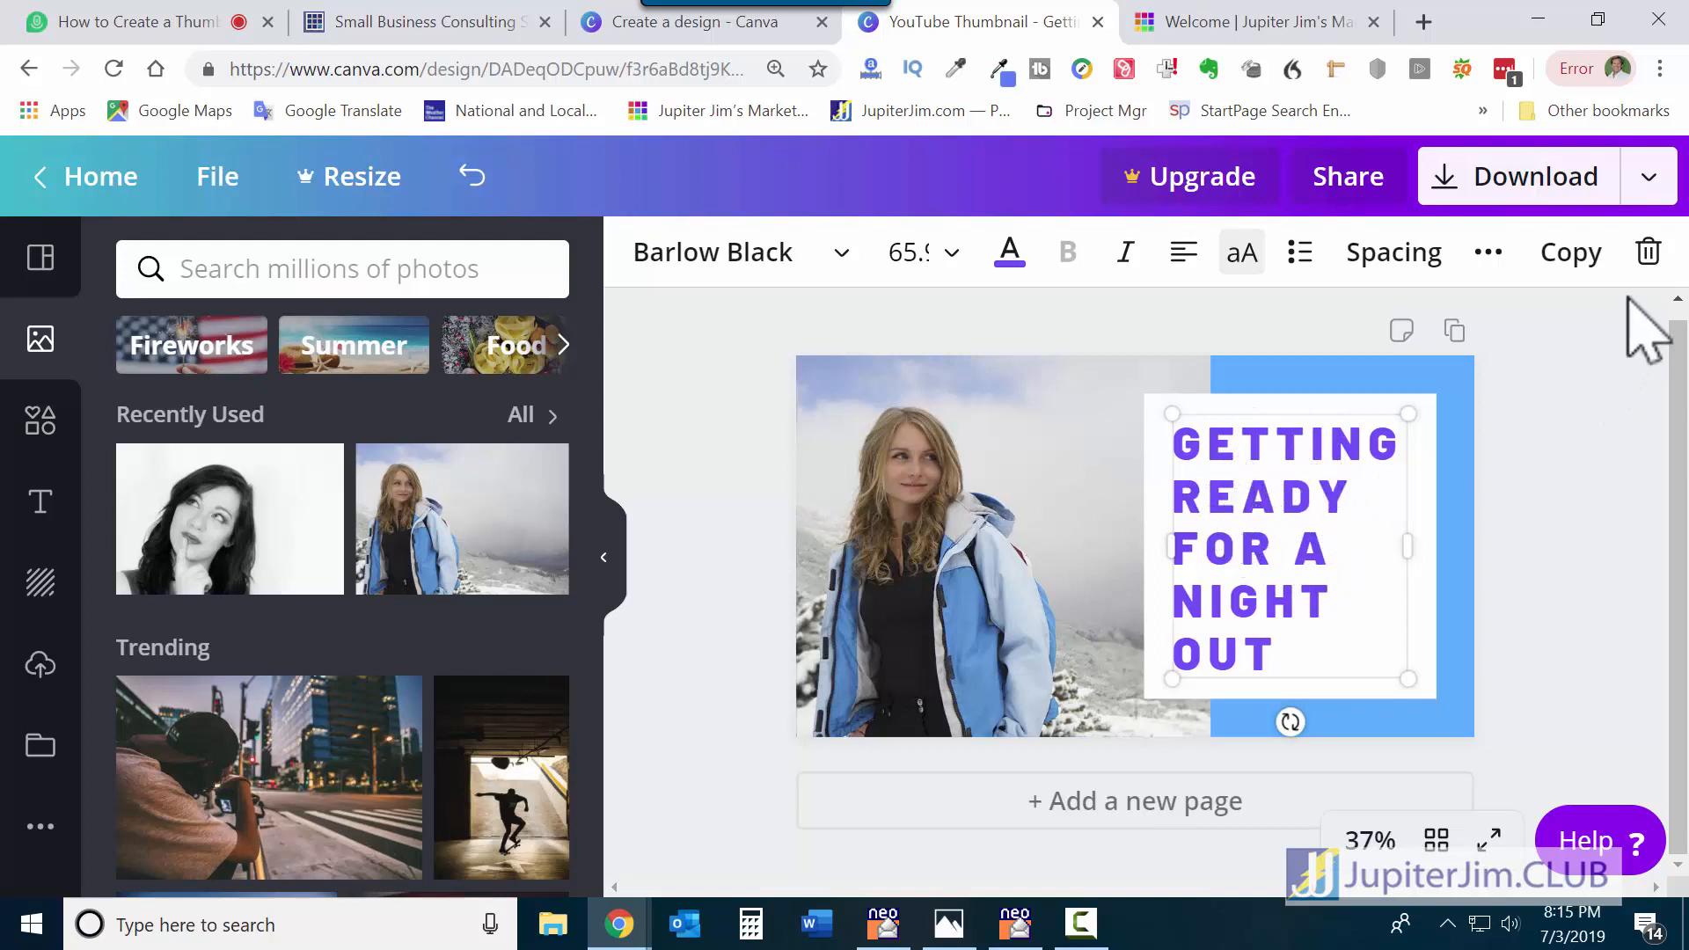
Delete the old heading, widen the empty white box on both sides, and raise it slightly.
left_click(1648, 253)
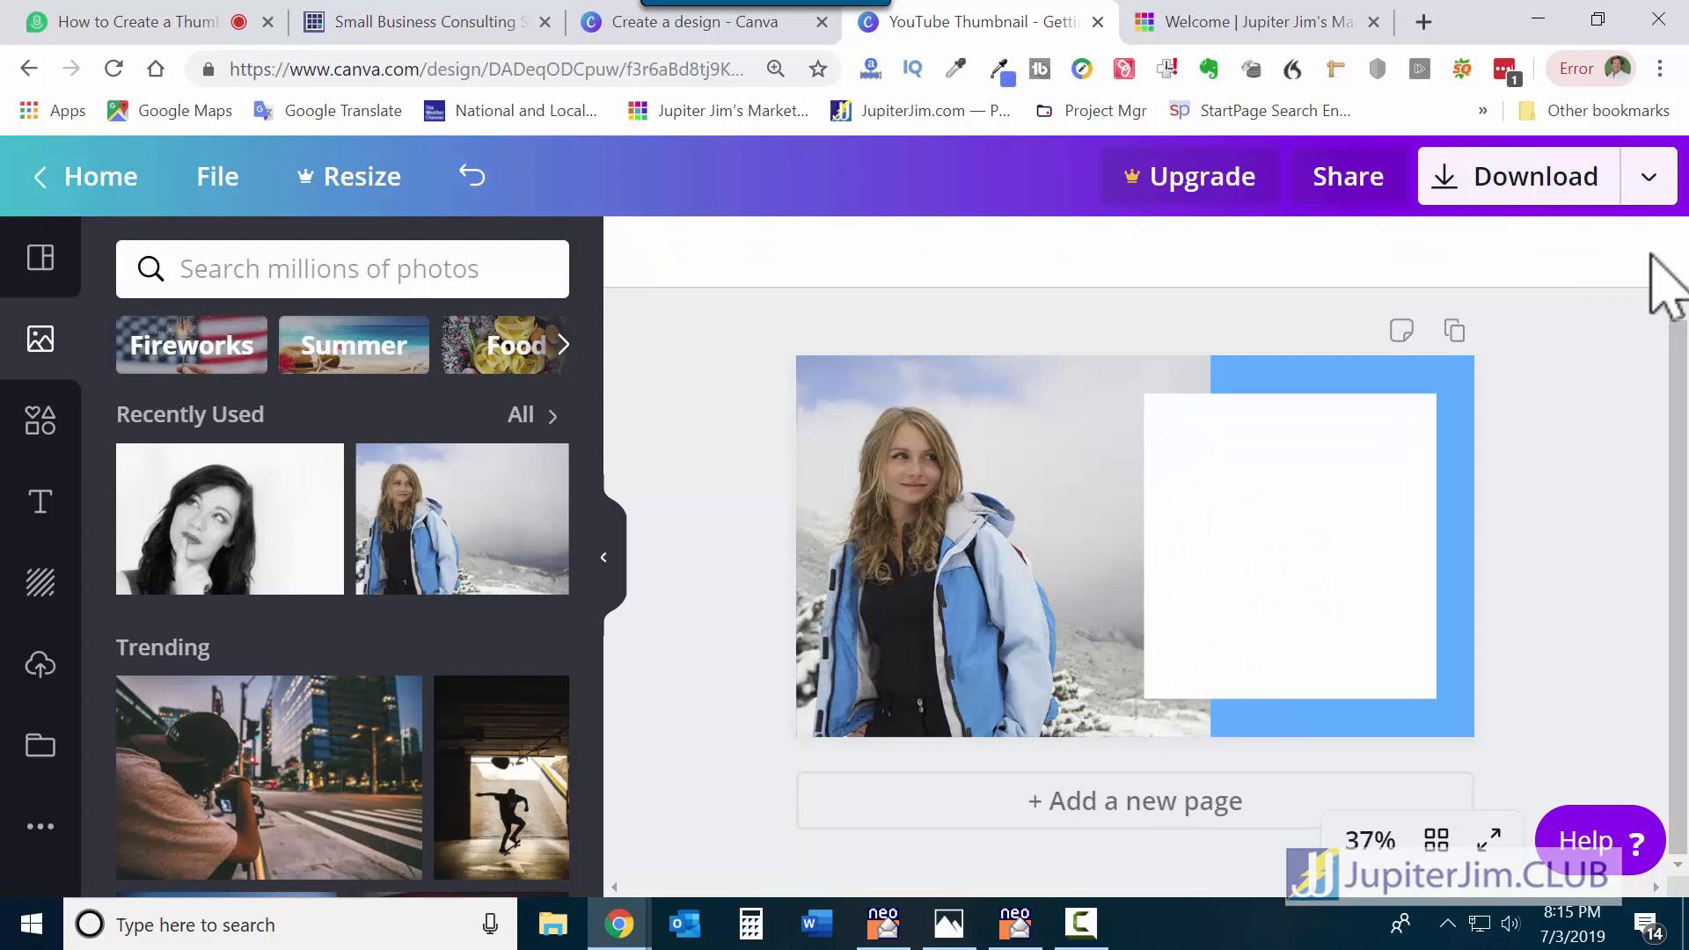
left_click(1355, 506)
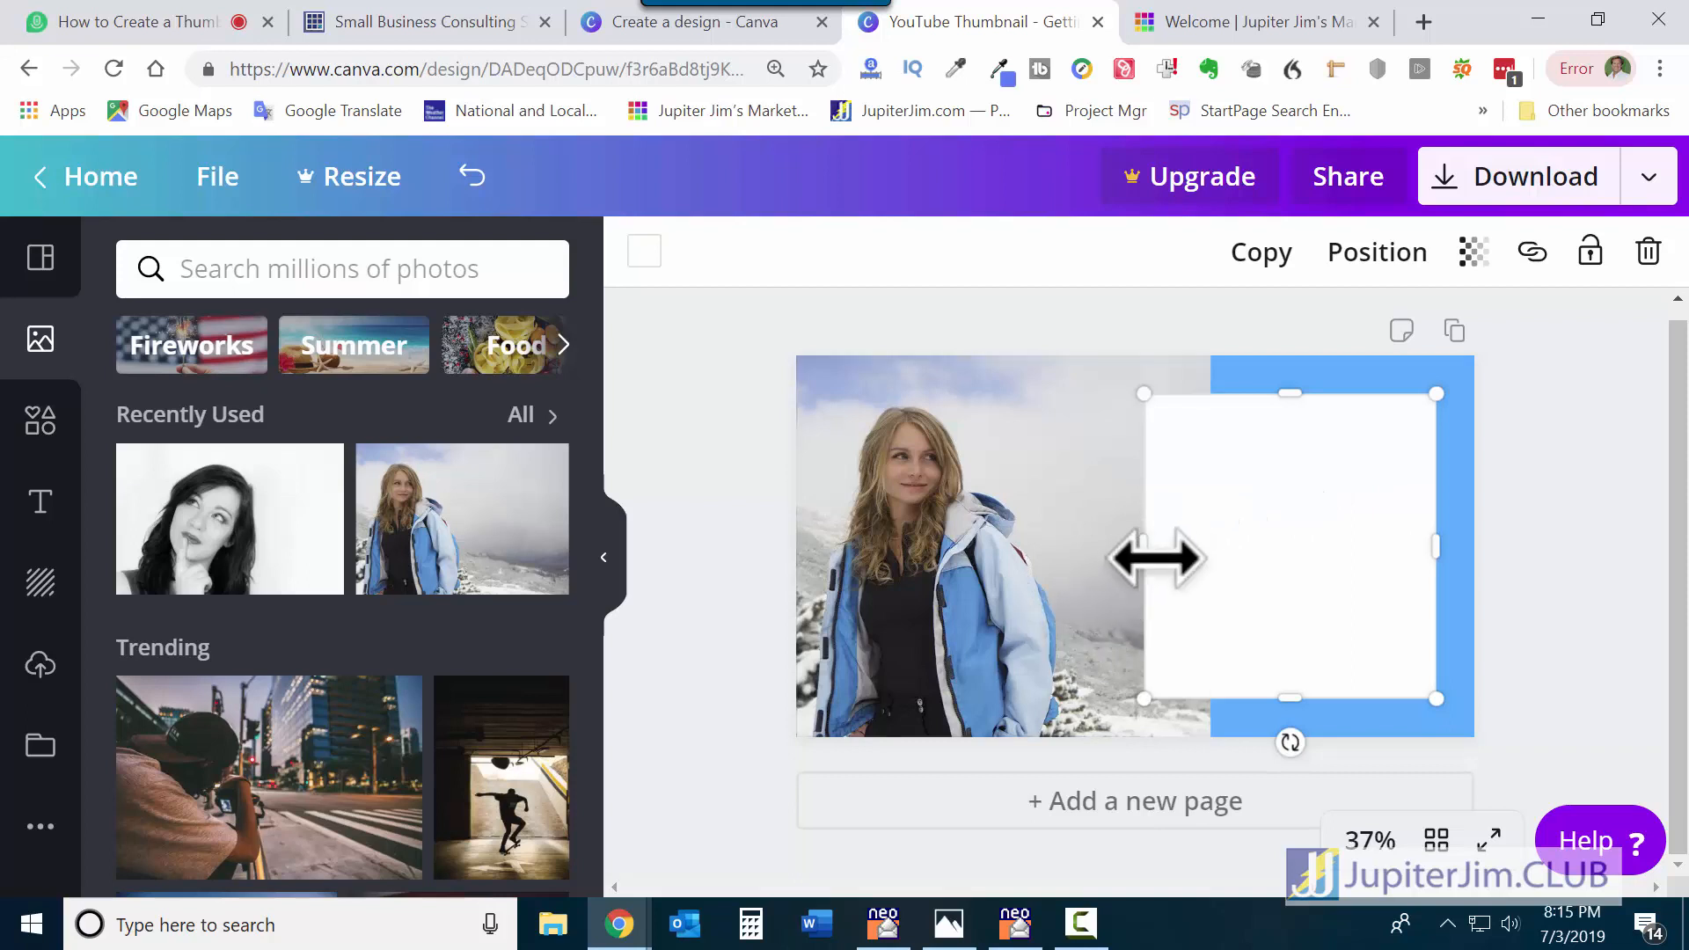
left_click_drag(1151, 559, 1075, 564)
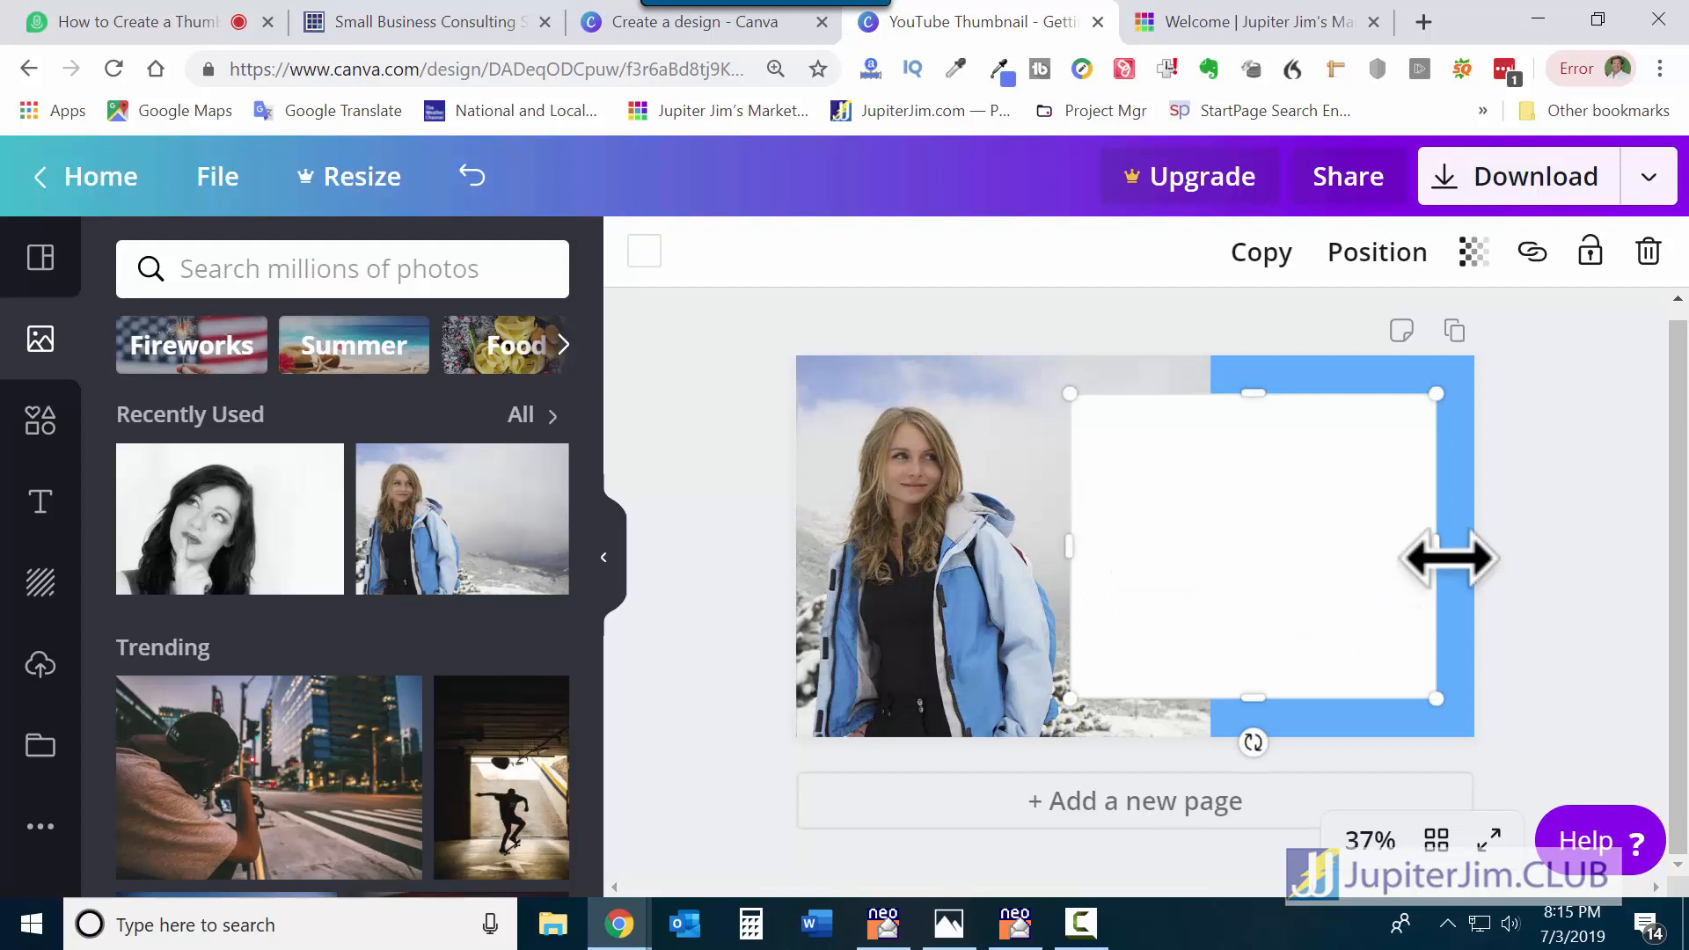
left_click_drag(1459, 557, 1450, 558)
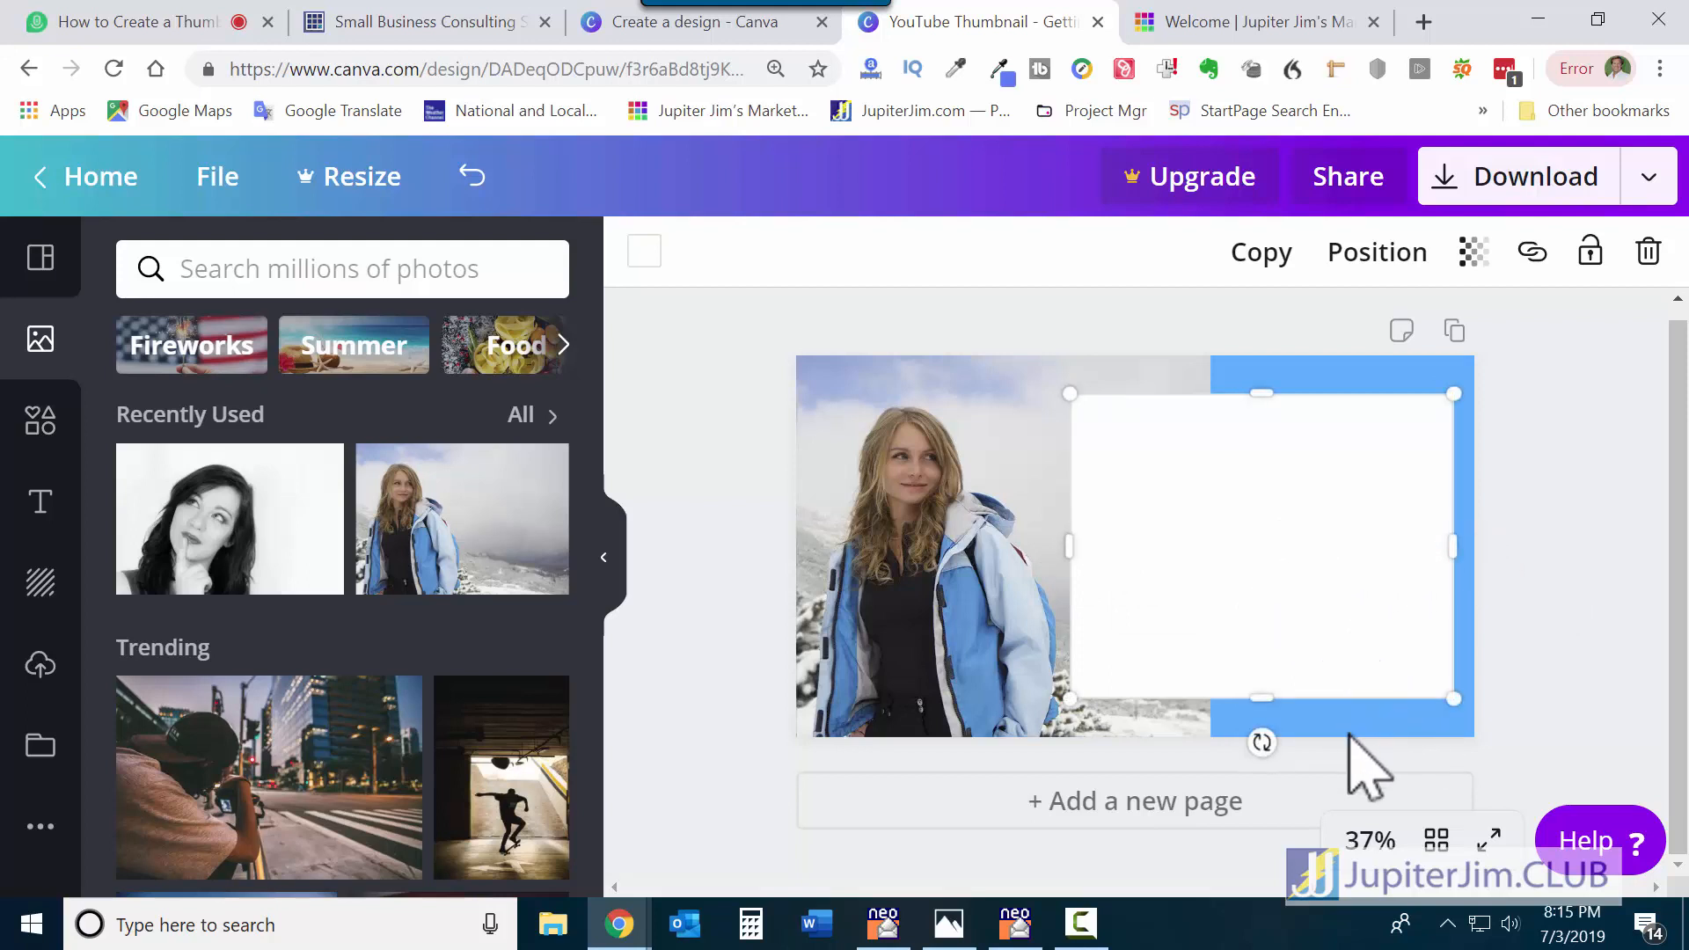
left_click_drag(1288, 531, 1287, 511)
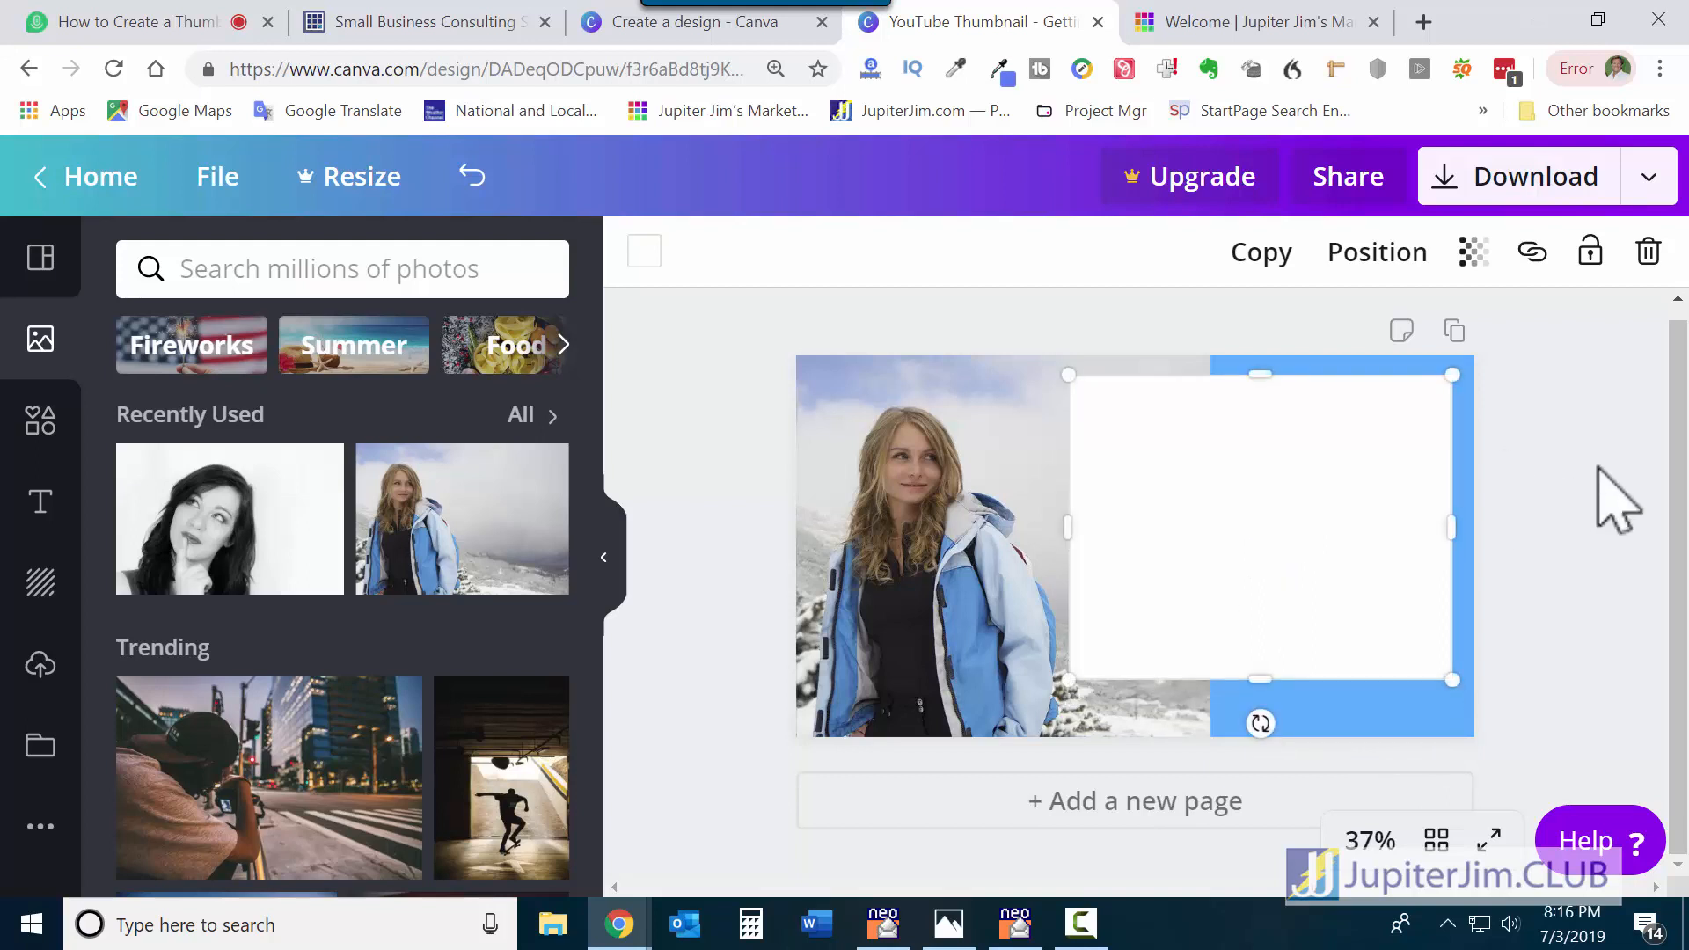
left_click(1598, 467)
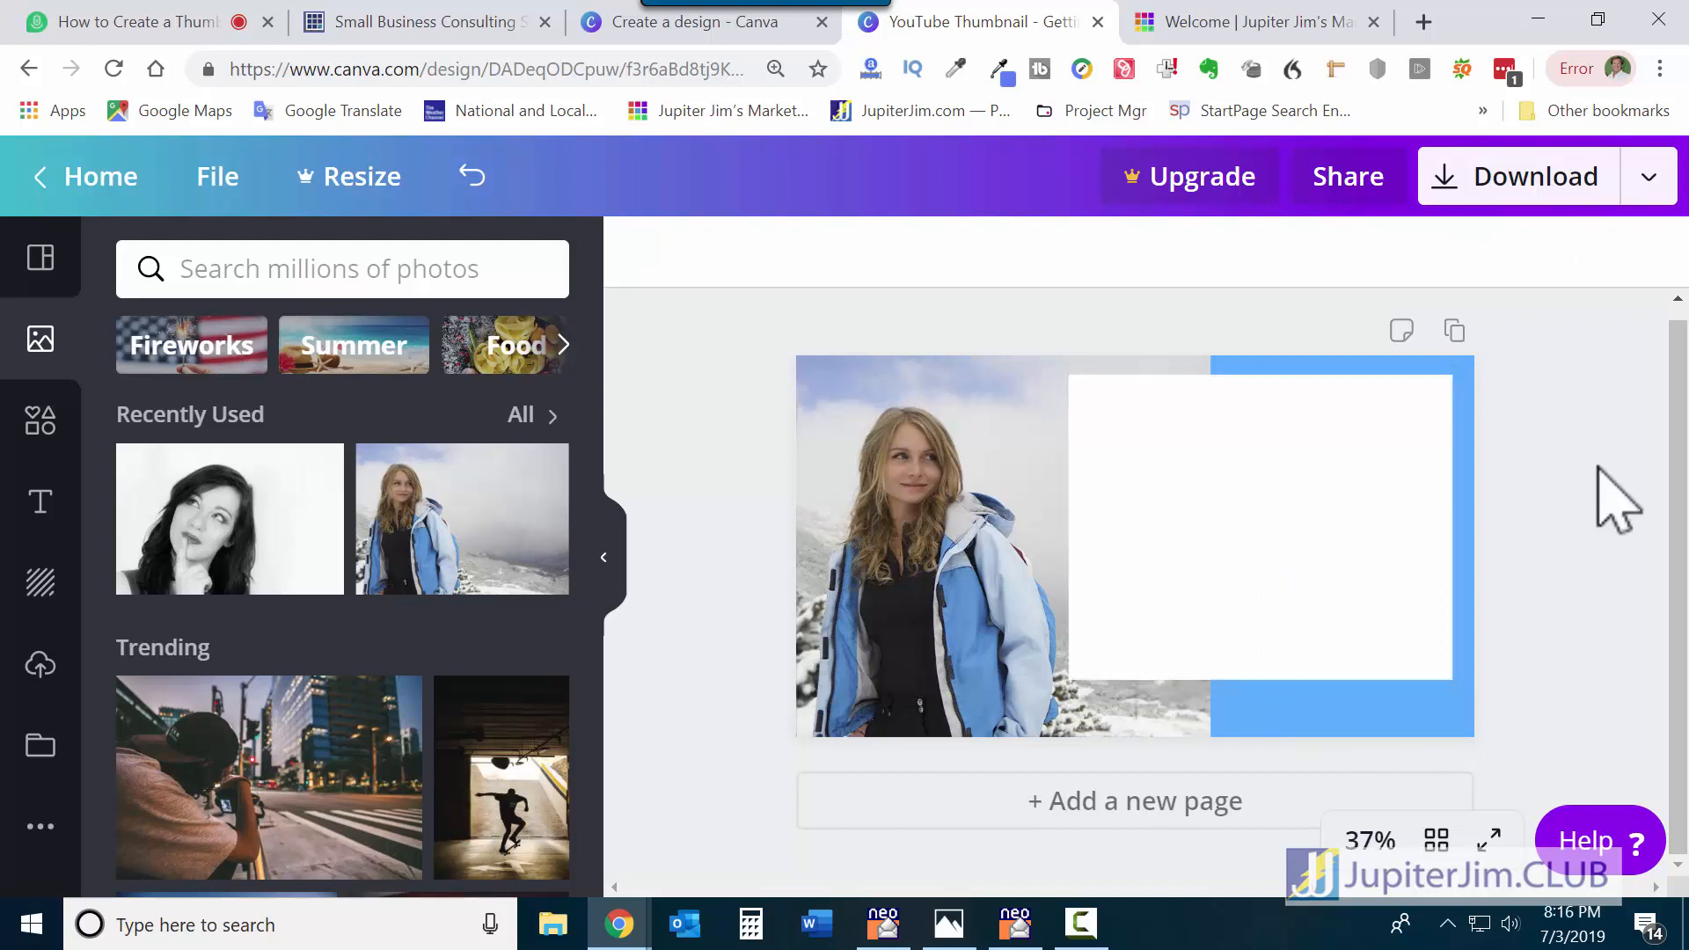
Add an 'Add a heading' text, move it to the top of the white box, and set size 72.
left_click(37, 518)
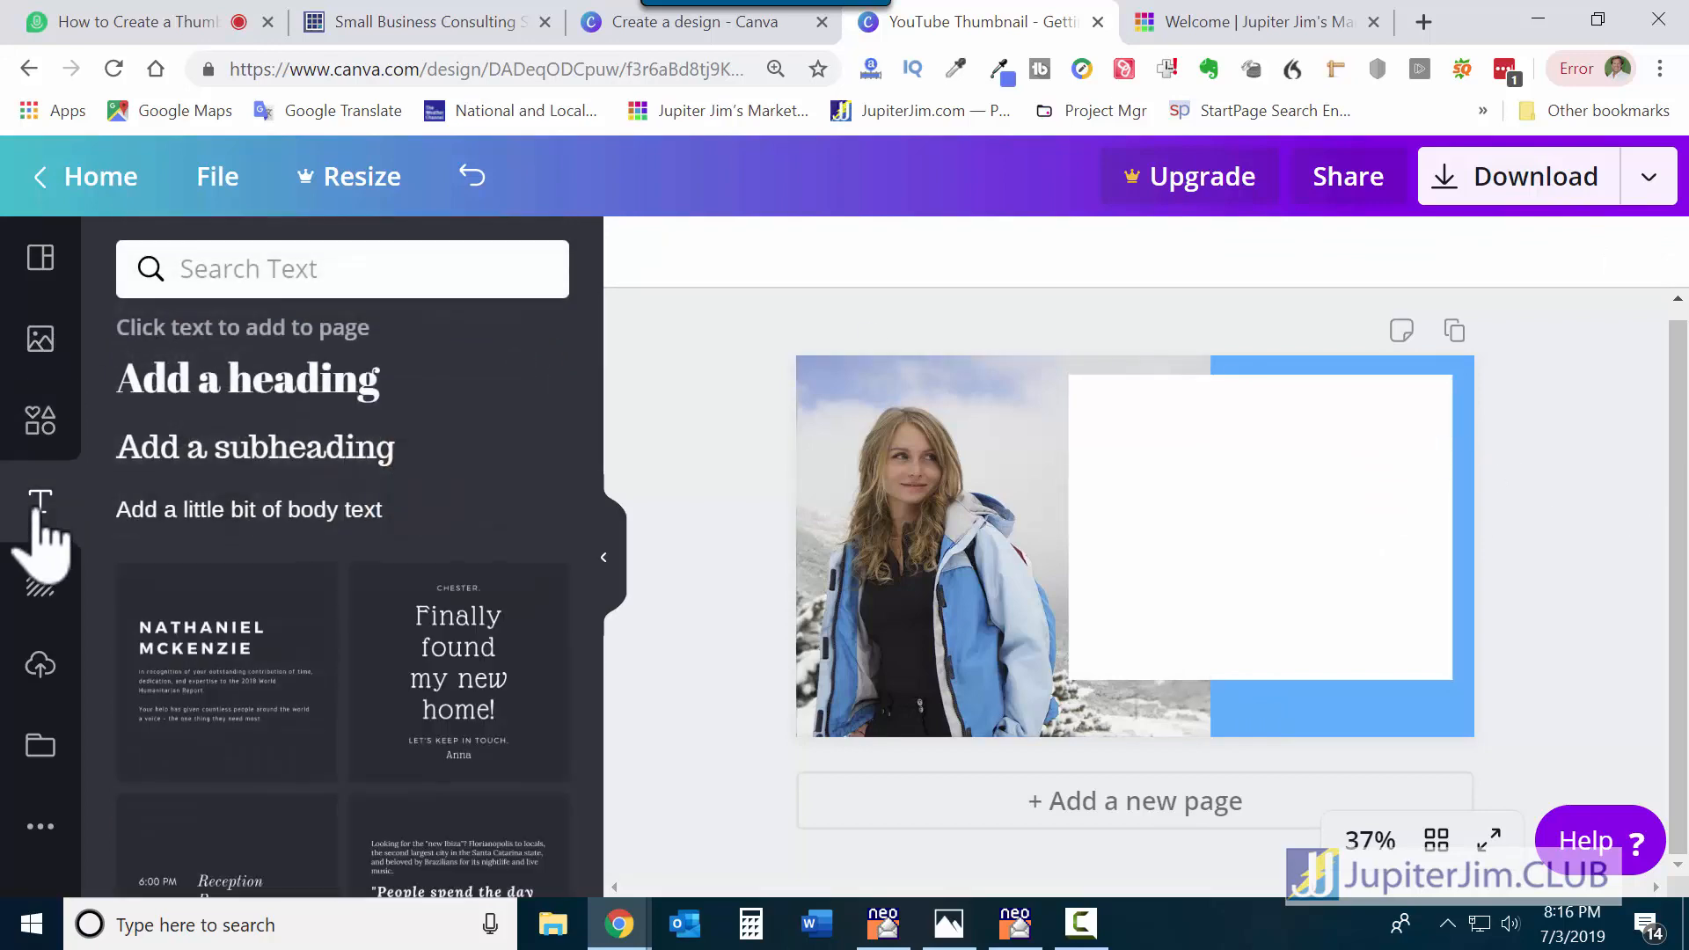
left_click(195, 379)
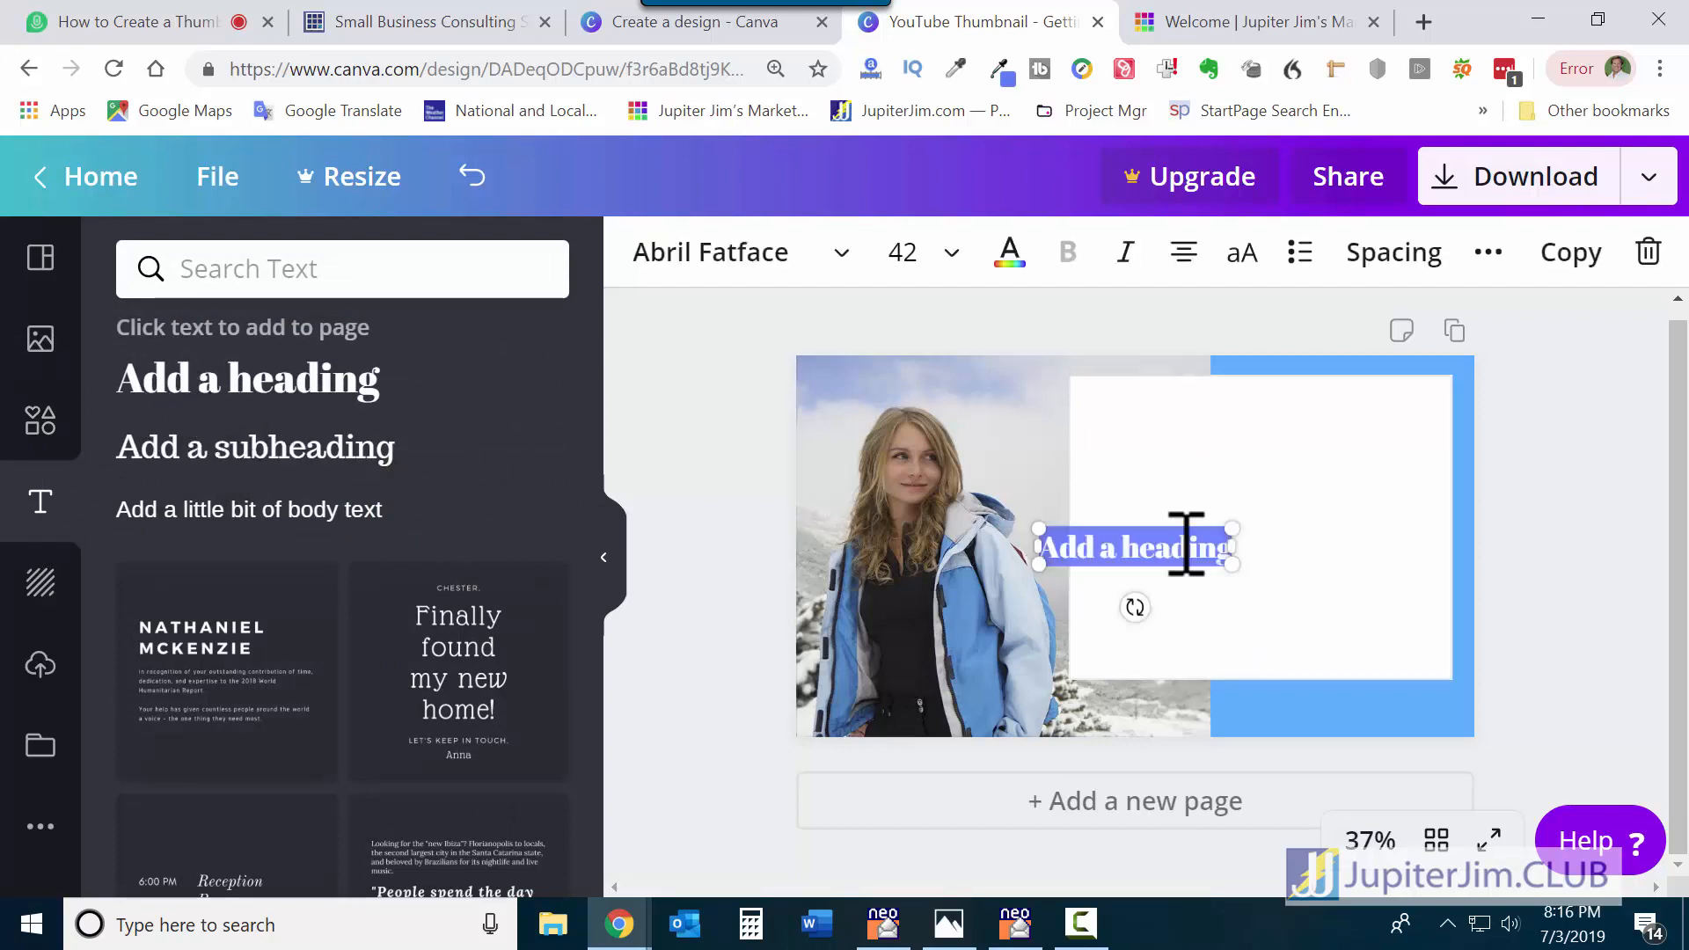
left_click(1564, 469)
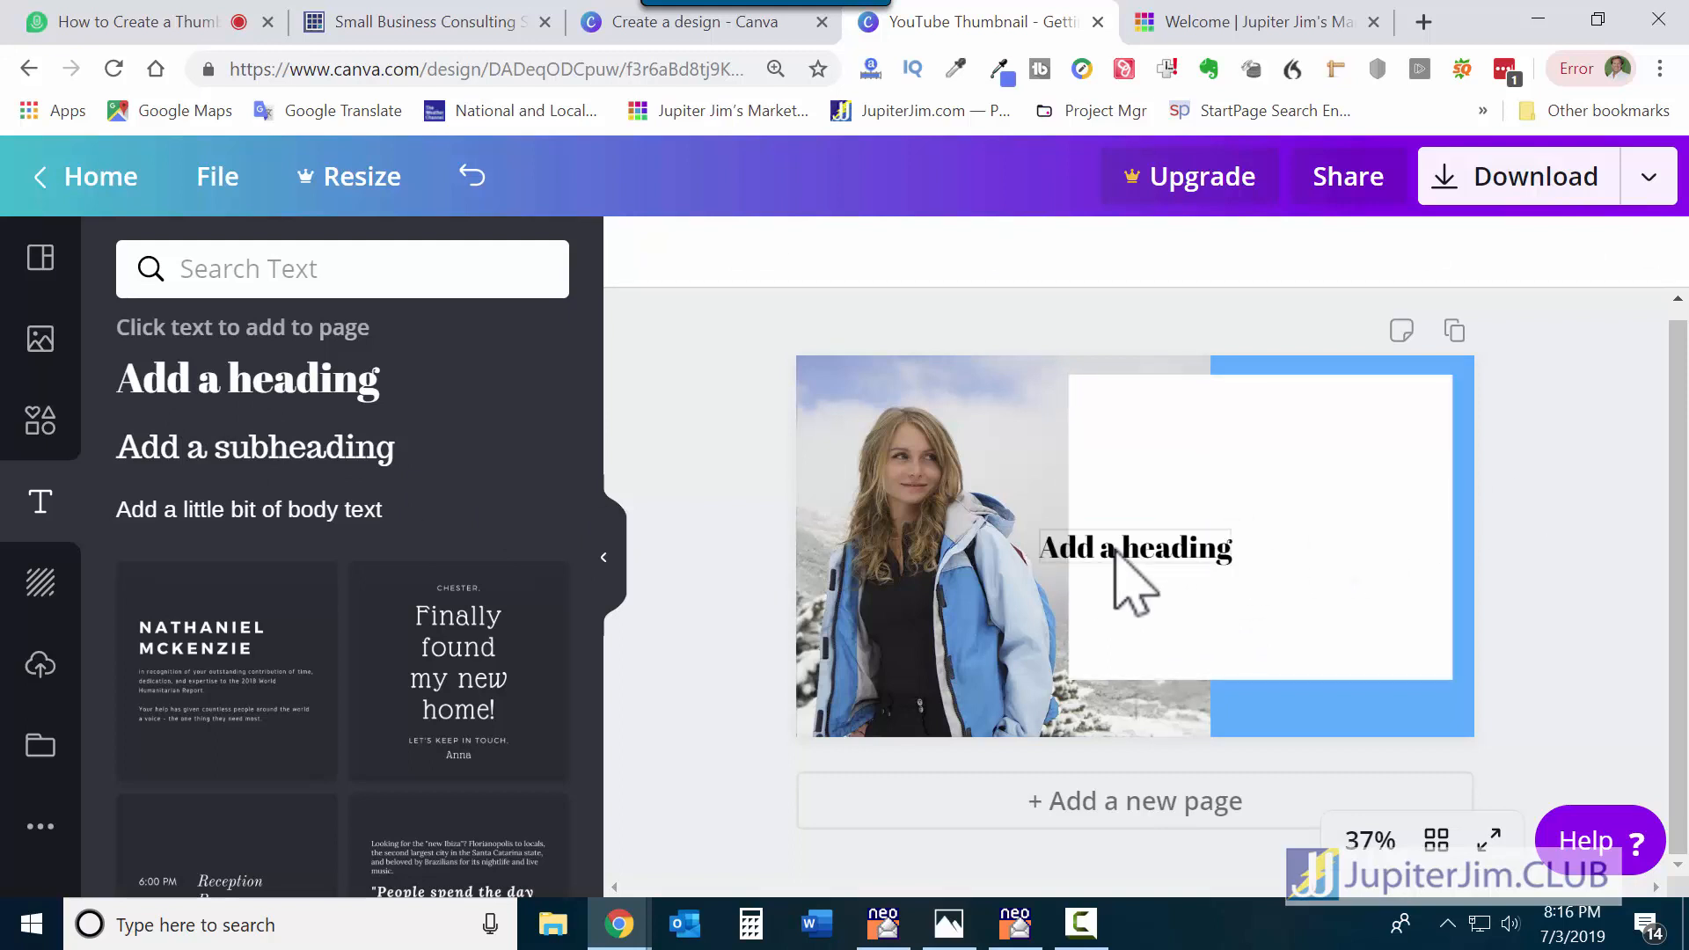
left_click_drag(1115, 552, 1243, 447)
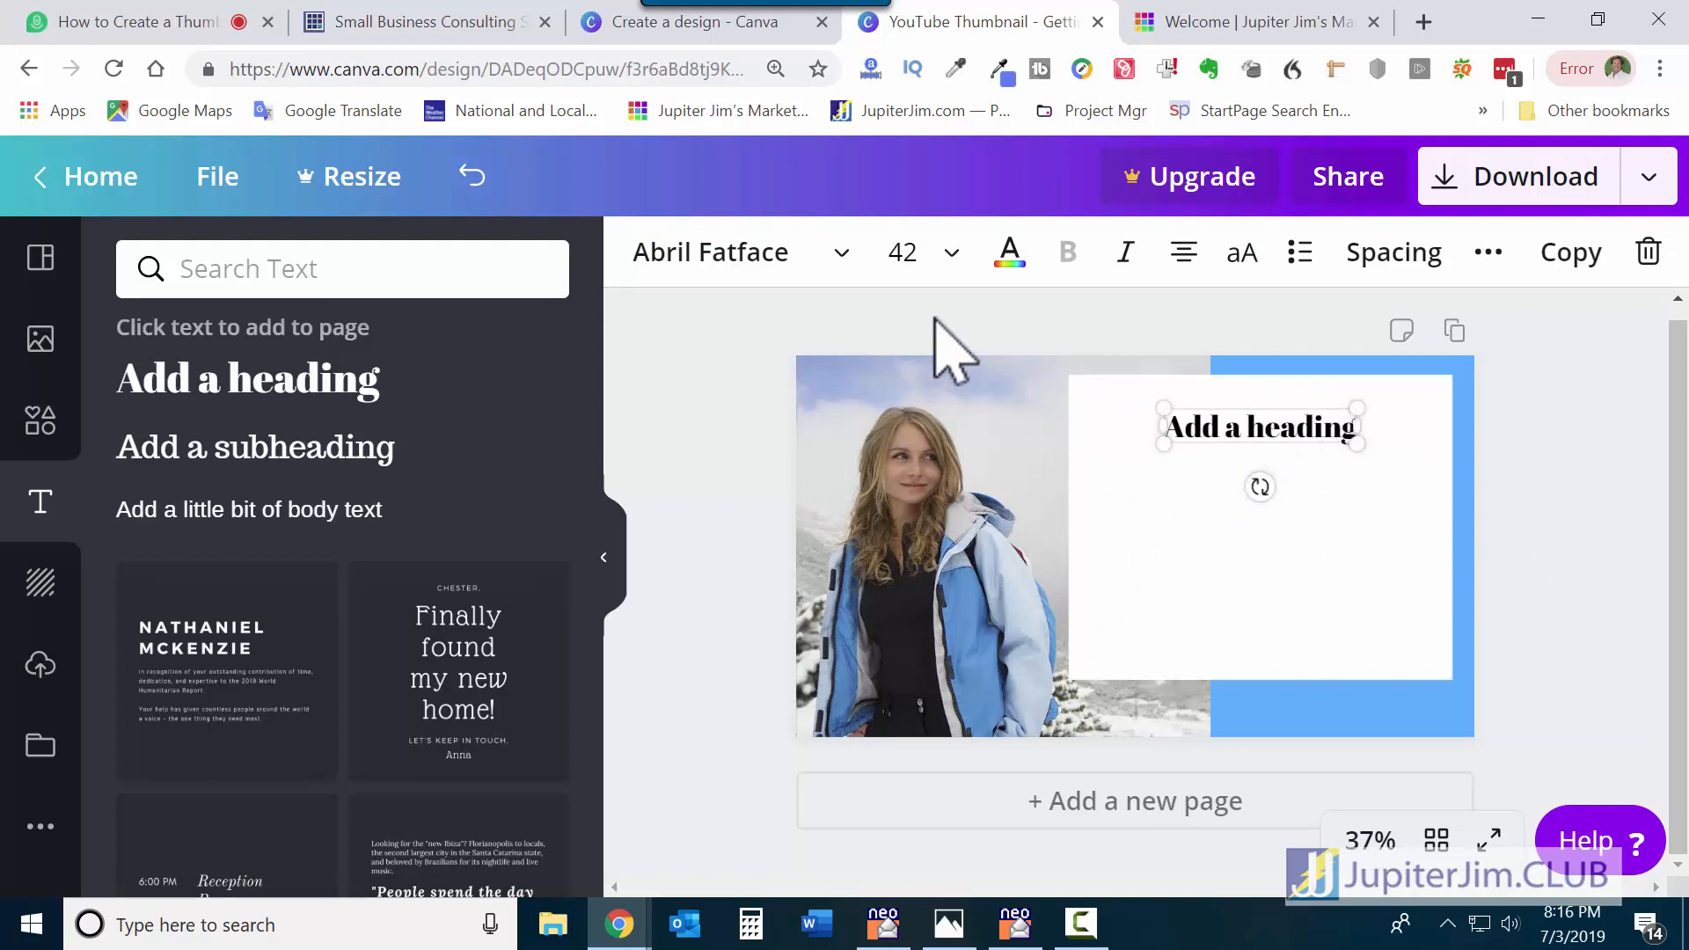
left_click(952, 264)
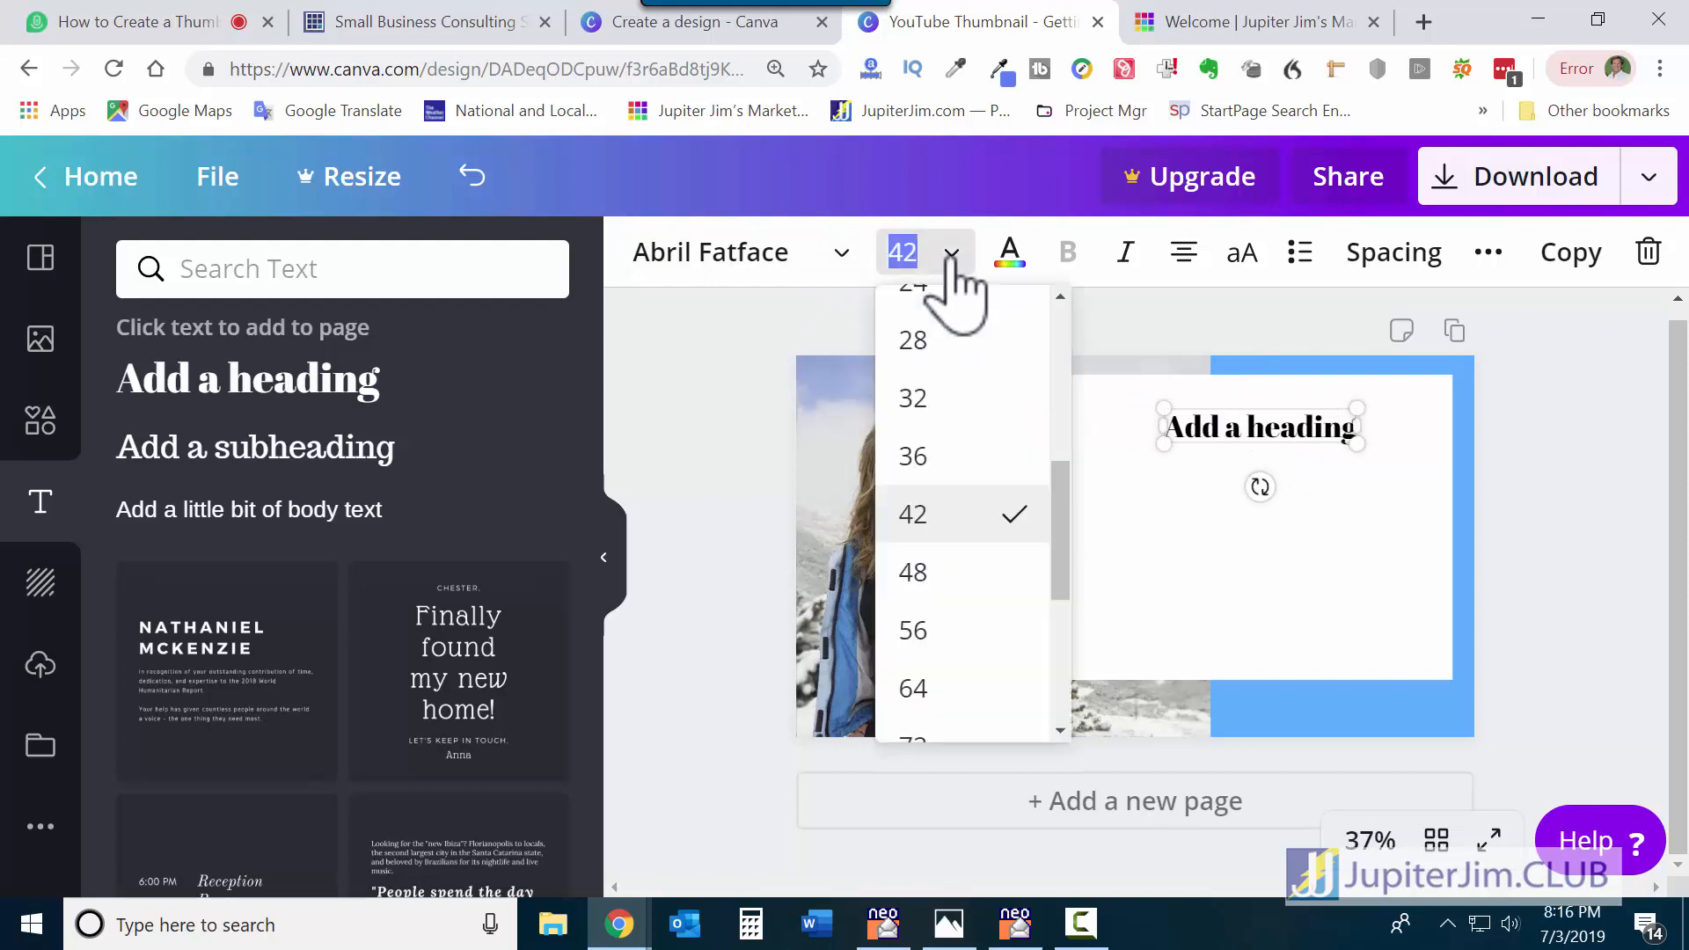
scroll(942, 668, "down", 1)
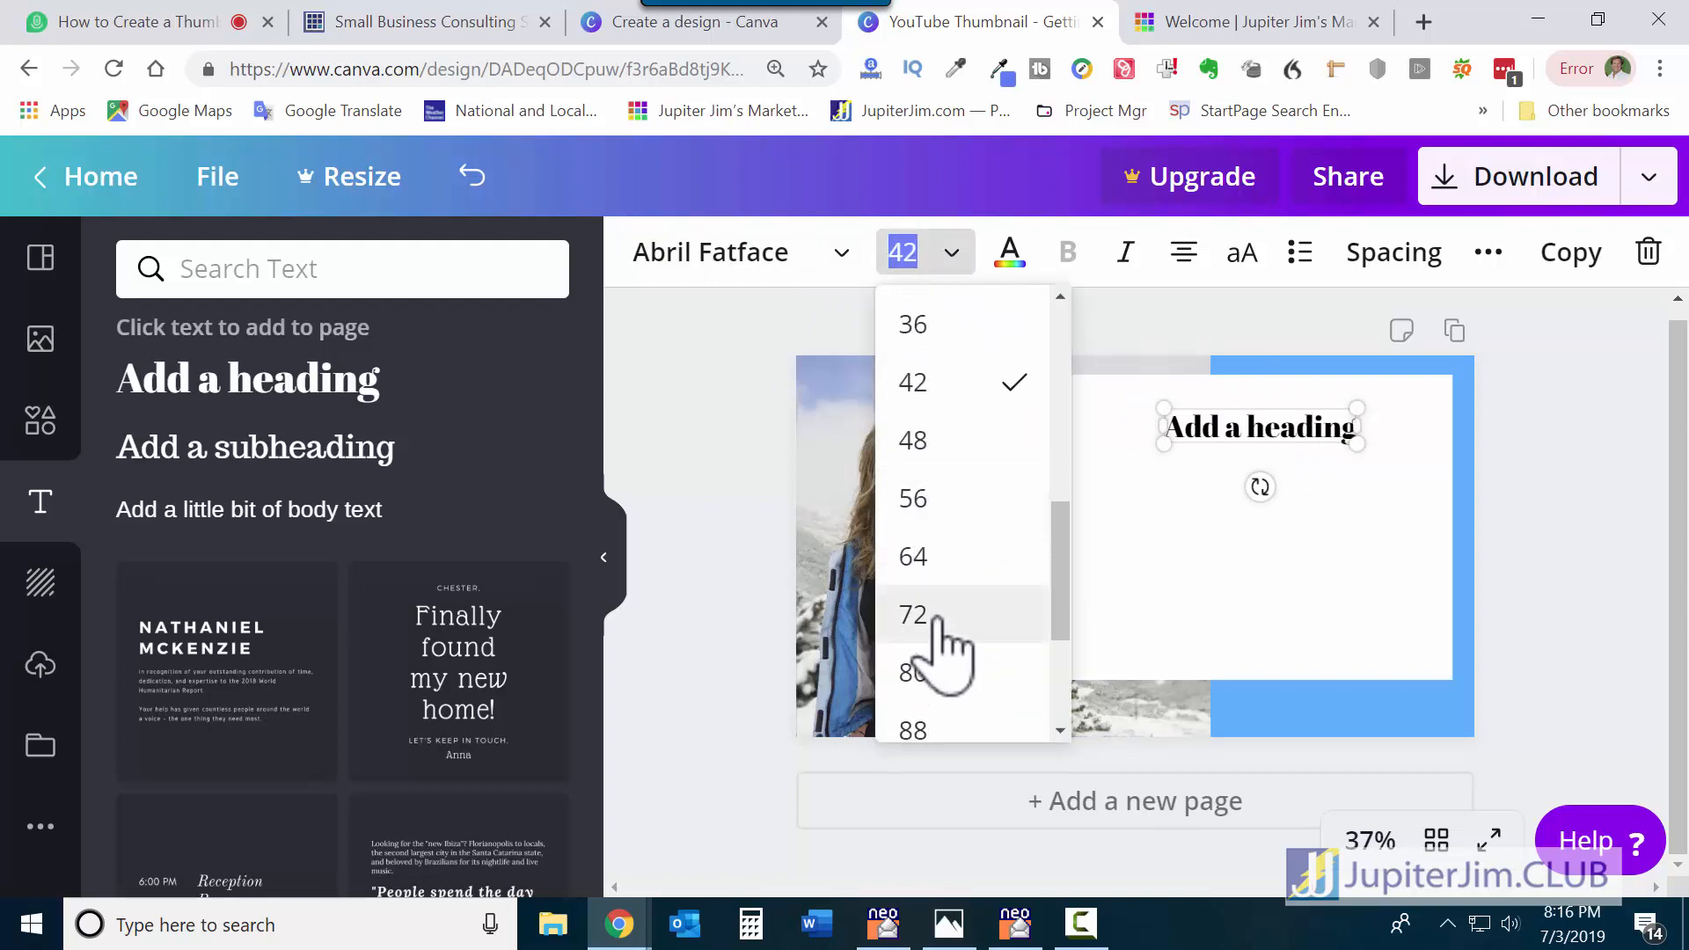
left_click(938, 626)
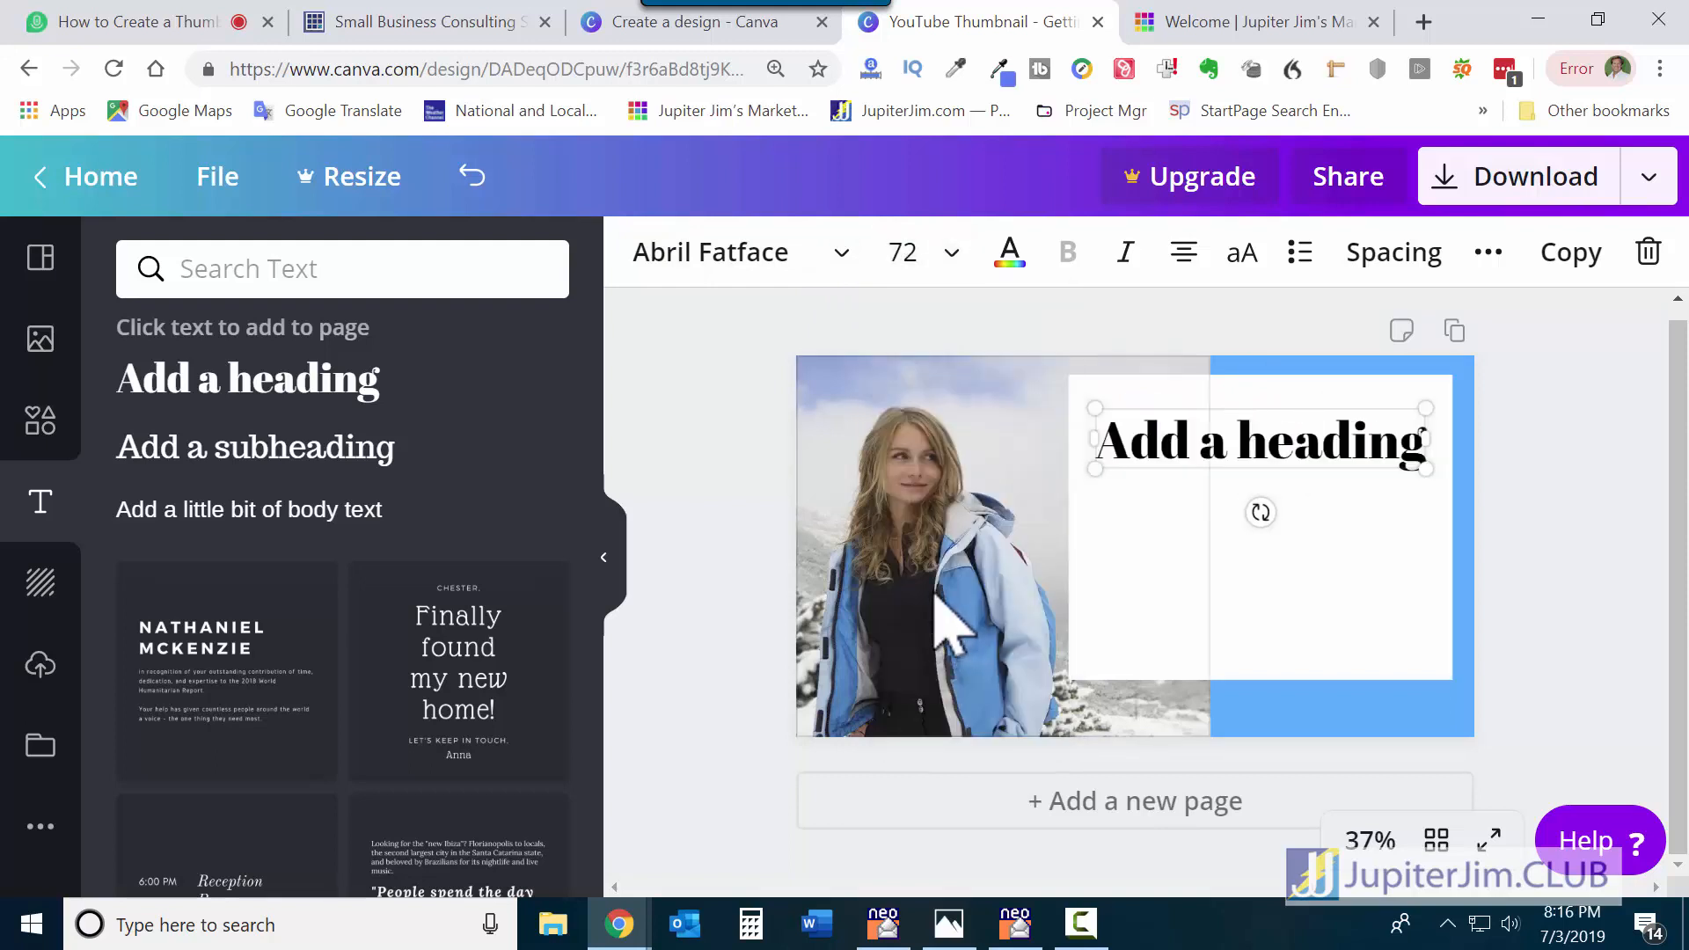
Try Adumu Regular and Aileron Heavy on the heading, then apply Alegreya Sans Black.
left_click(845, 257)
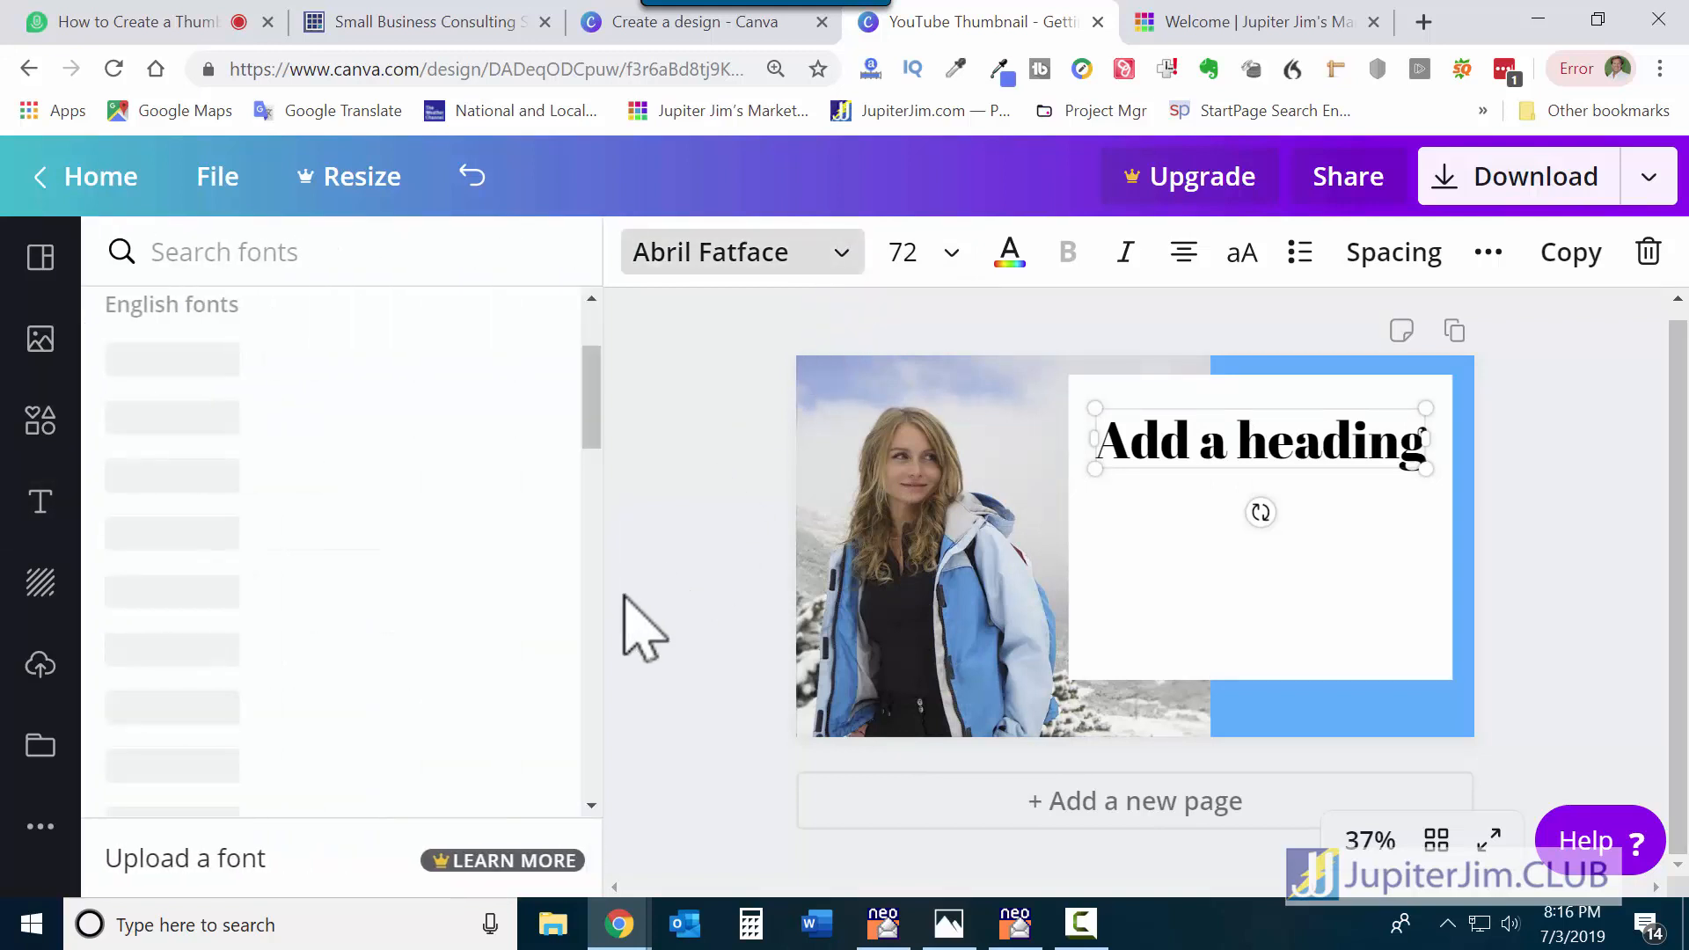
scroll(276, 607, "down", 3)
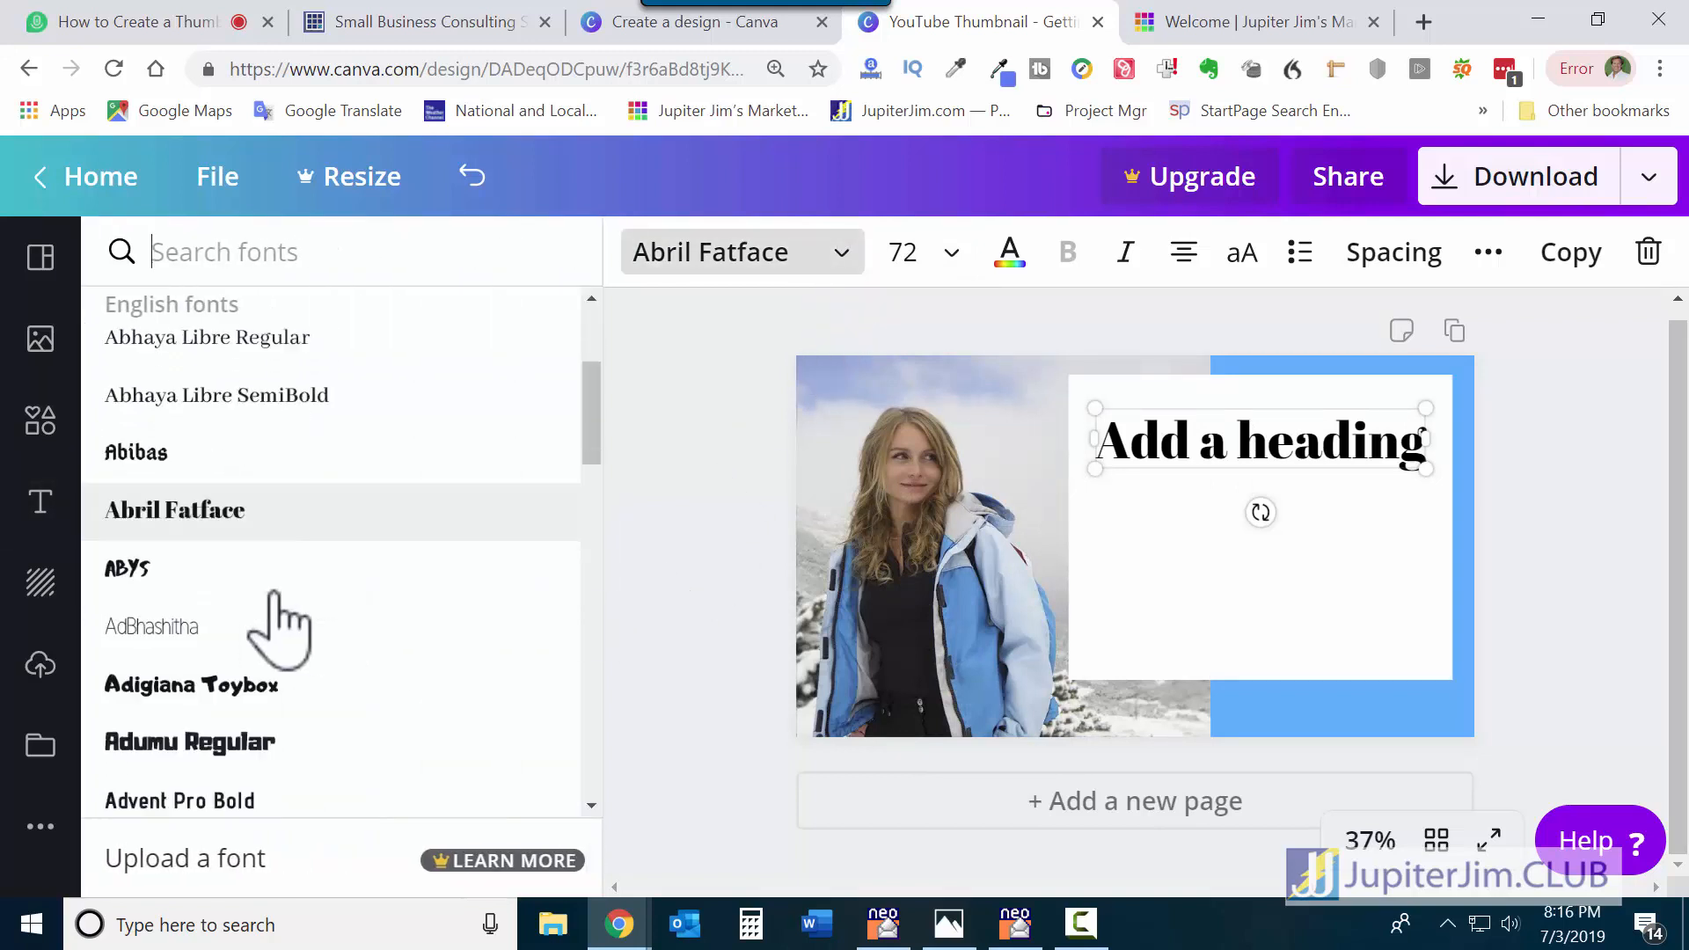
left_click(222, 573)
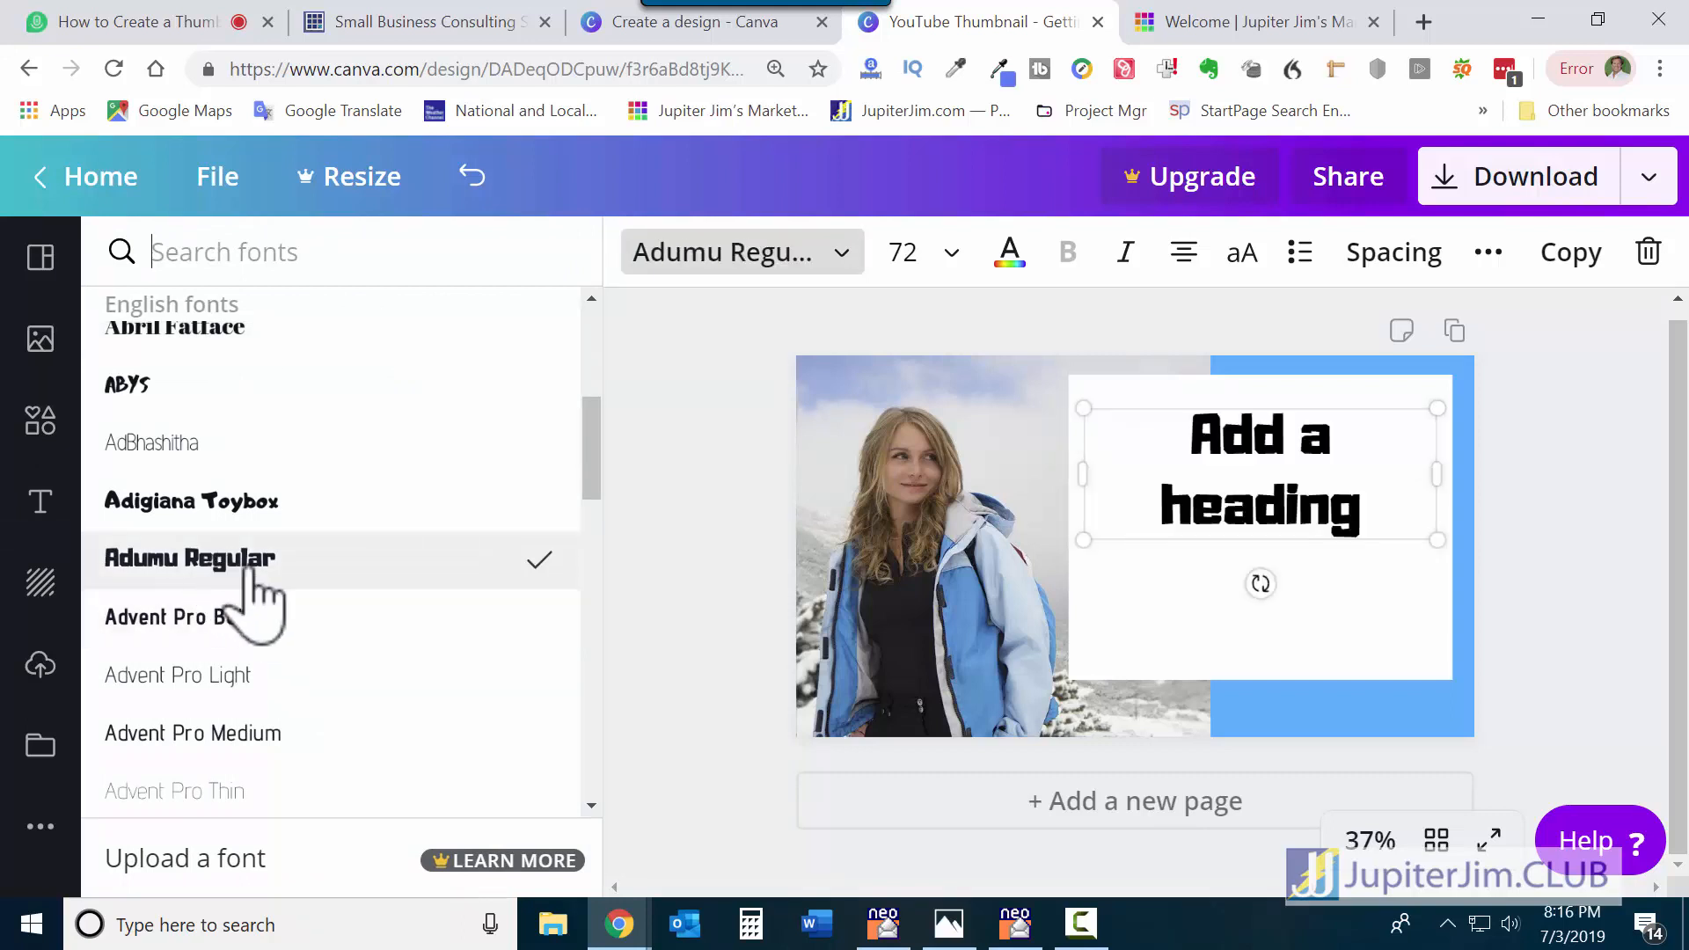
scroll(269, 616, "down", 3)
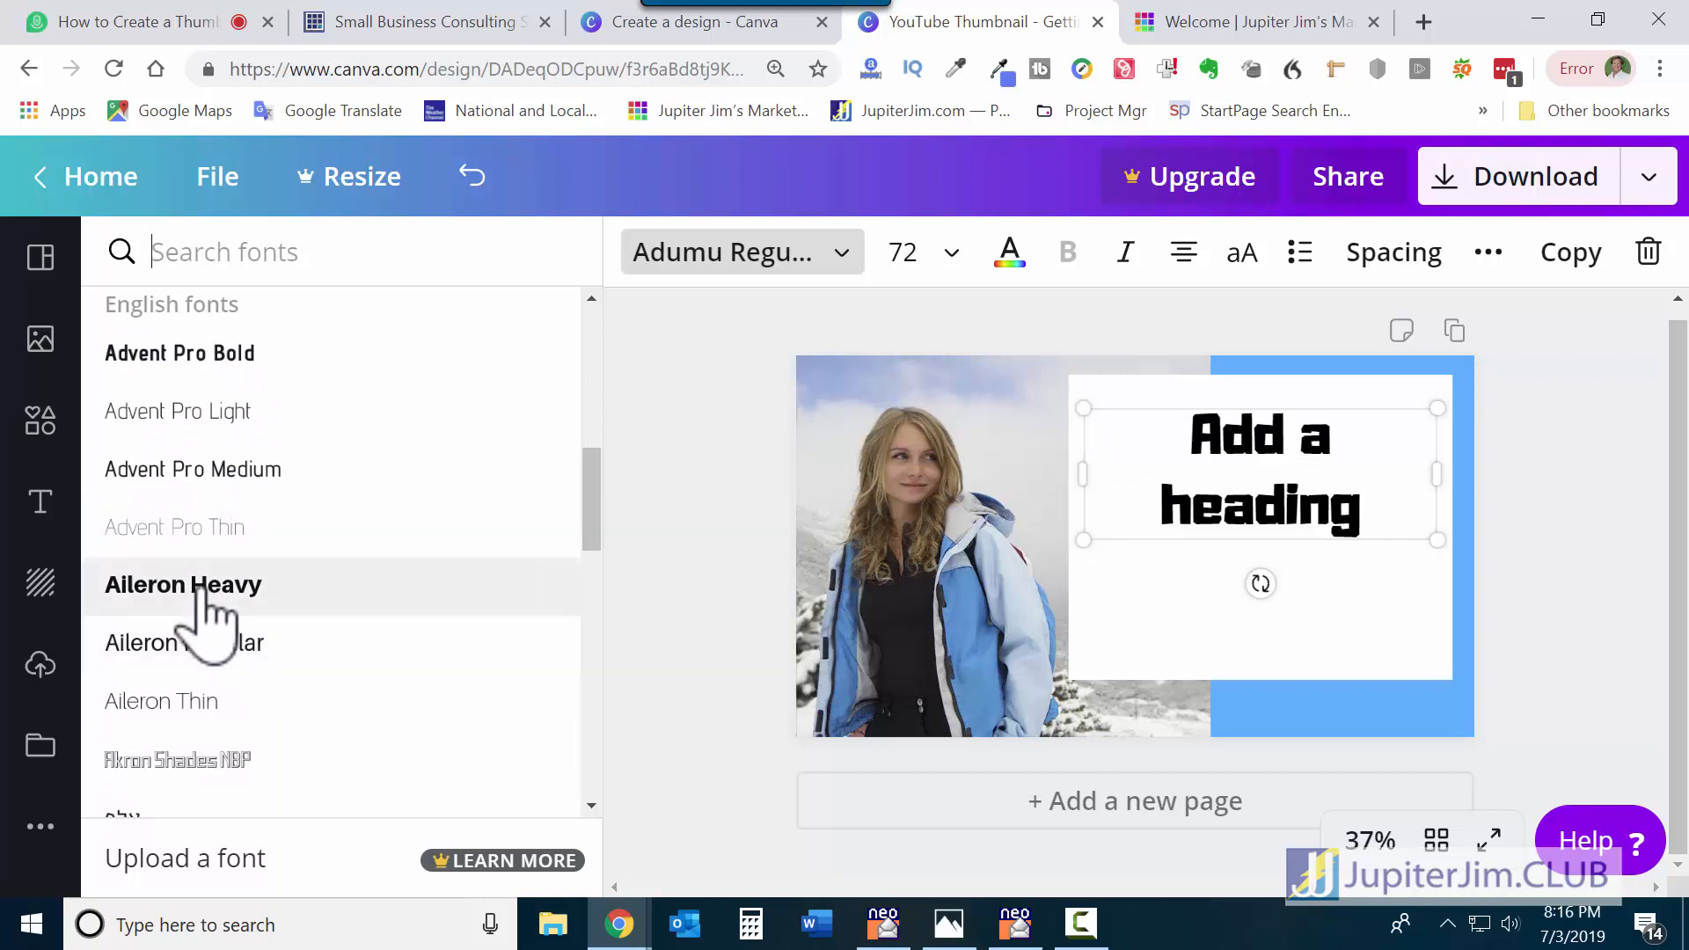
left_click(204, 598)
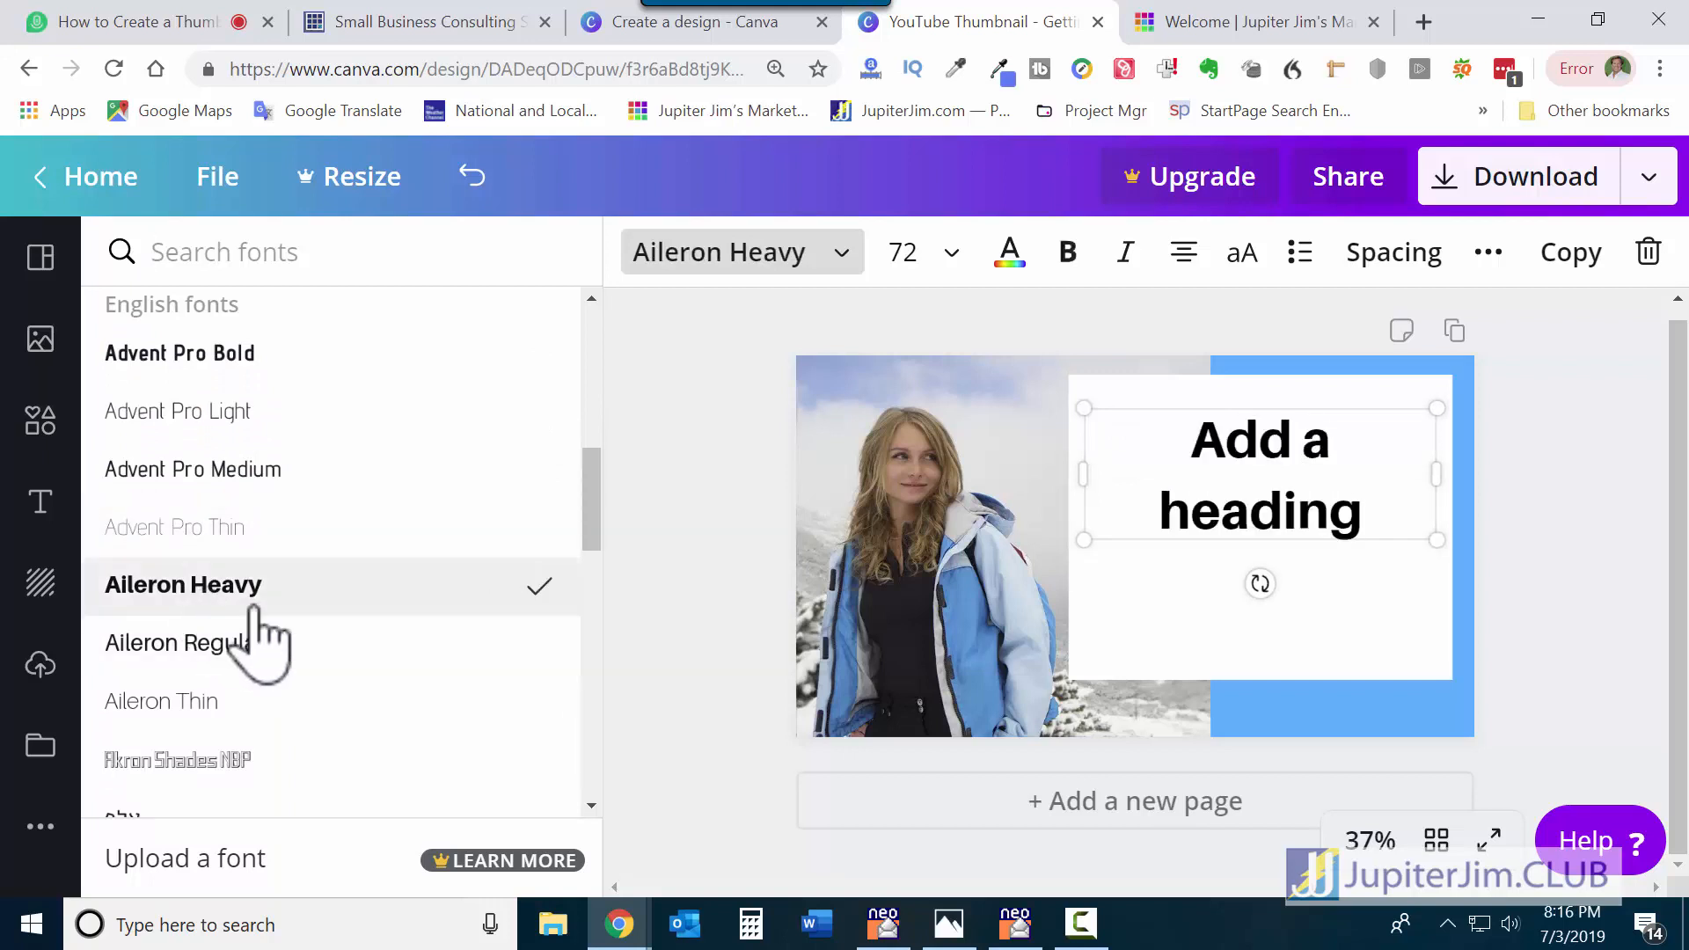
scroll(255, 651, "down", 3)
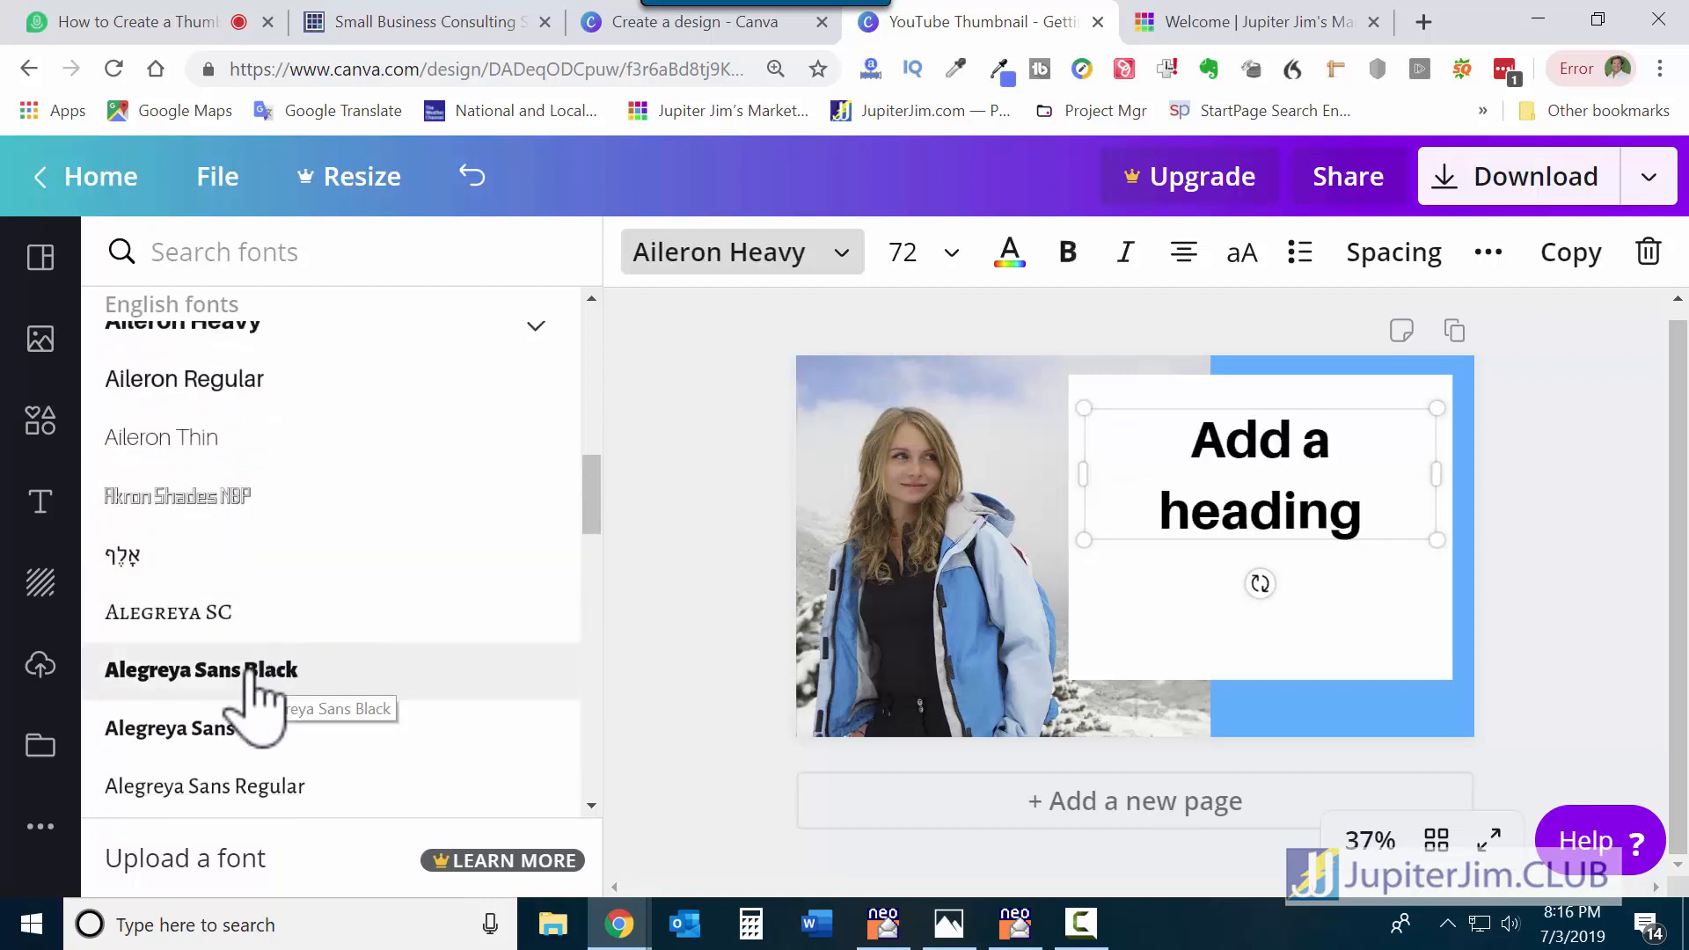
left_click(256, 673)
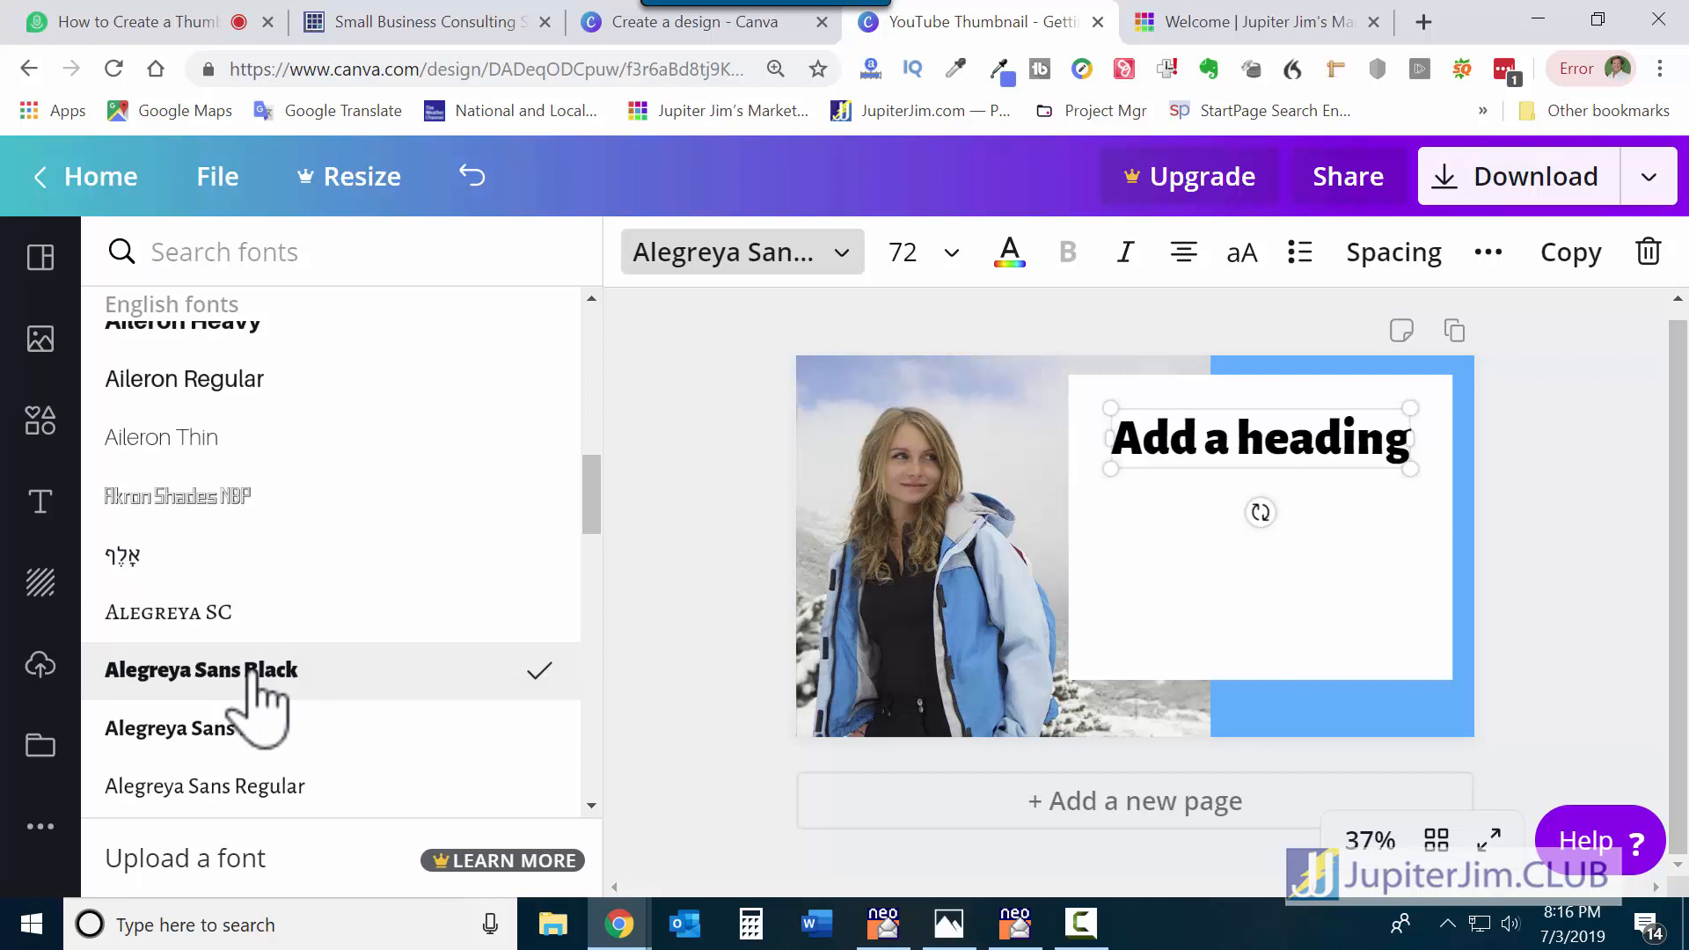
Compare Alegreya Sans SC Black, keep Alegreya Sans Black, and narrow the heading box so it wraps.
scroll(264, 694, "down", 3)
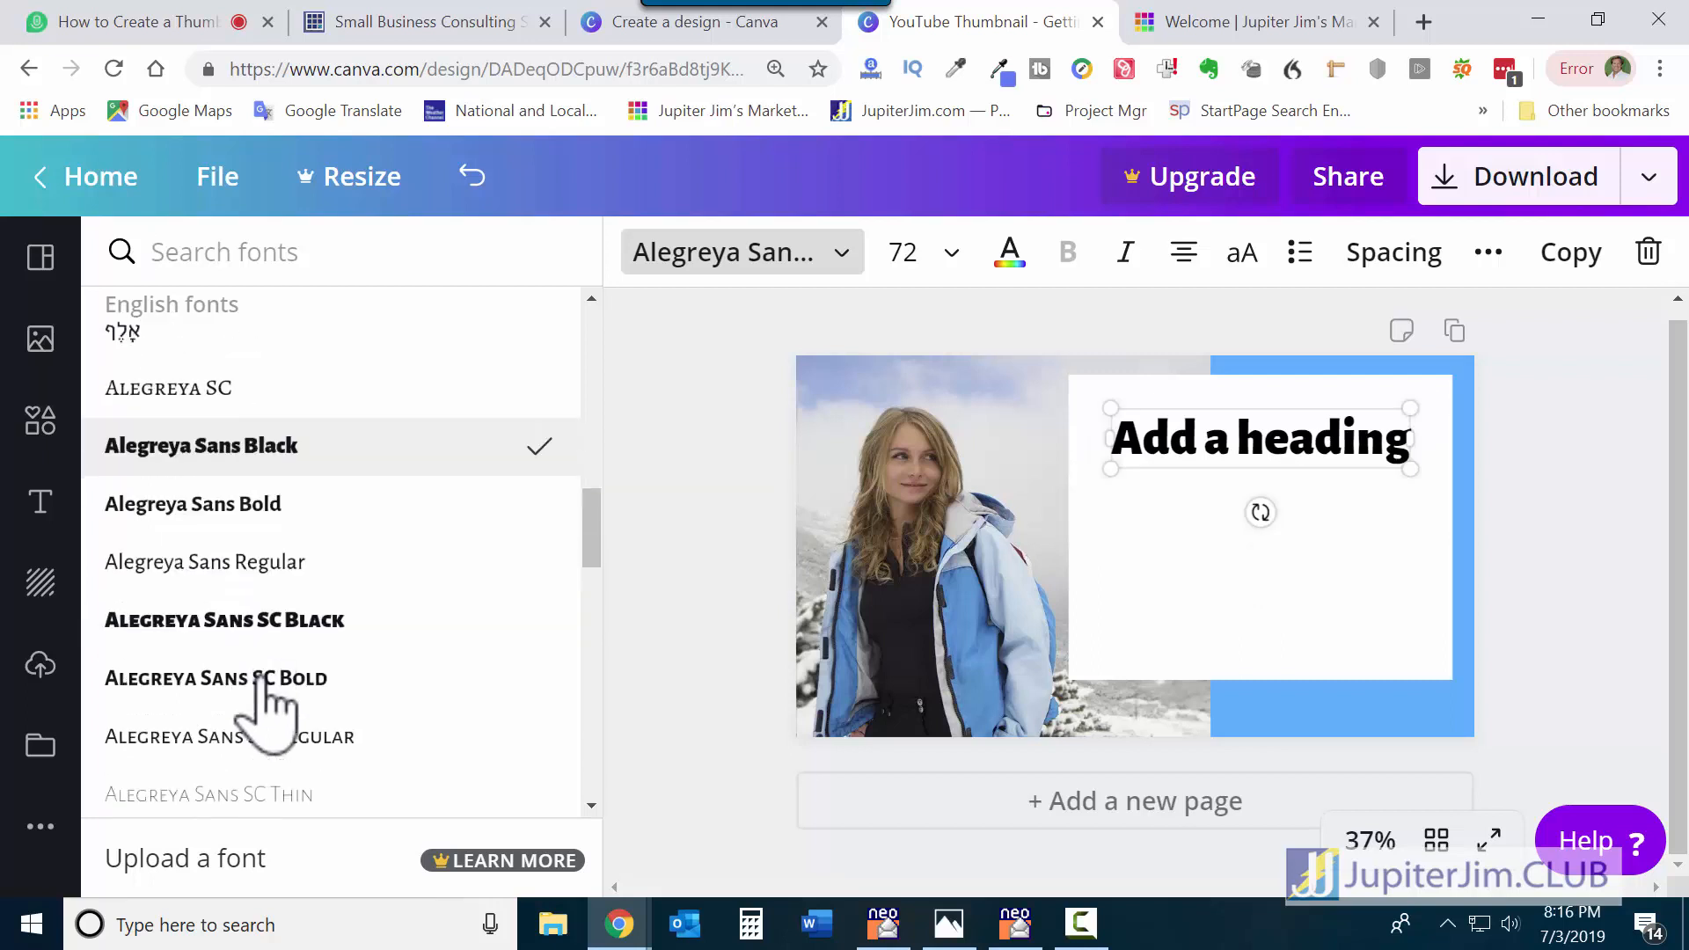
scroll(264, 700, "down", 2)
scroll(264, 704, "up", 2)
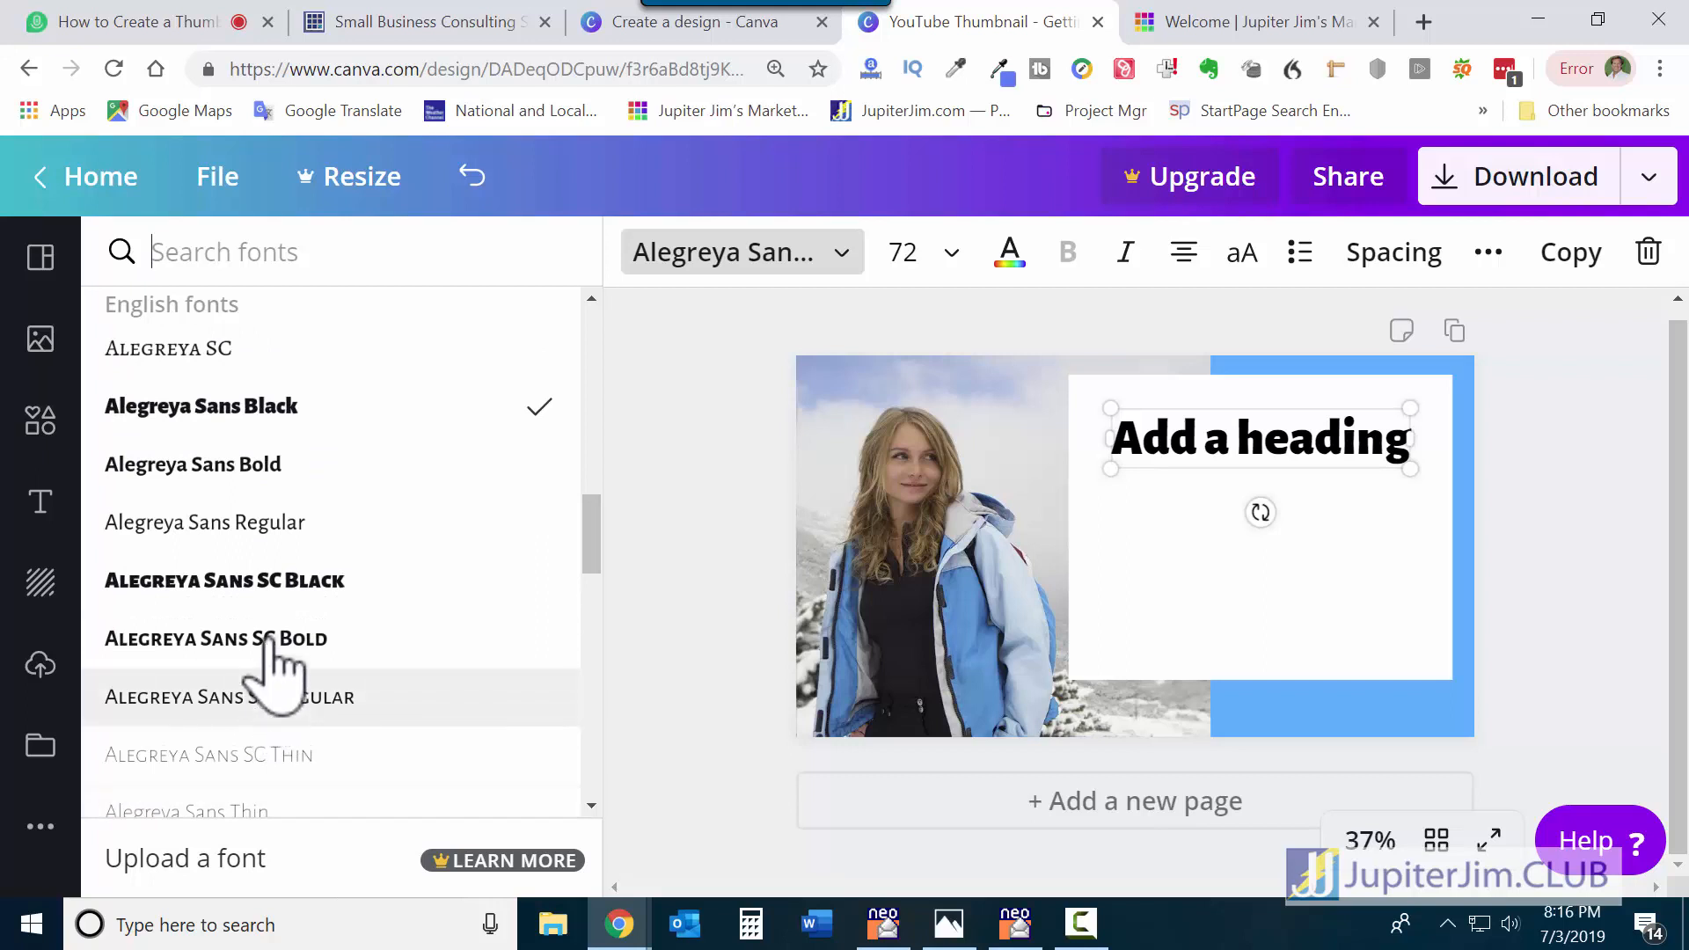
left_click(280, 582)
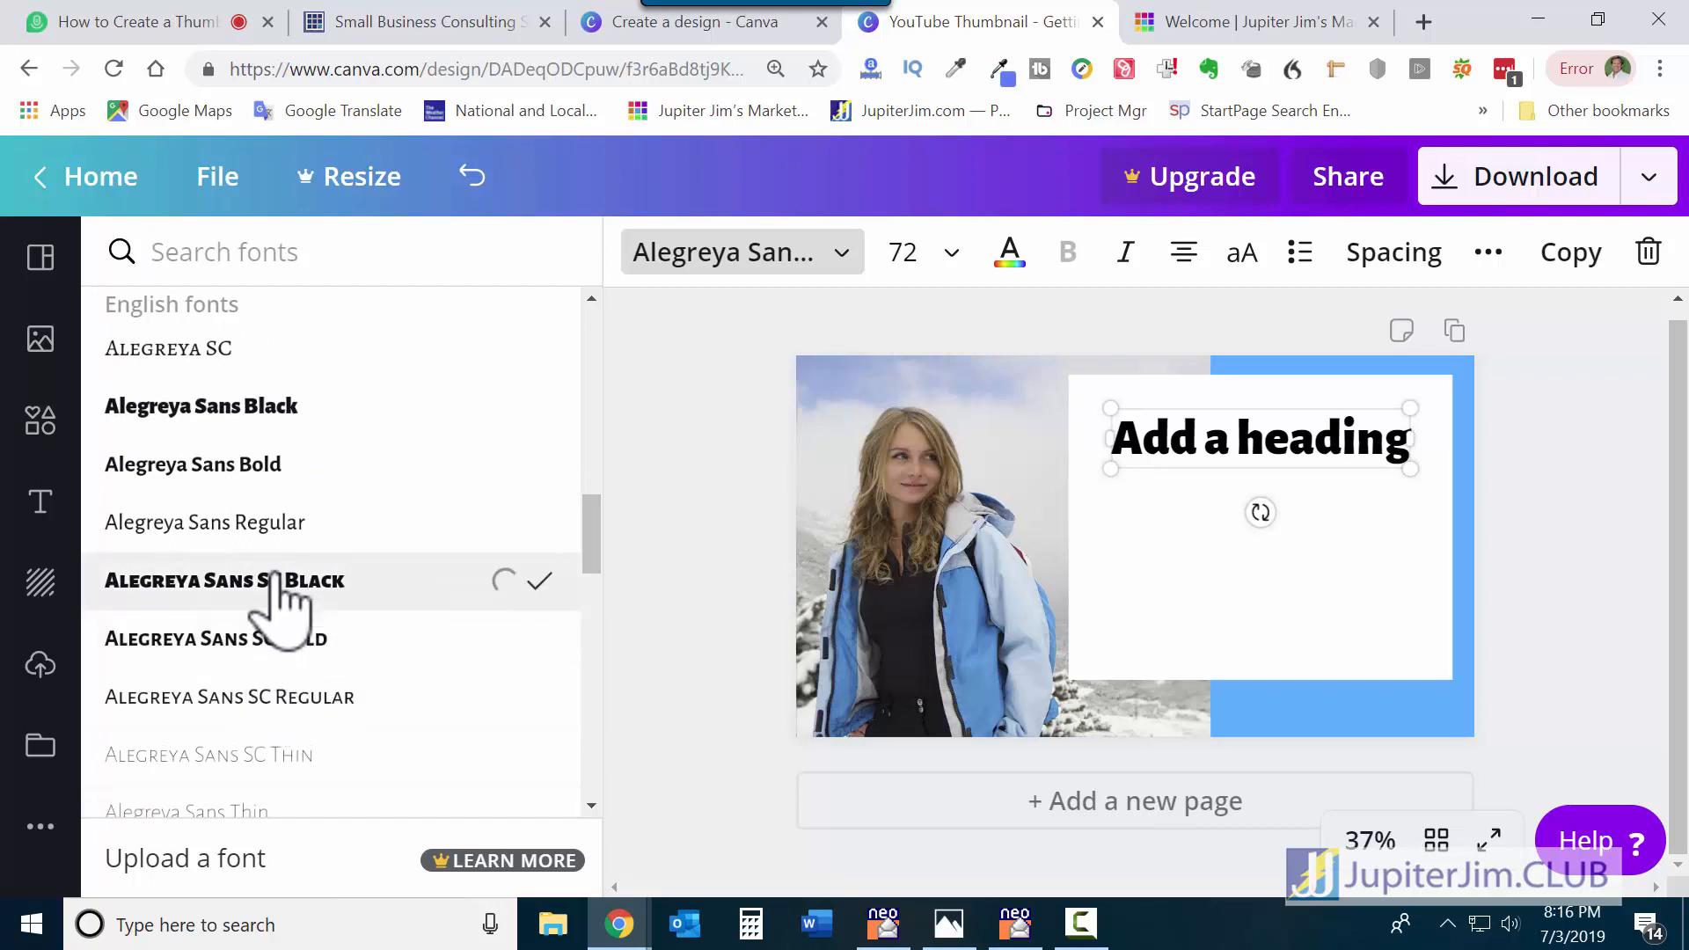
left_click(229, 421)
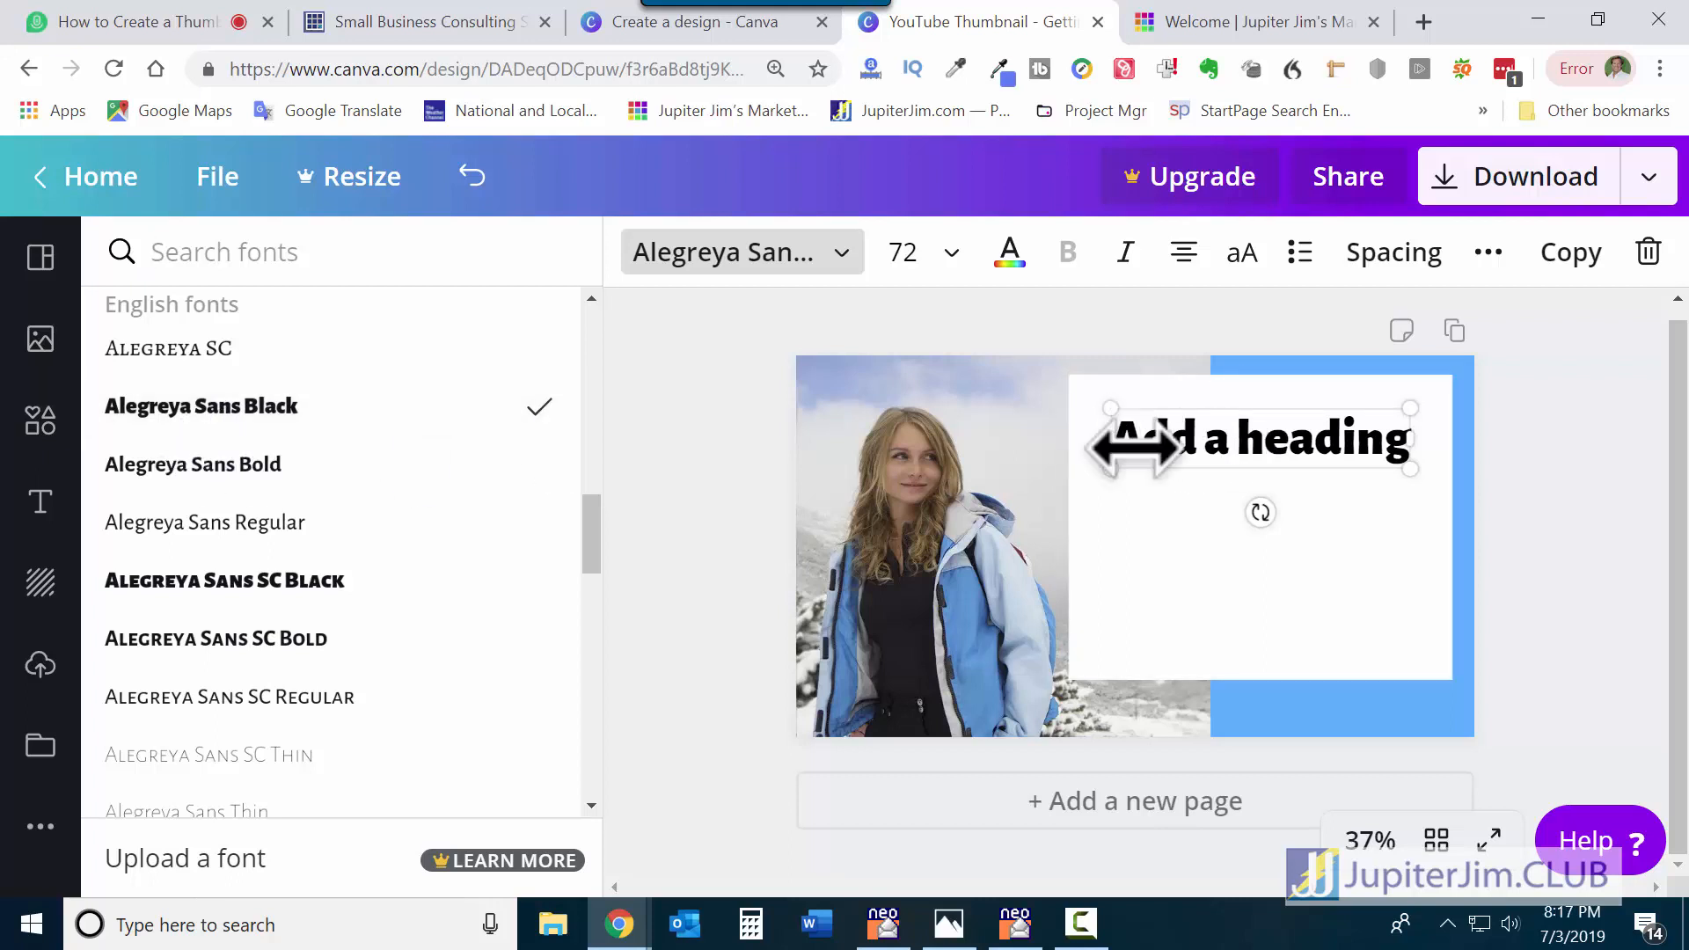
left_click_drag(1131, 445, 1213, 446)
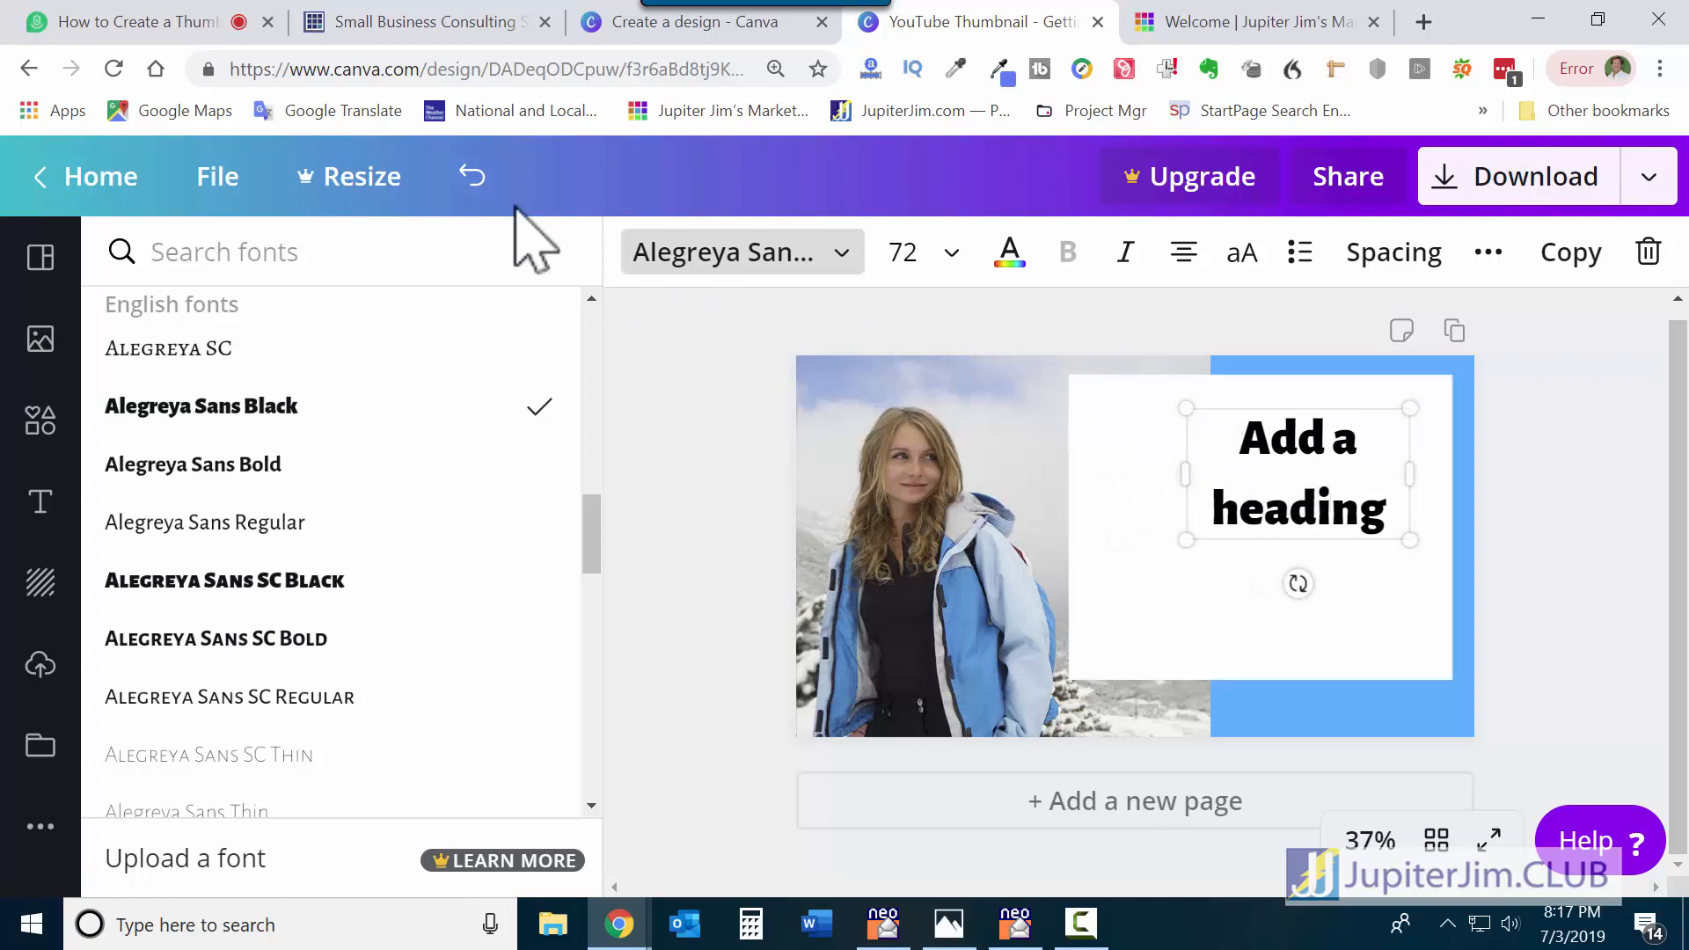
Undo the narrowing and replace the heading with 'How to Get Your First 1,000 Followers on Instagram'.
left_click(473, 178)
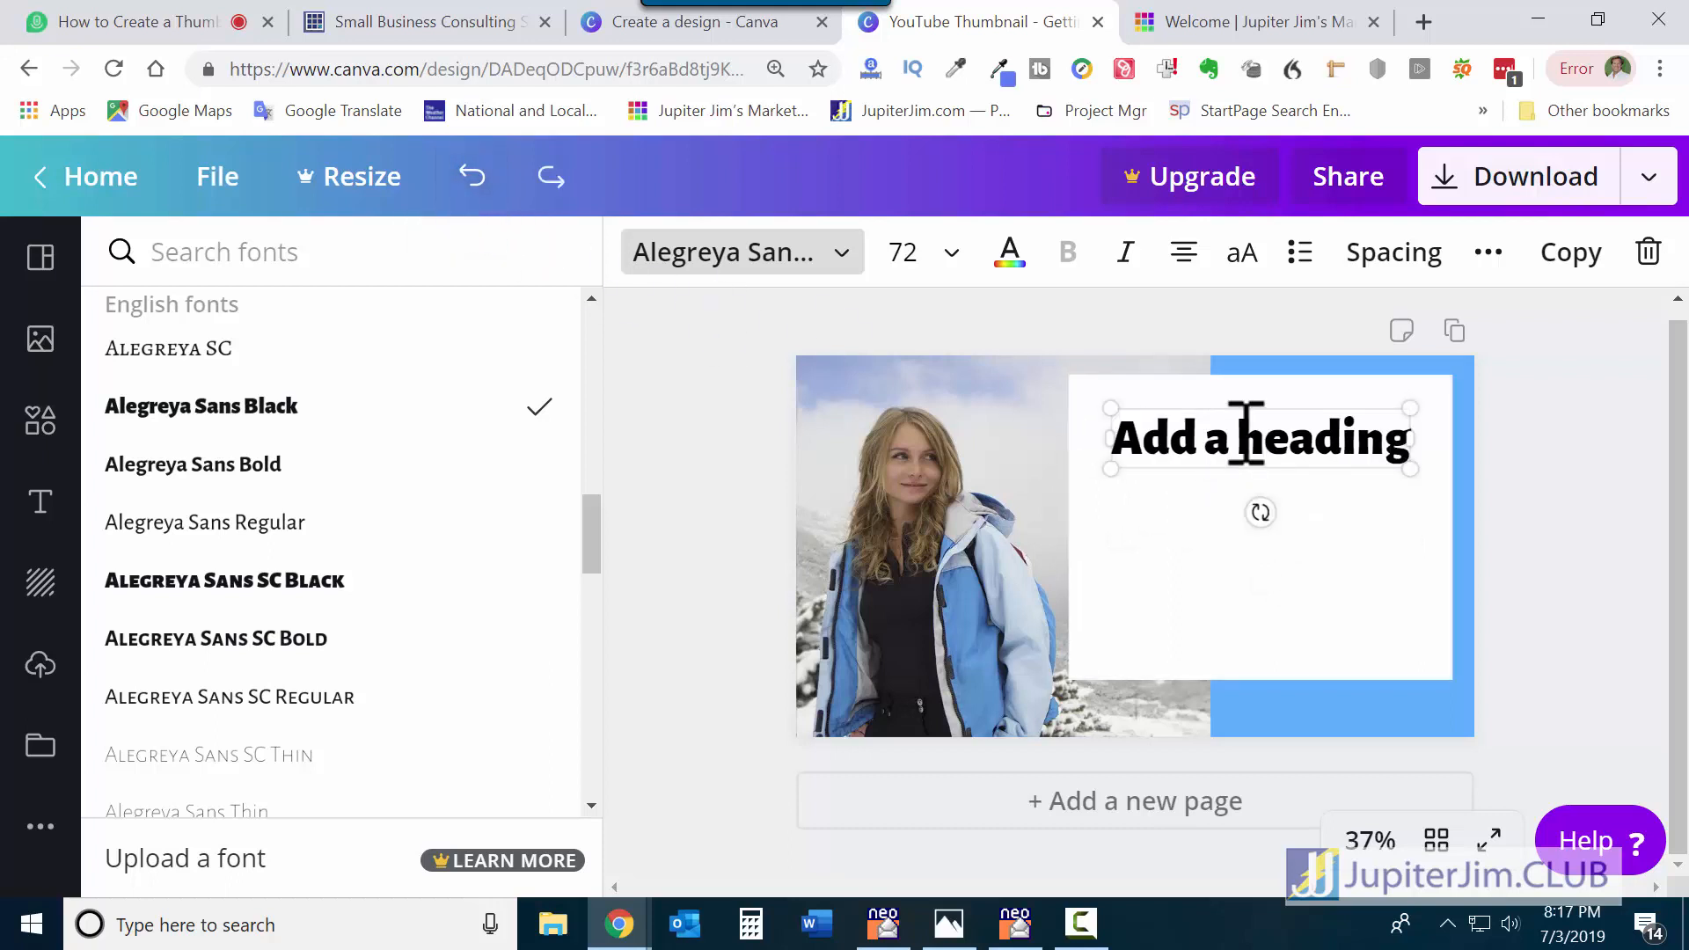
double_click(1252, 435)
triple_click(1251, 435)
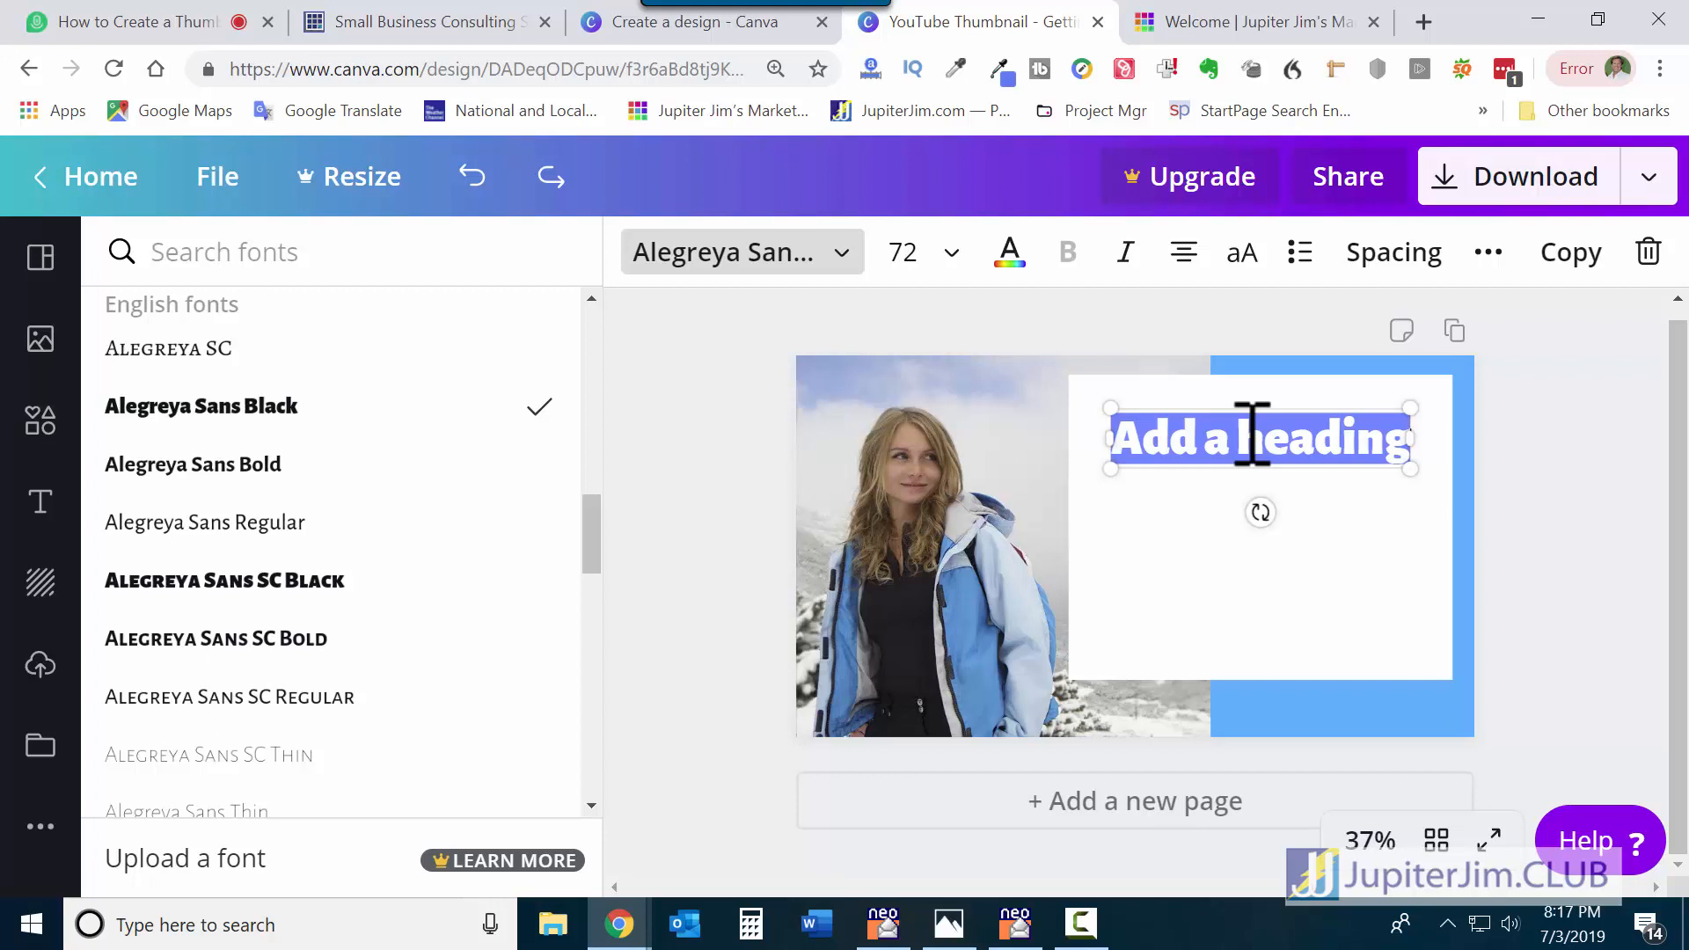
type("How to Get")
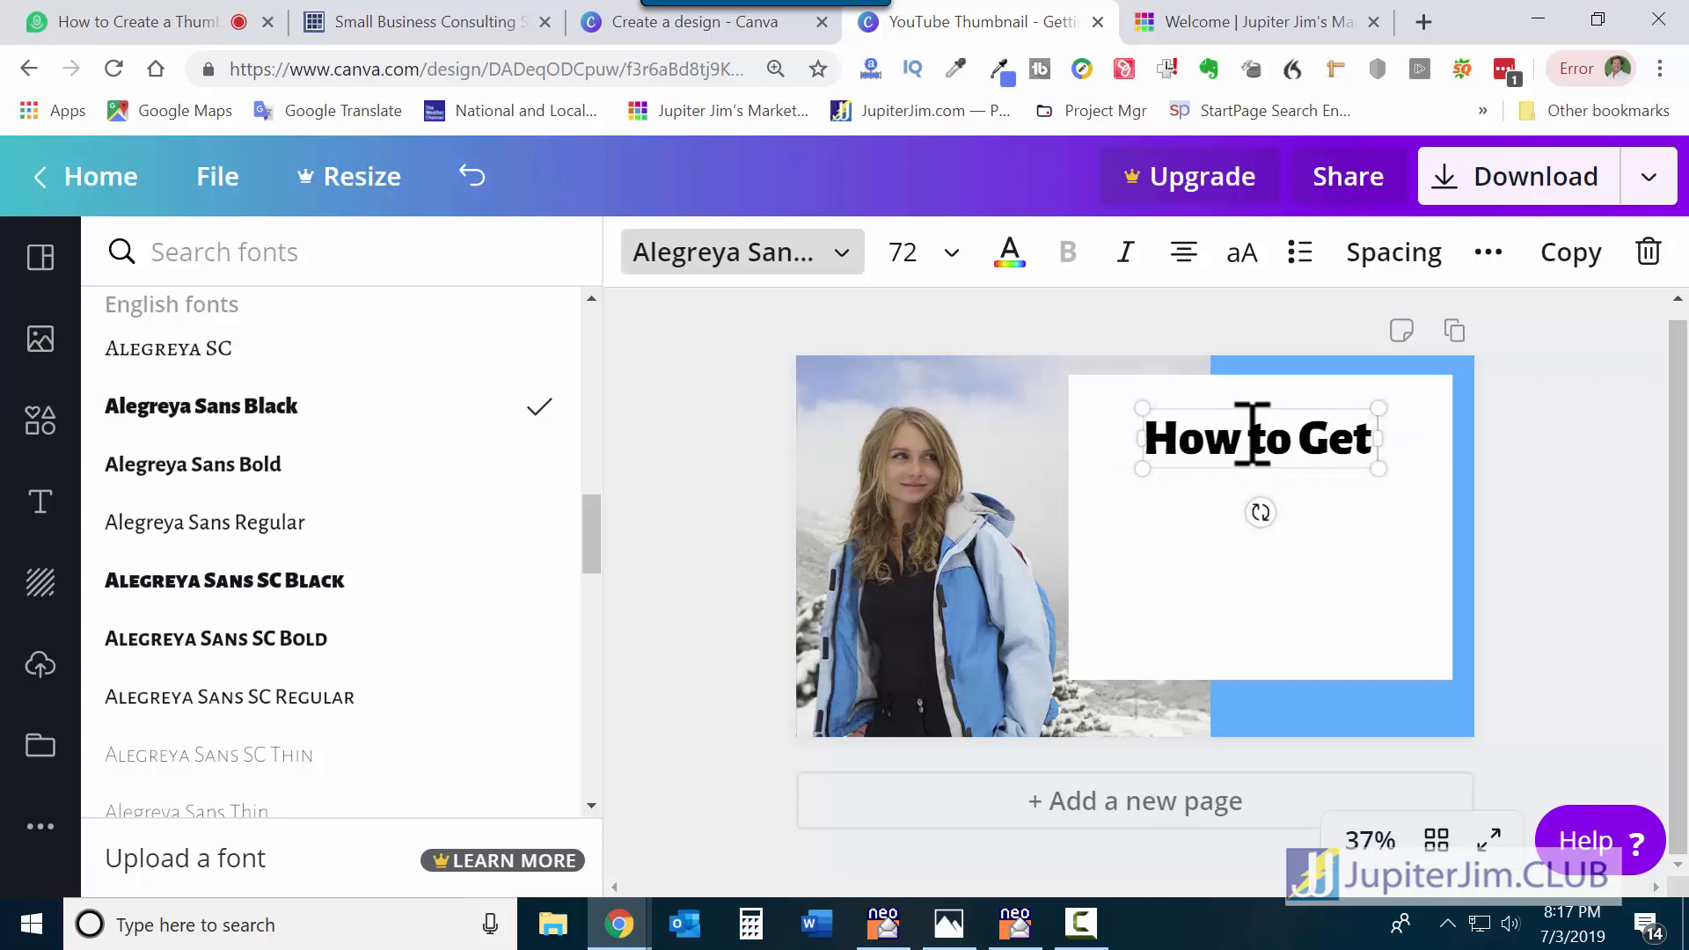
type(" Your First 1")
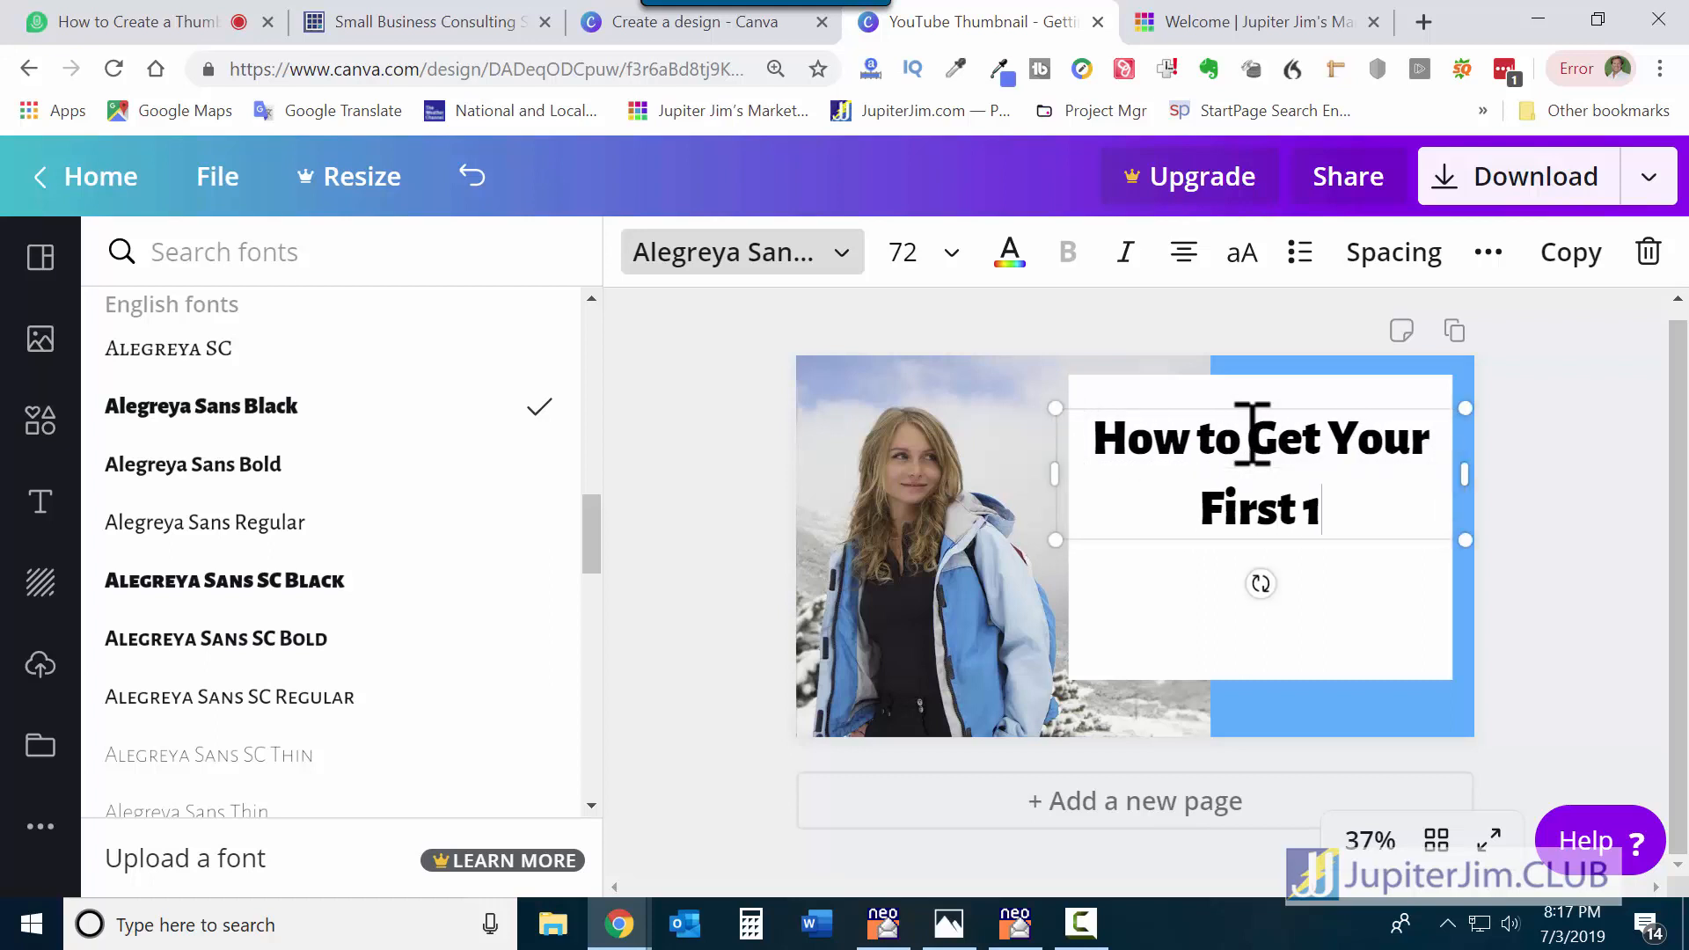
type(",000")
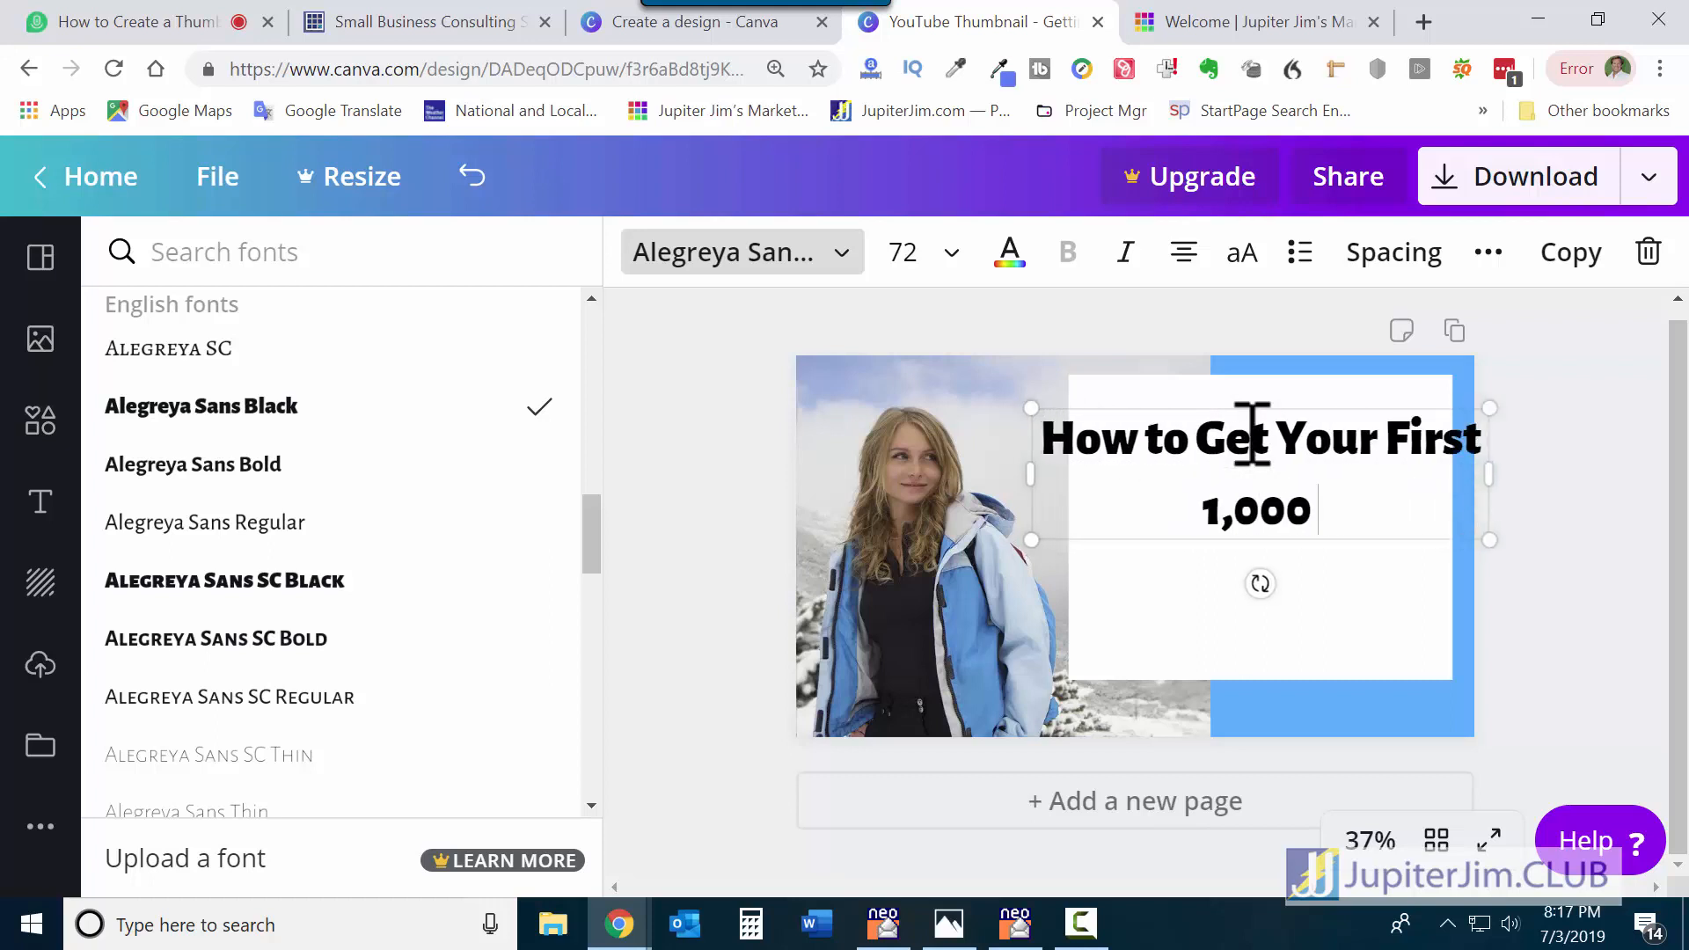
type(" Fol")
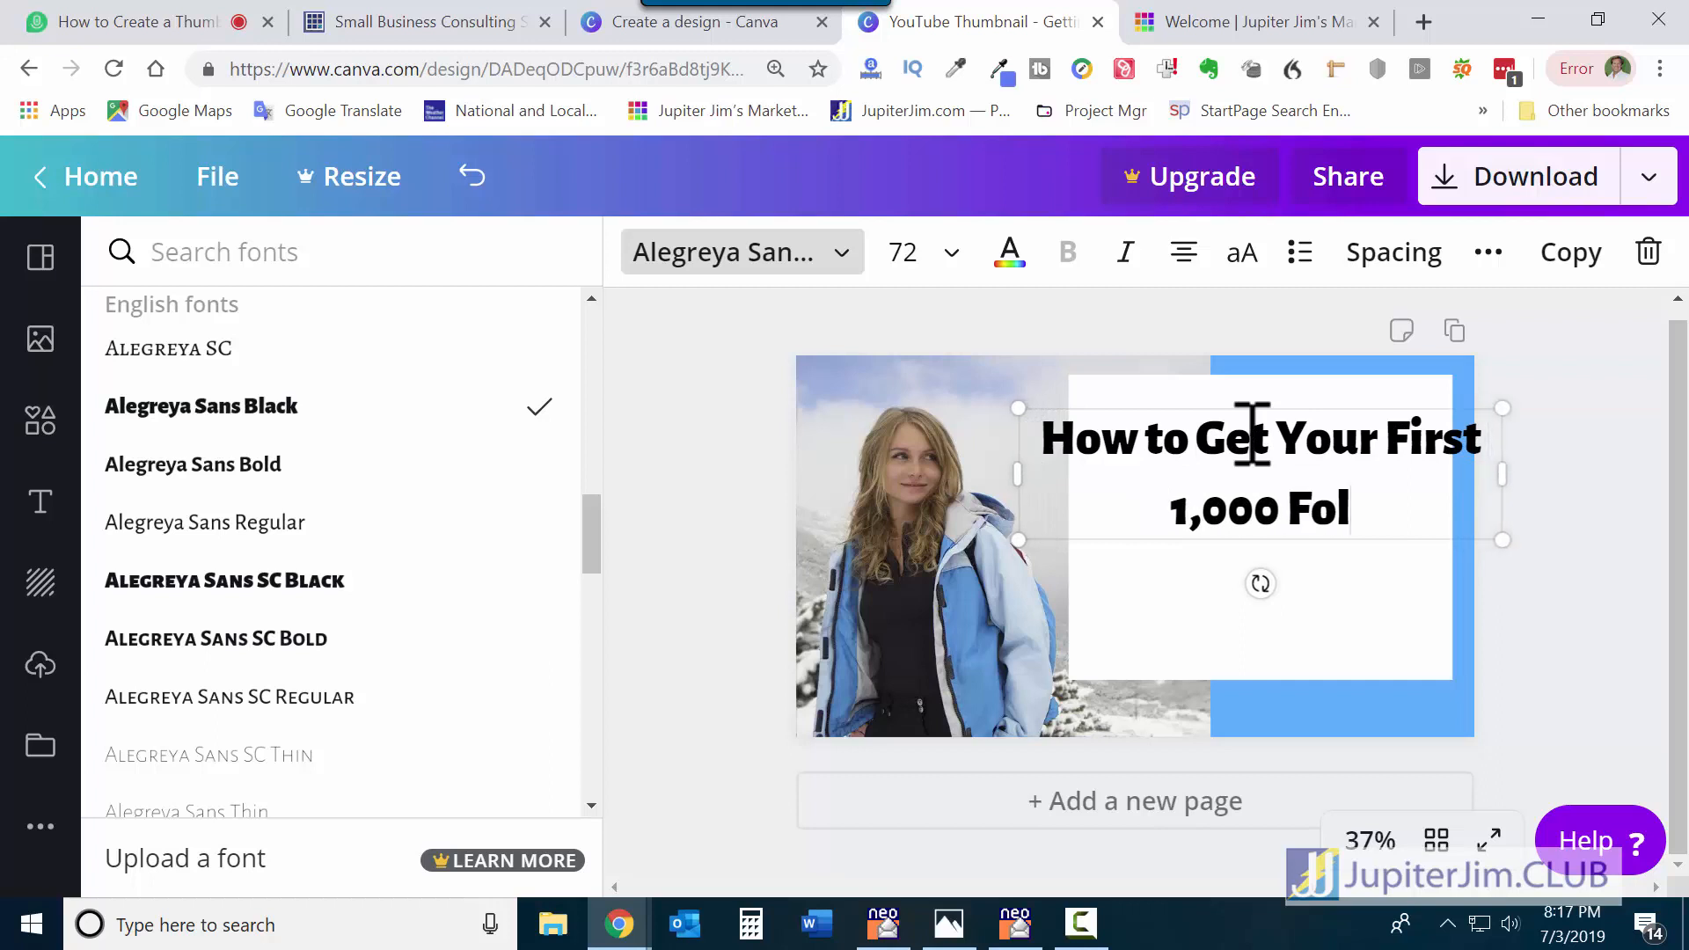
type("lowers")
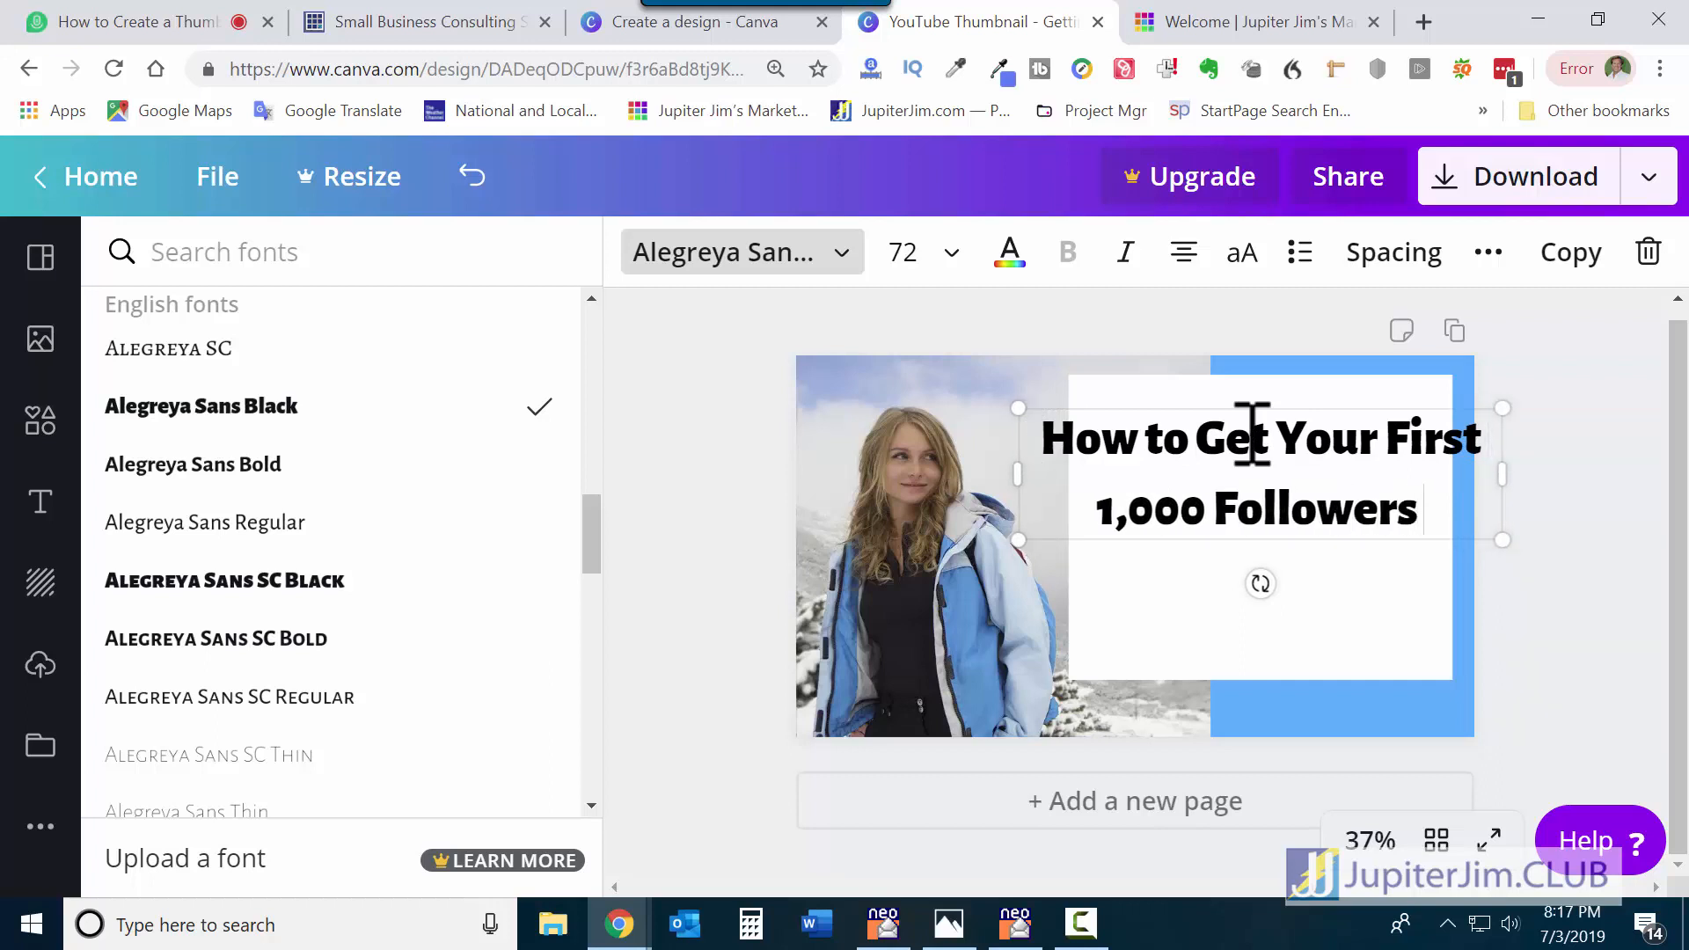
type(" on In")
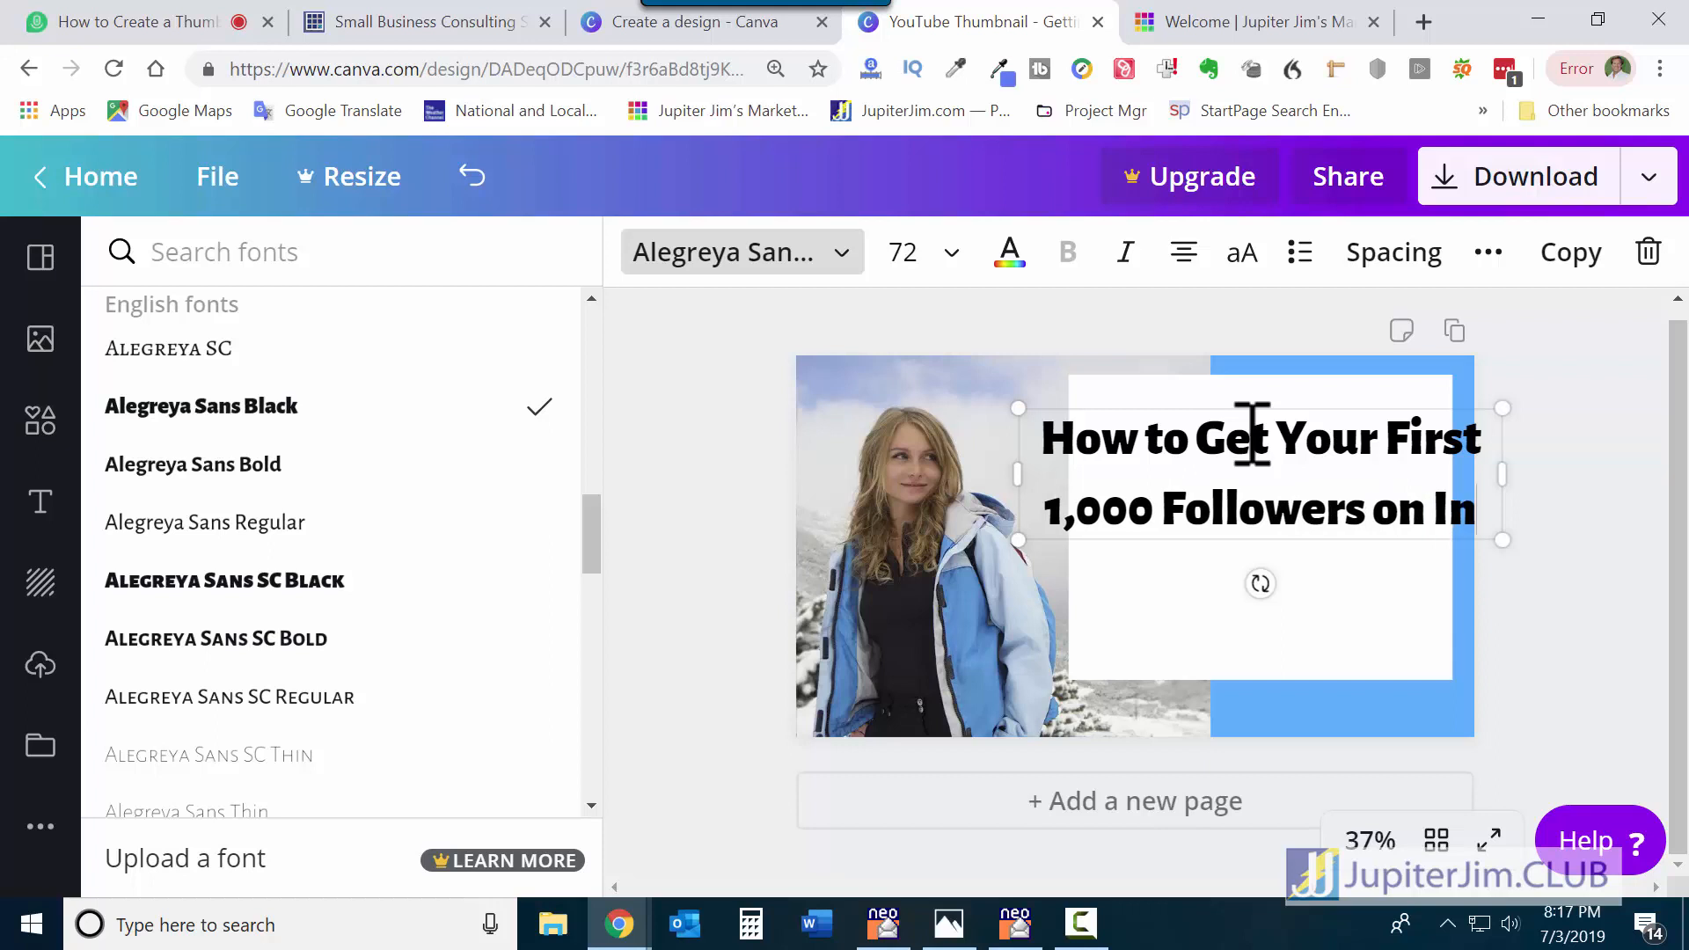
type("stagr")
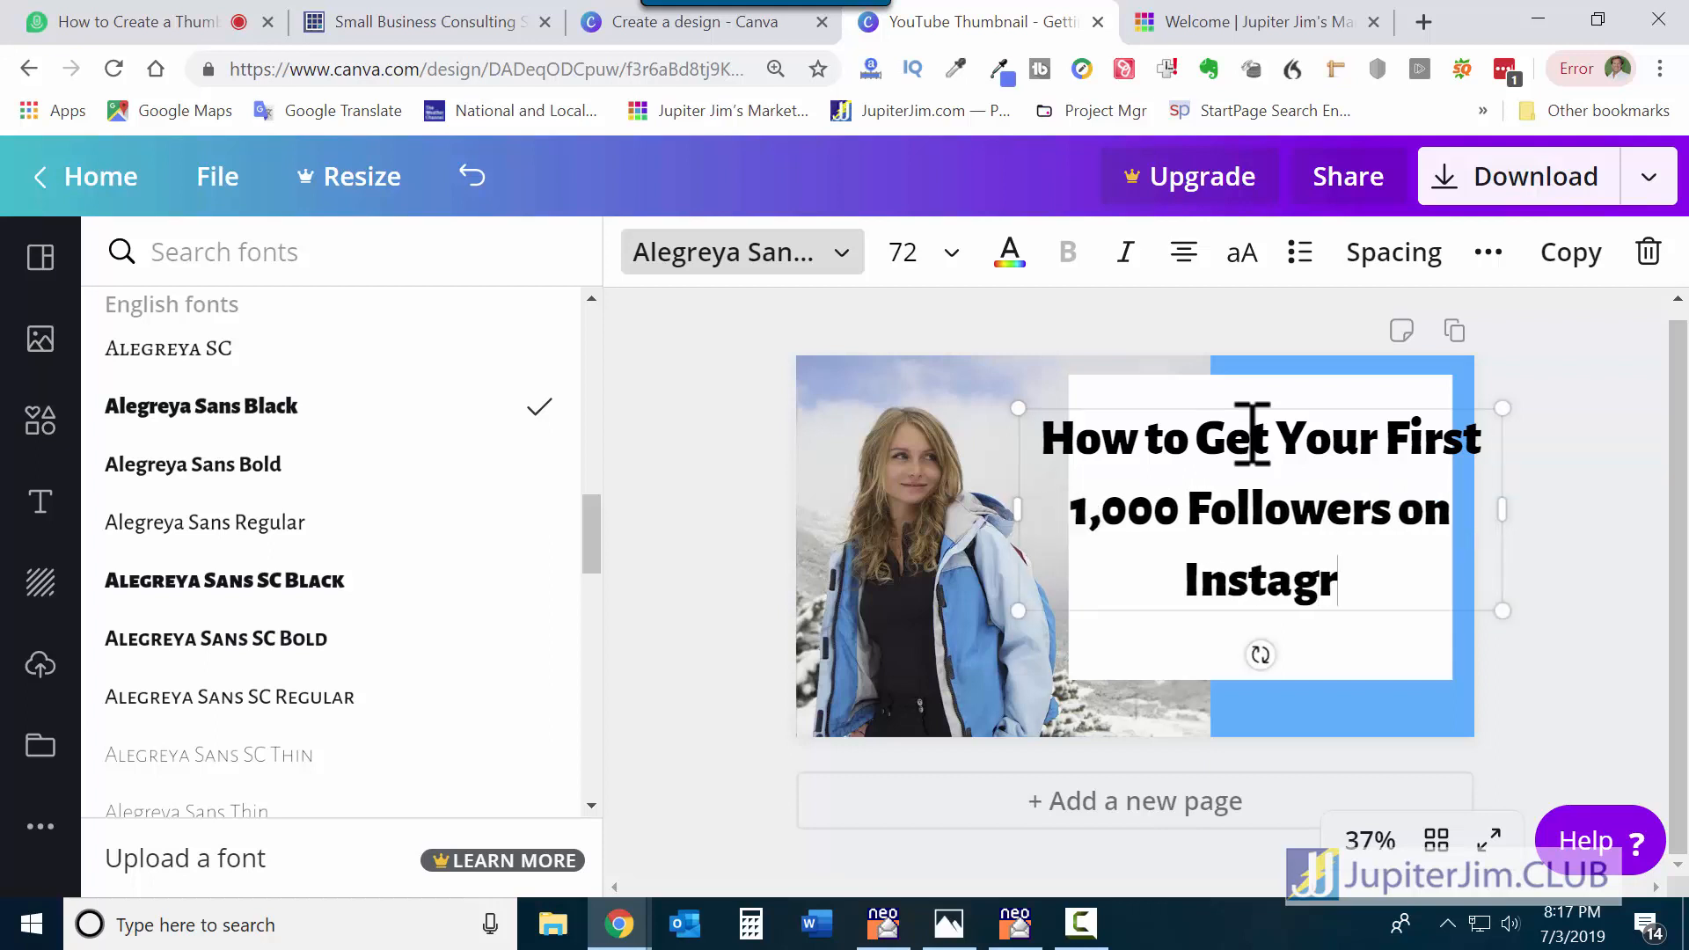
type("am")
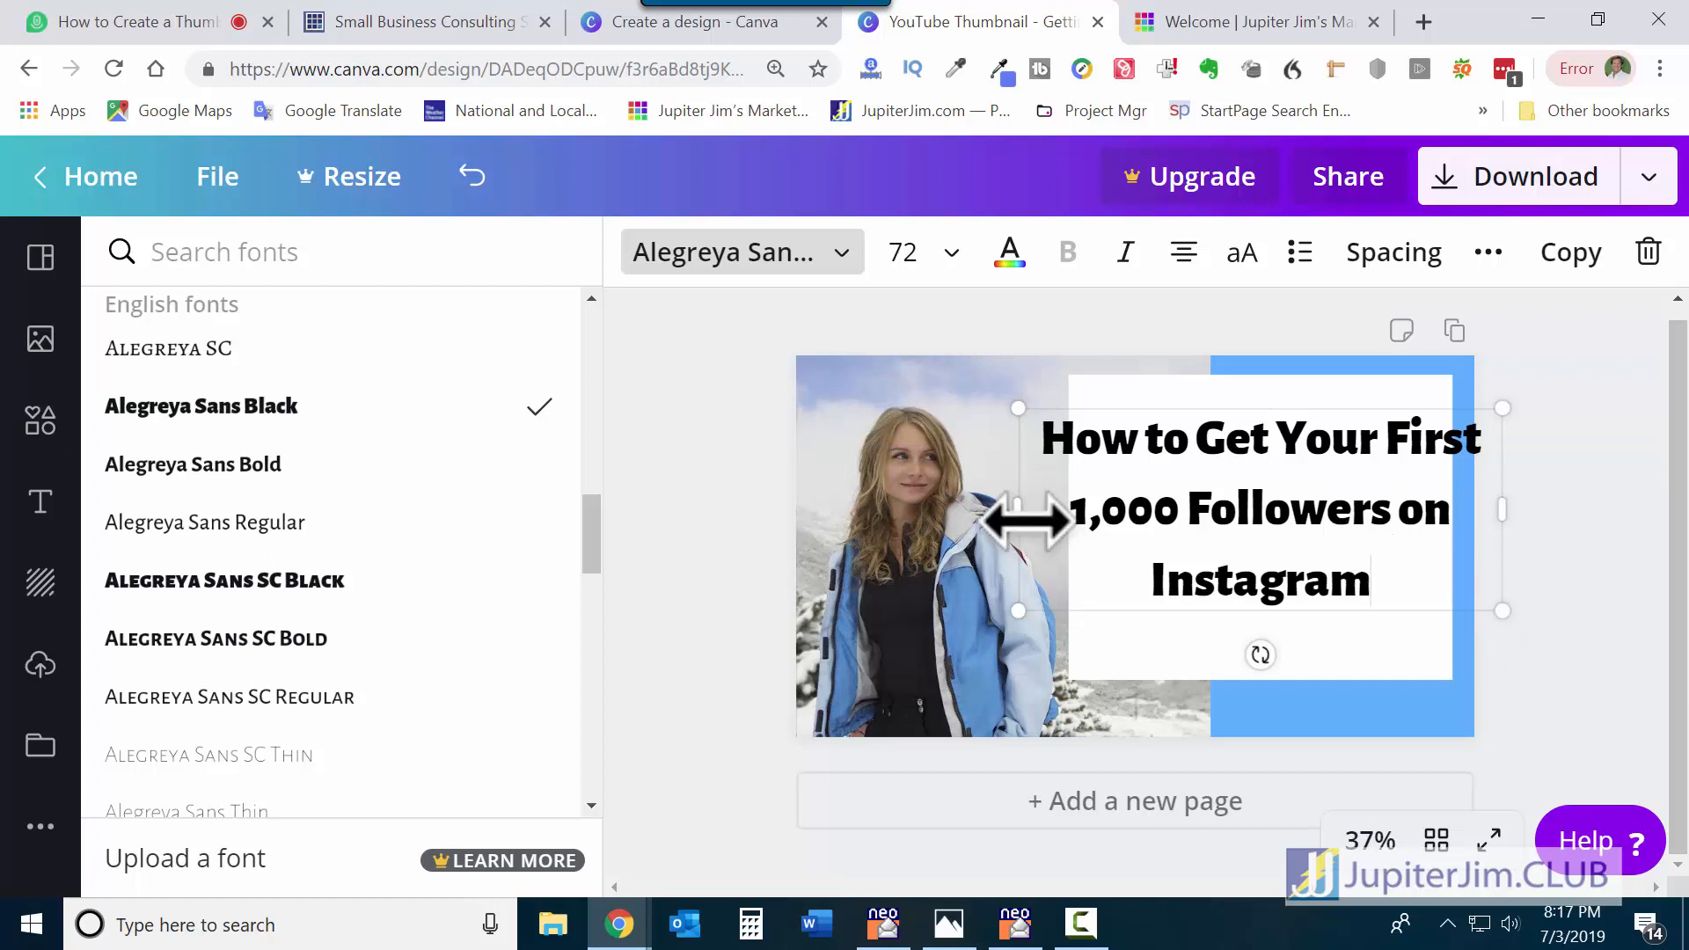
Narrow the heading box from both sides into four lines and nudge it slightly up.
left_click_drag(1025, 519, 1069, 510)
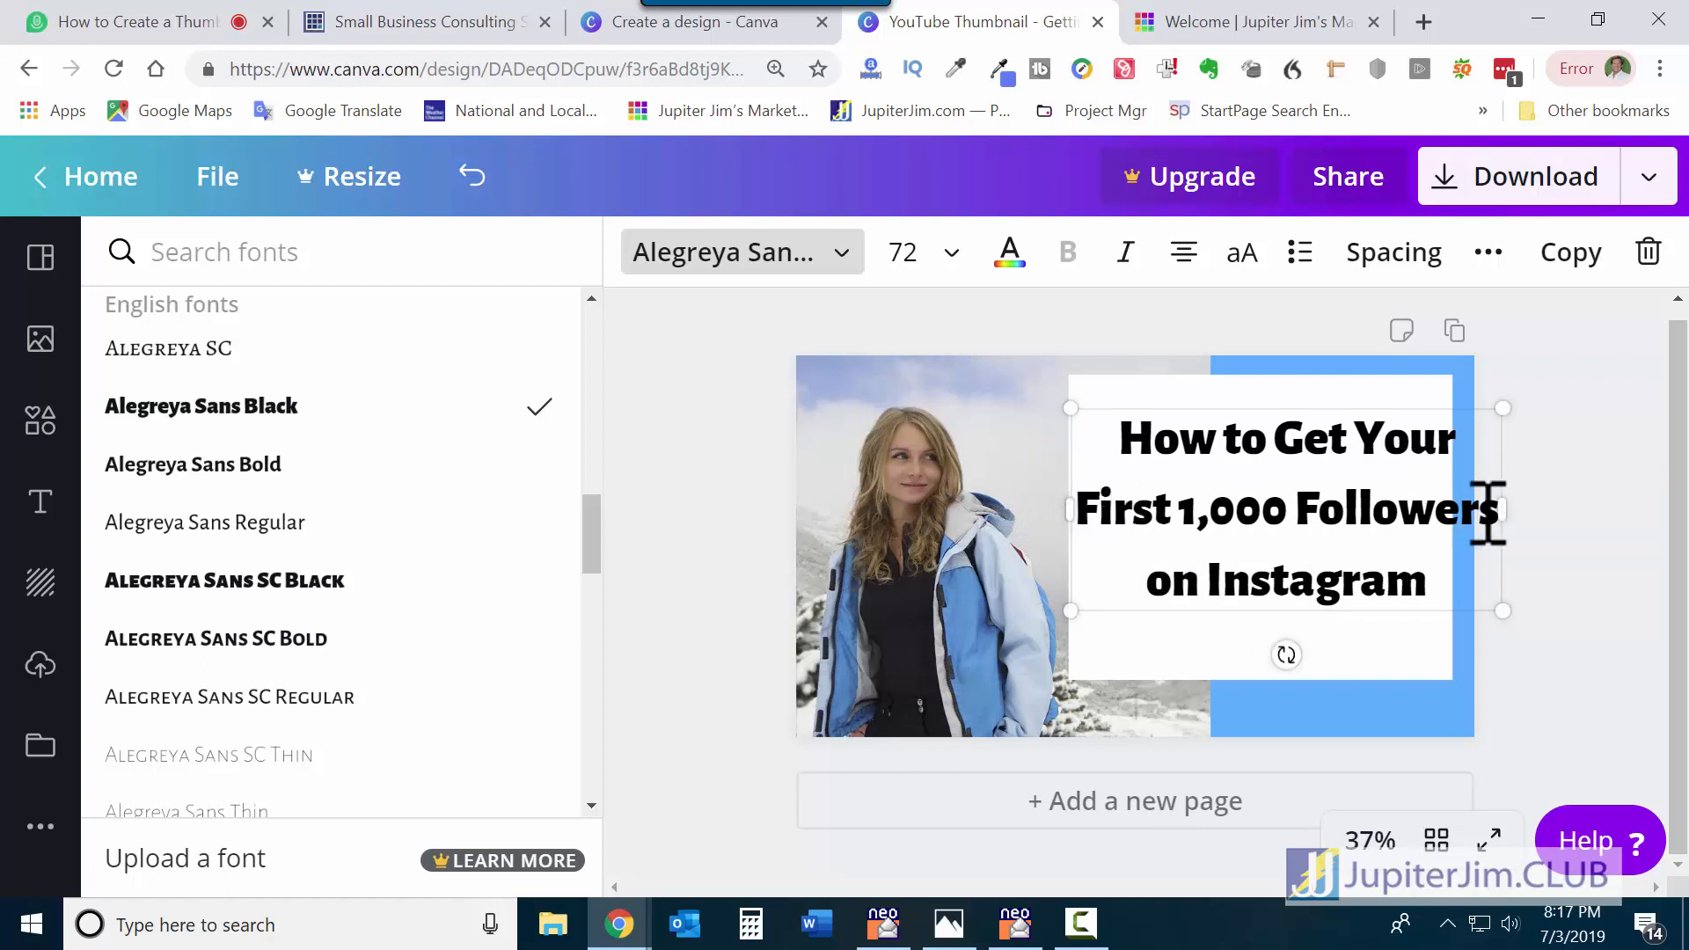
left_click_drag(1506, 515, 1459, 503)
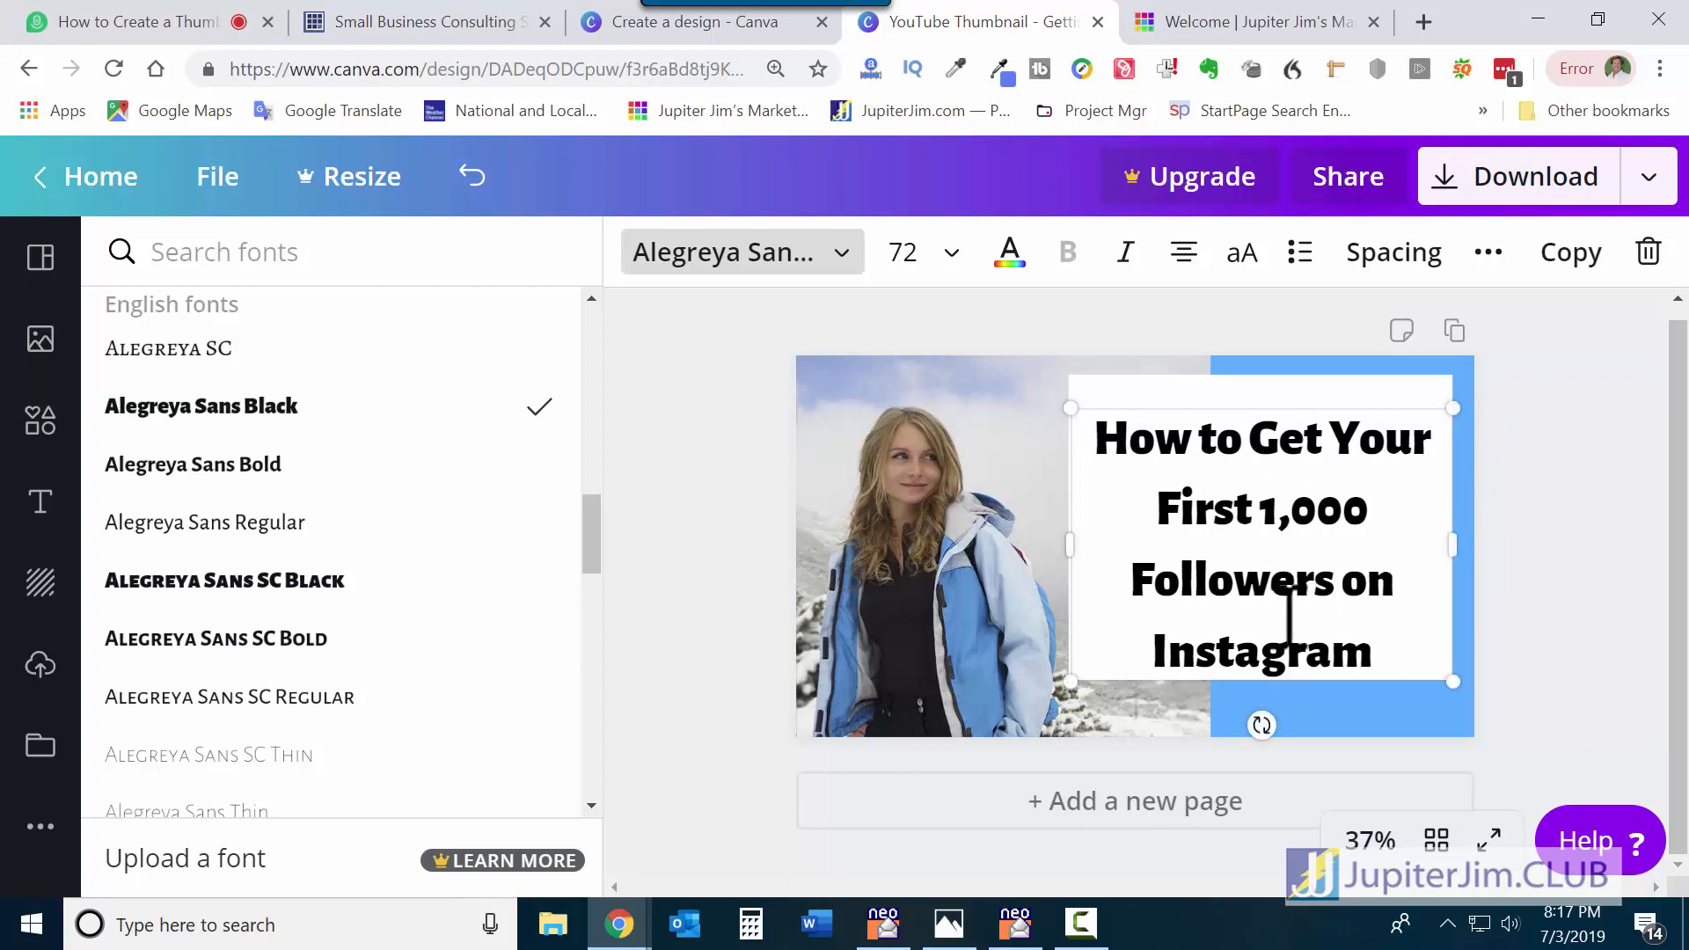
left_click(1599, 502)
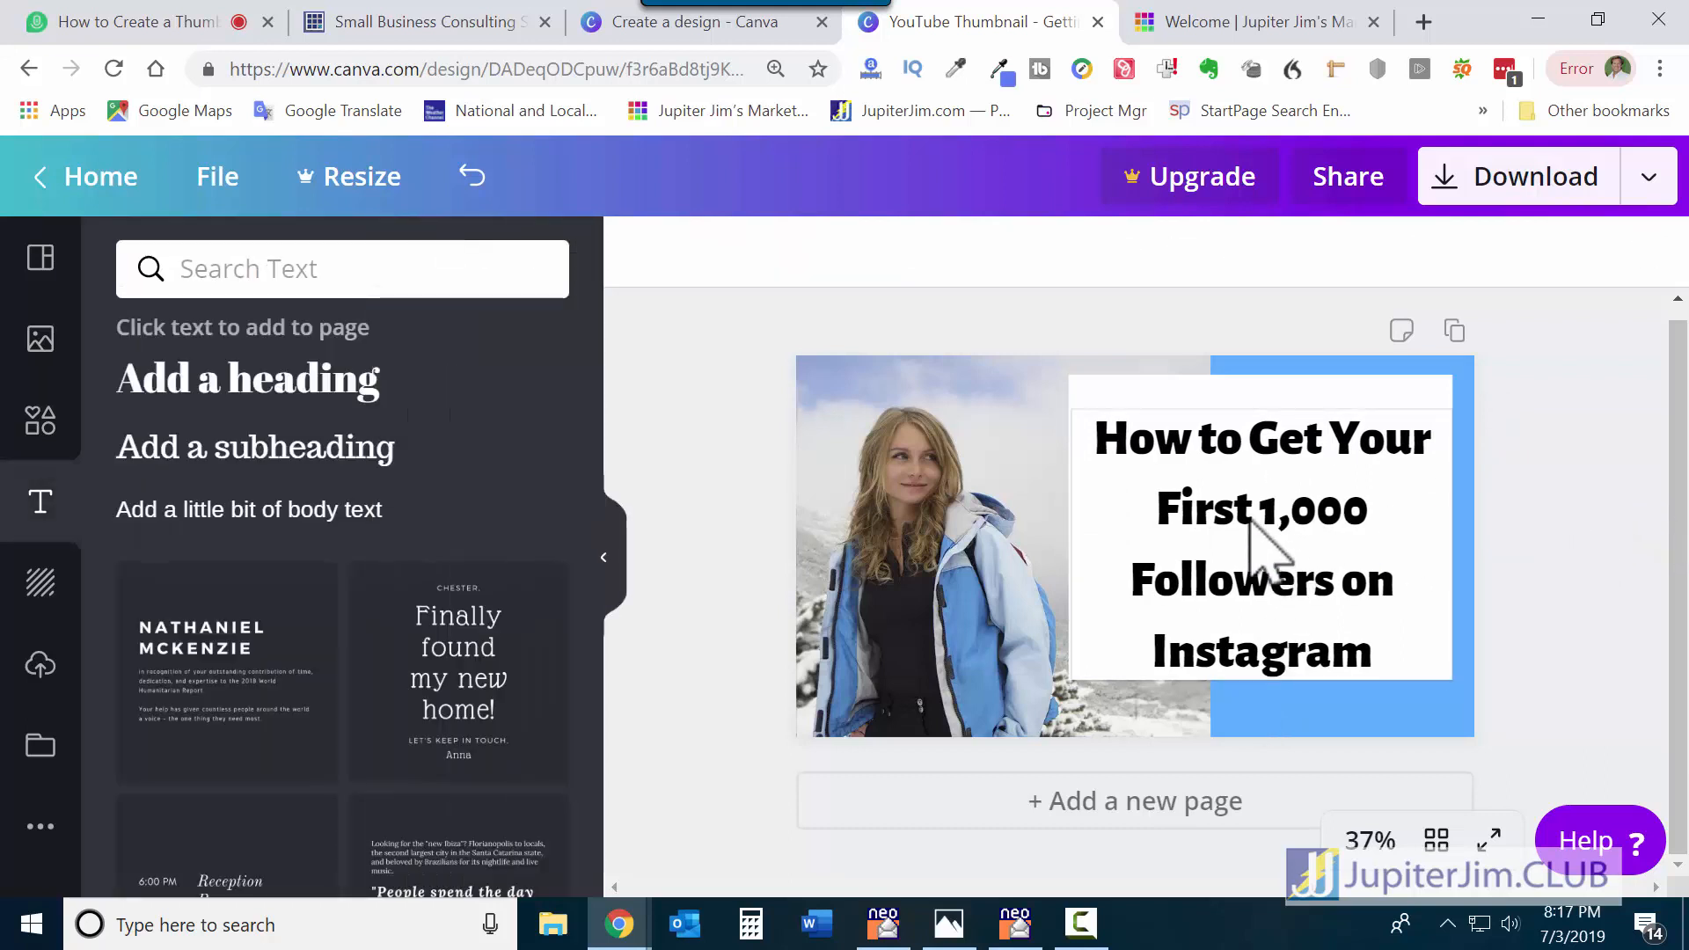
left_click(1250, 519)
left_click_drag(1250, 519, 1254, 497)
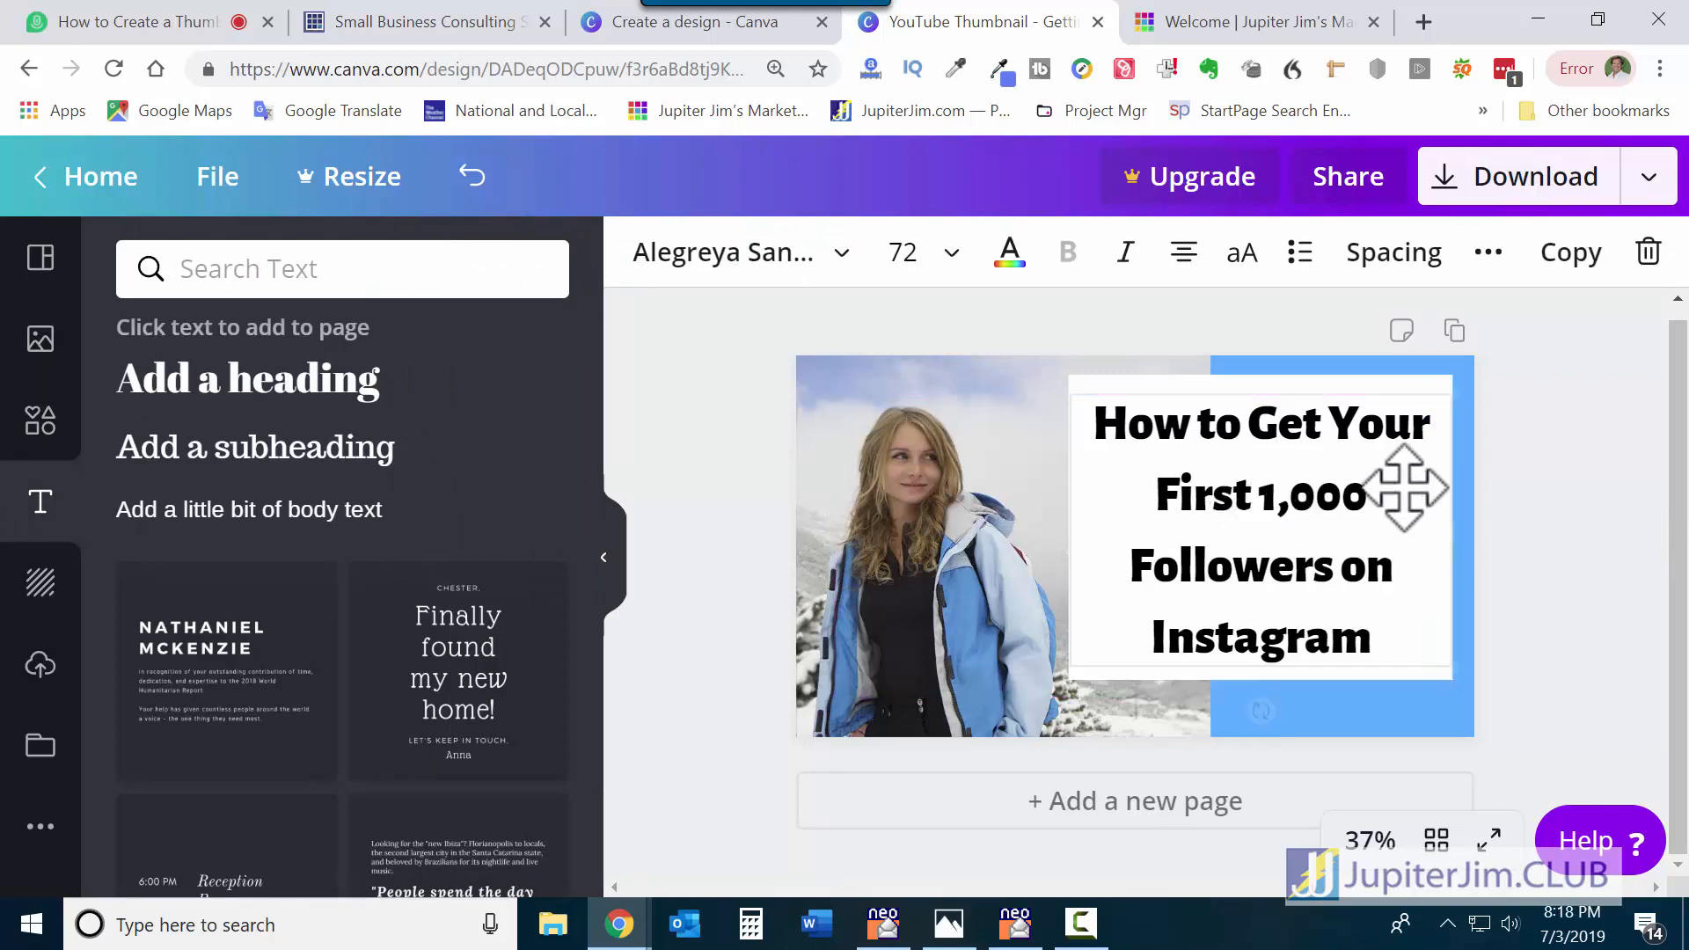
left_click(1597, 467)
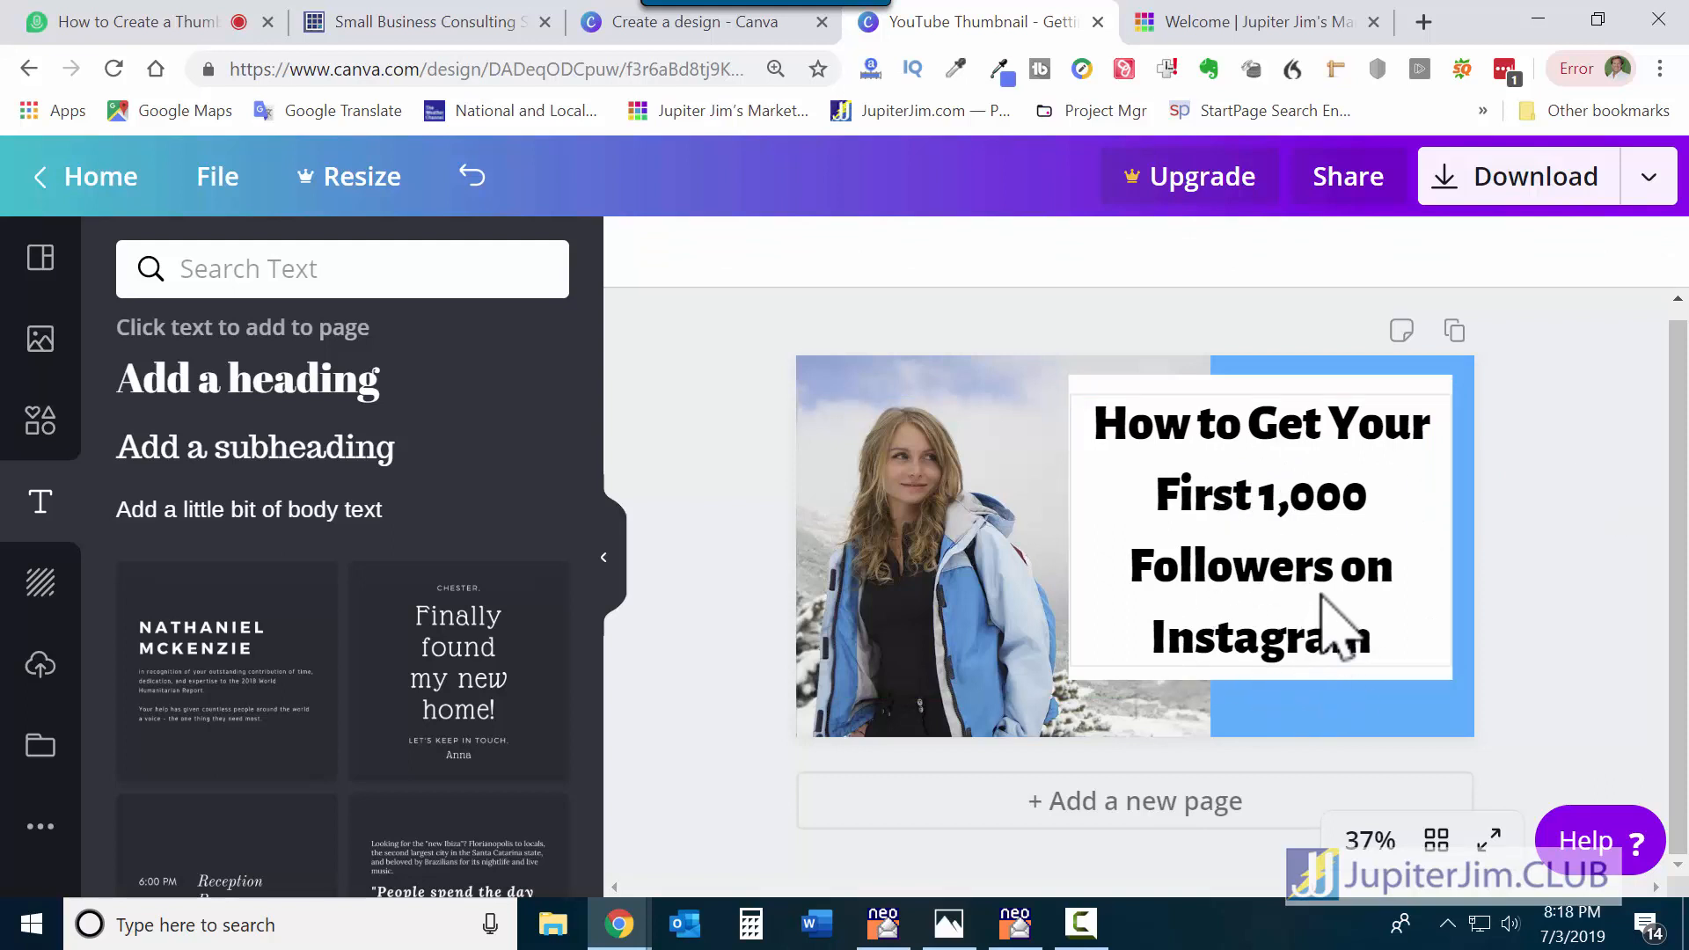
left_click(1276, 581)
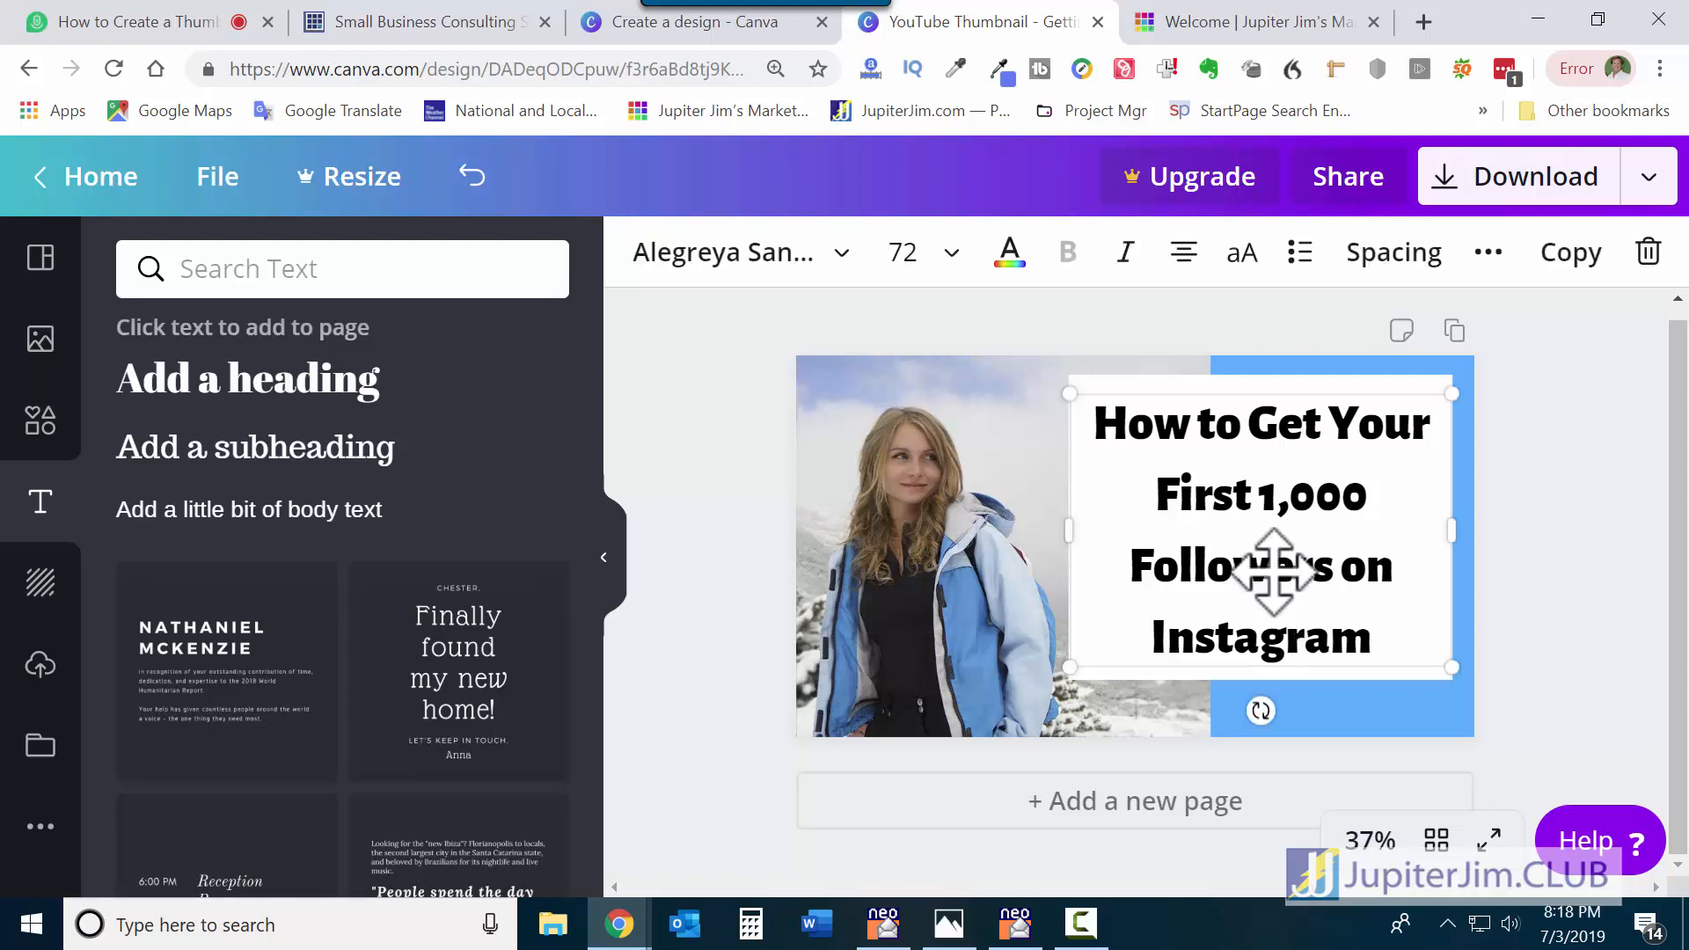
Colour the heading text blue-violet #5271ff after briefly trying purple.
left_click(1010, 254)
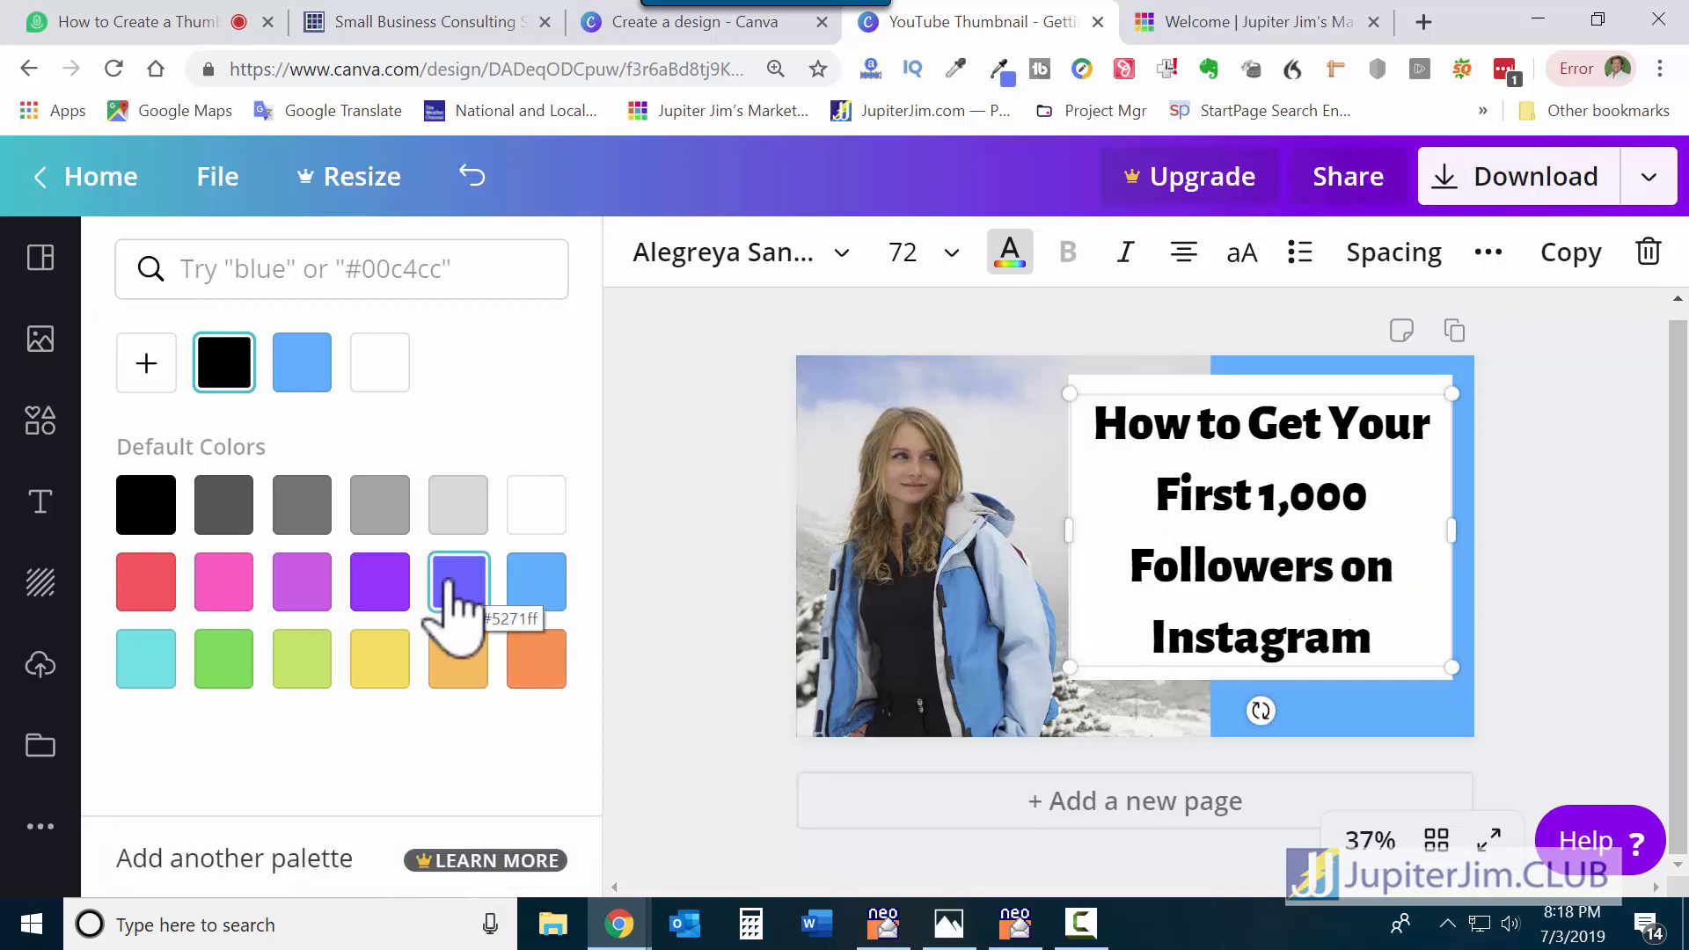
left_click(380, 584)
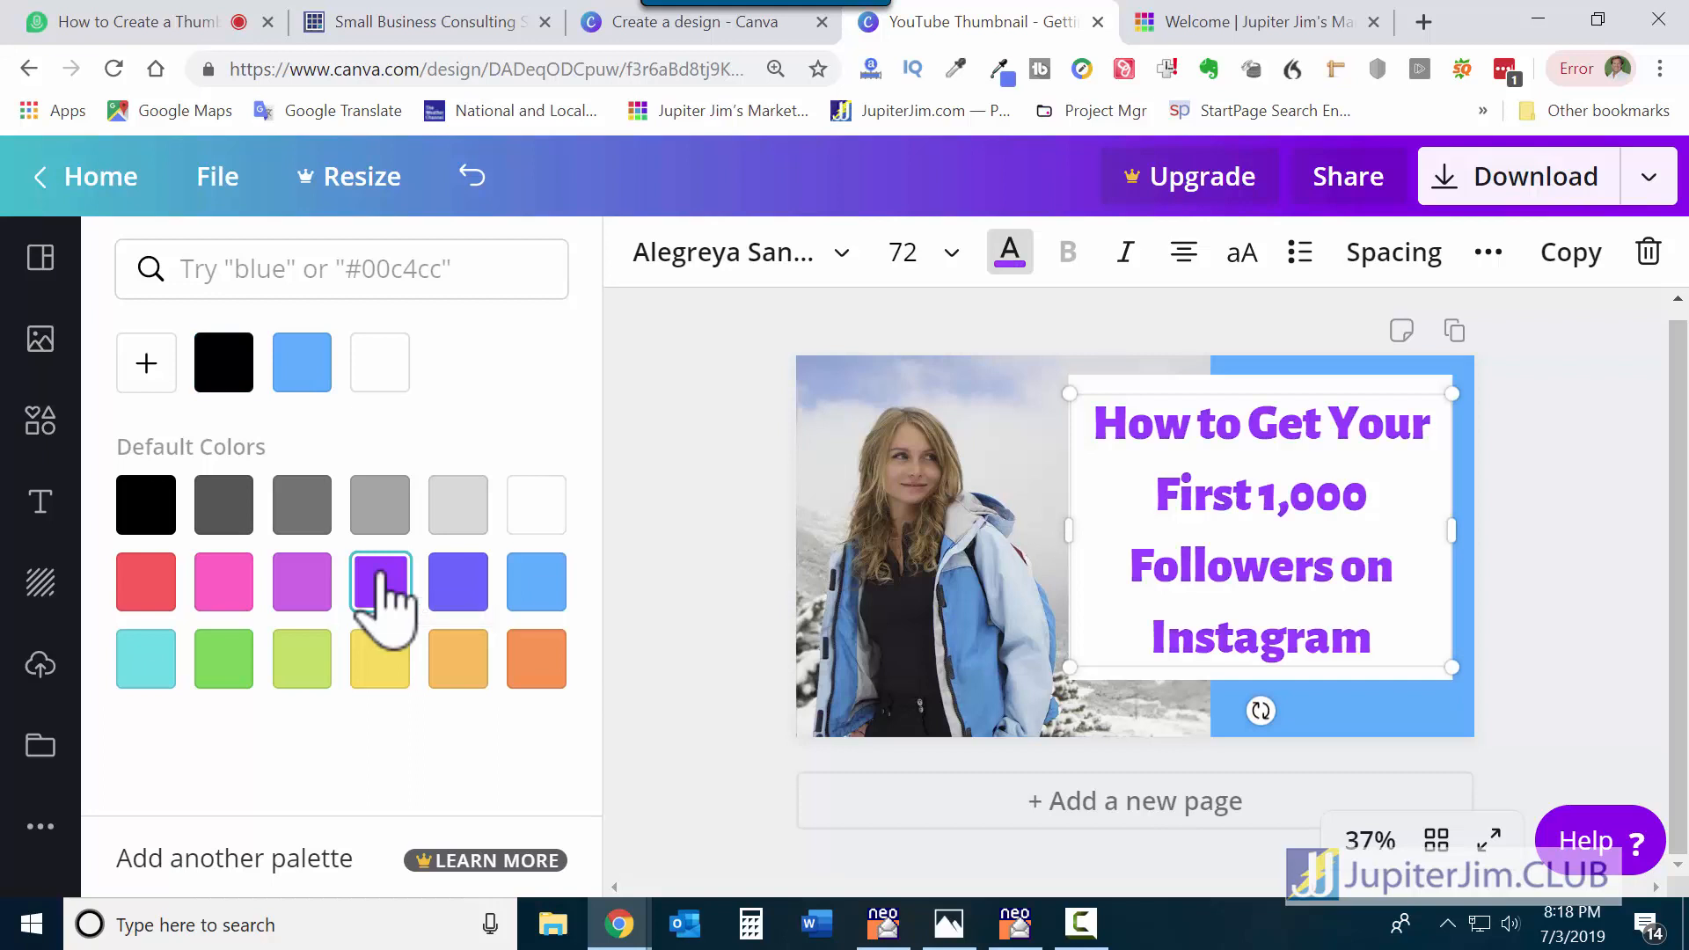
left_click(456, 582)
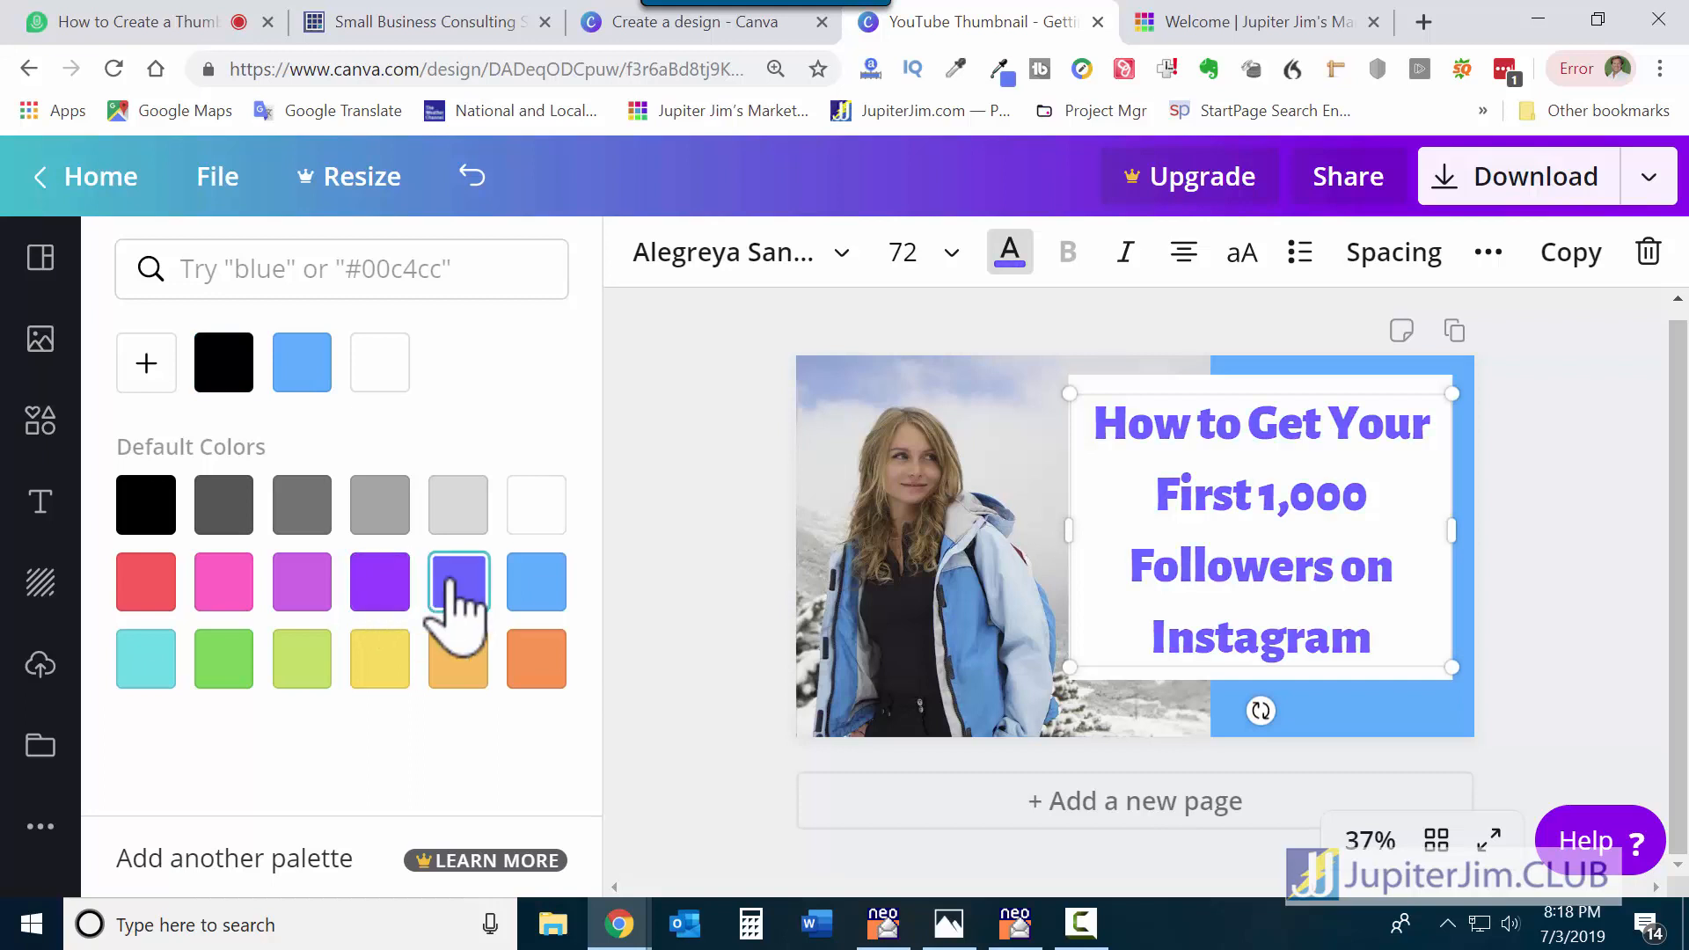
left_click(1613, 499)
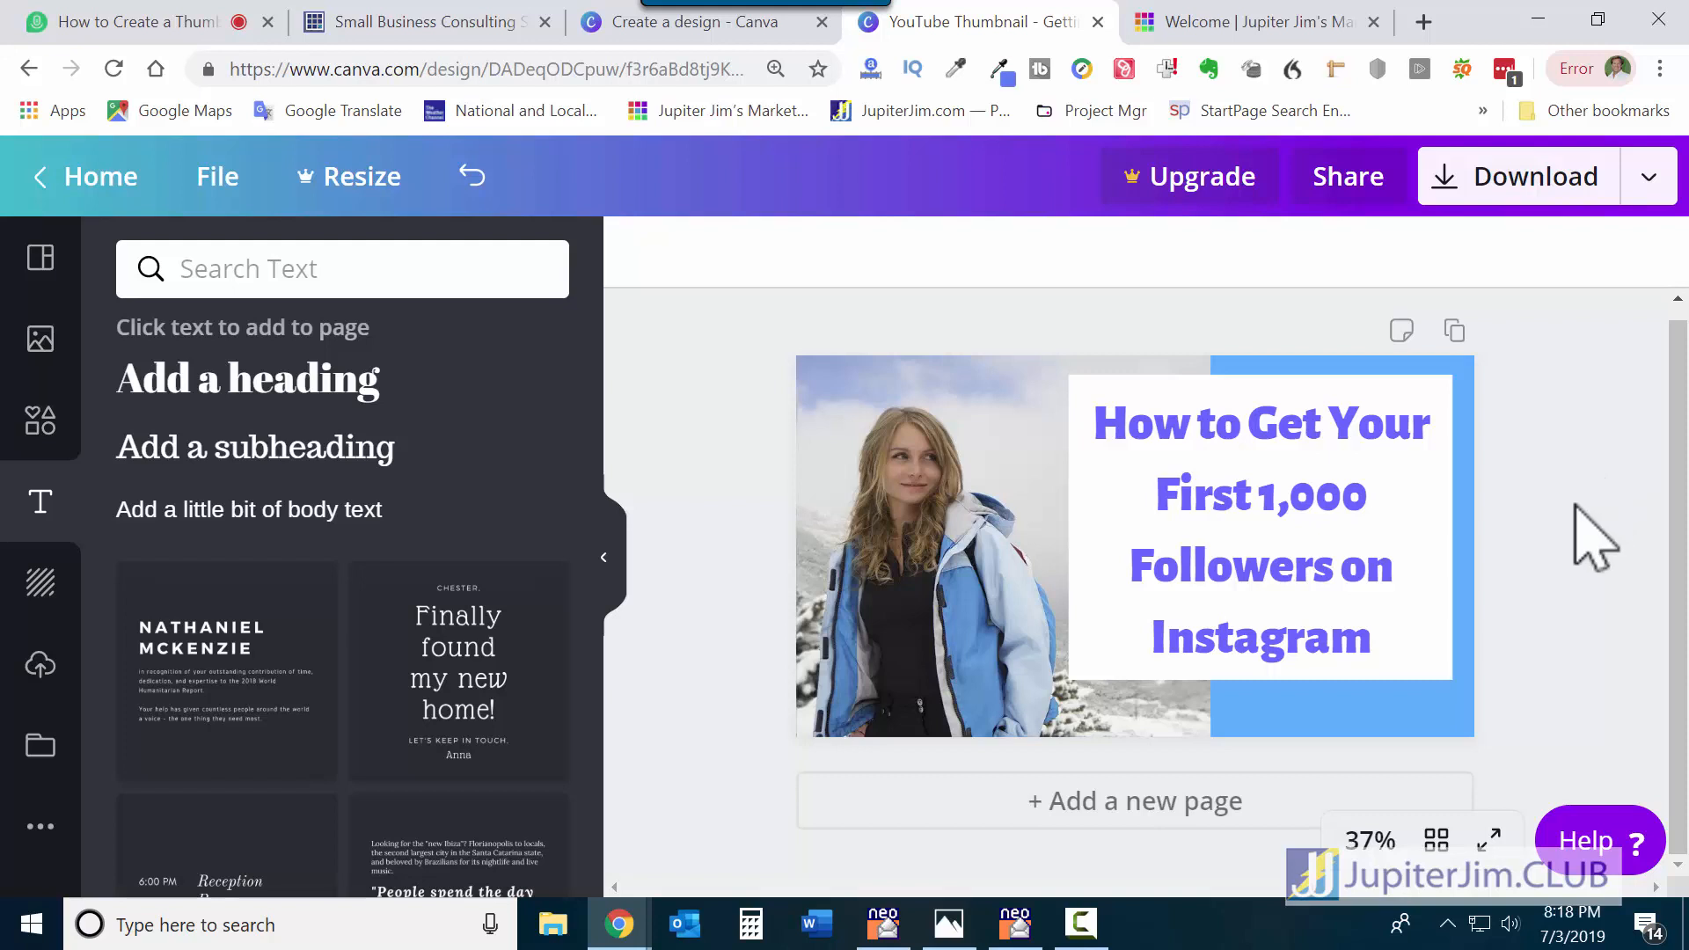
Add the uploaded JupiterJim.CLUB logo, shrink it to about 308×66, and place it lower right.
left_click(40, 669)
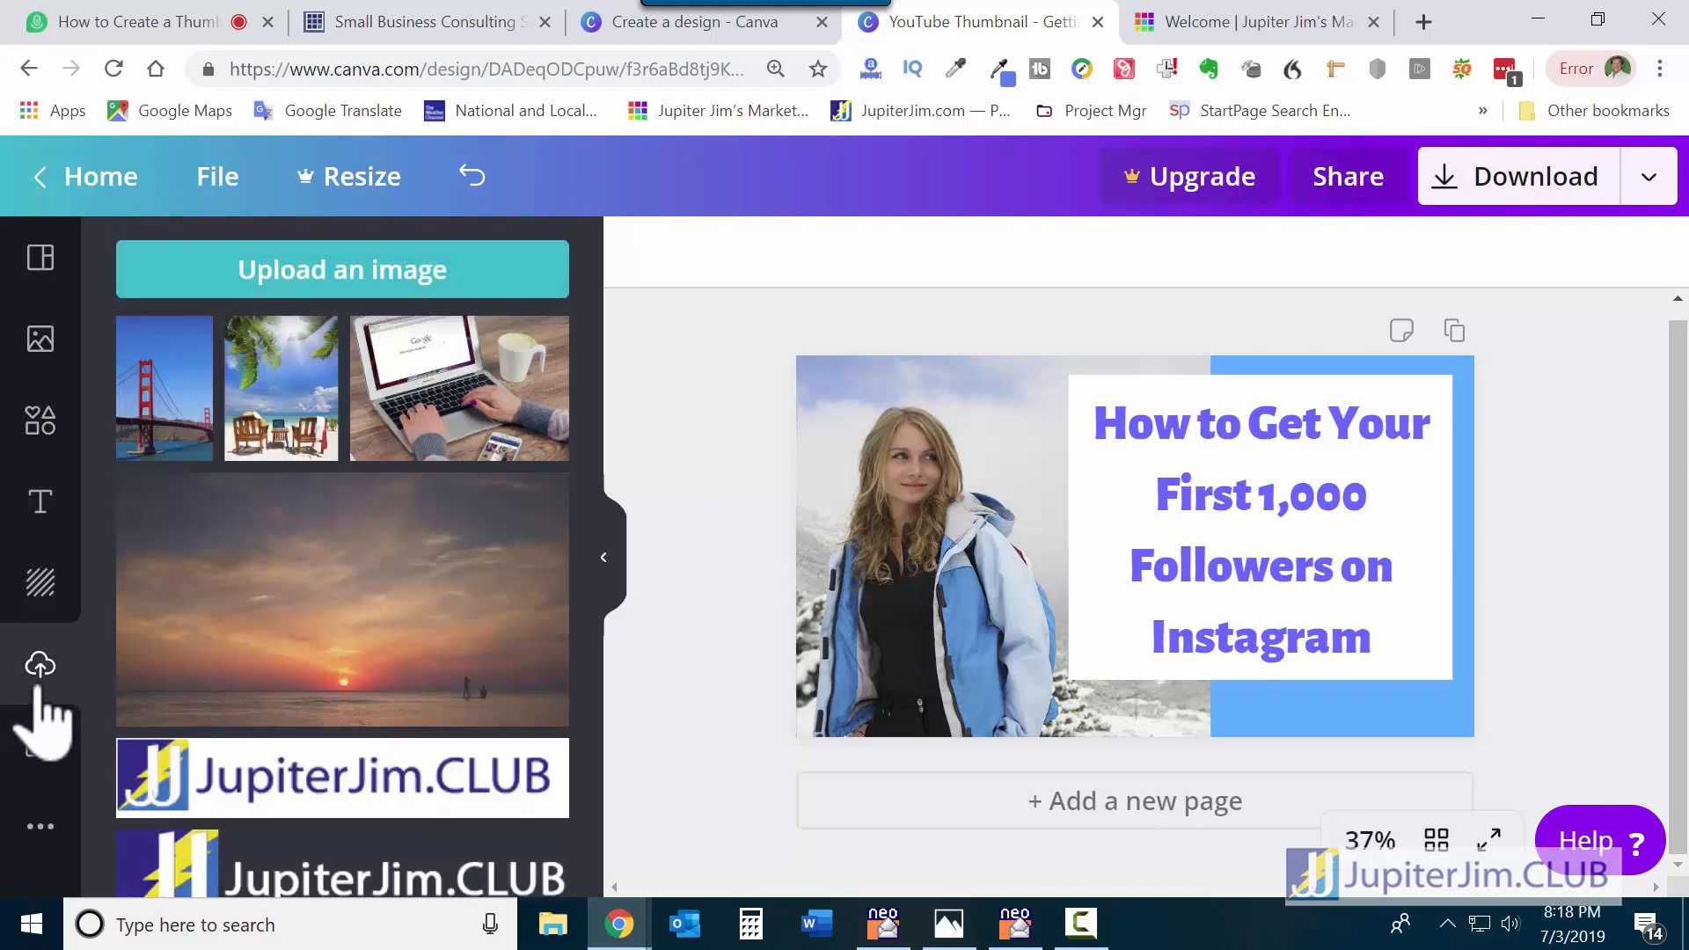
scroll(404, 774, "down", 2)
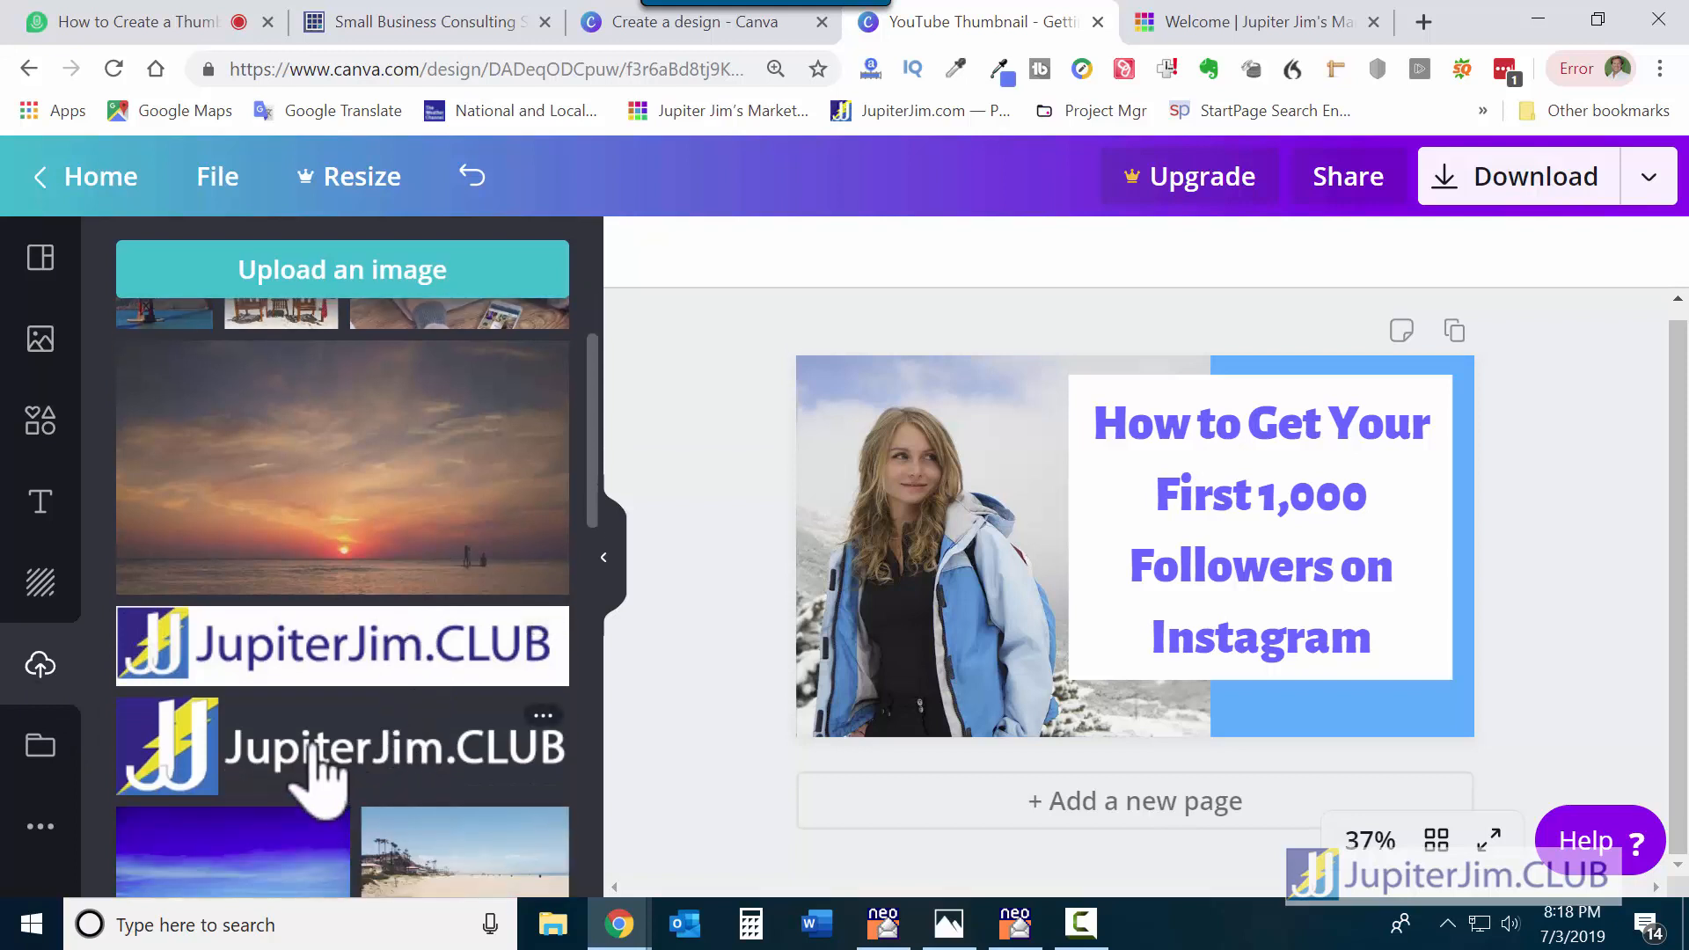
left_click(316, 766)
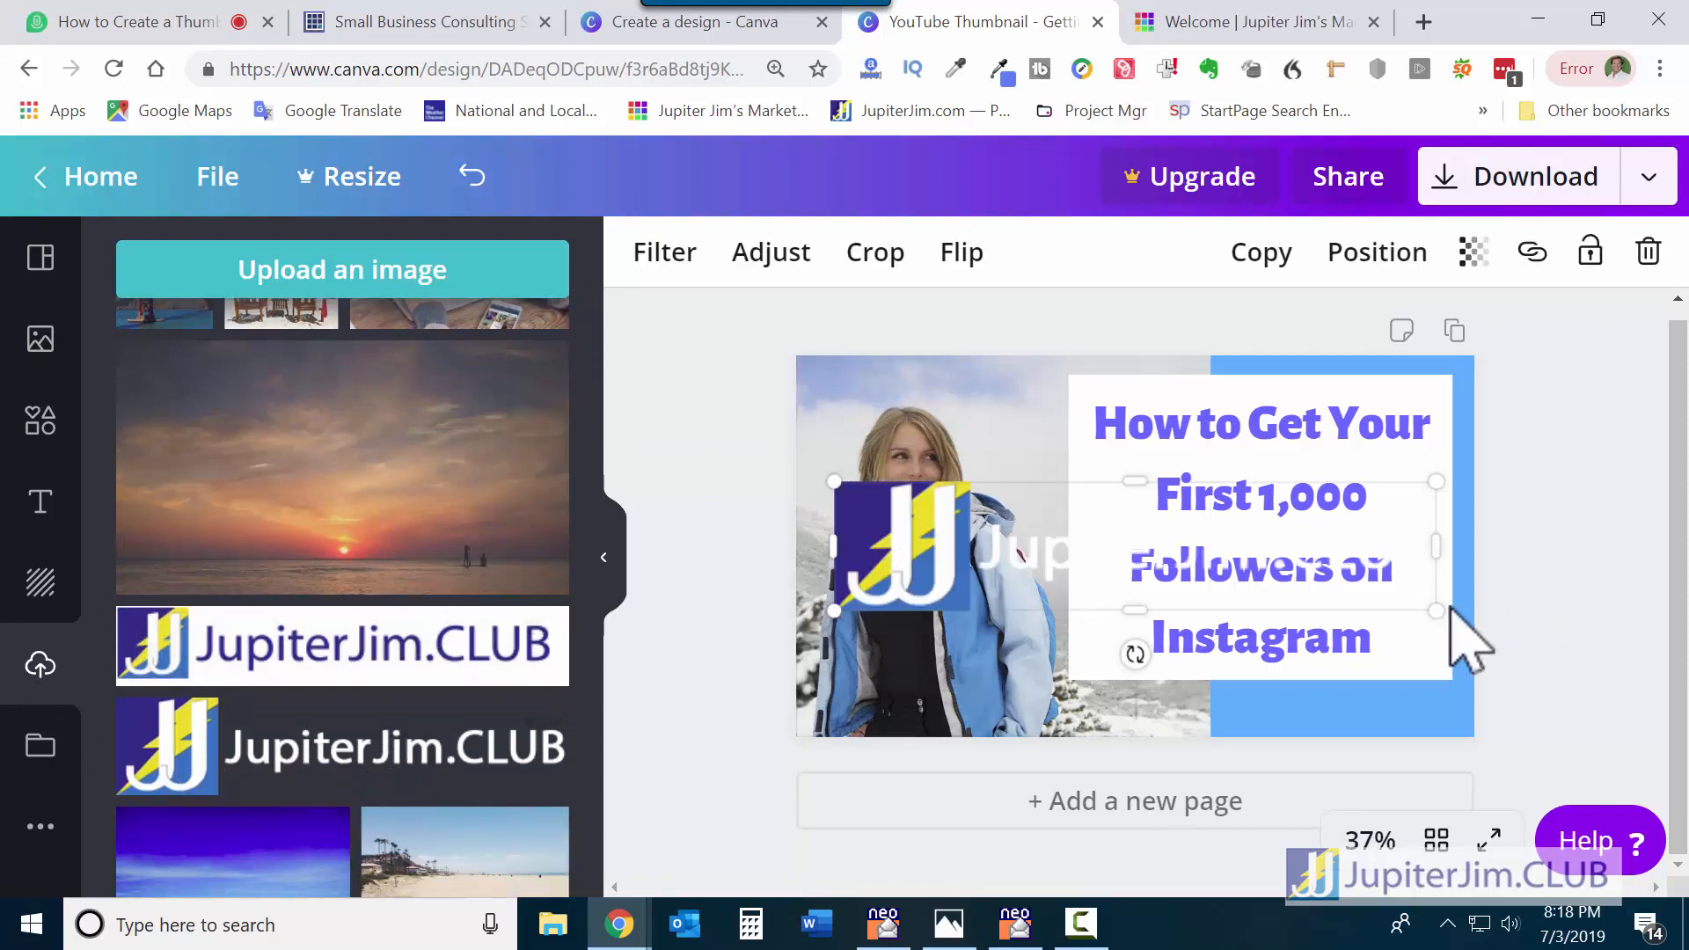
left_click_drag(1436, 610, 1012, 497)
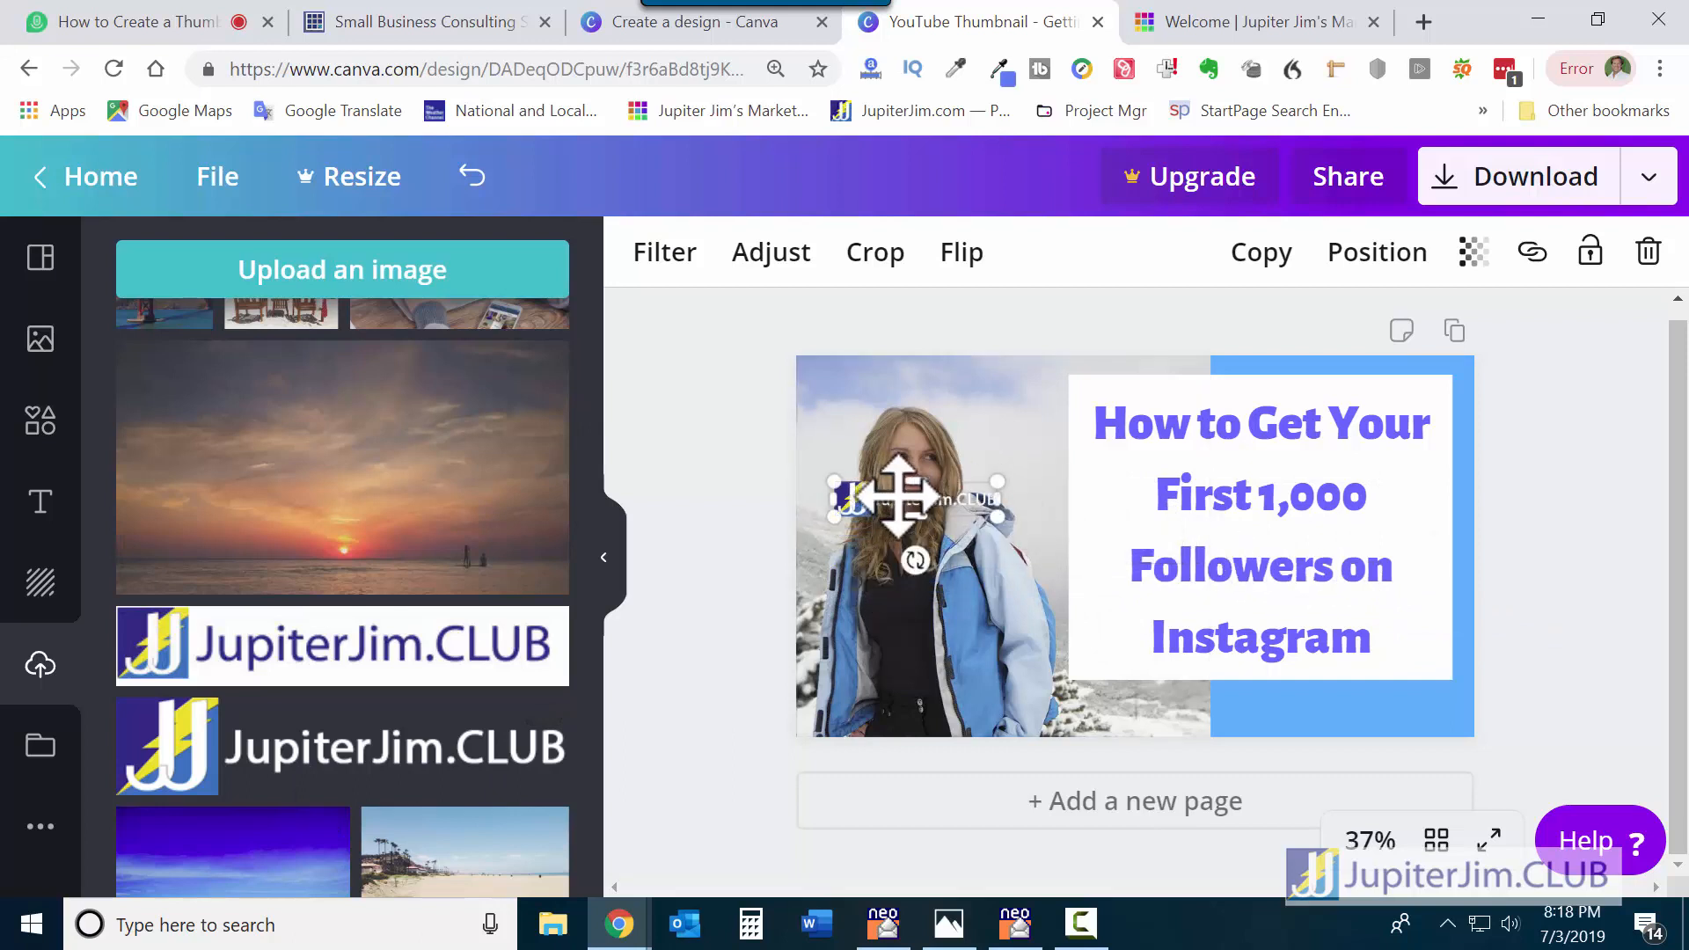
left_click_drag(897, 497, 1317, 710)
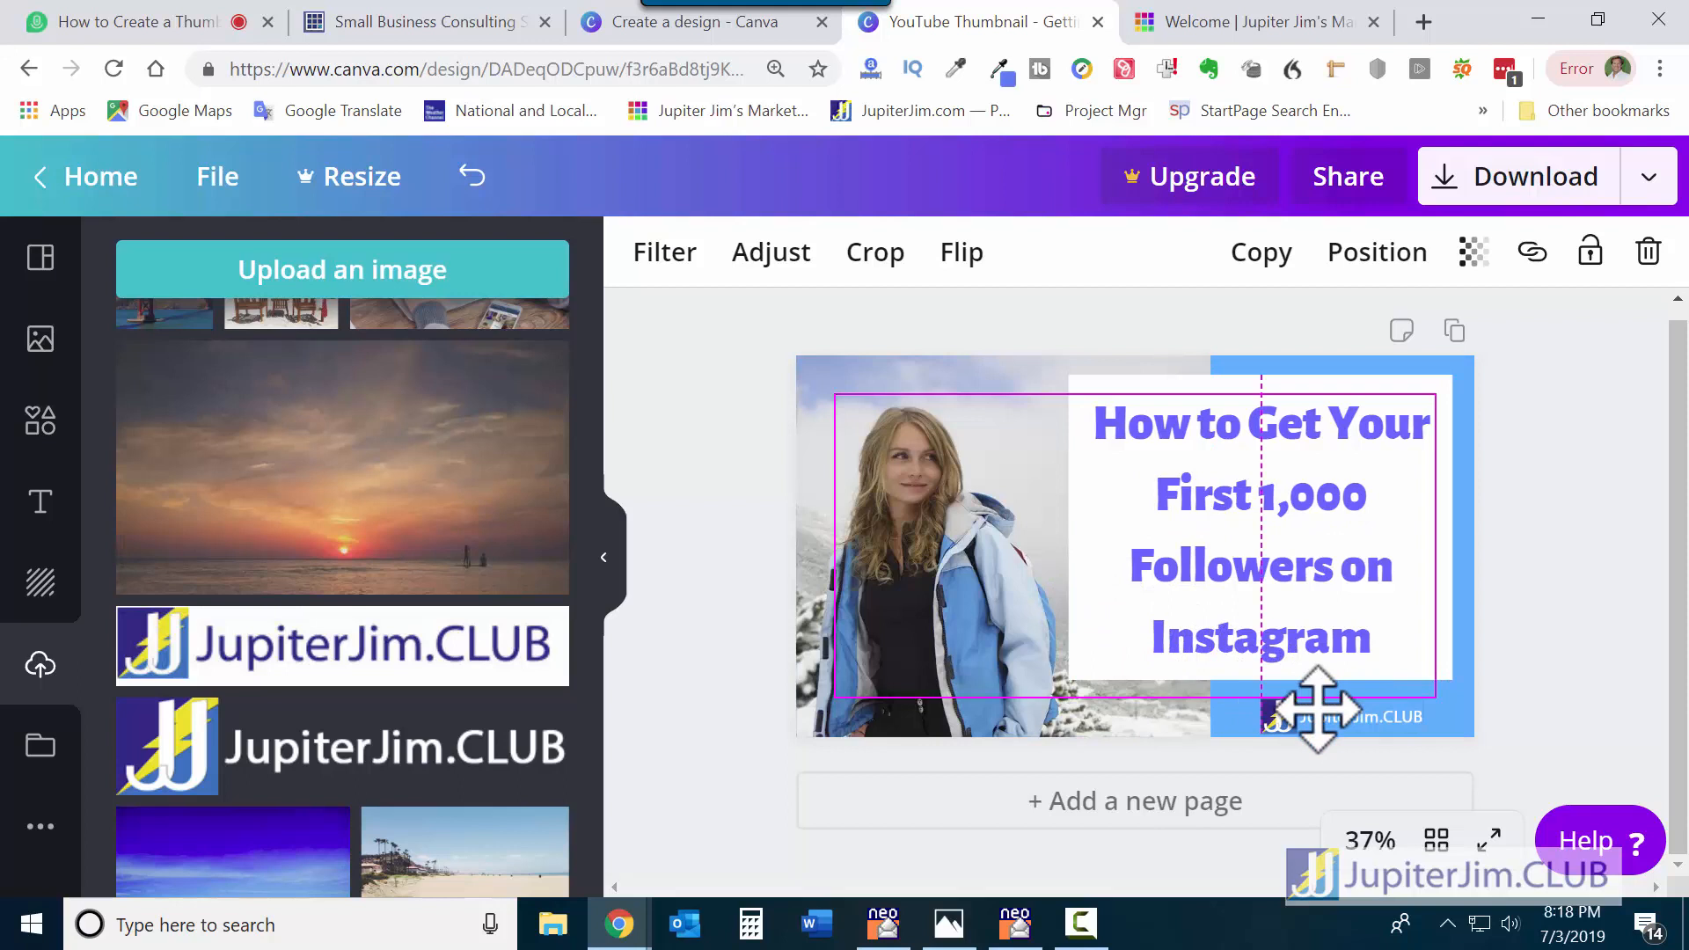
left_click_drag(1317, 710, 1317, 710)
left_click(1623, 579)
Fine-tune the logo's position on the blue strip, raising it slightly and nudging it sideways.
left_click(1346, 720)
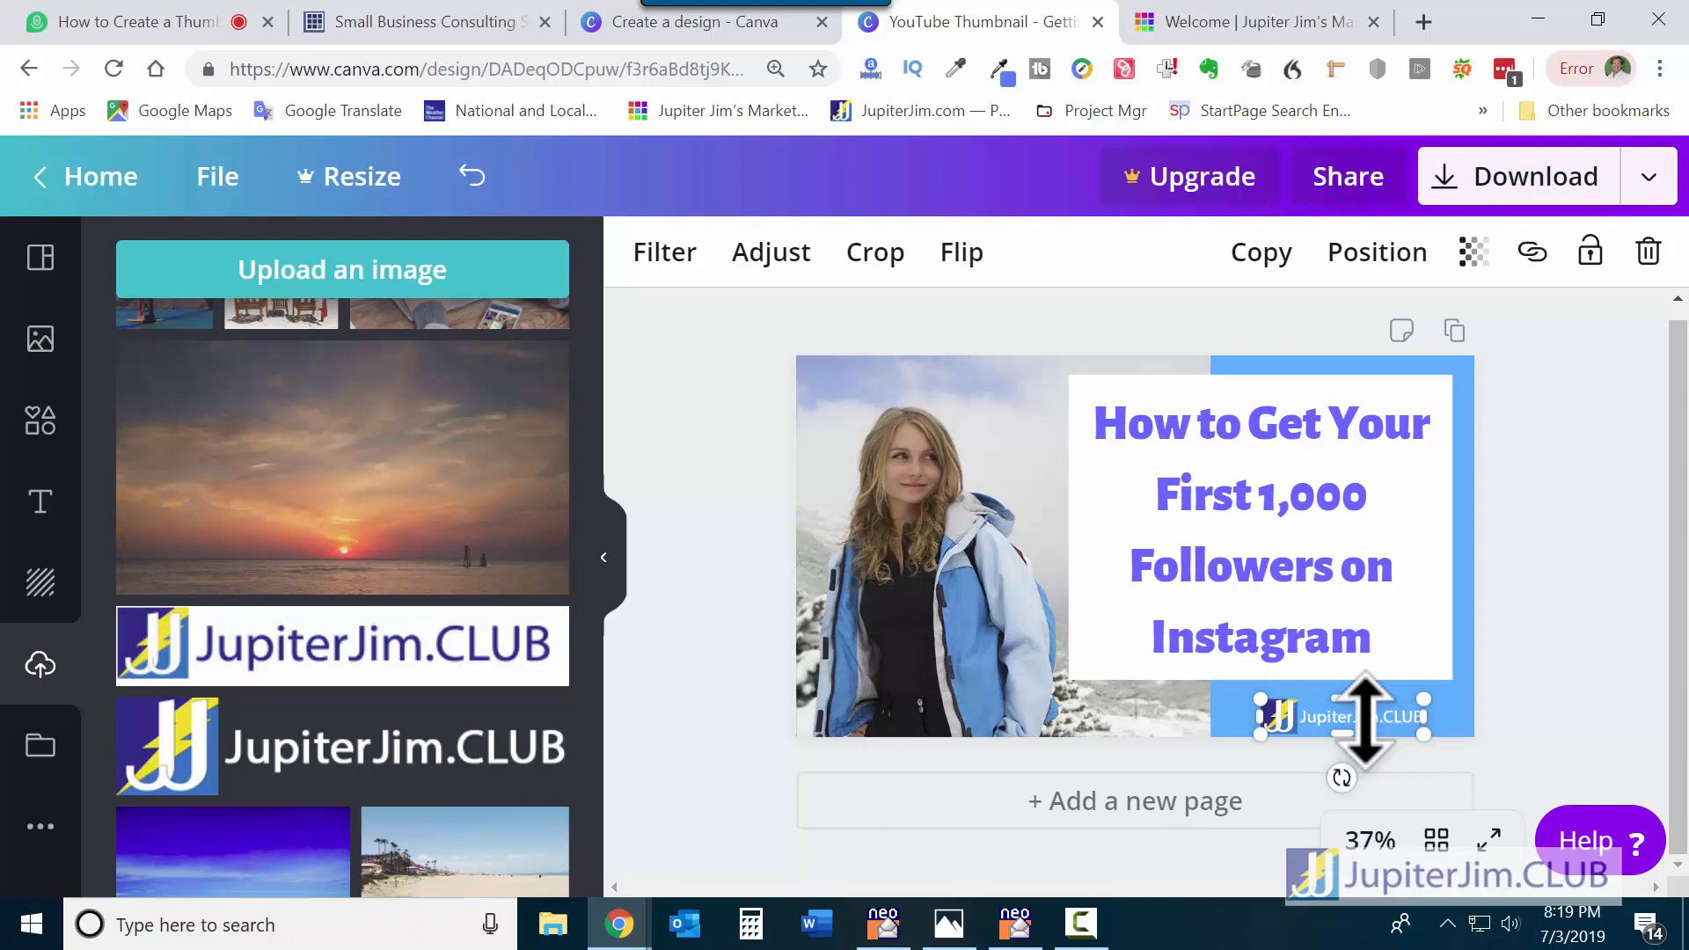
left_click_drag(1366, 717, 1366, 710)
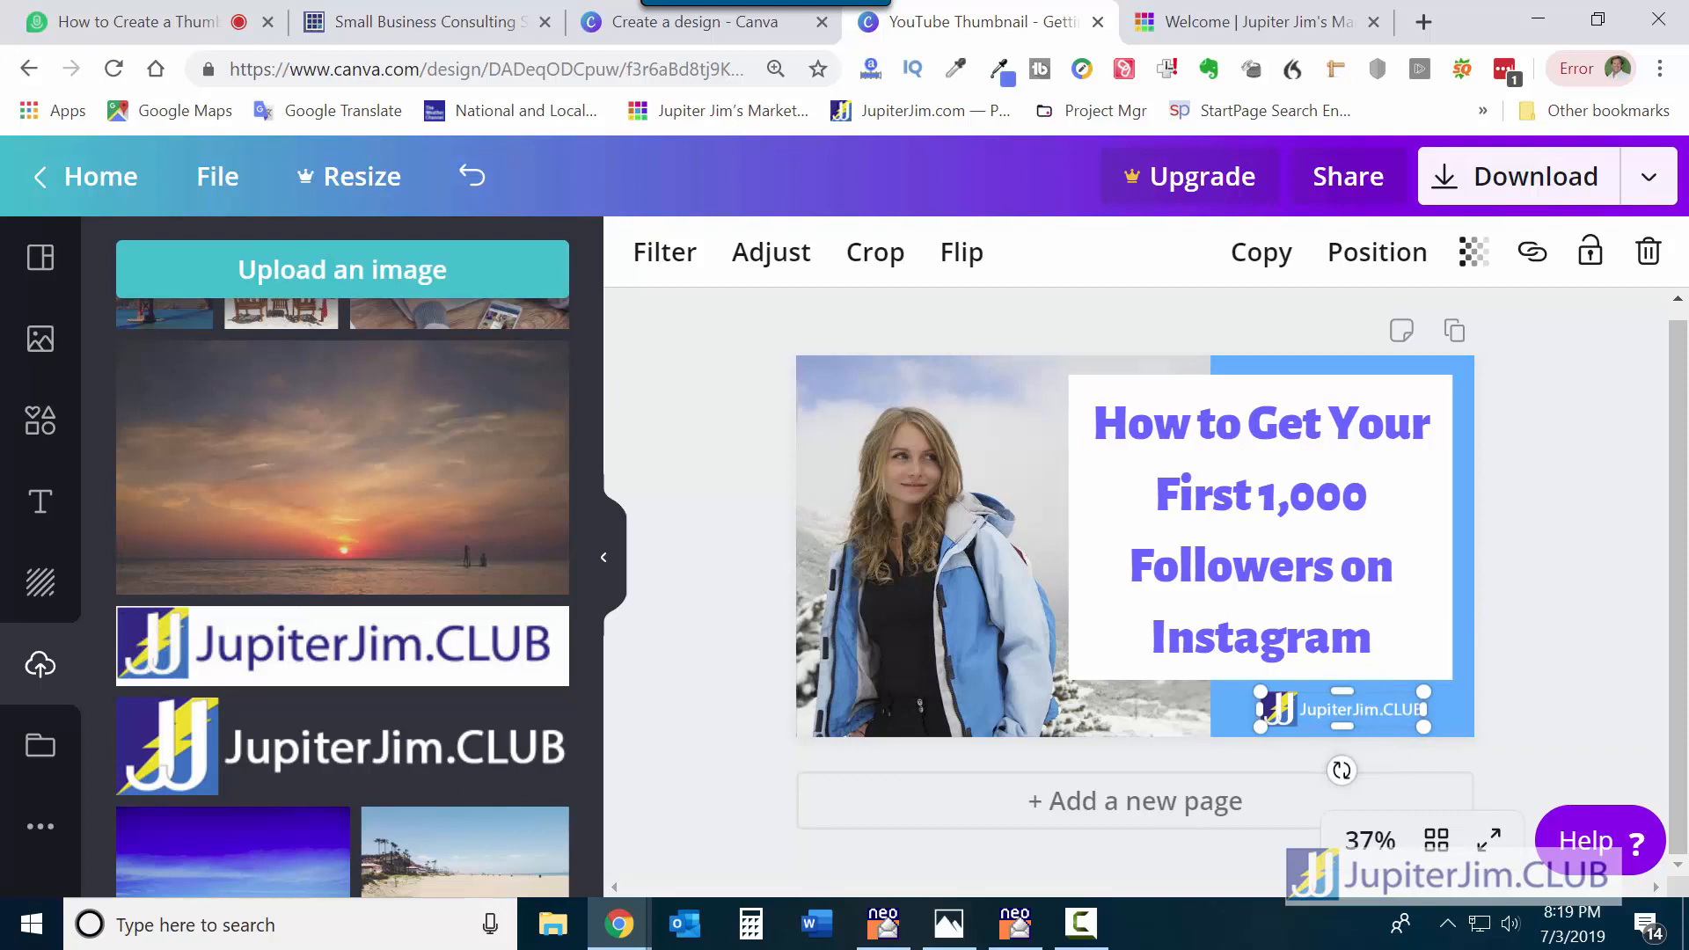
left_click(1615, 558)
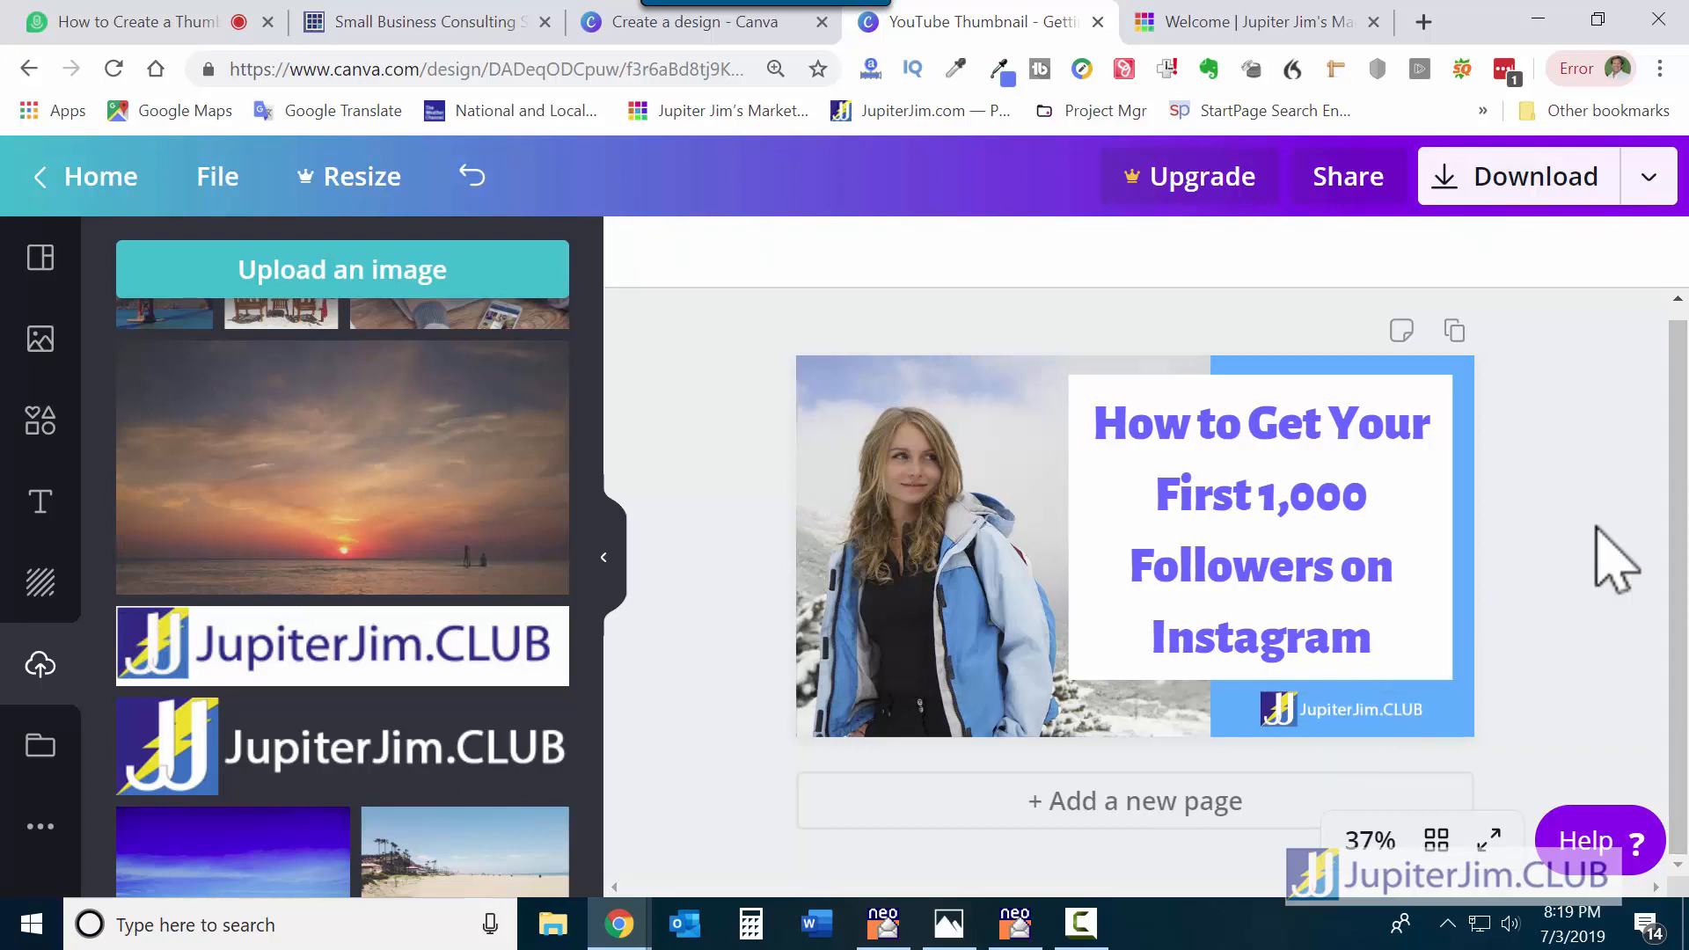
left_click(1360, 713)
key("Right")
key("Right")
key("Right")
key("Right")
key("Right")
key("Right")
key("Right")
key("Right")
key("Right")
key("Right")
key("Right")
key("Right")
key("Right")
key("Right")
key("Right")
key("Right")
key("Right")
key("Right")
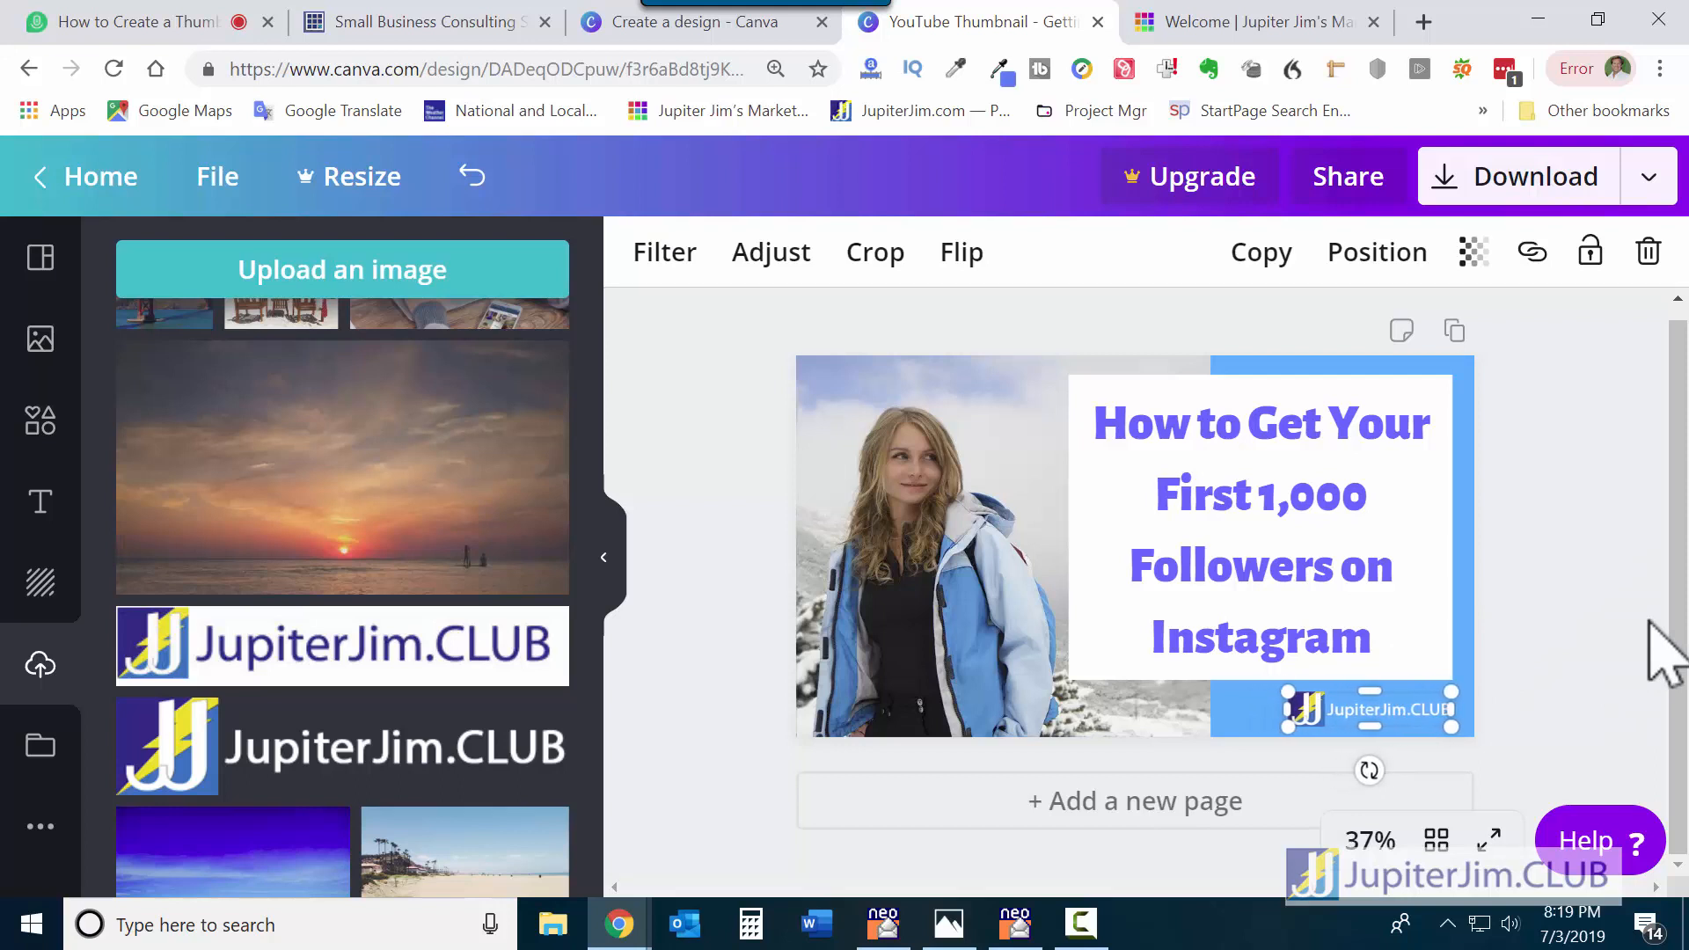
left_click(1606, 581)
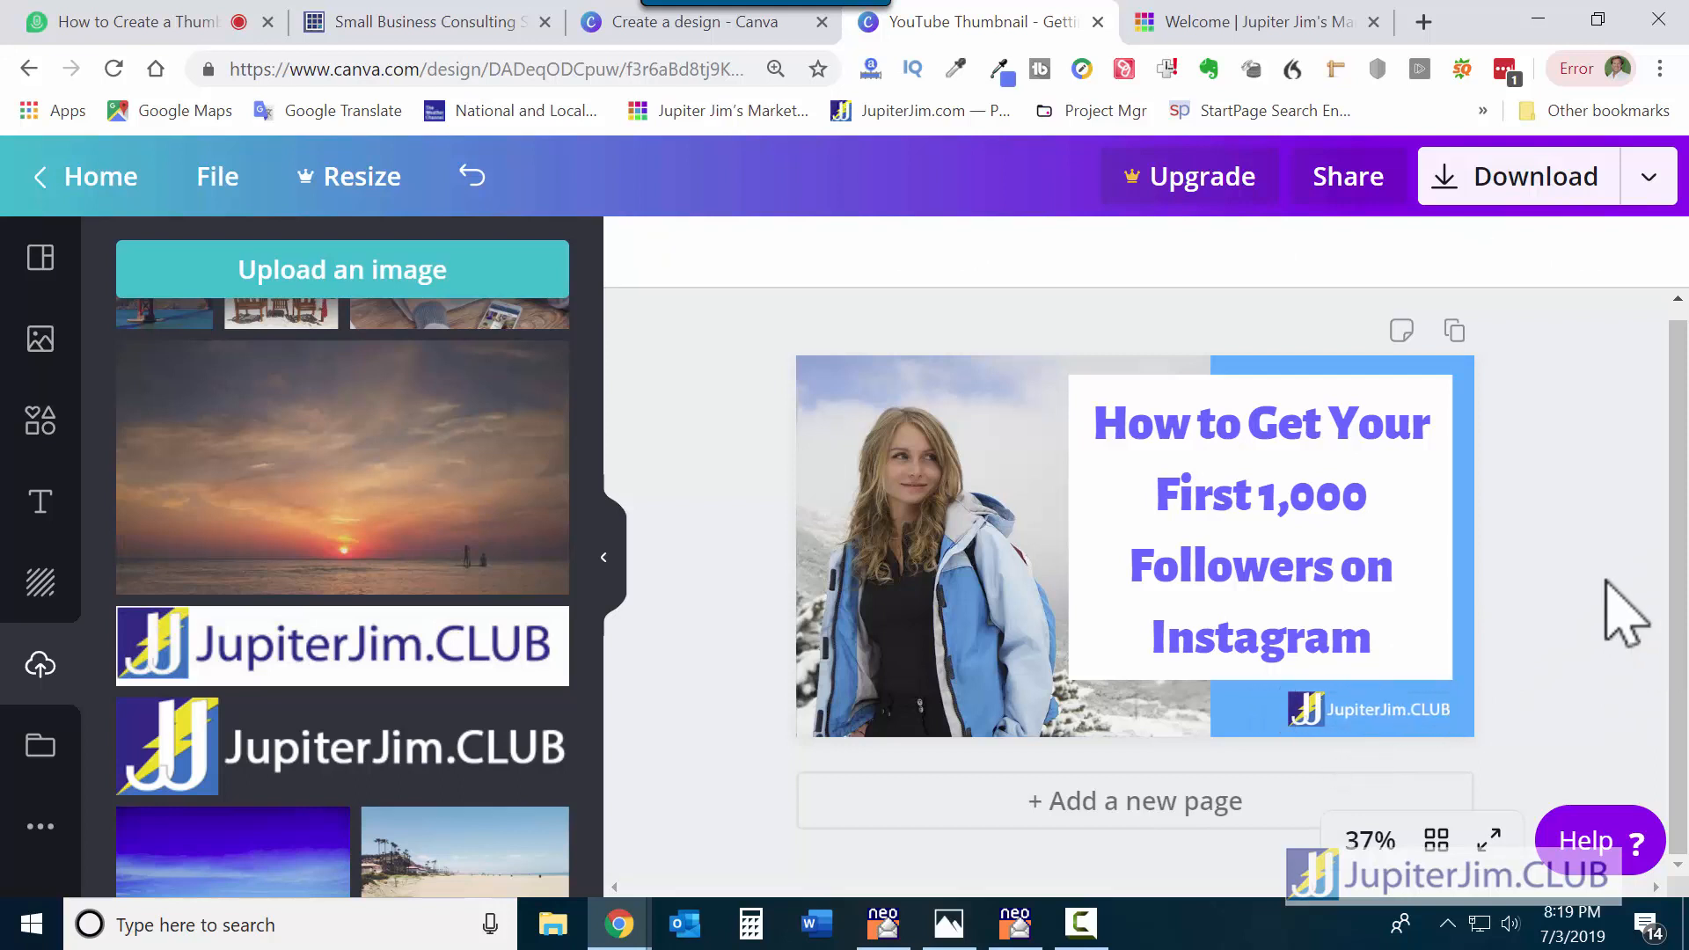
left_click(1381, 715)
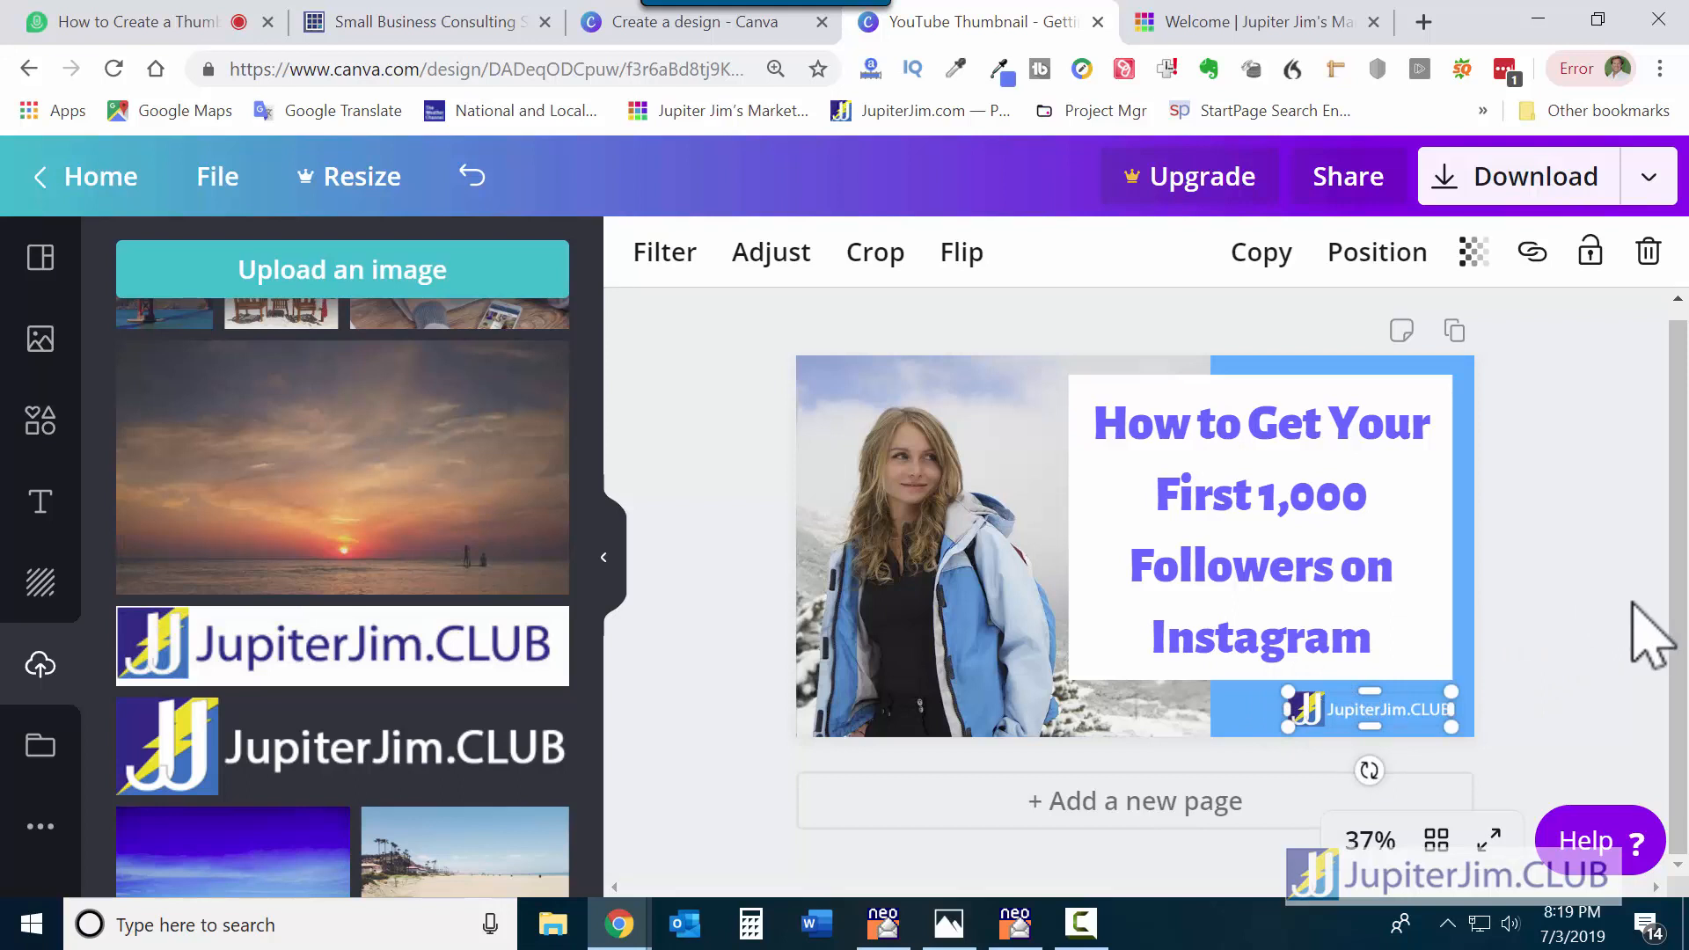
key("Left")
key("Left")
key("Left")
key("Left")
key("Left")
key("Left")
key("Left")
key("Left")
key("Left")
key("Left")
key("Left")
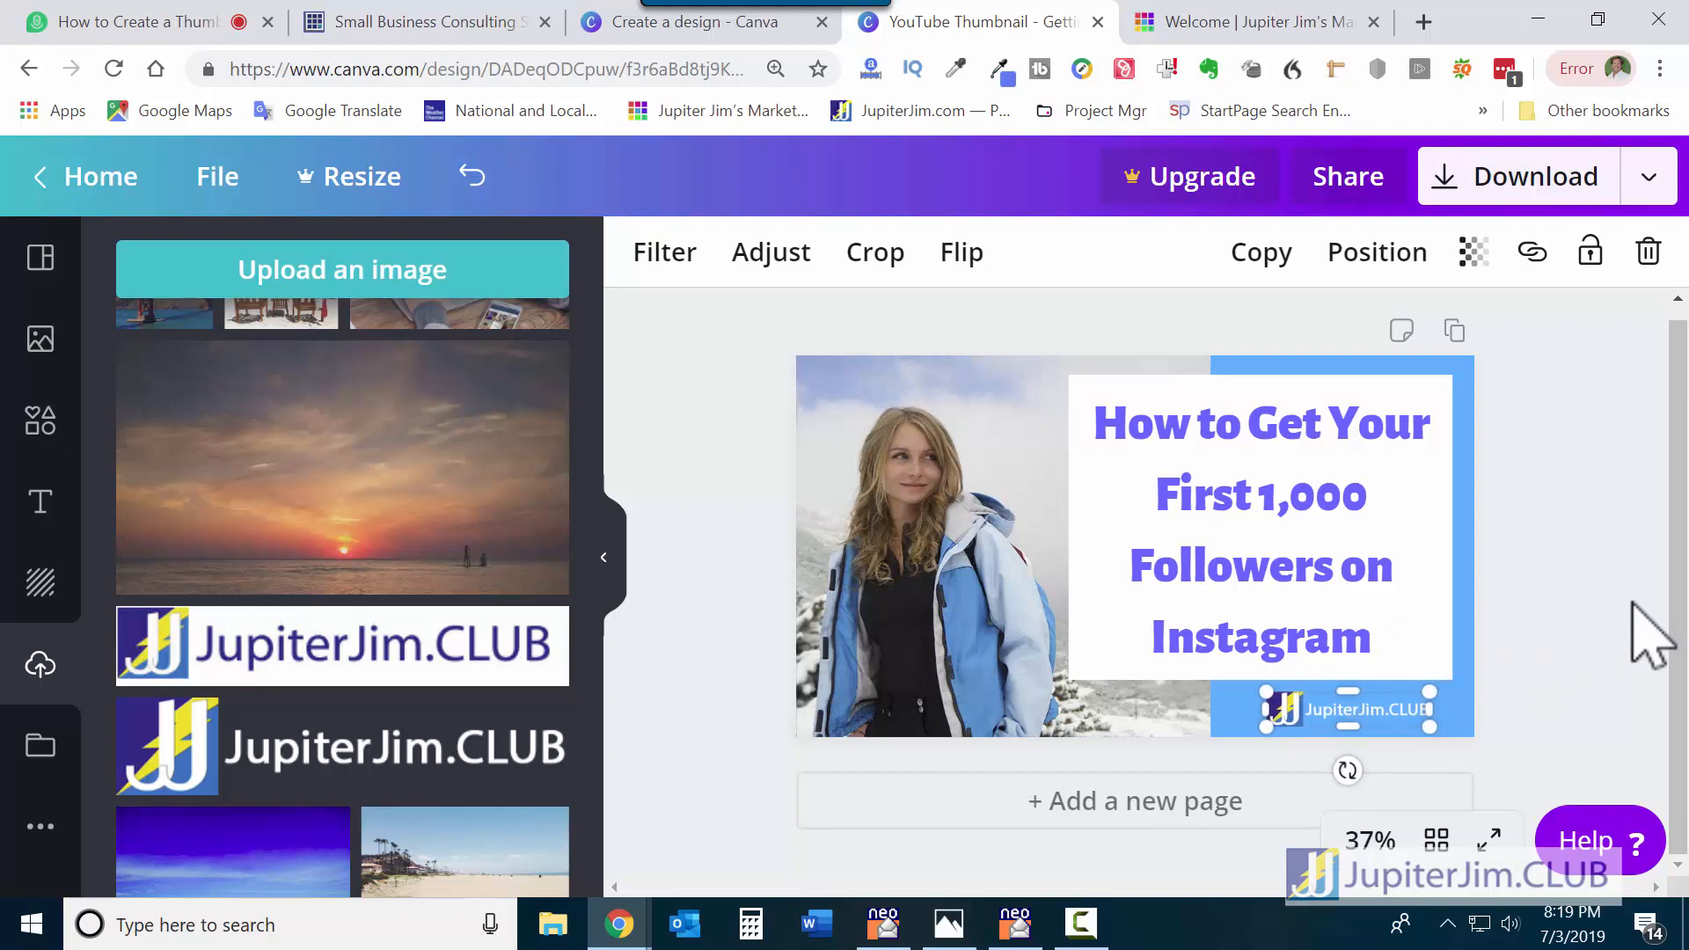
left_click(1594, 569)
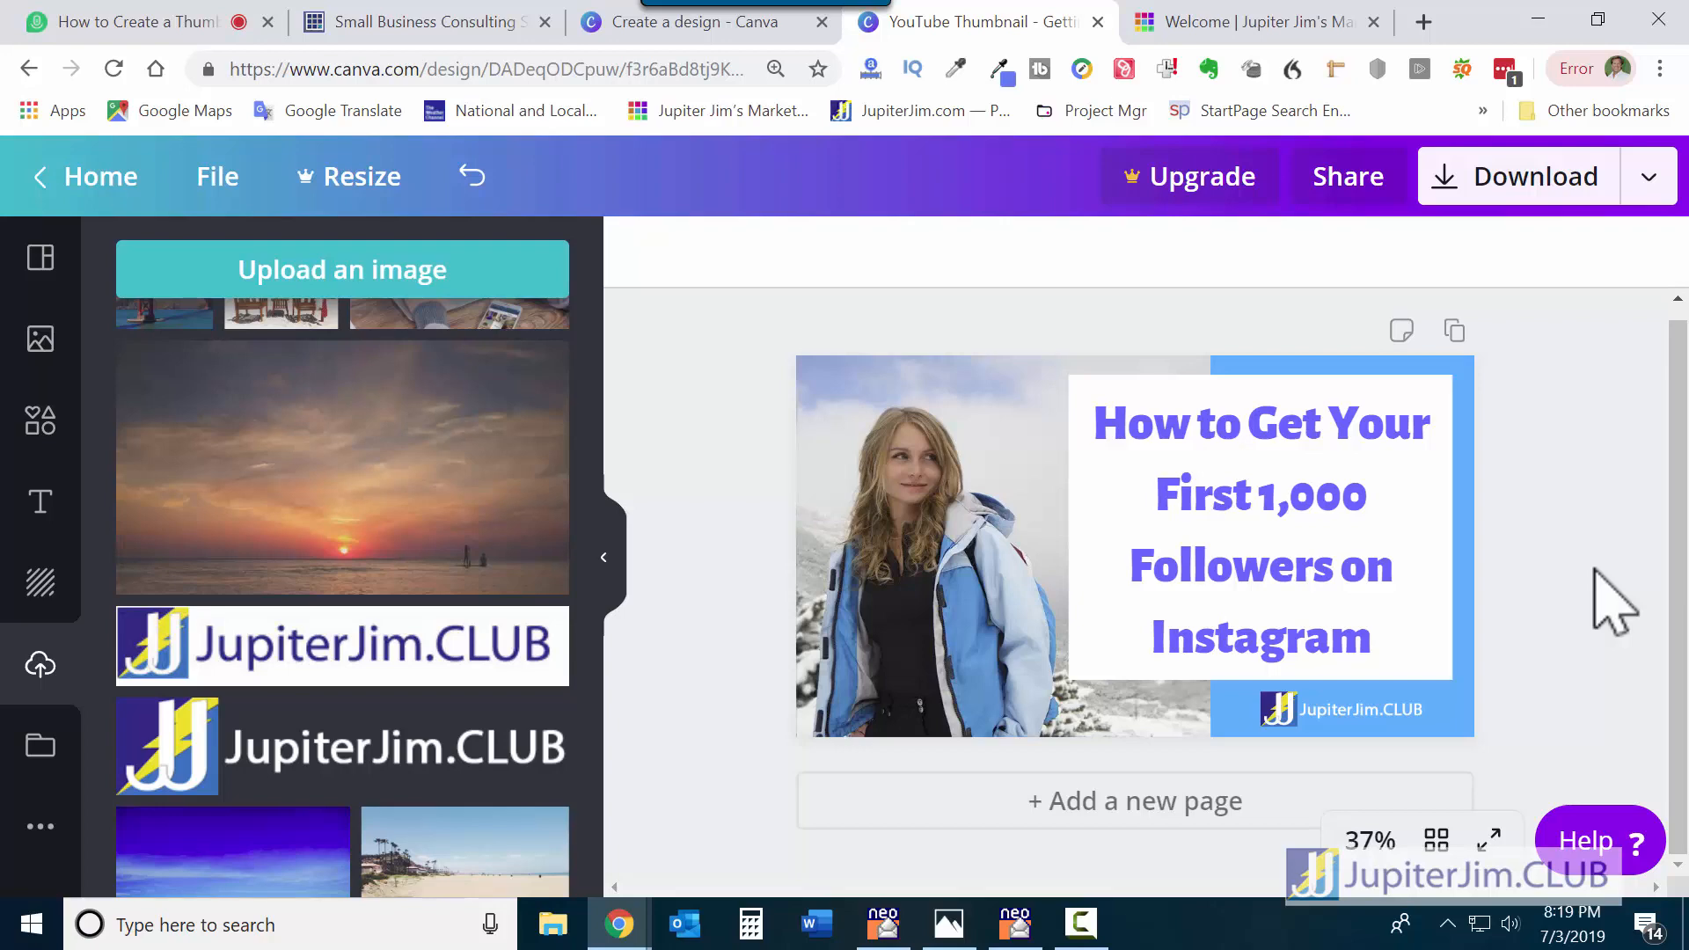
Duplicate the thumbnail as page 2 and delete its girl photo and the leftover photo grid.
left_click(1454, 333)
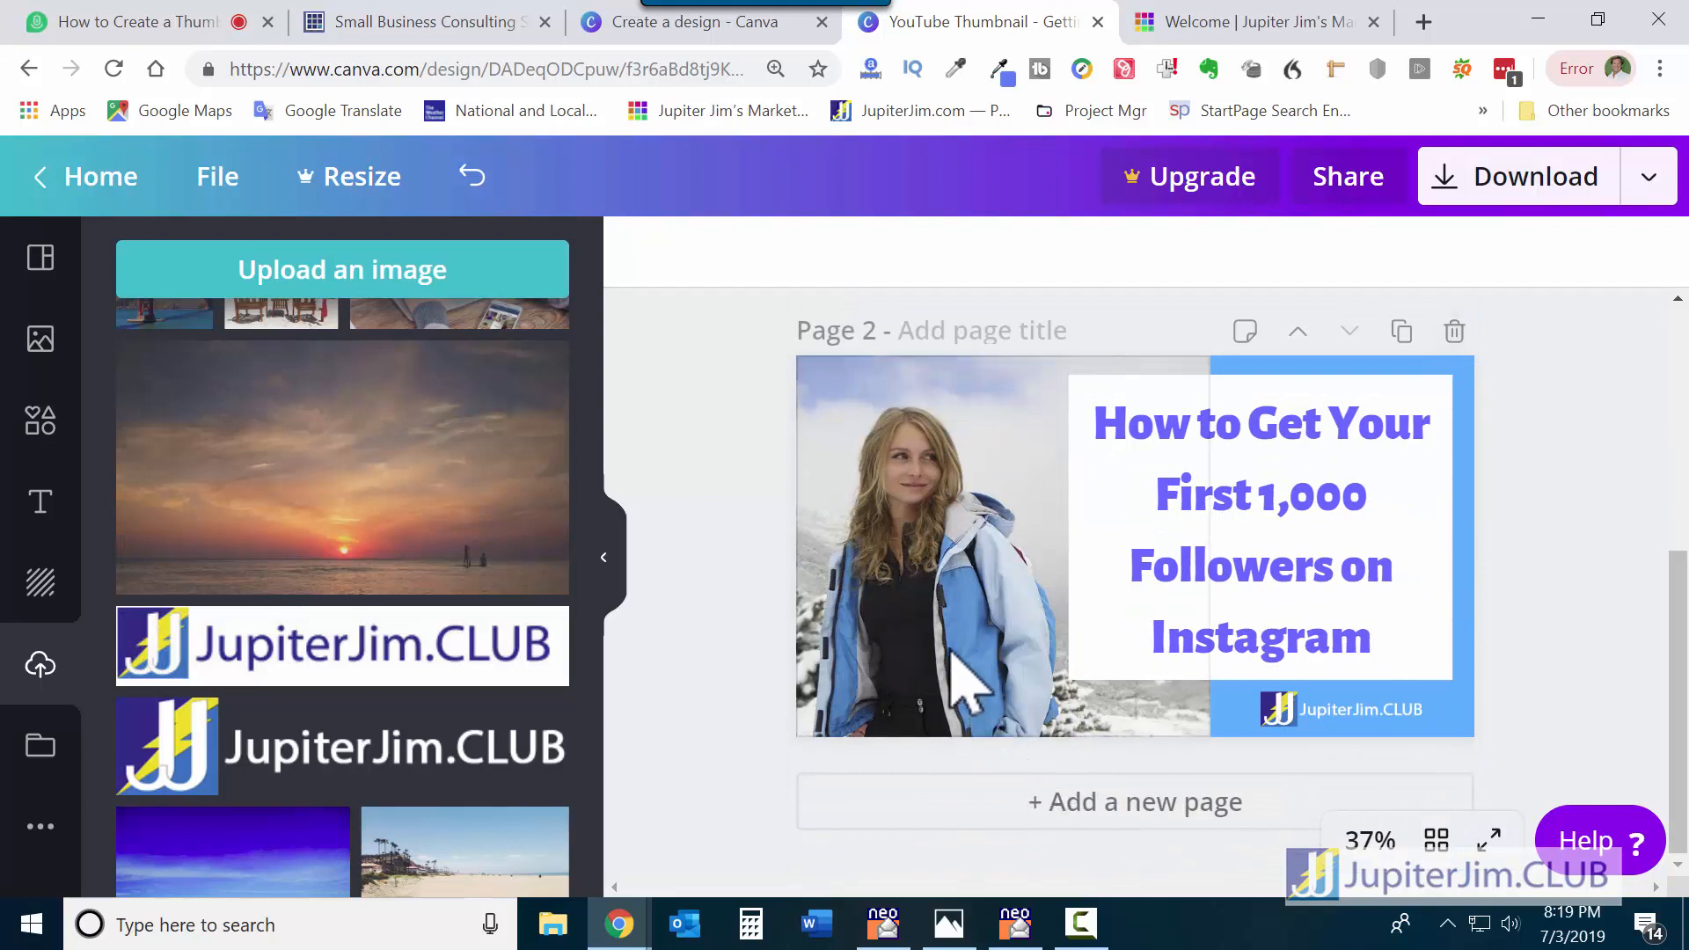
left_click(960, 606)
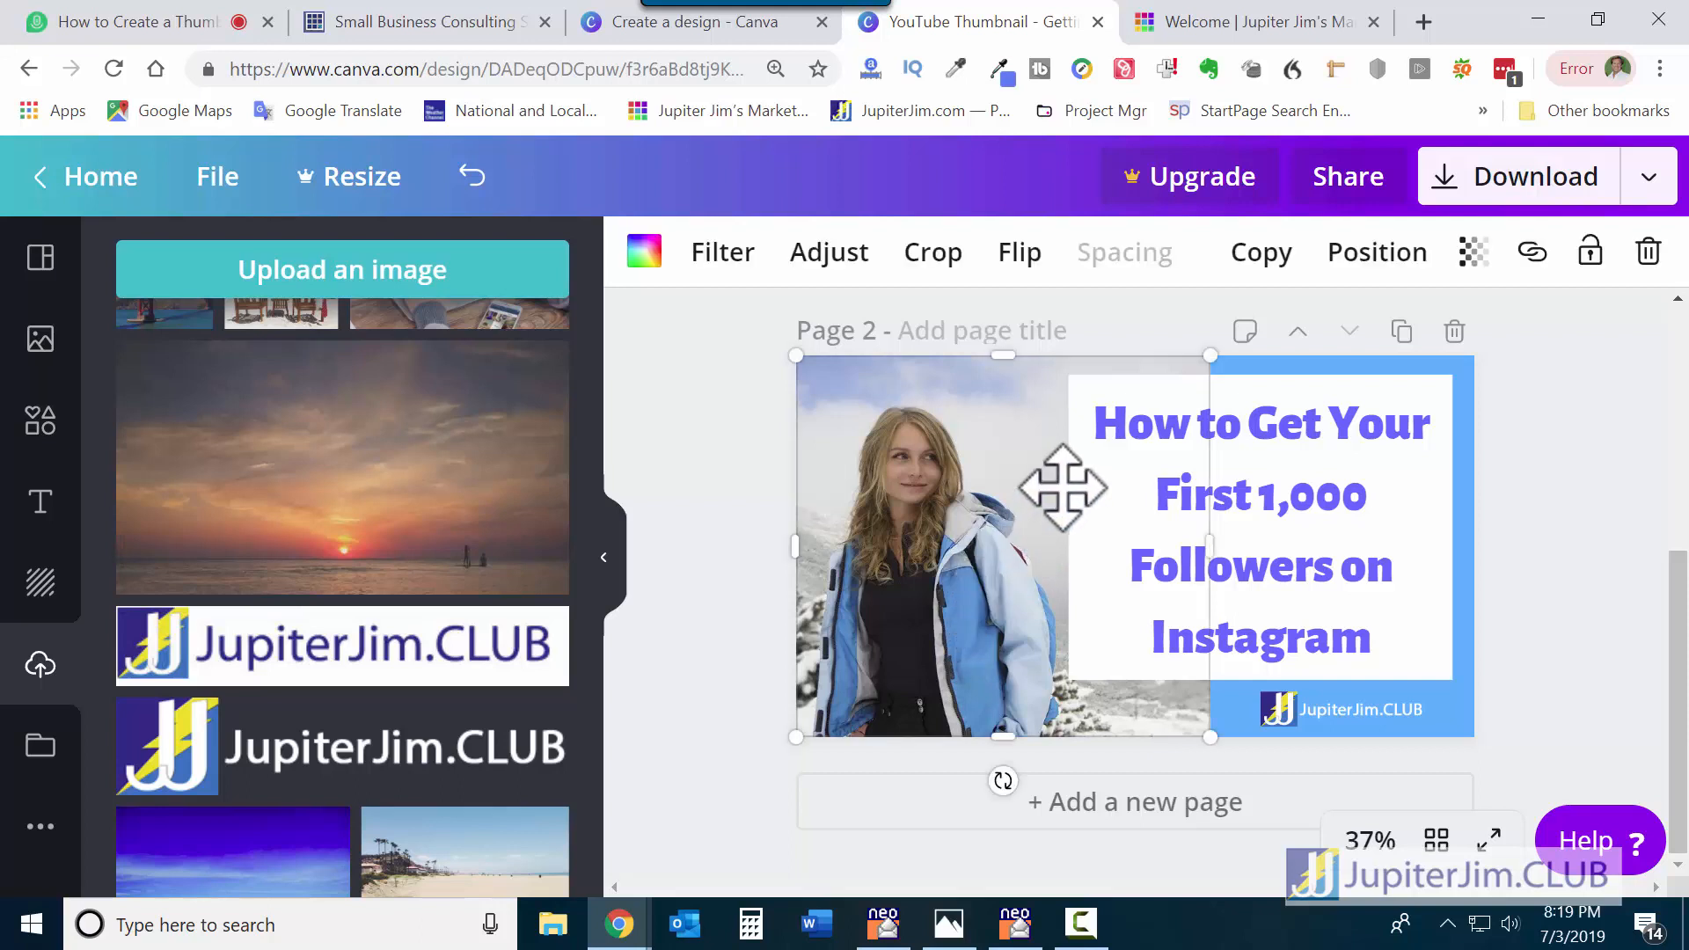
left_click(1647, 255)
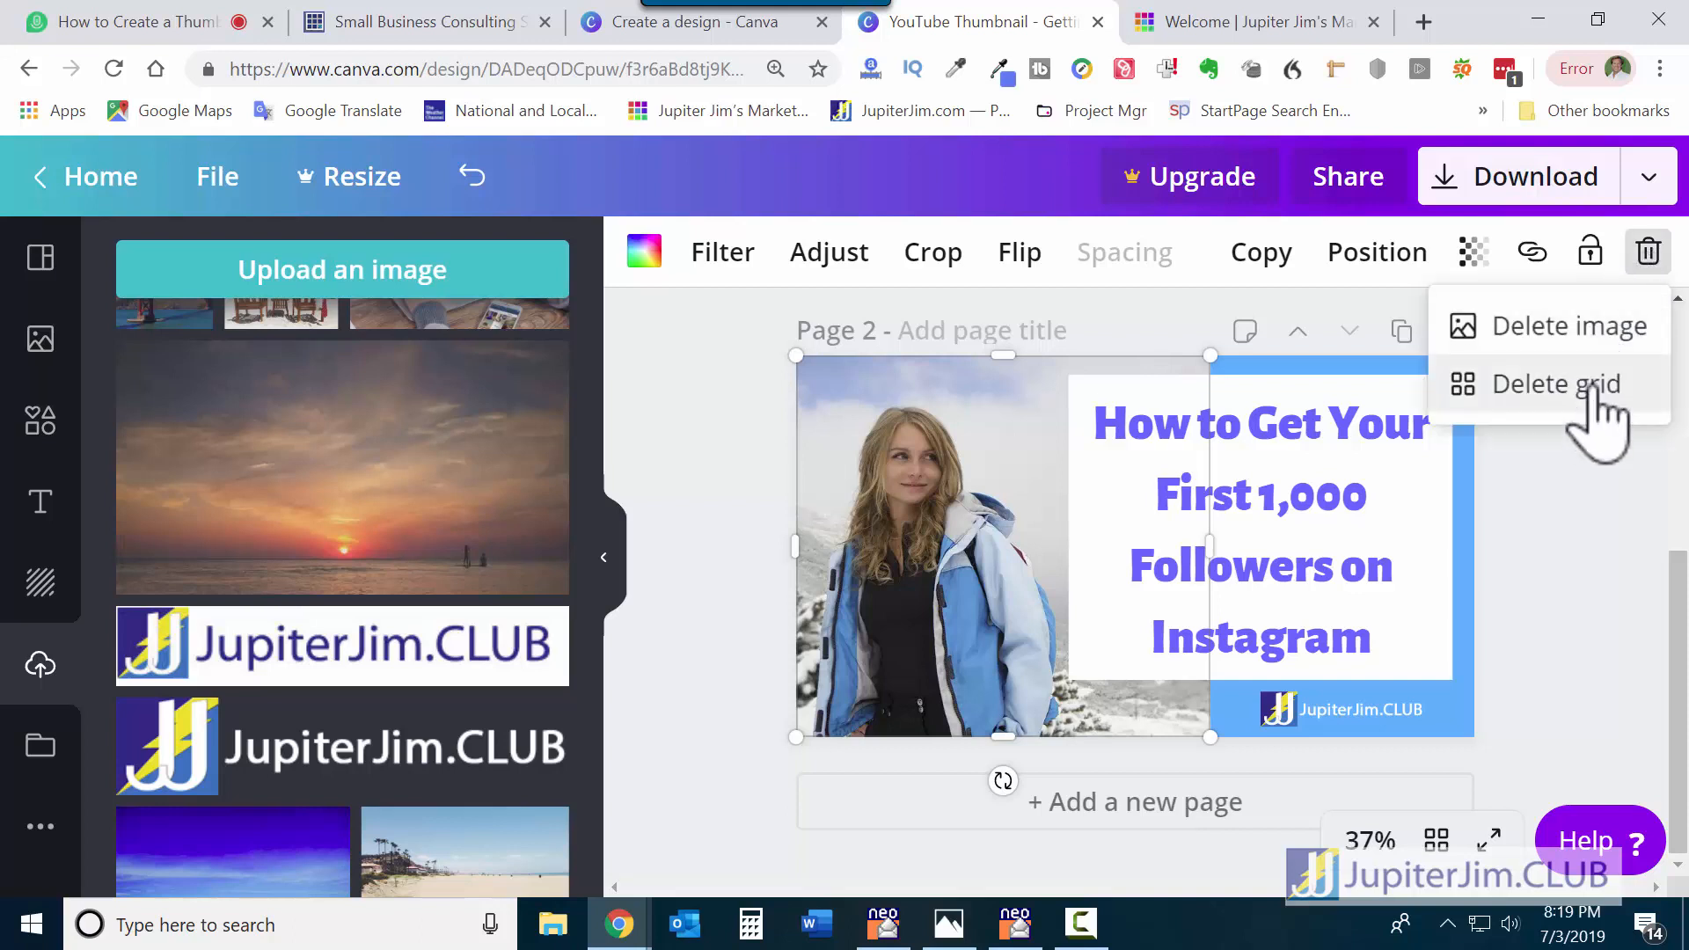
left_click(1597, 330)
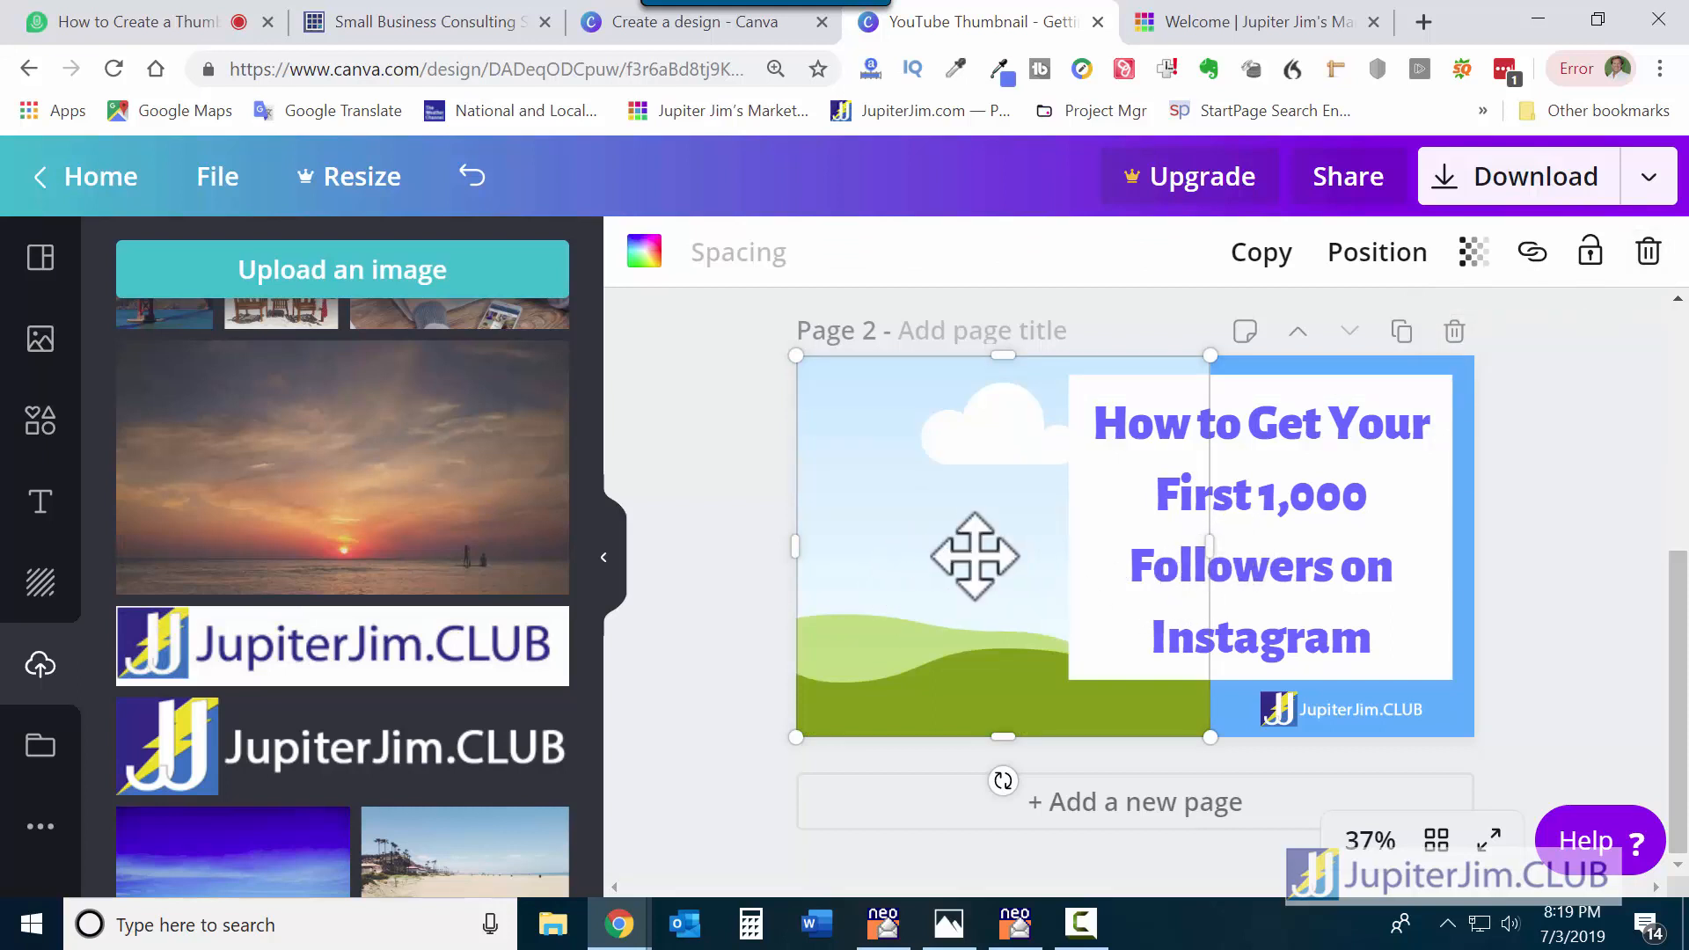
left_click(1648, 253)
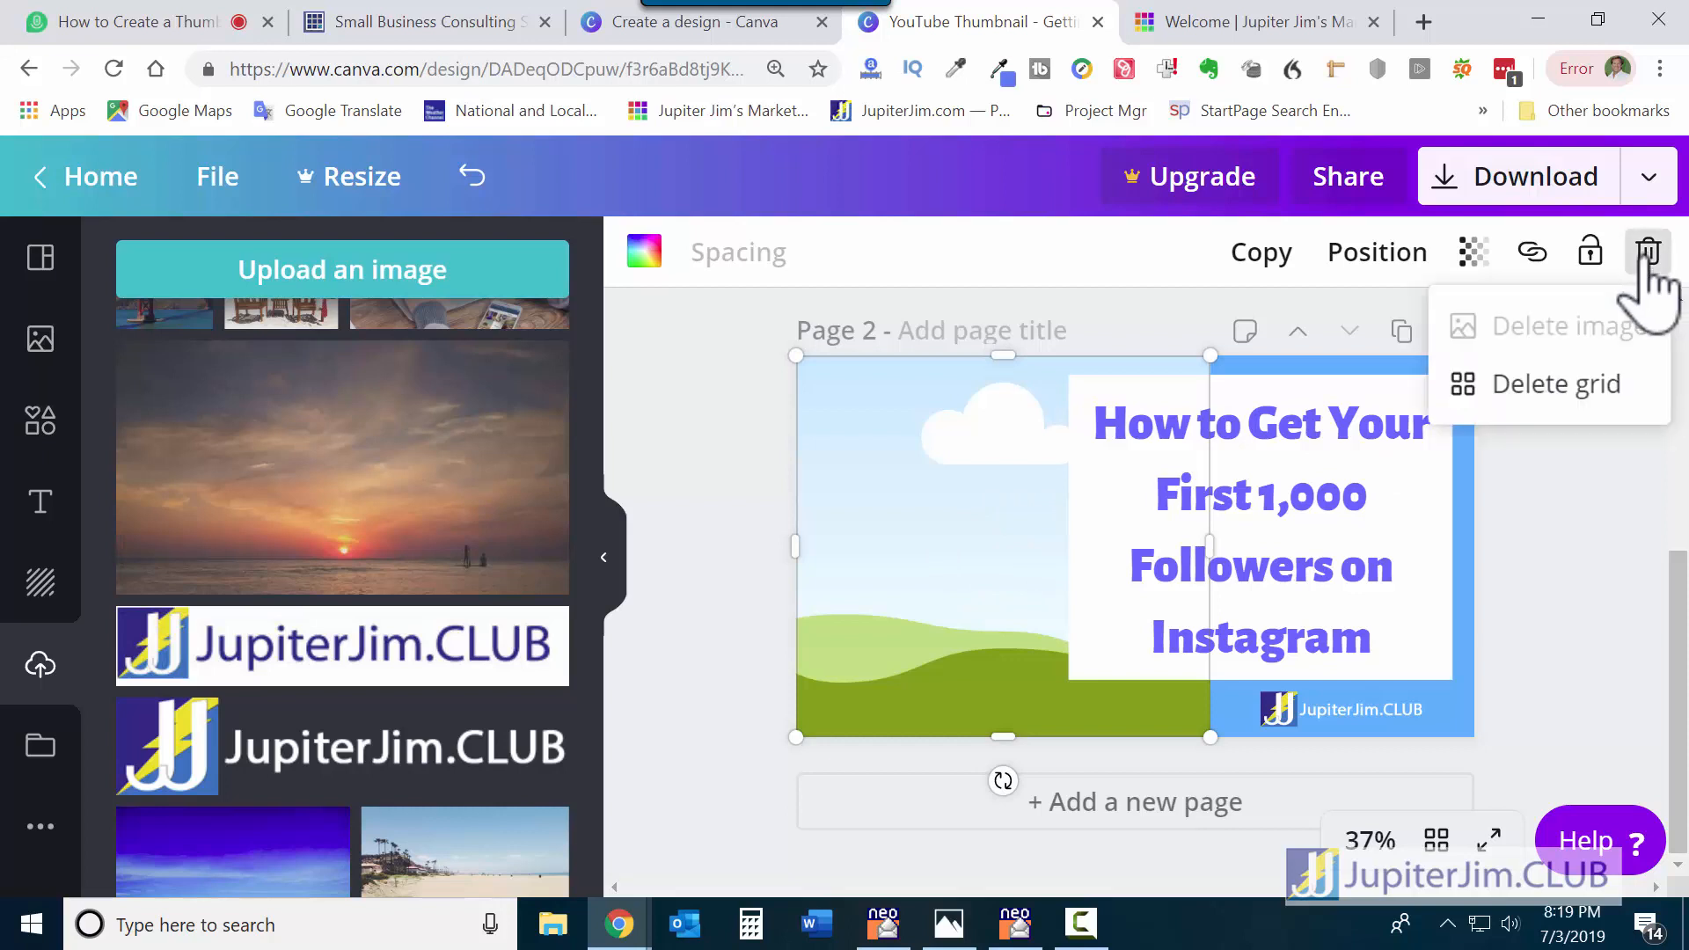
left_click(1571, 381)
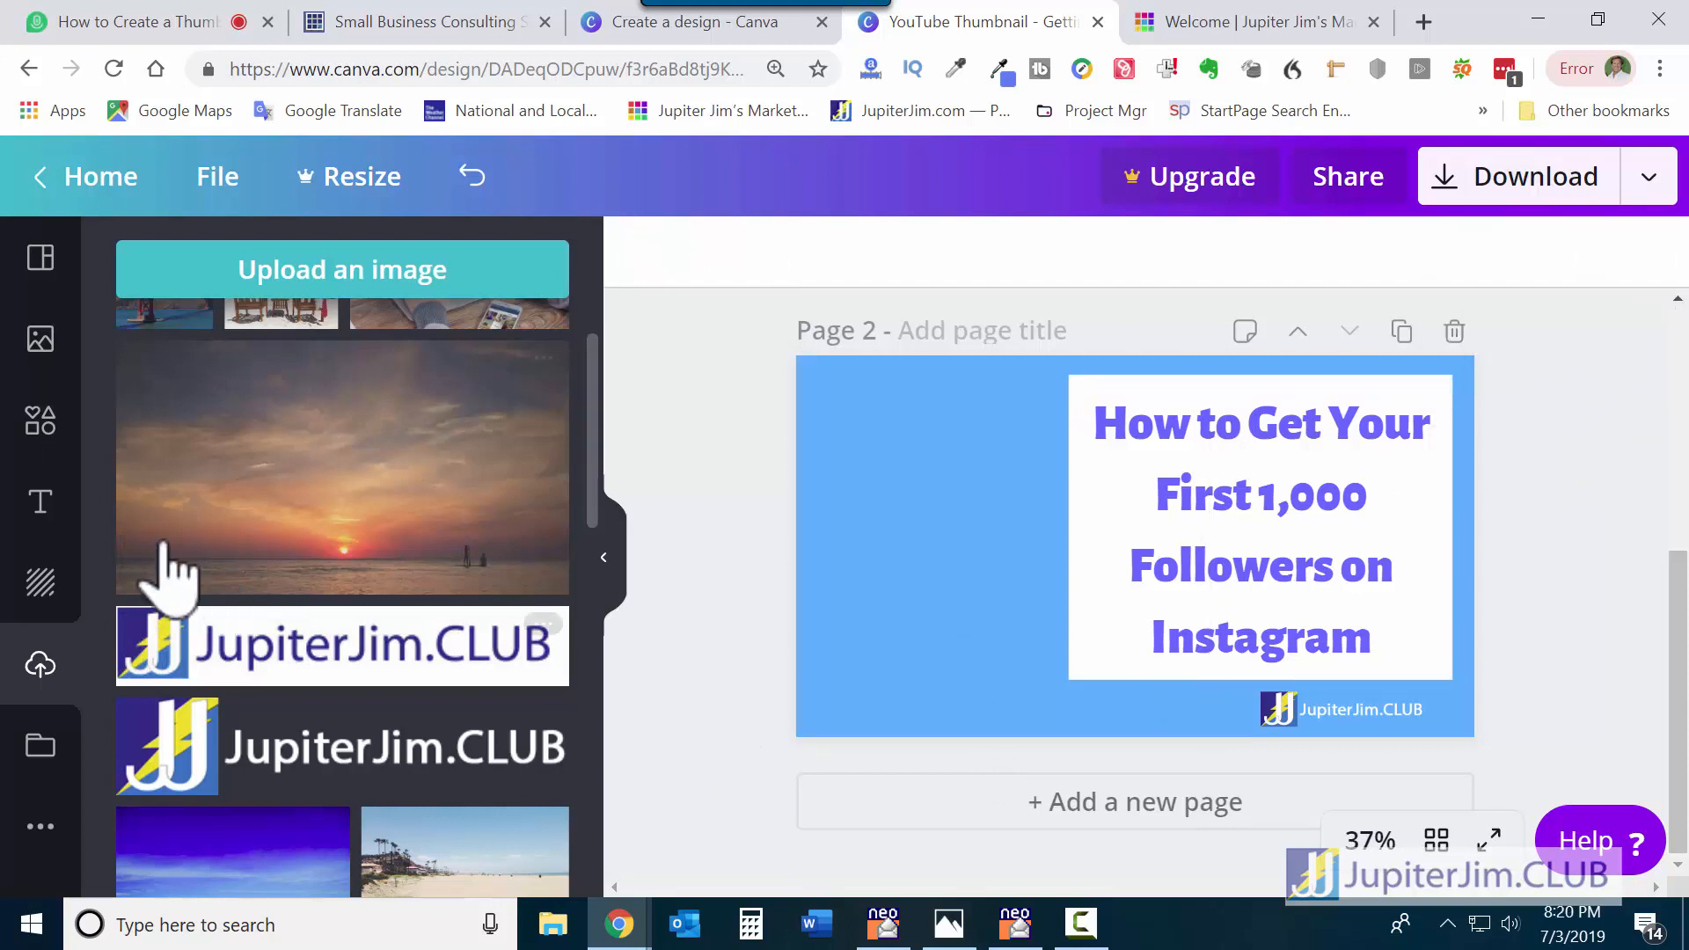
Search stock photos for 'people' and scroll through the results.
left_click(39, 339)
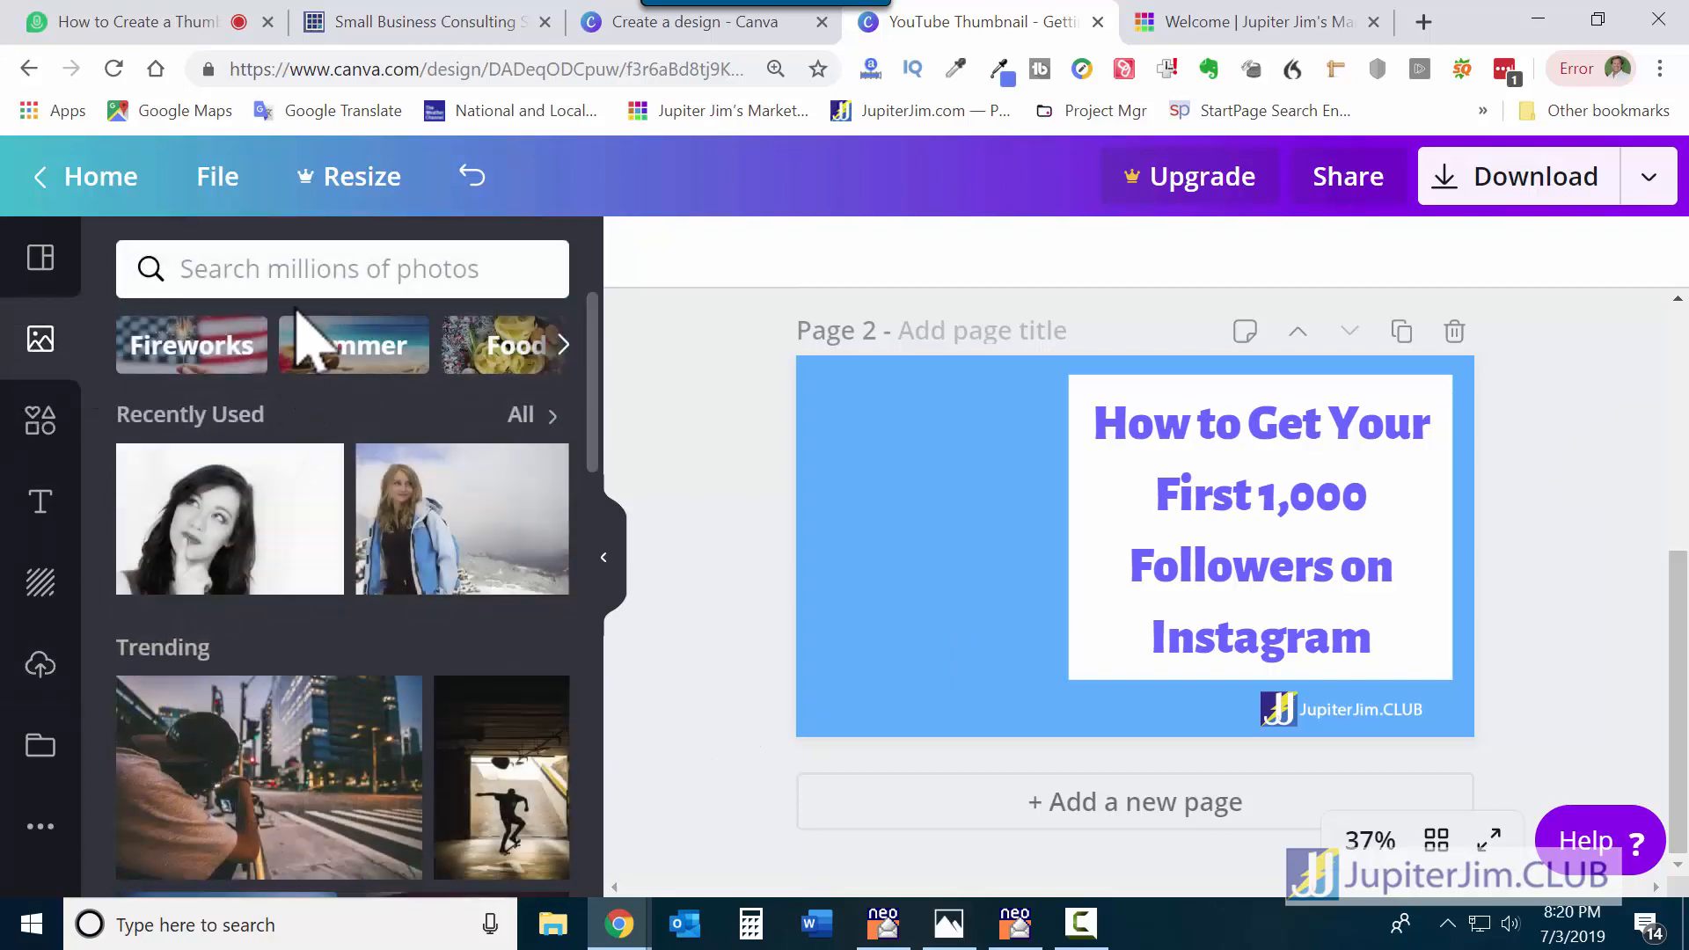
left_click(301, 273)
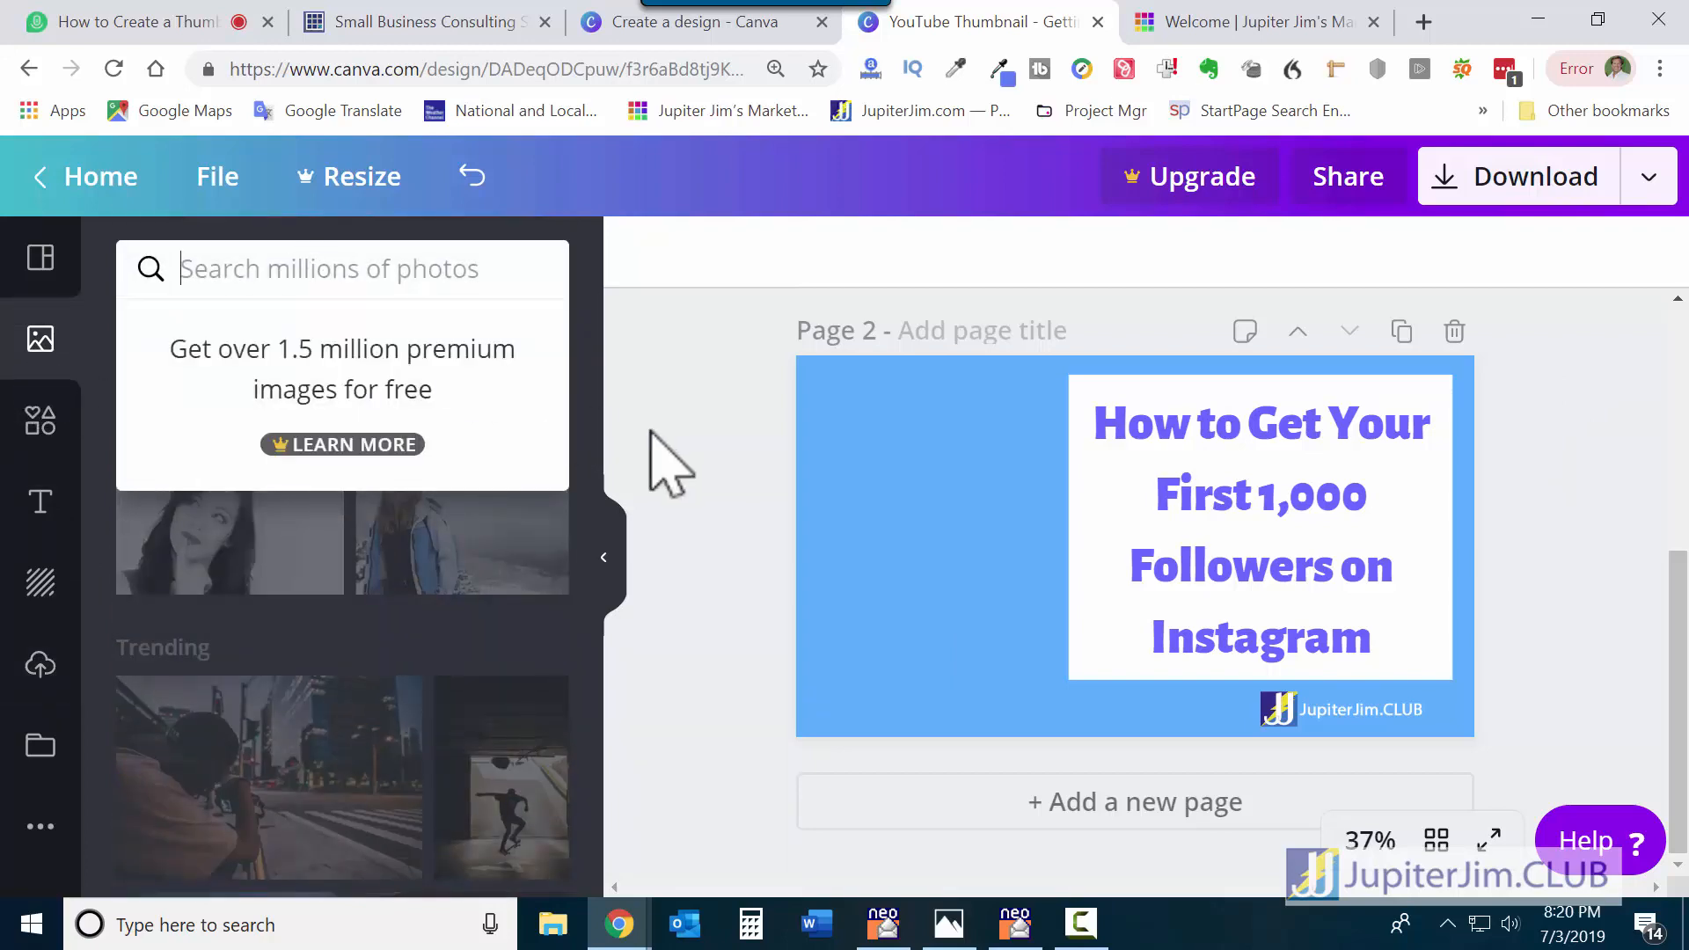
type("peop")
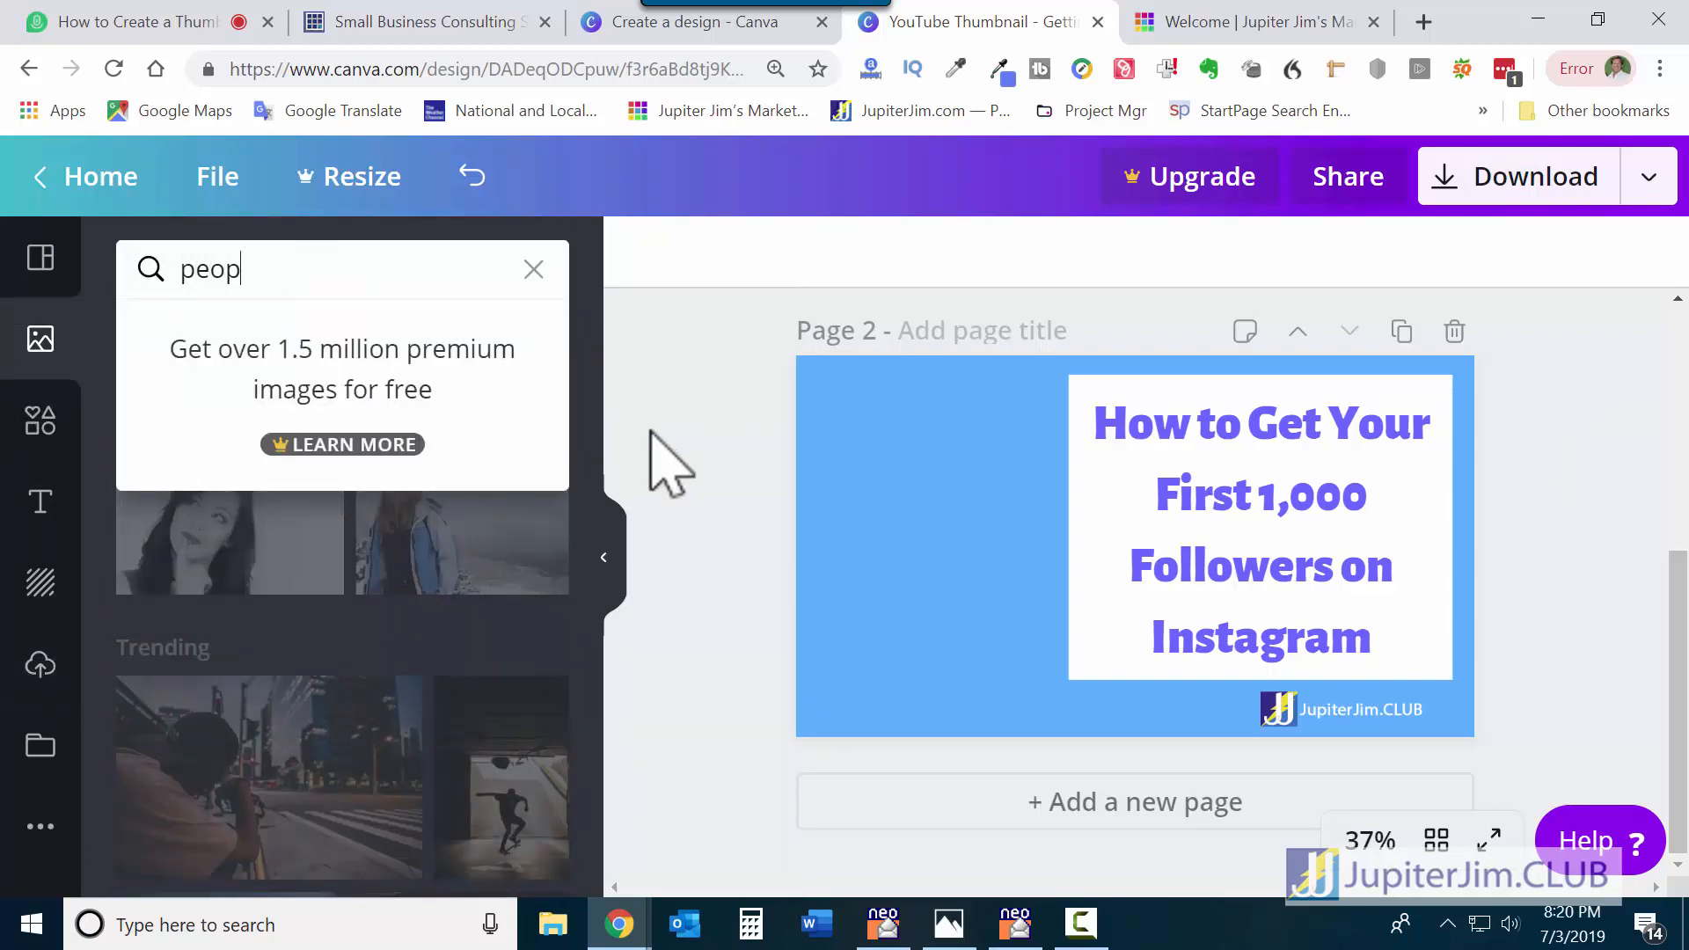
type("le")
key("Return")
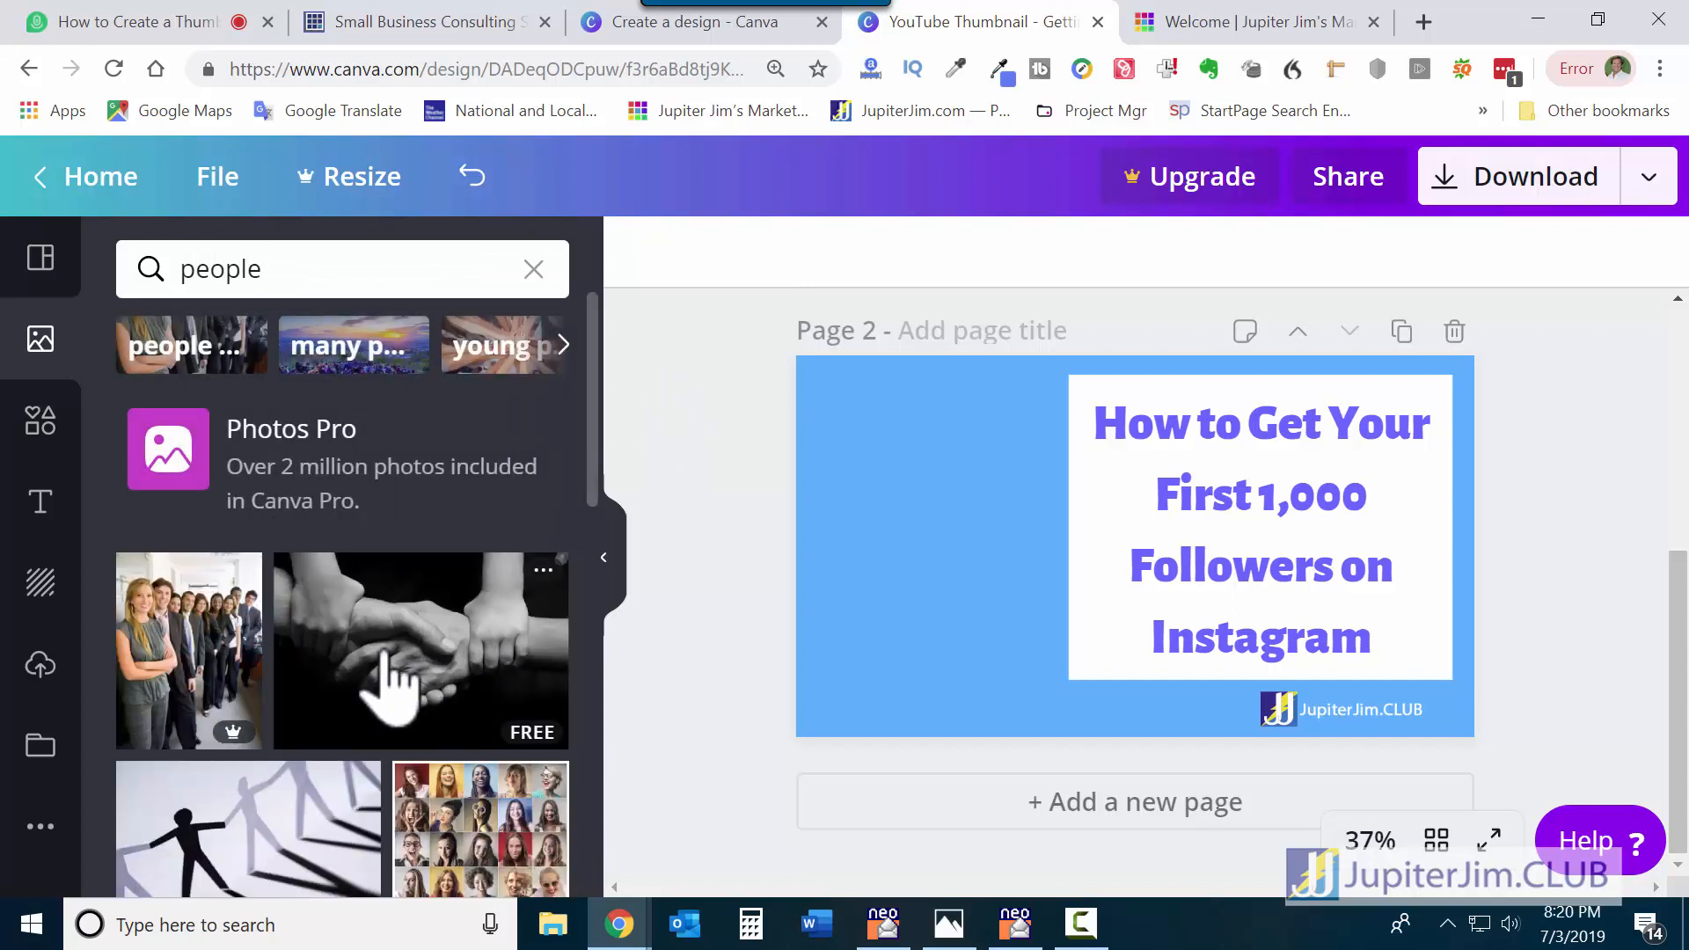
scroll(391, 678, "down", 1)
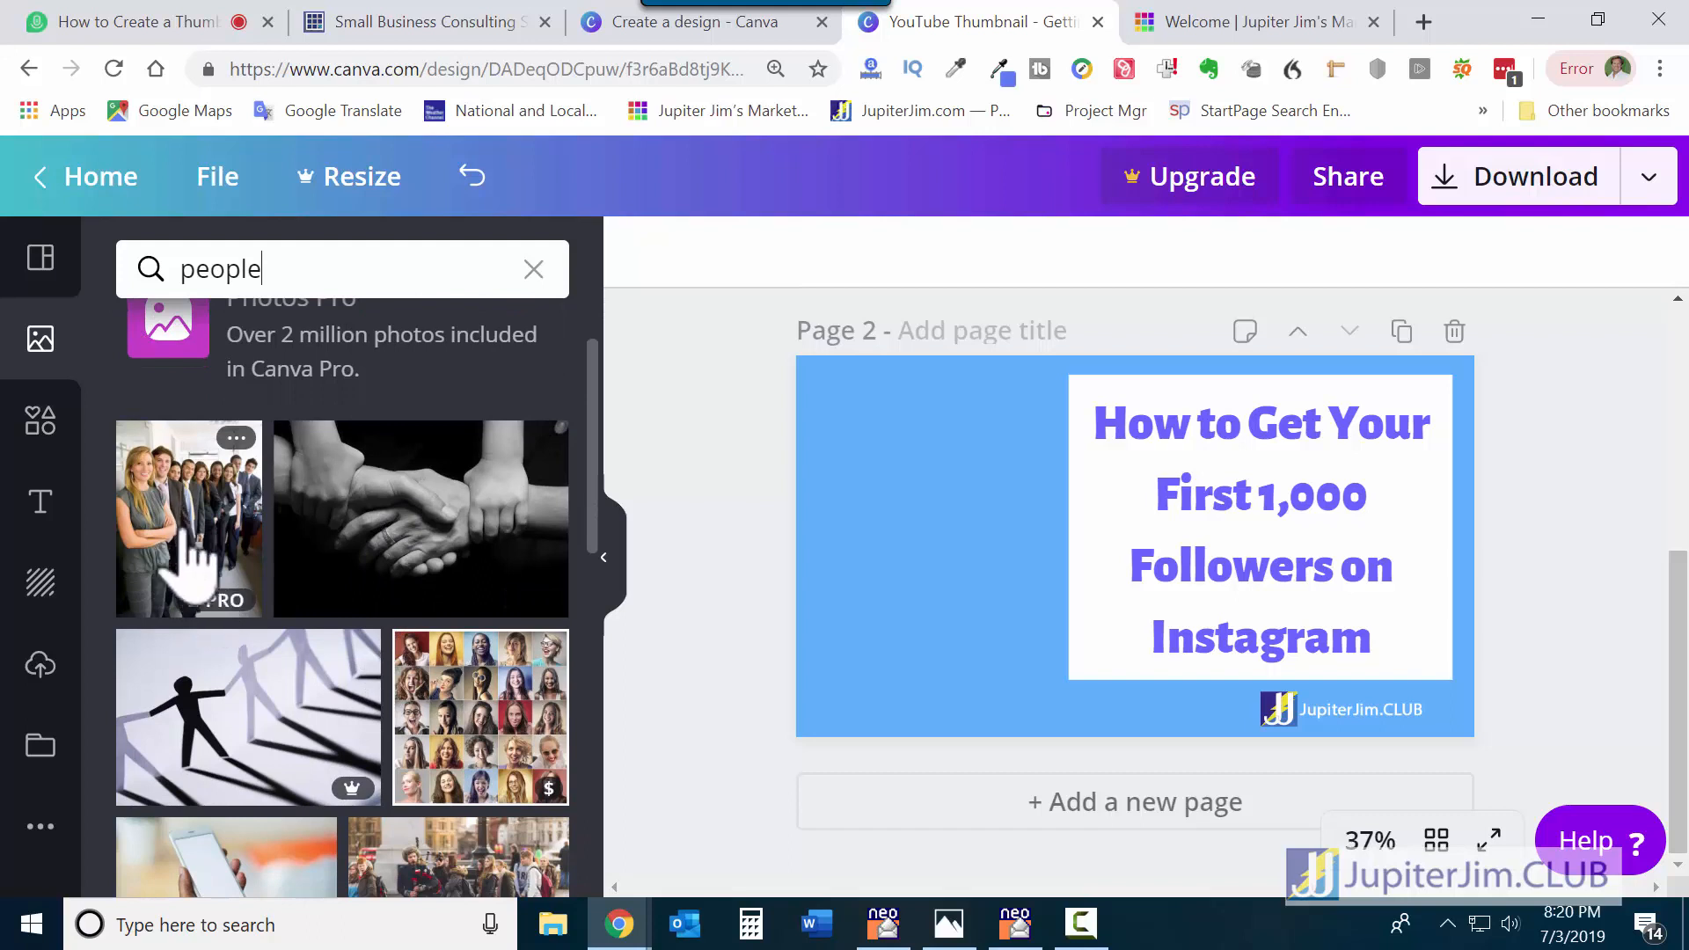
mouse_move(218, 614)
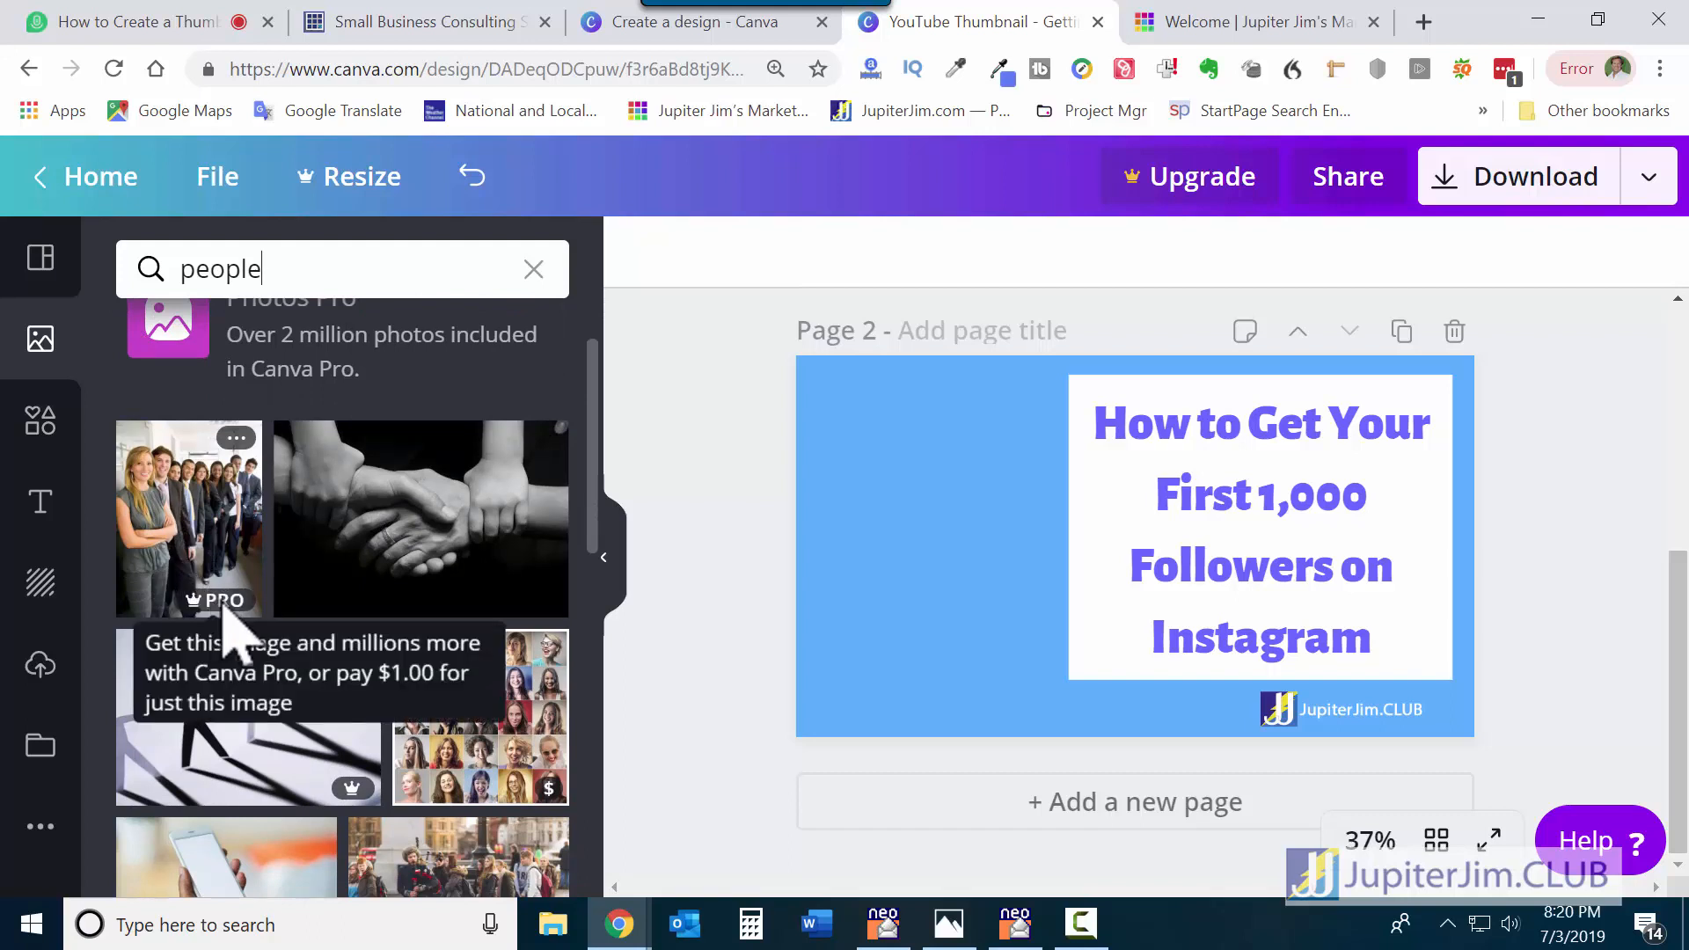
scroll(398, 568, "down", 1)
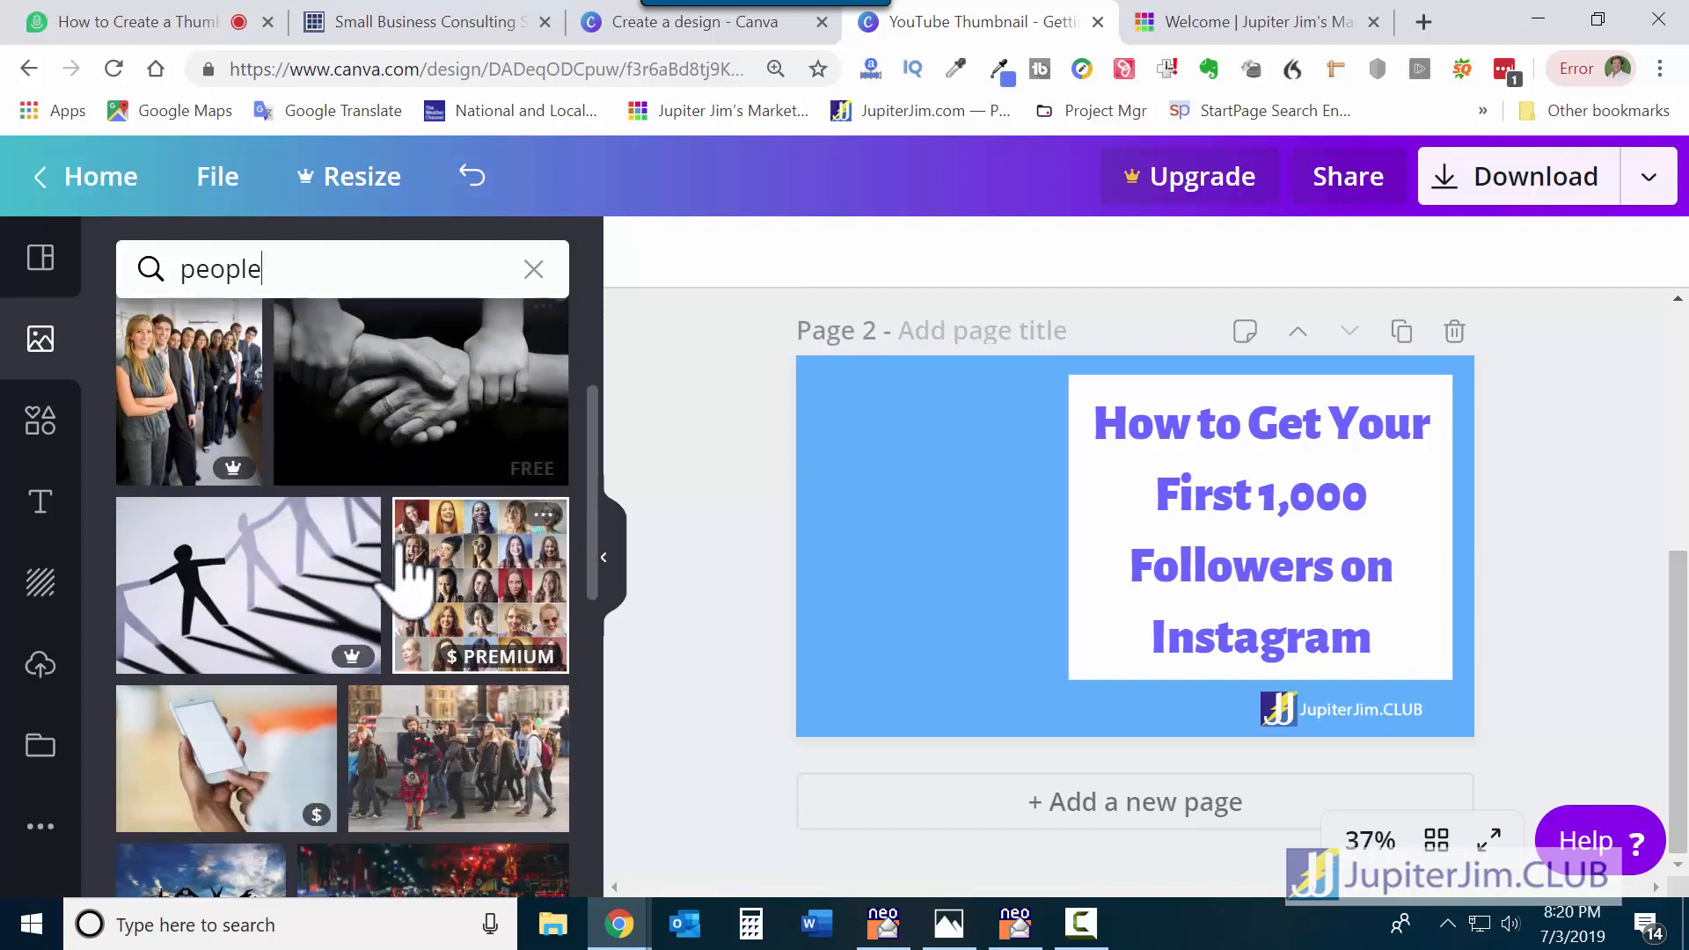
scroll(405, 556, "down", 2)
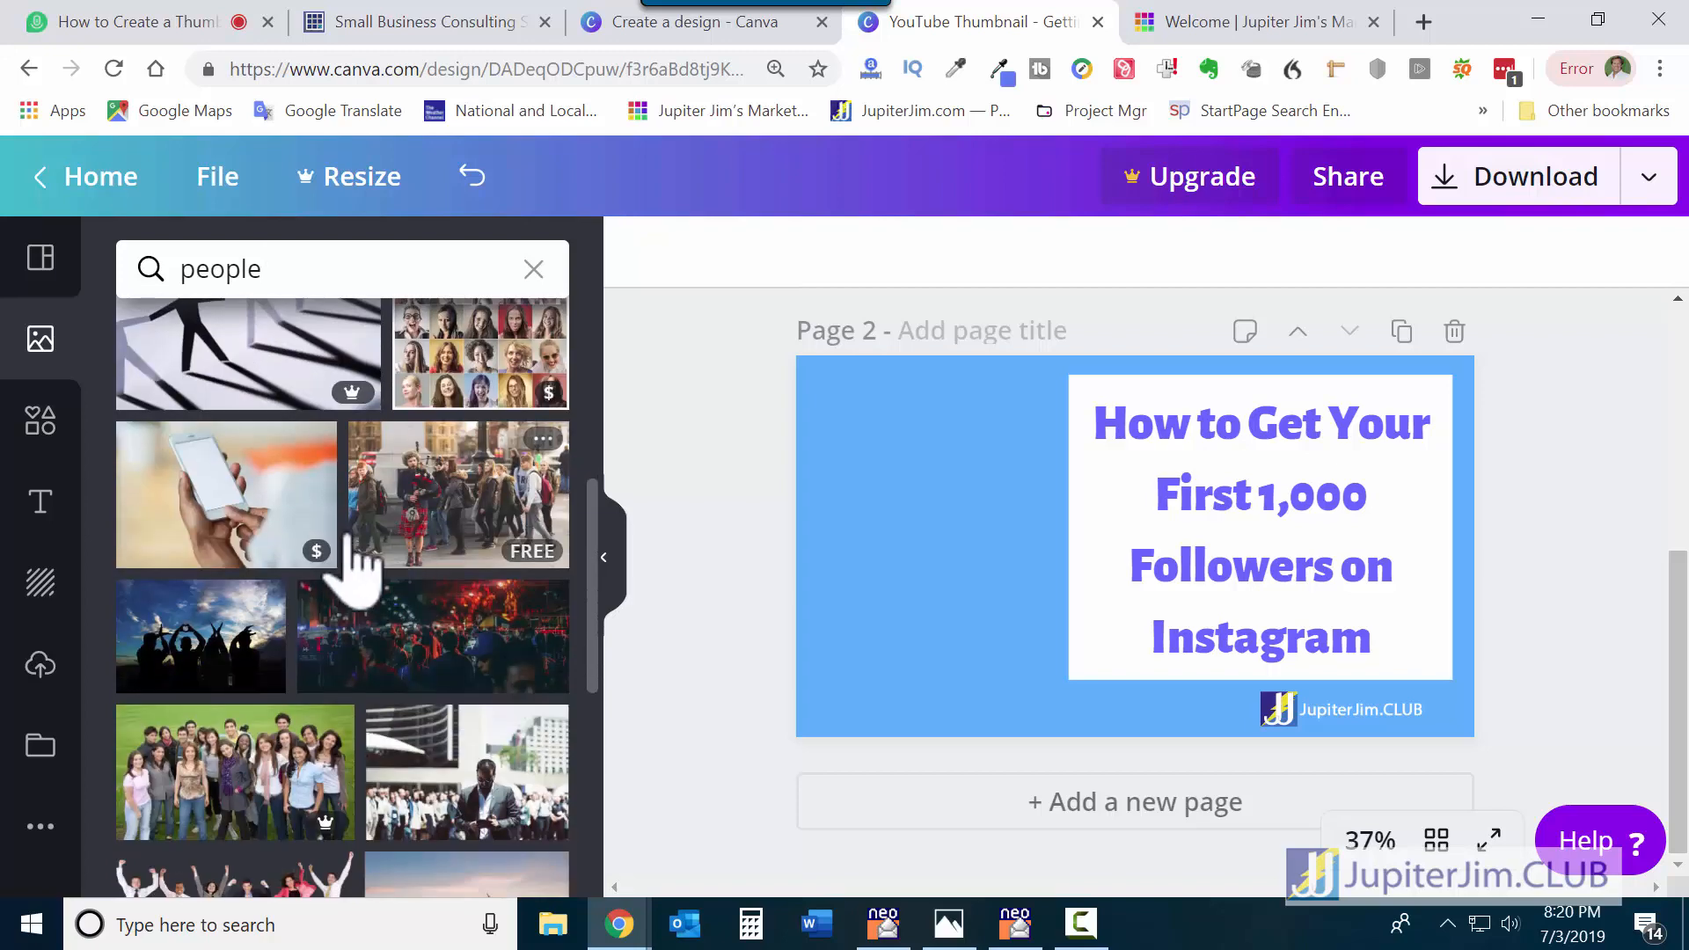
scroll(472, 556, "down", 1)
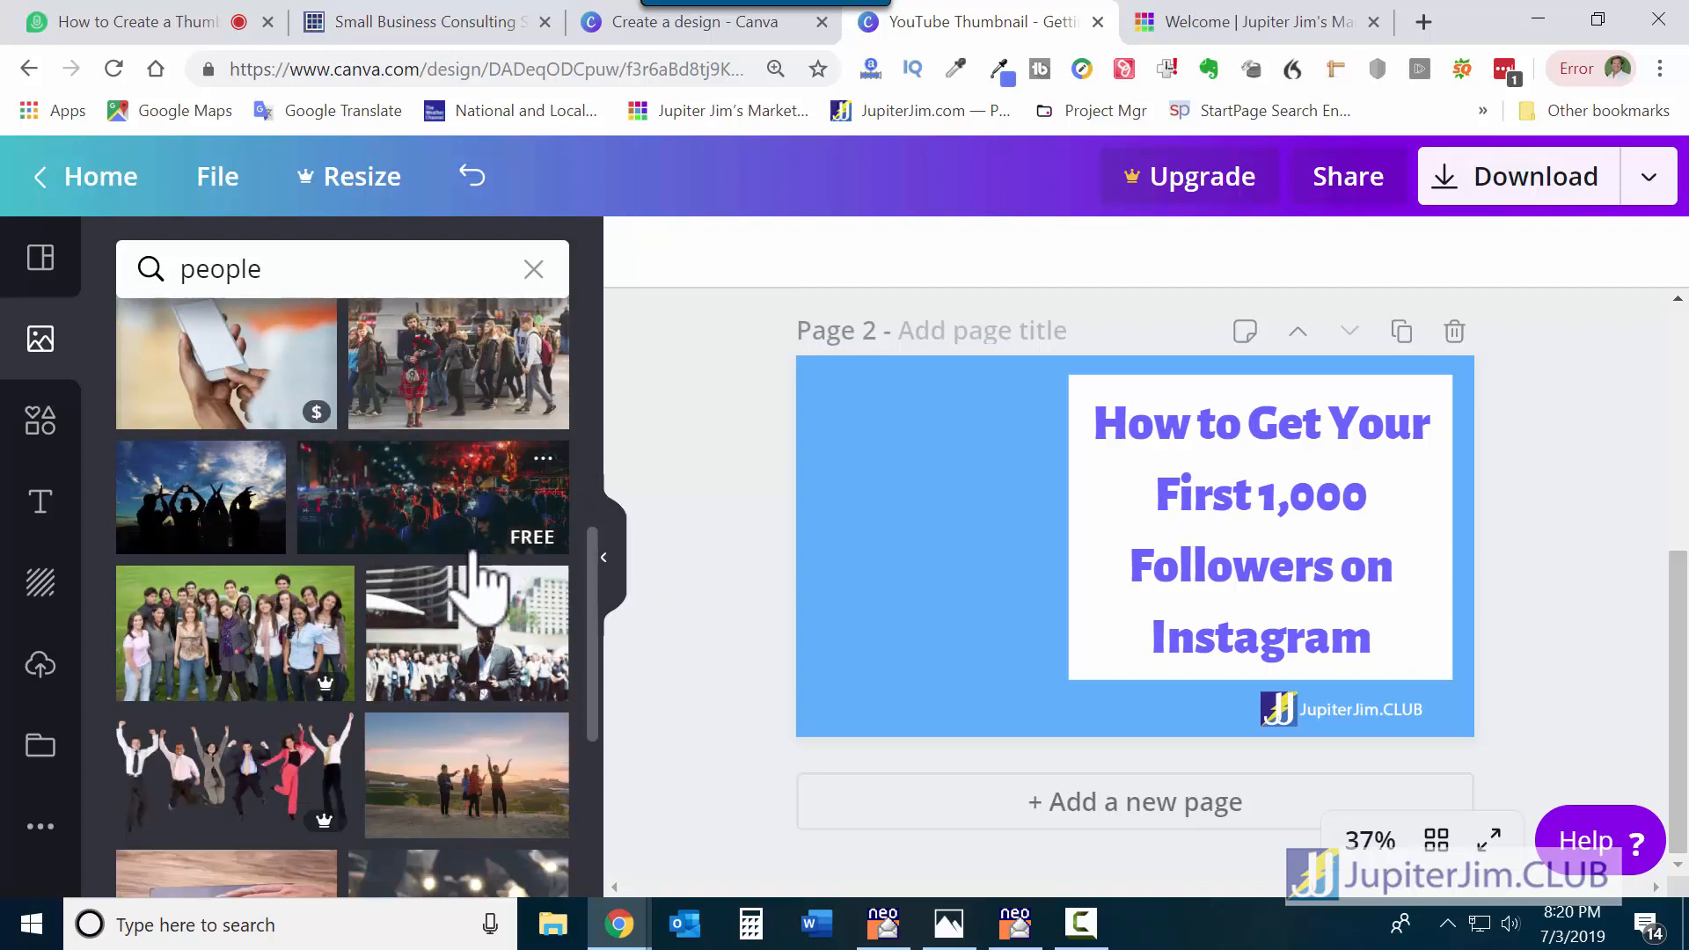
scroll(471, 581, "down", 1)
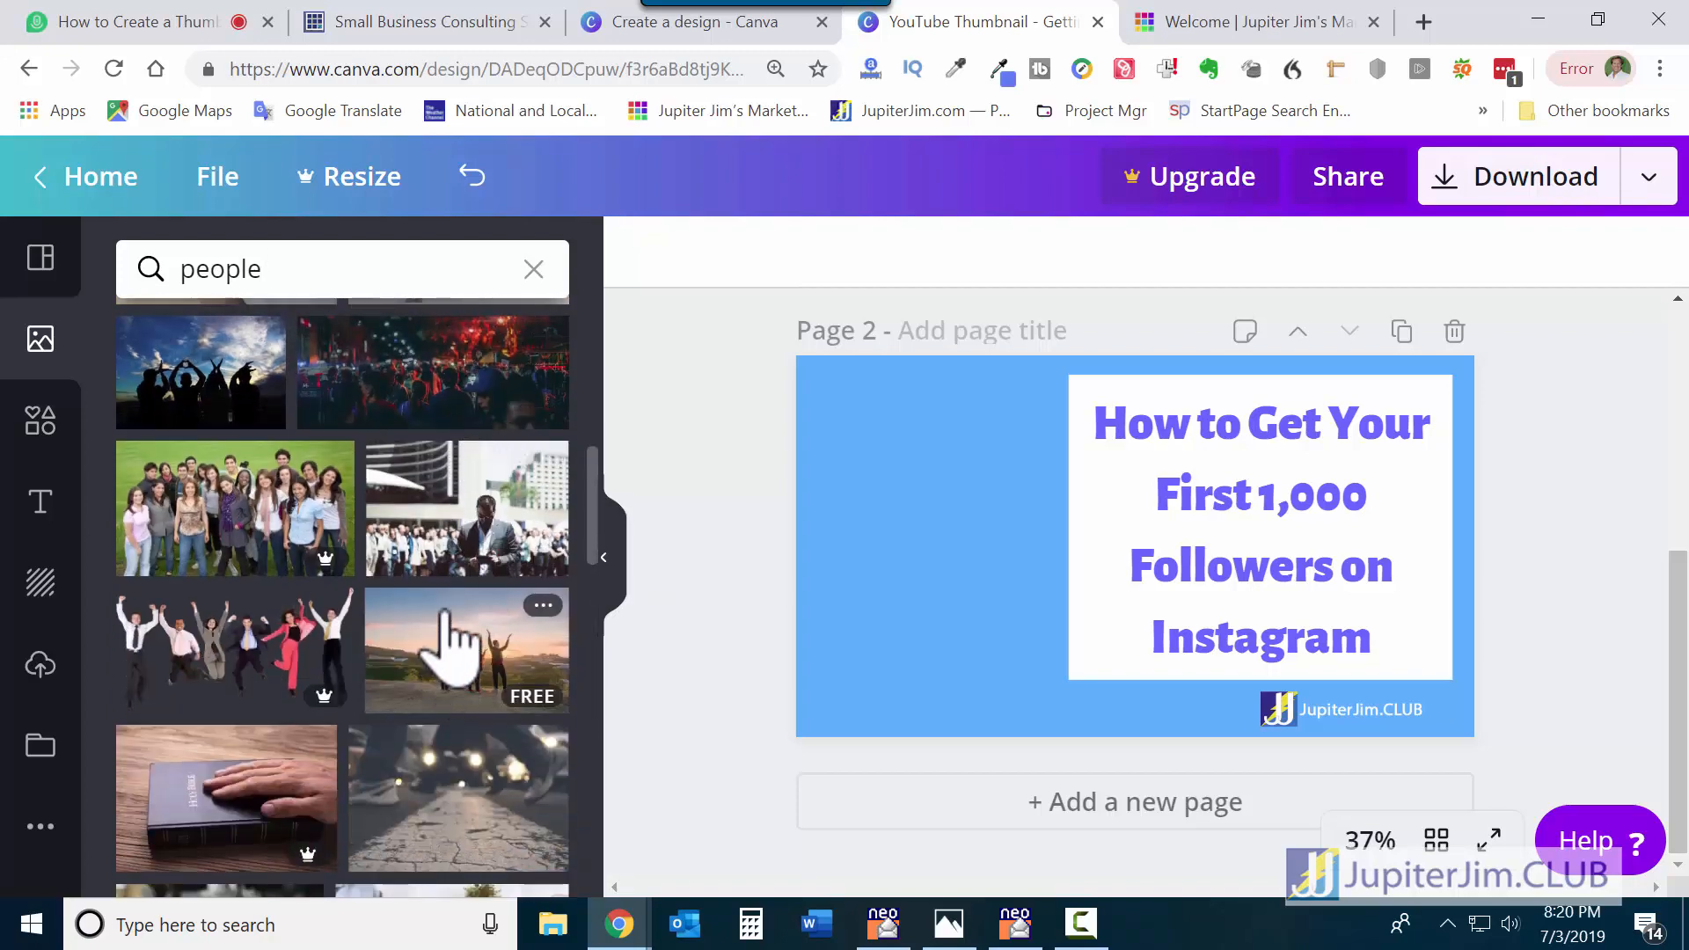
scroll(449, 615, "down", 2)
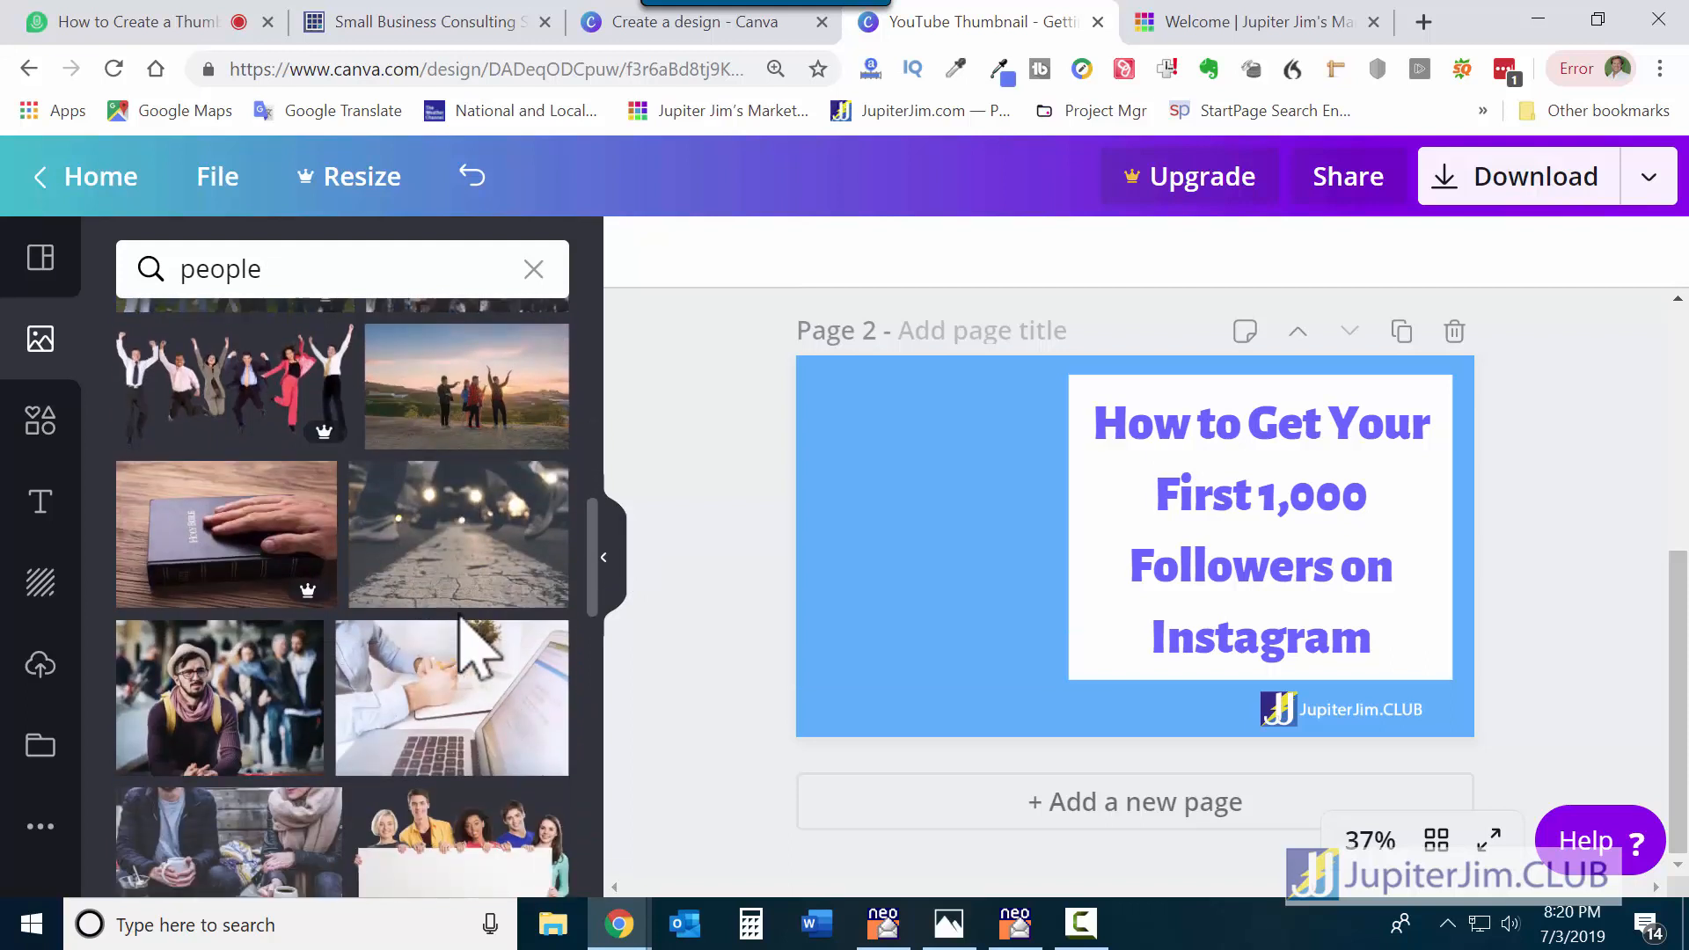
scroll(475, 620, "down", 1)
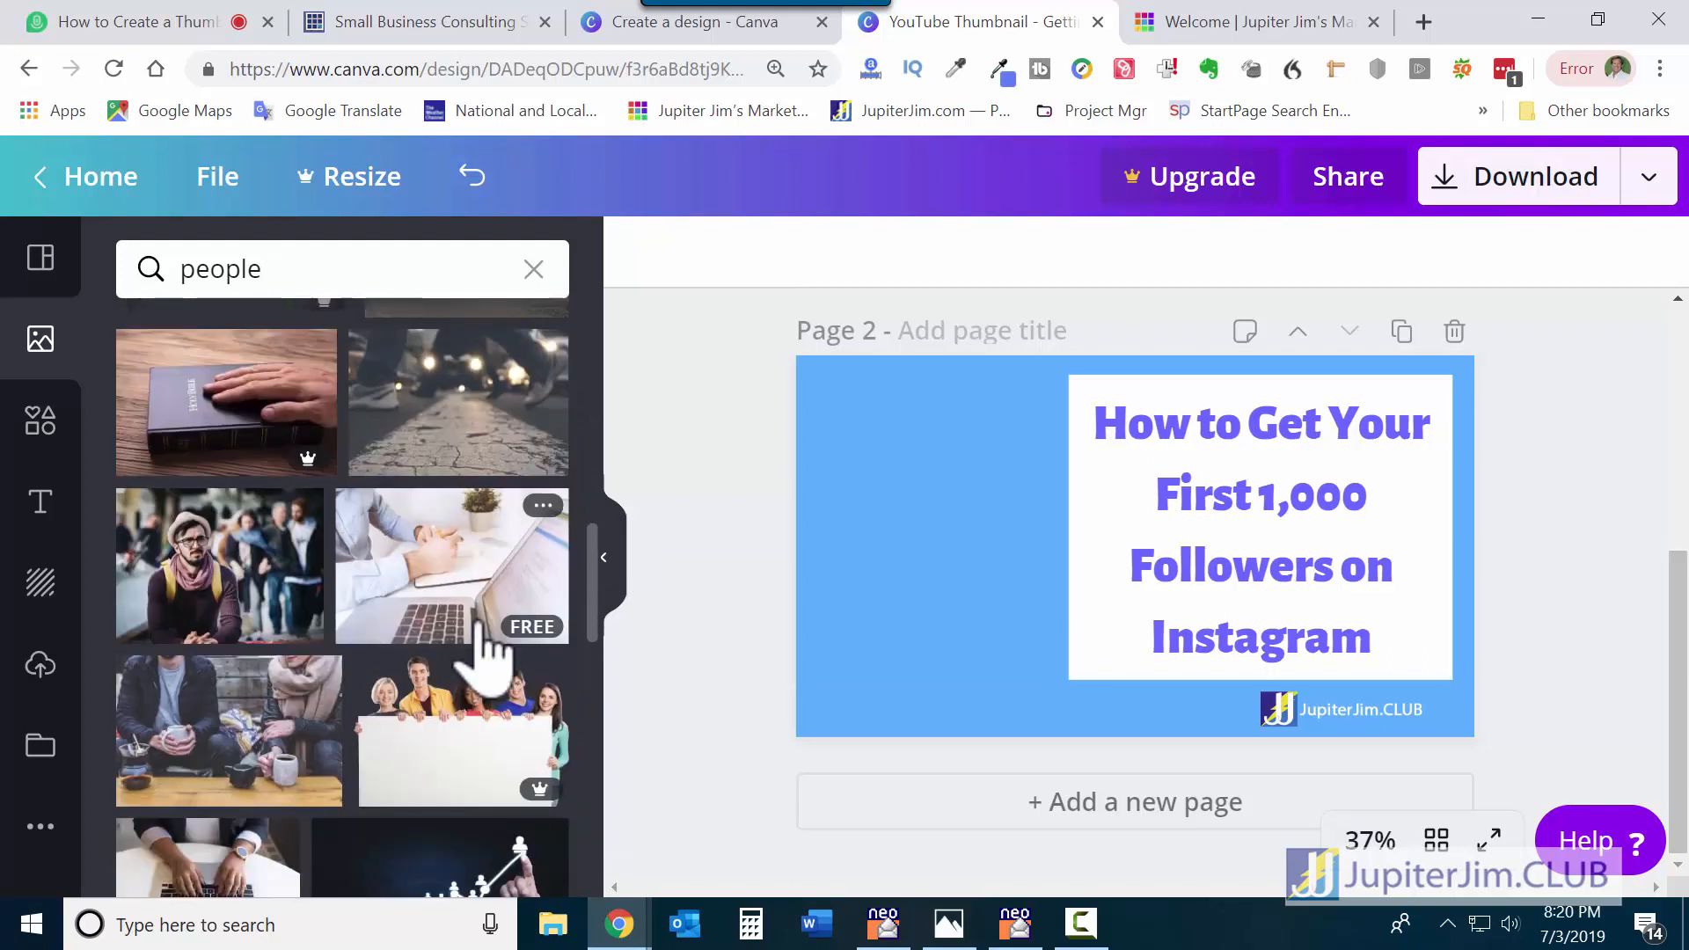
scroll(479, 651, "down", 1)
scroll(365, 695, "down", 1)
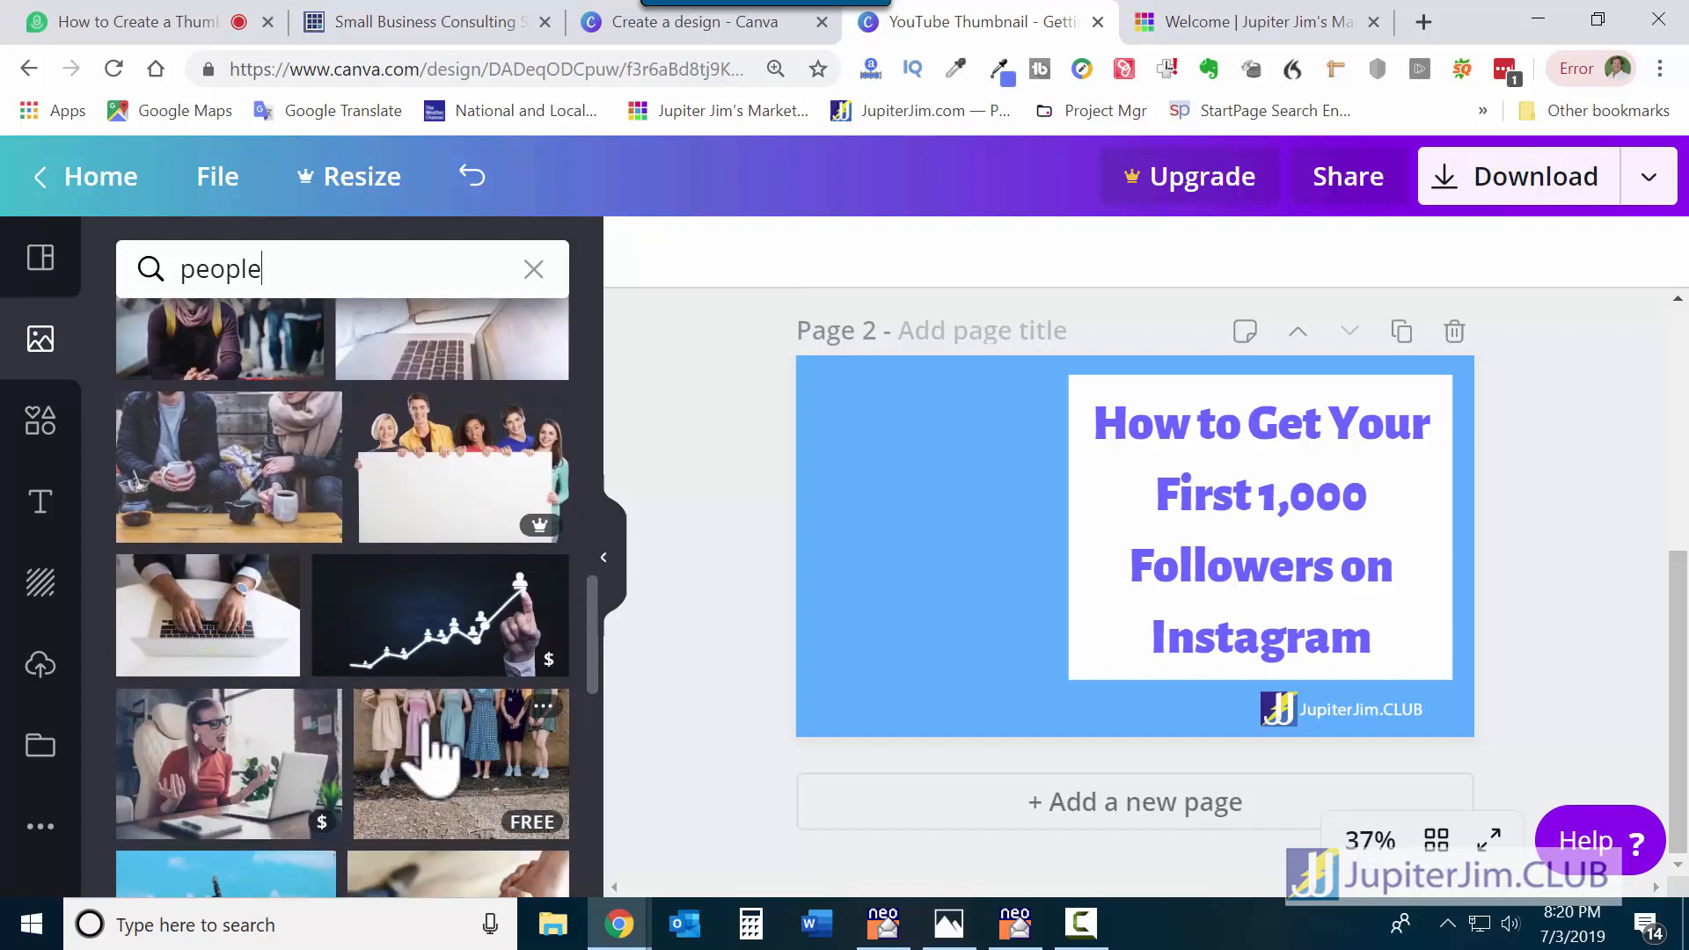
scroll(431, 757, "down", 2)
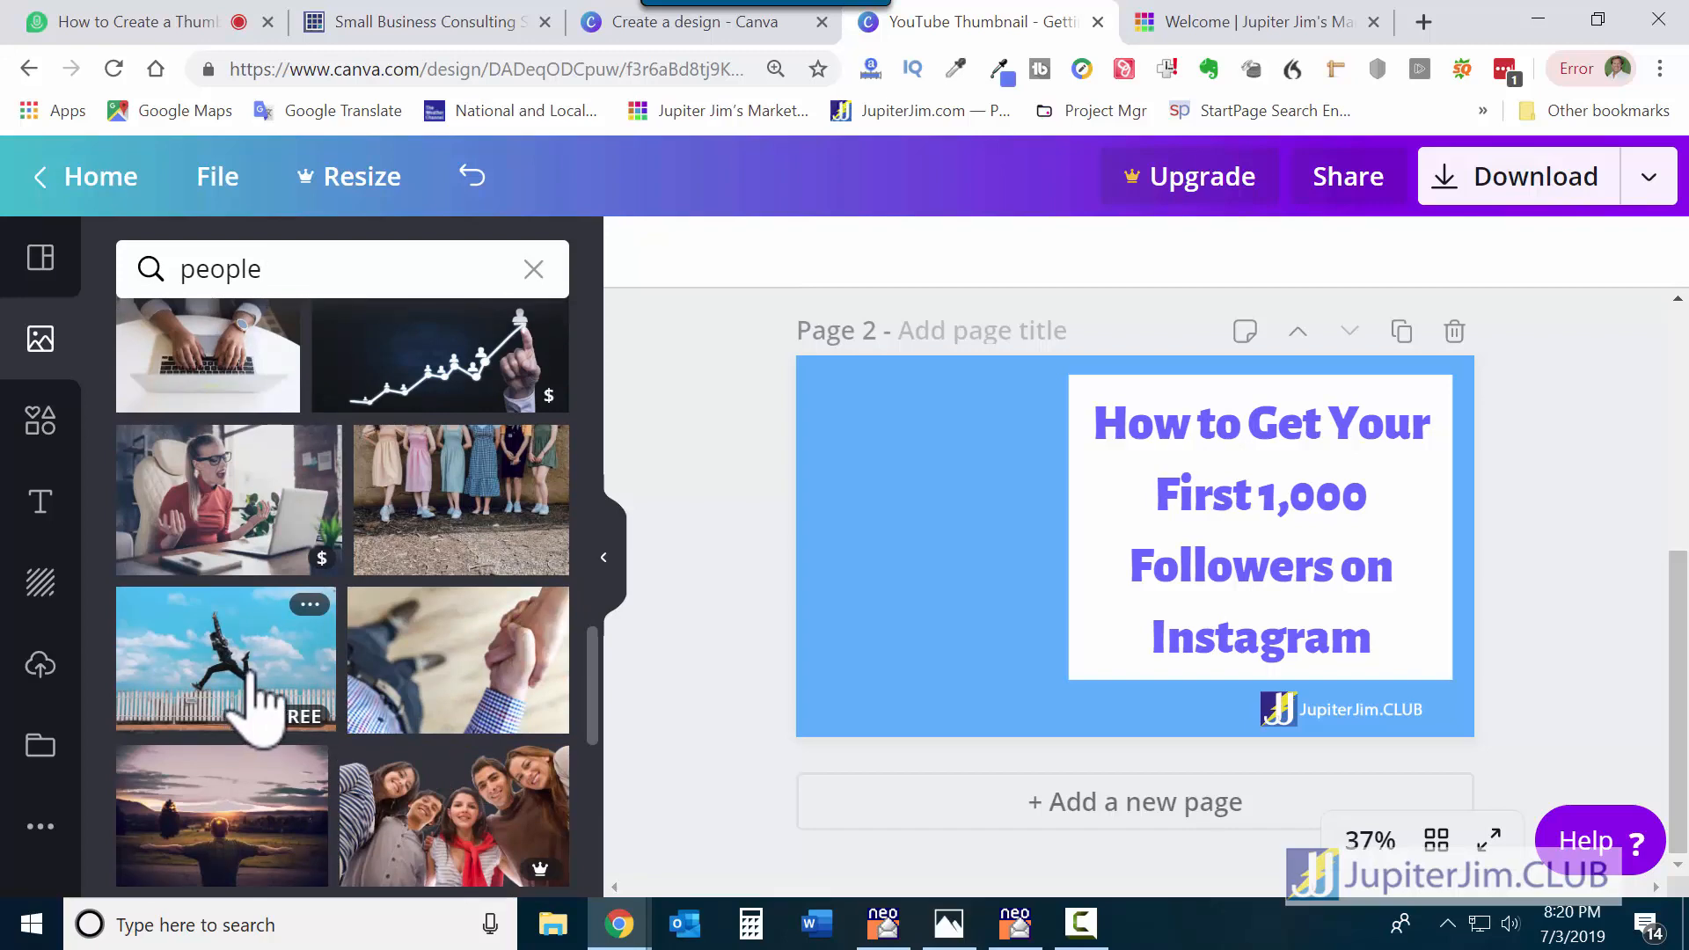
scroll(257, 695, "down", 1)
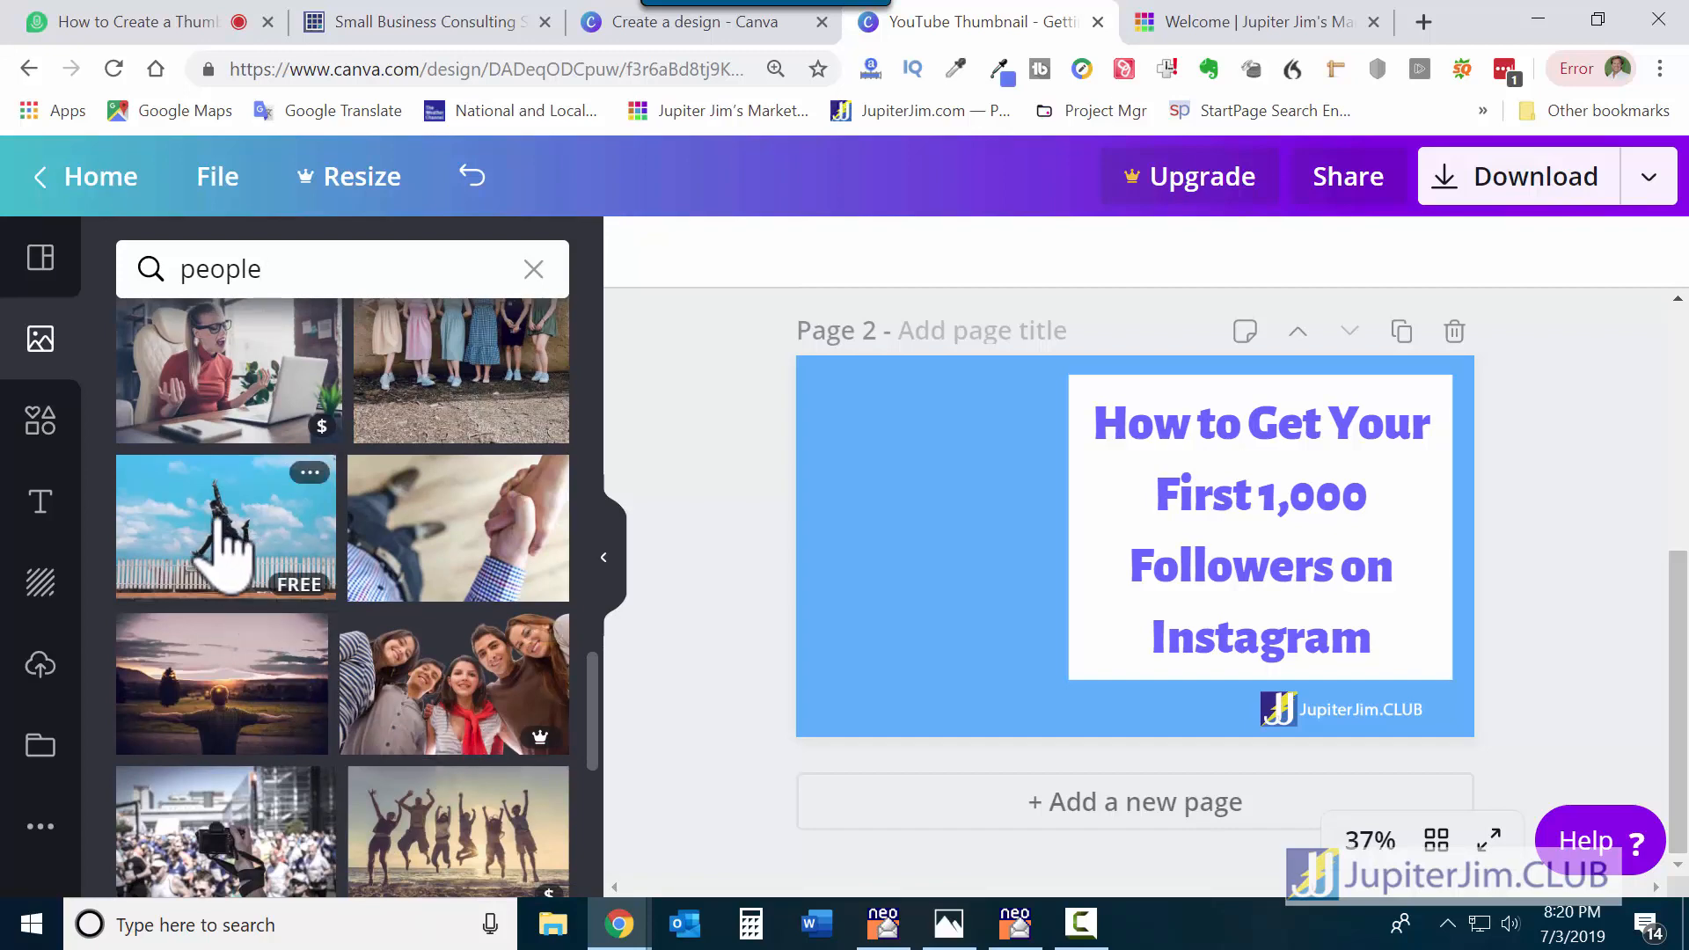
Add the jumping-man photo to page 2 and resize it to fill the left side at full height.
left_click(224, 554)
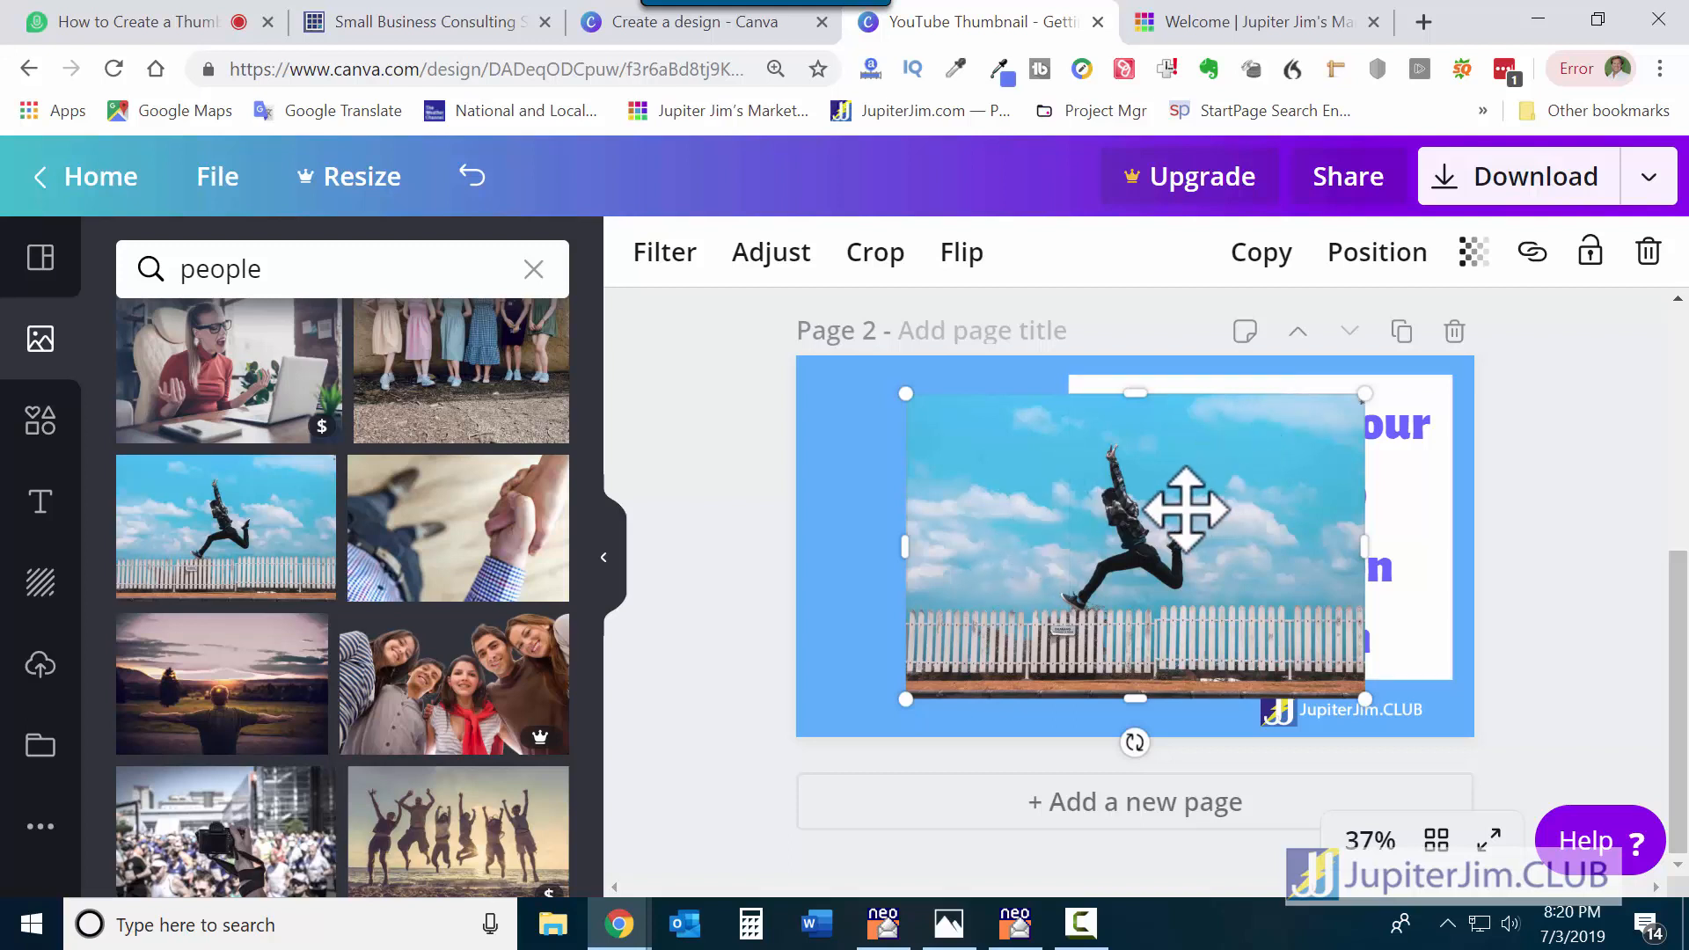
left_click_drag(1186, 509, 1040, 493)
left_click_drag(993, 493, 1010, 505)
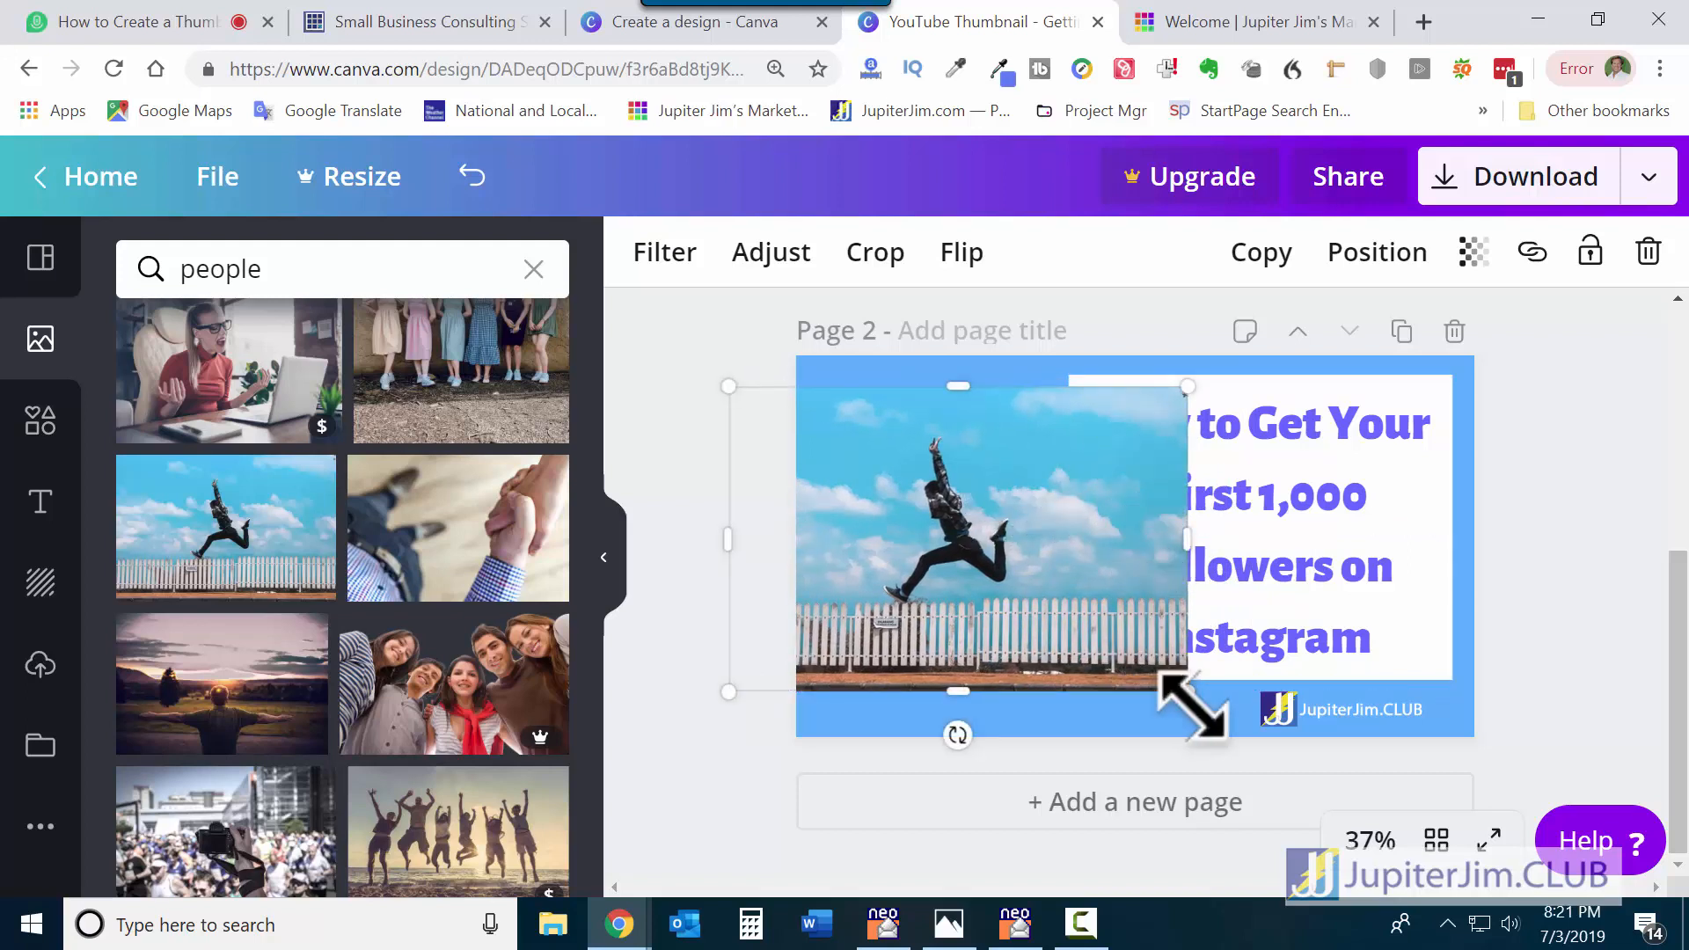
left_click_drag(1190, 697, 1217, 823)
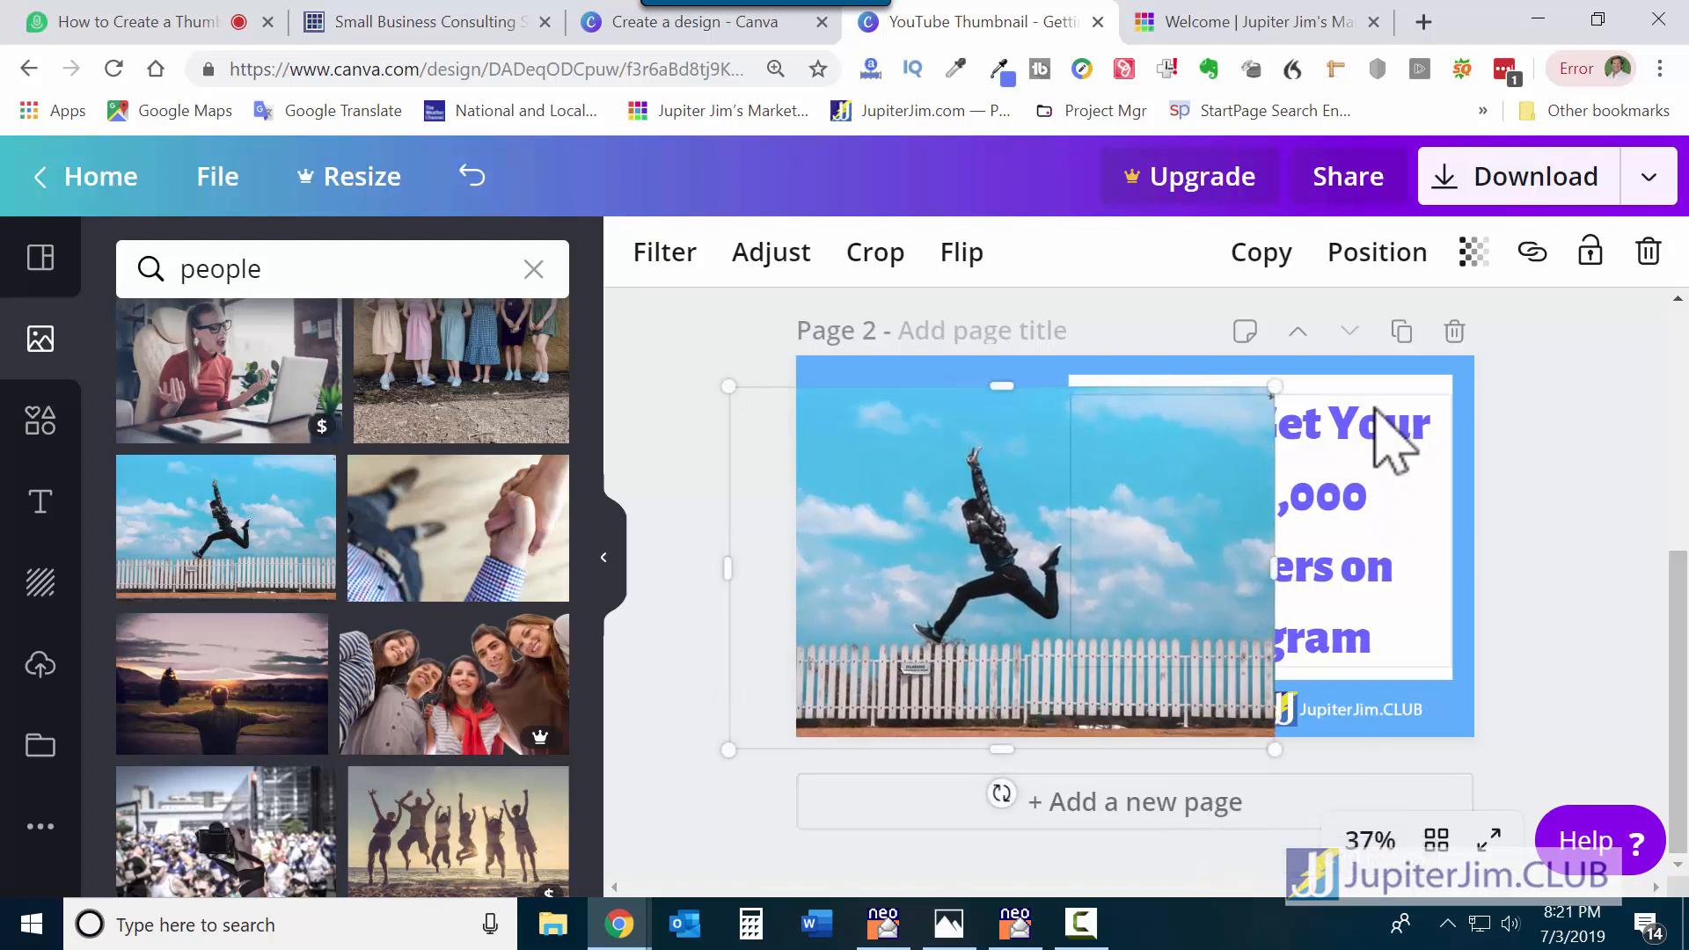
mouse_move(1304, 374)
left_mouse_down()
mouse_move(1300, 346)
mouse_move(1328, 351)
left_mouse_up()
left_click_drag(1328, 562, 1174, 551)
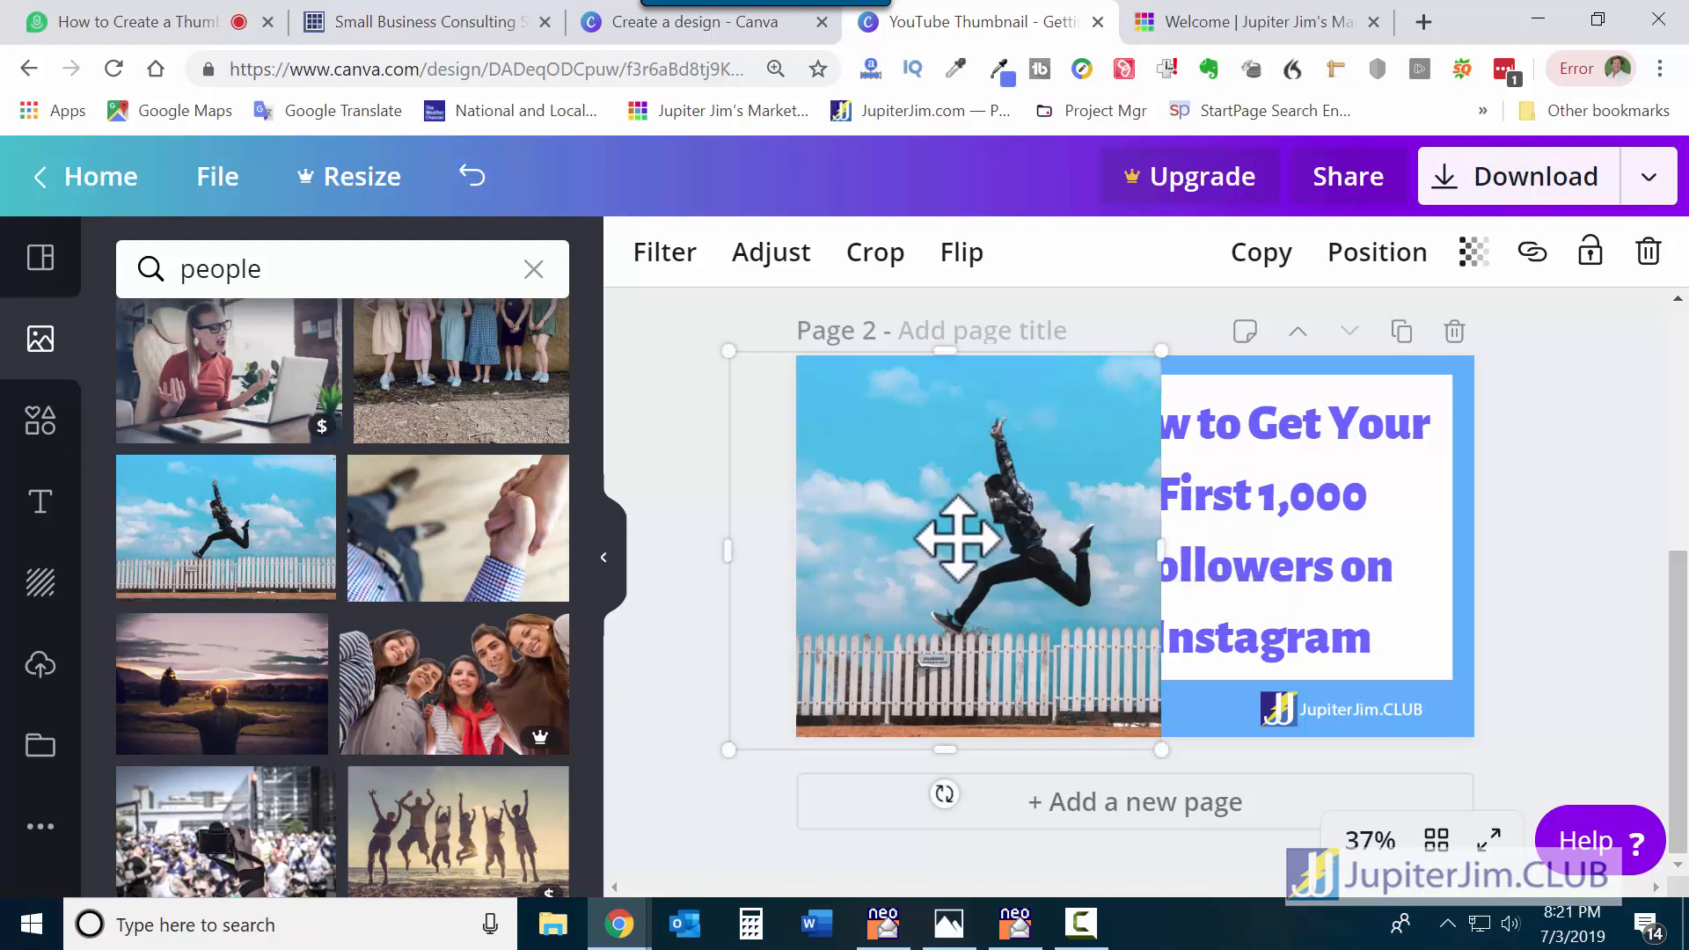
left_click_drag(954, 540, 931, 541)
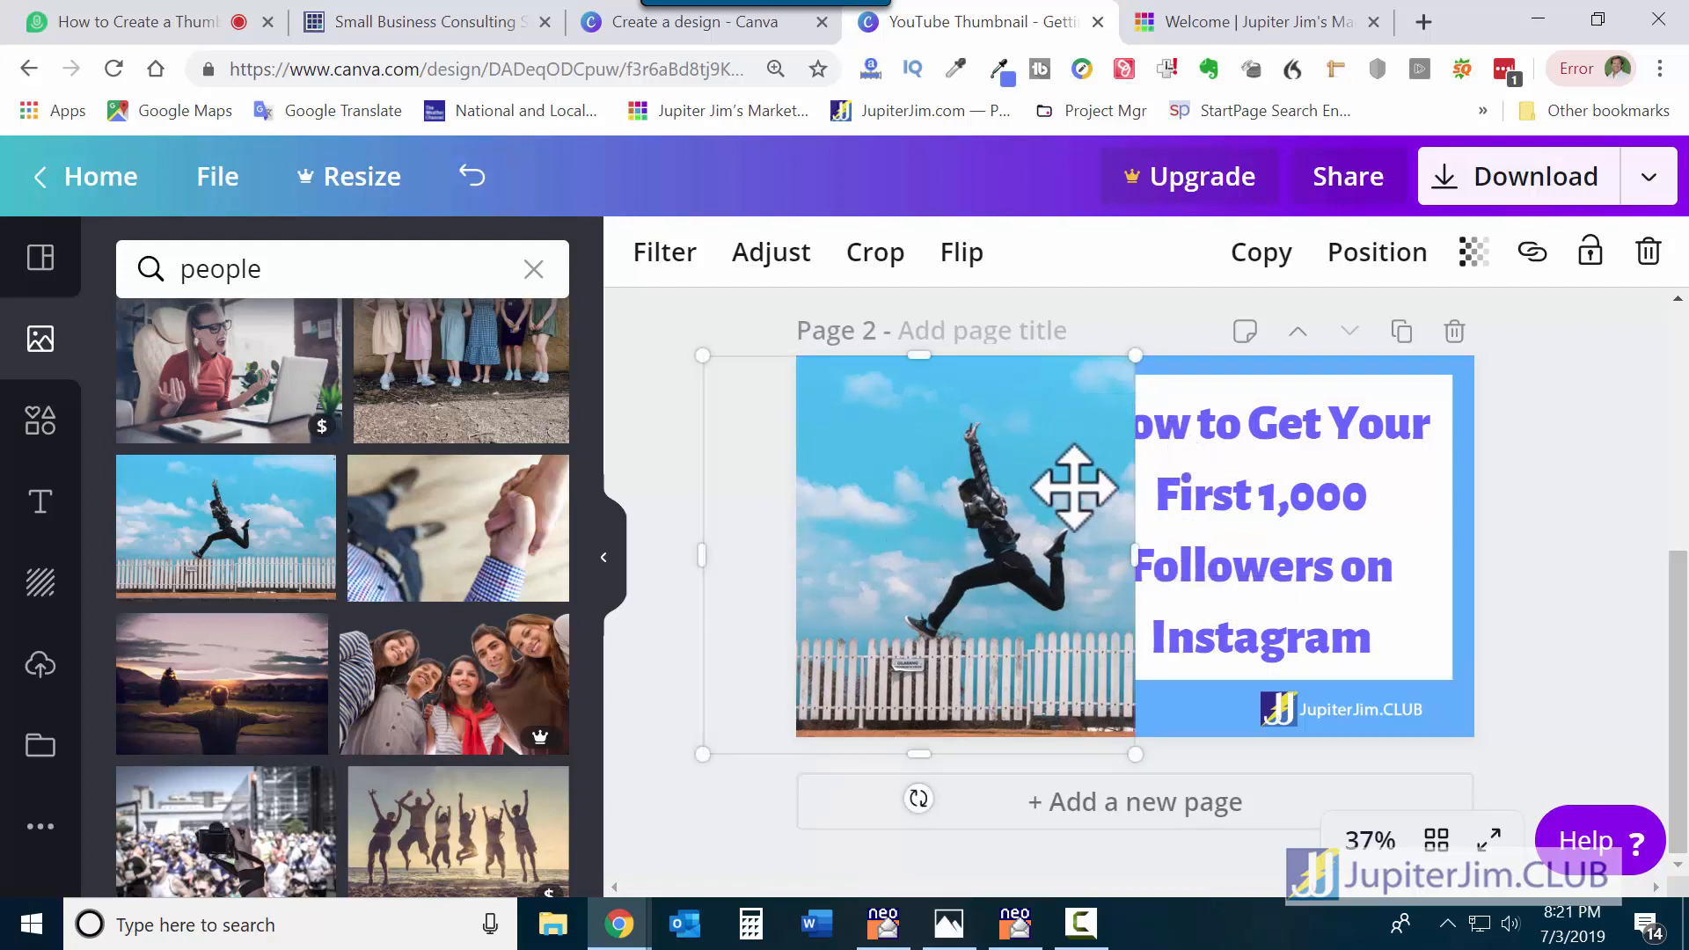
Send the jumping-man photo backward behind the white heading box.
left_click(1373, 264)
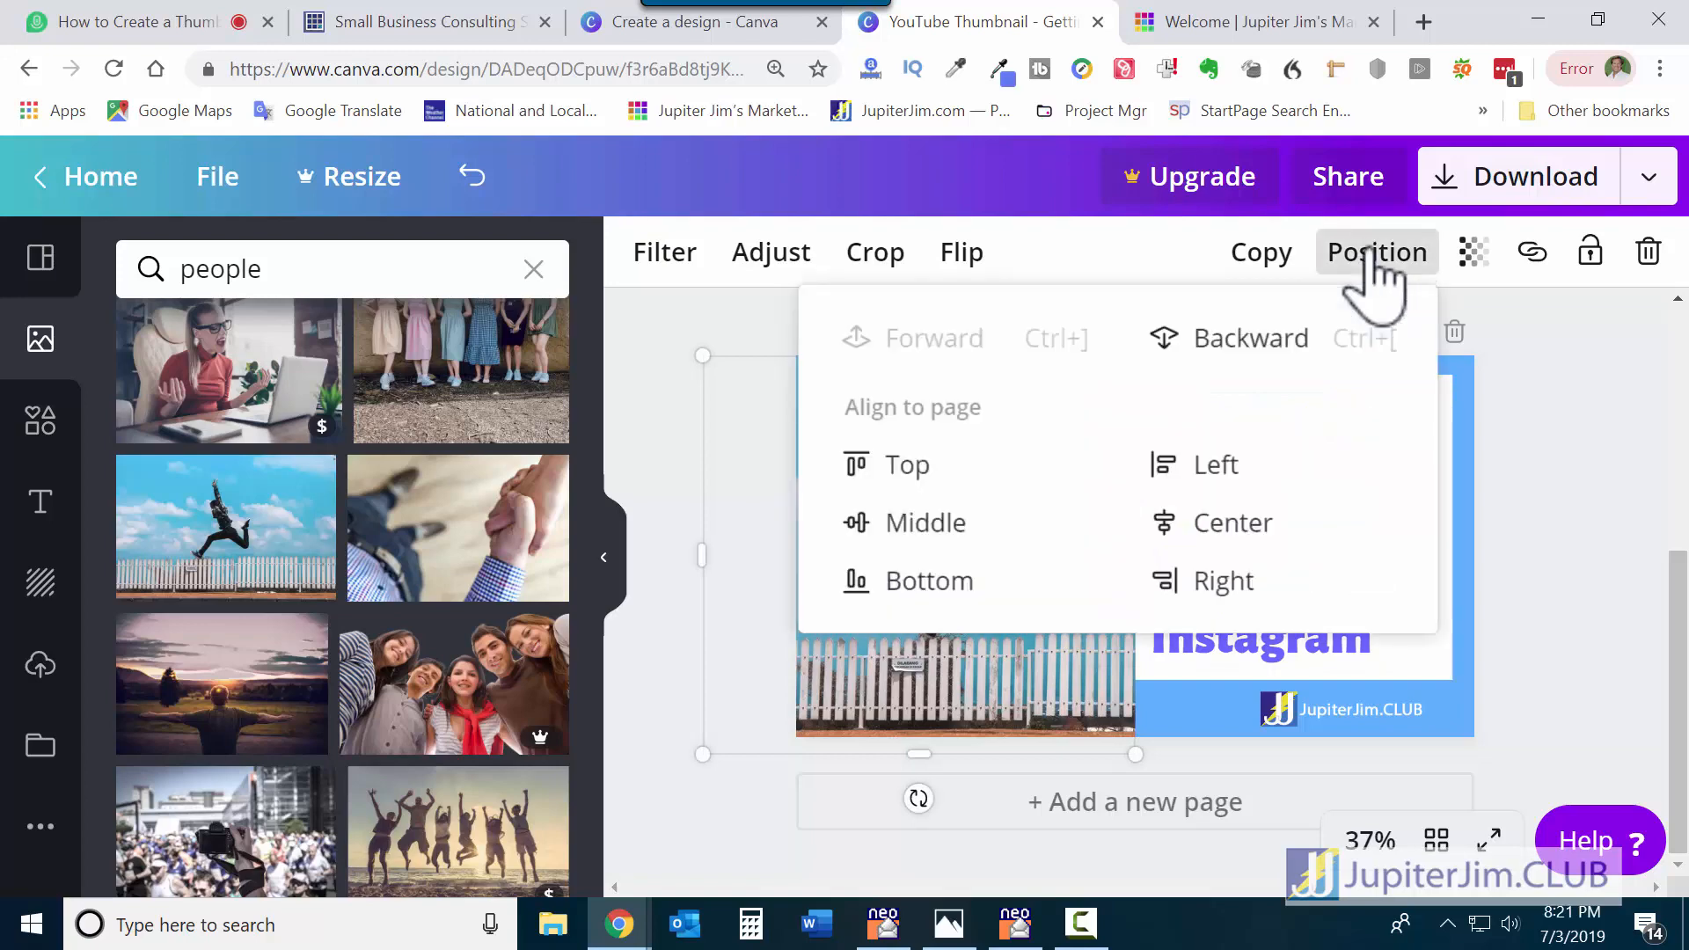
left_click(1250, 343)
left_click(1613, 451)
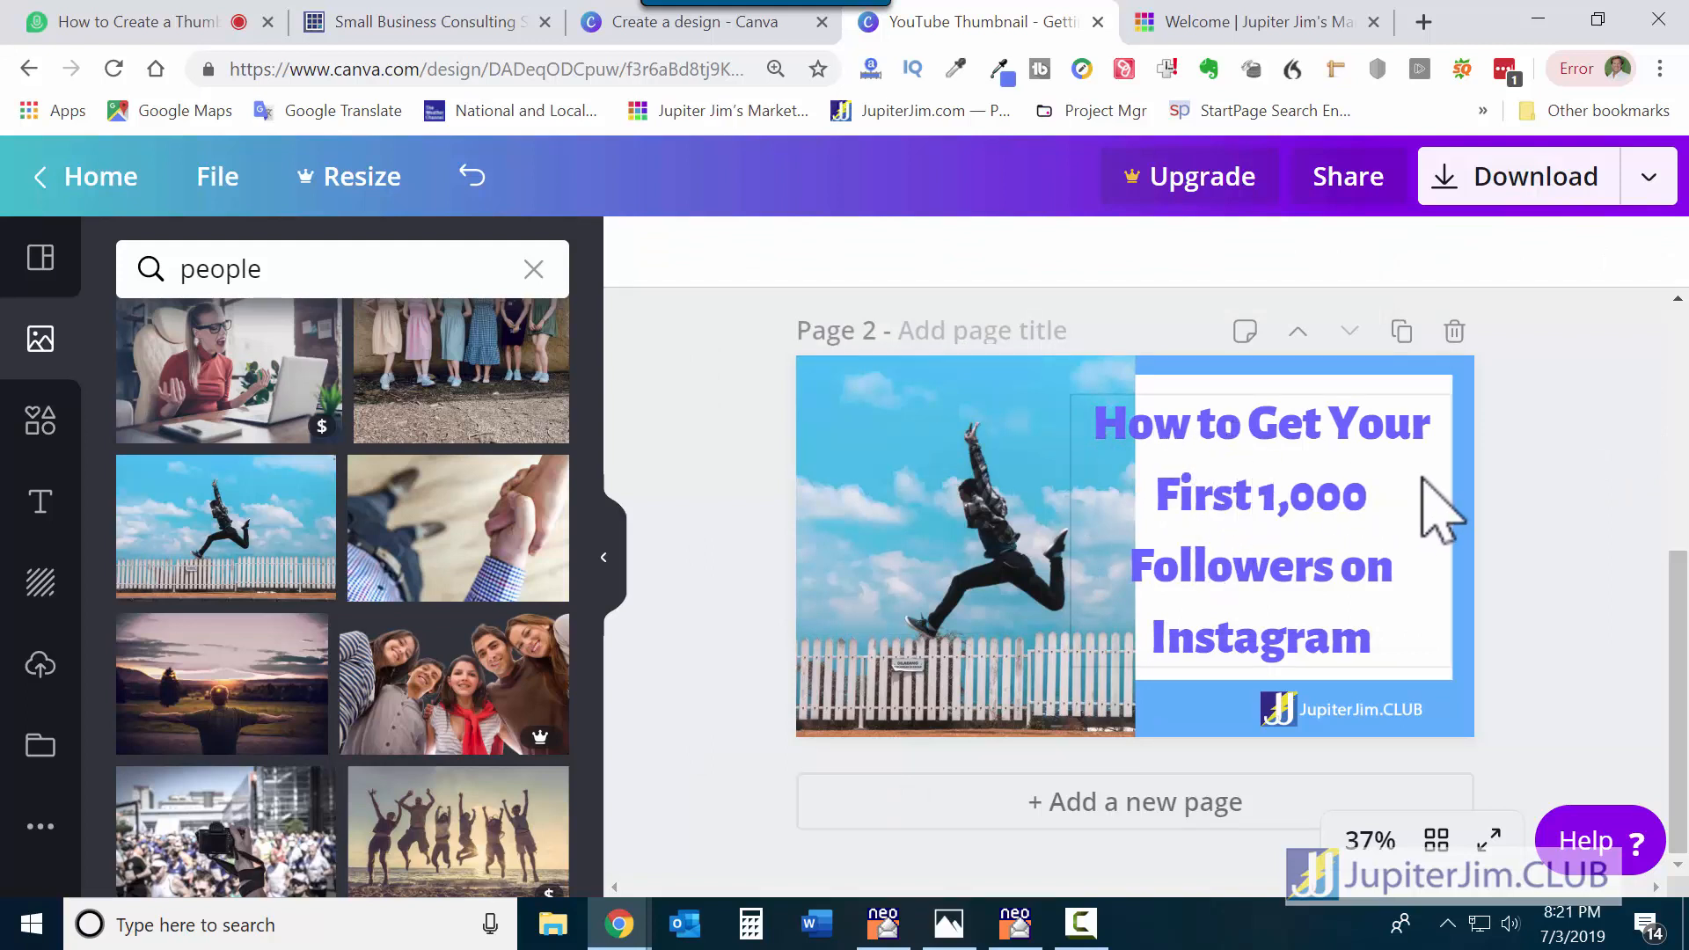
left_click(907, 471)
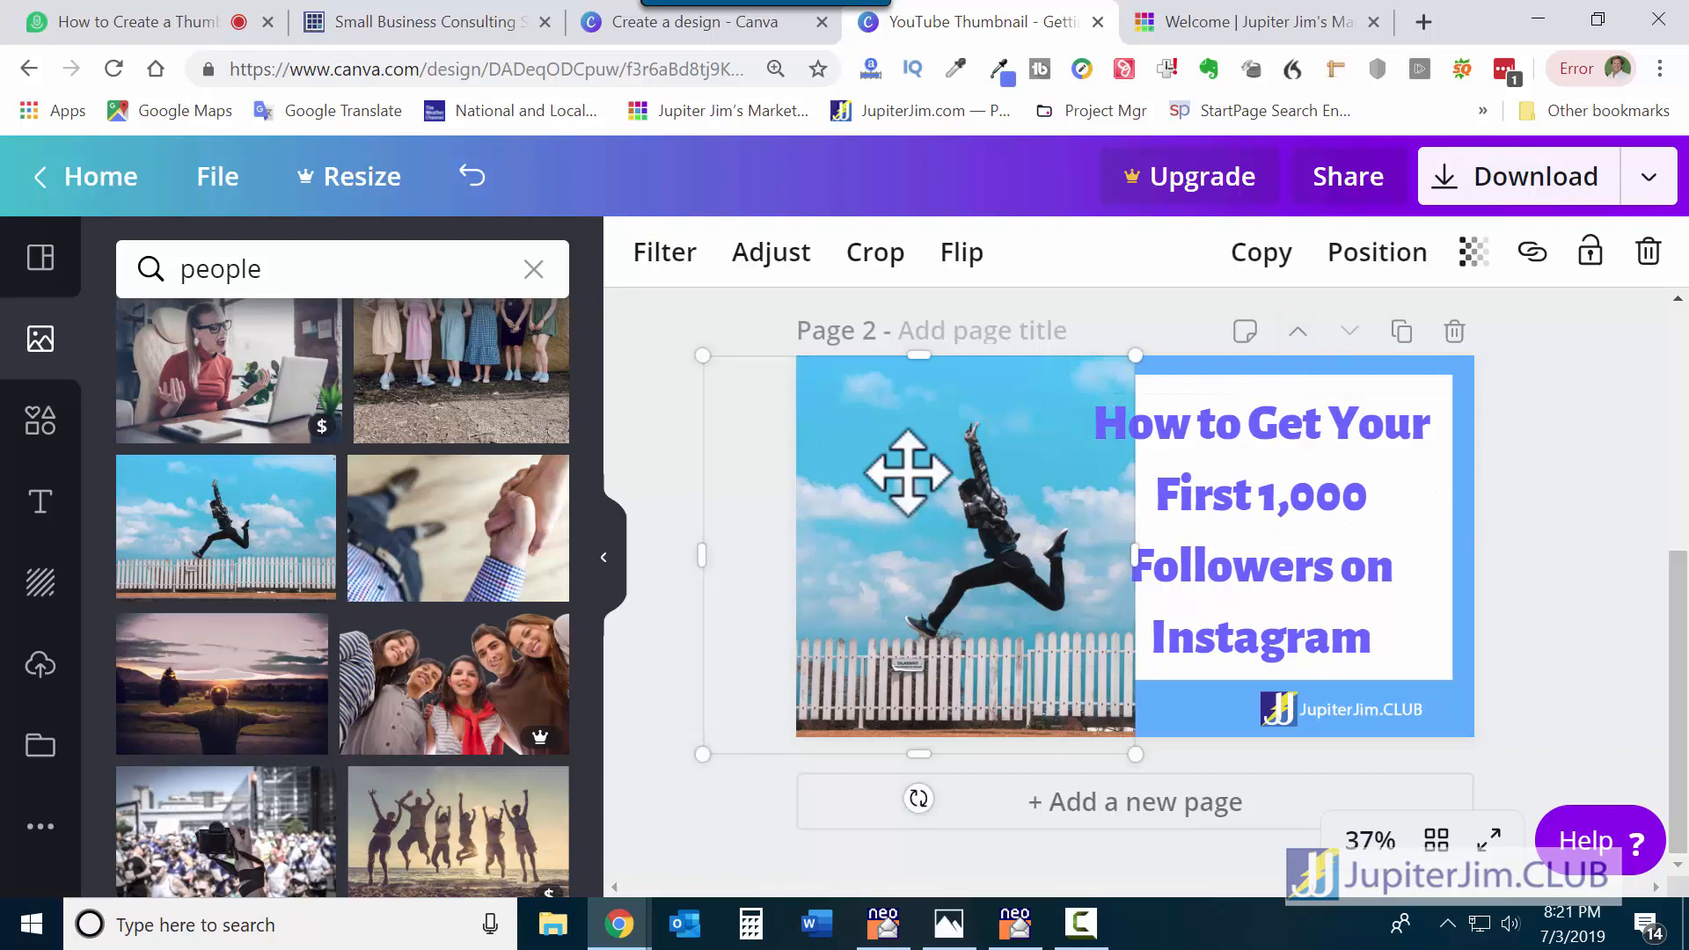
left_click(1372, 255)
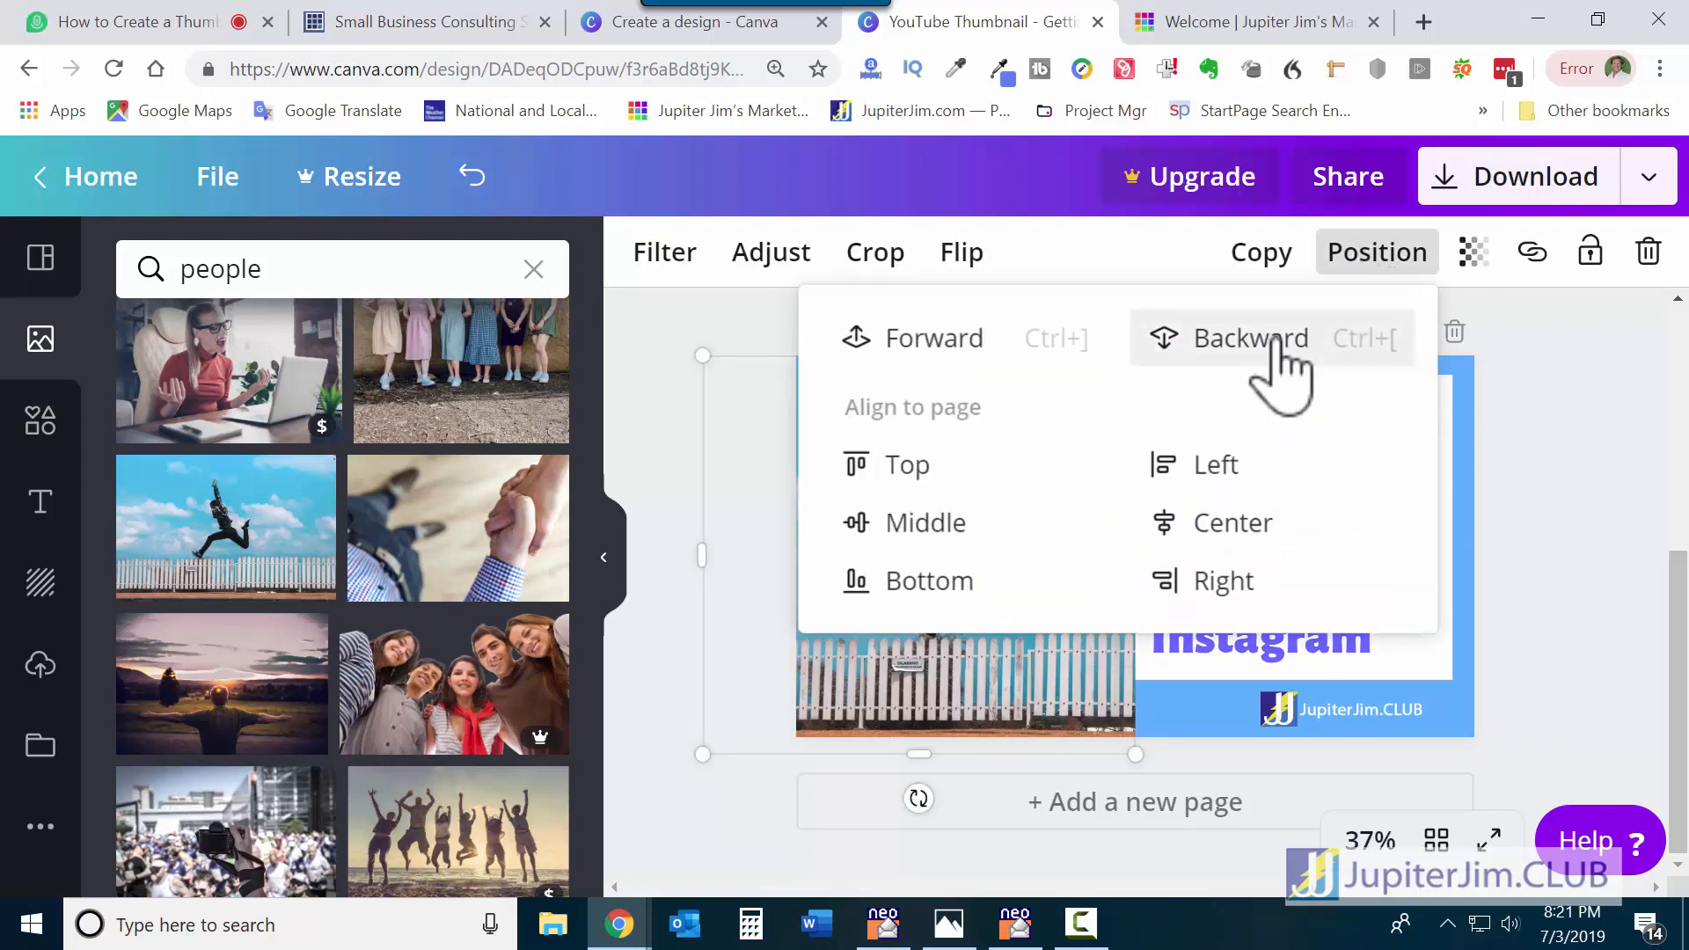
left_click(1565, 445)
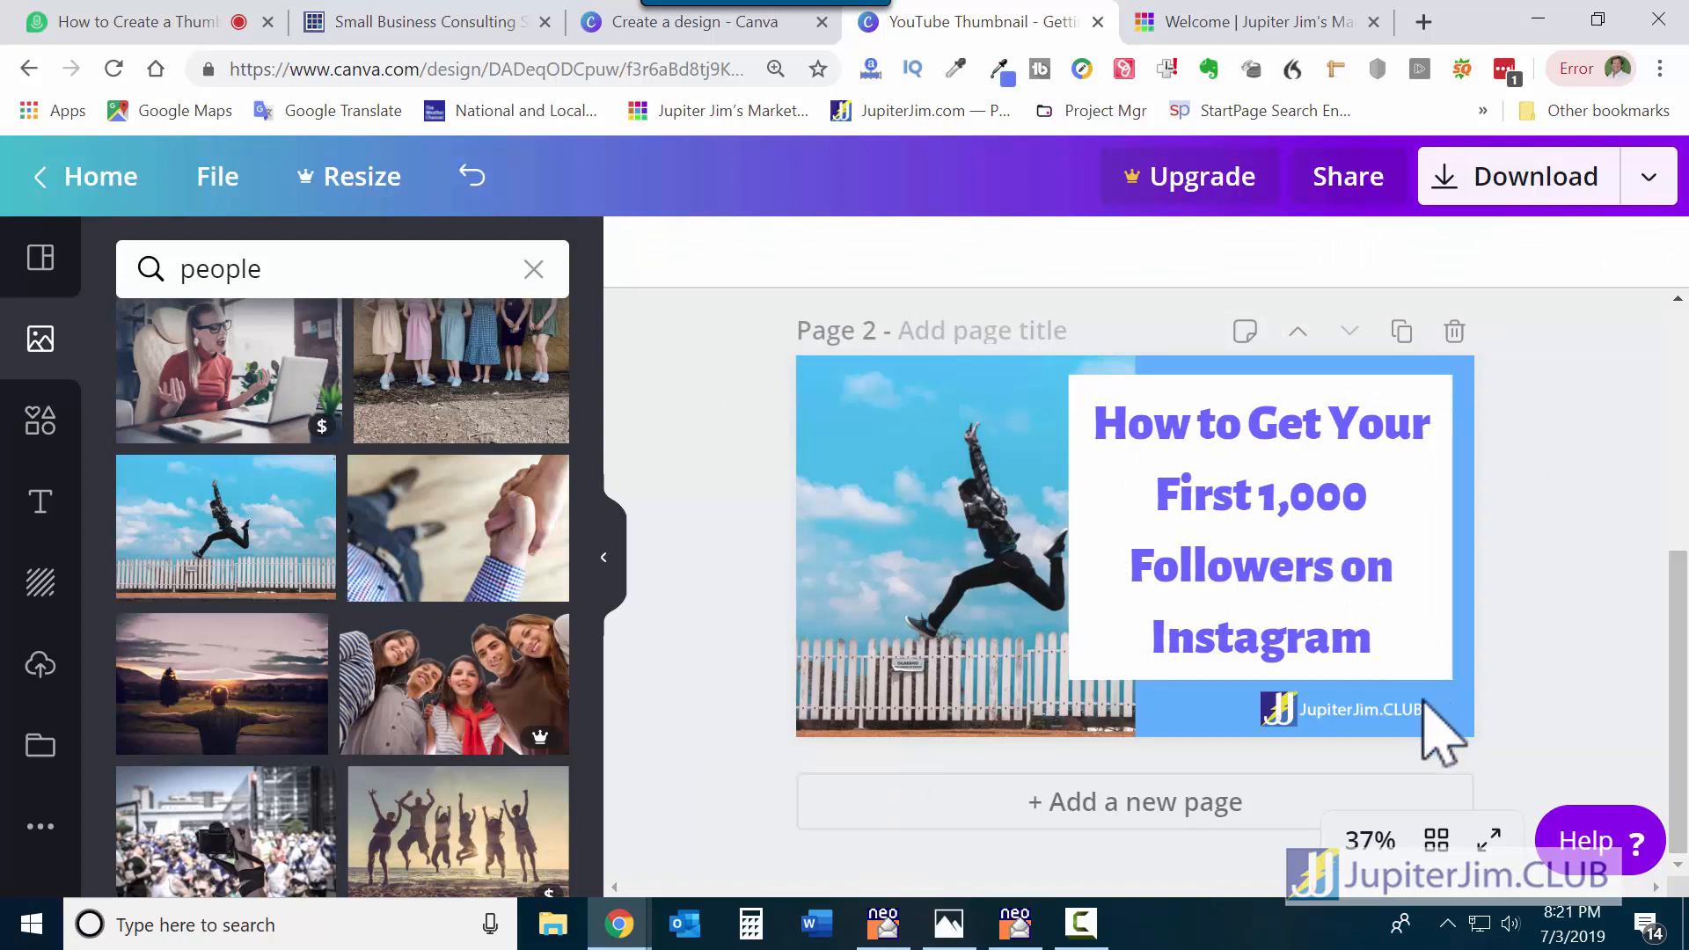
Slide the photo left so it ends at the text box's left edge.
left_click(924, 555)
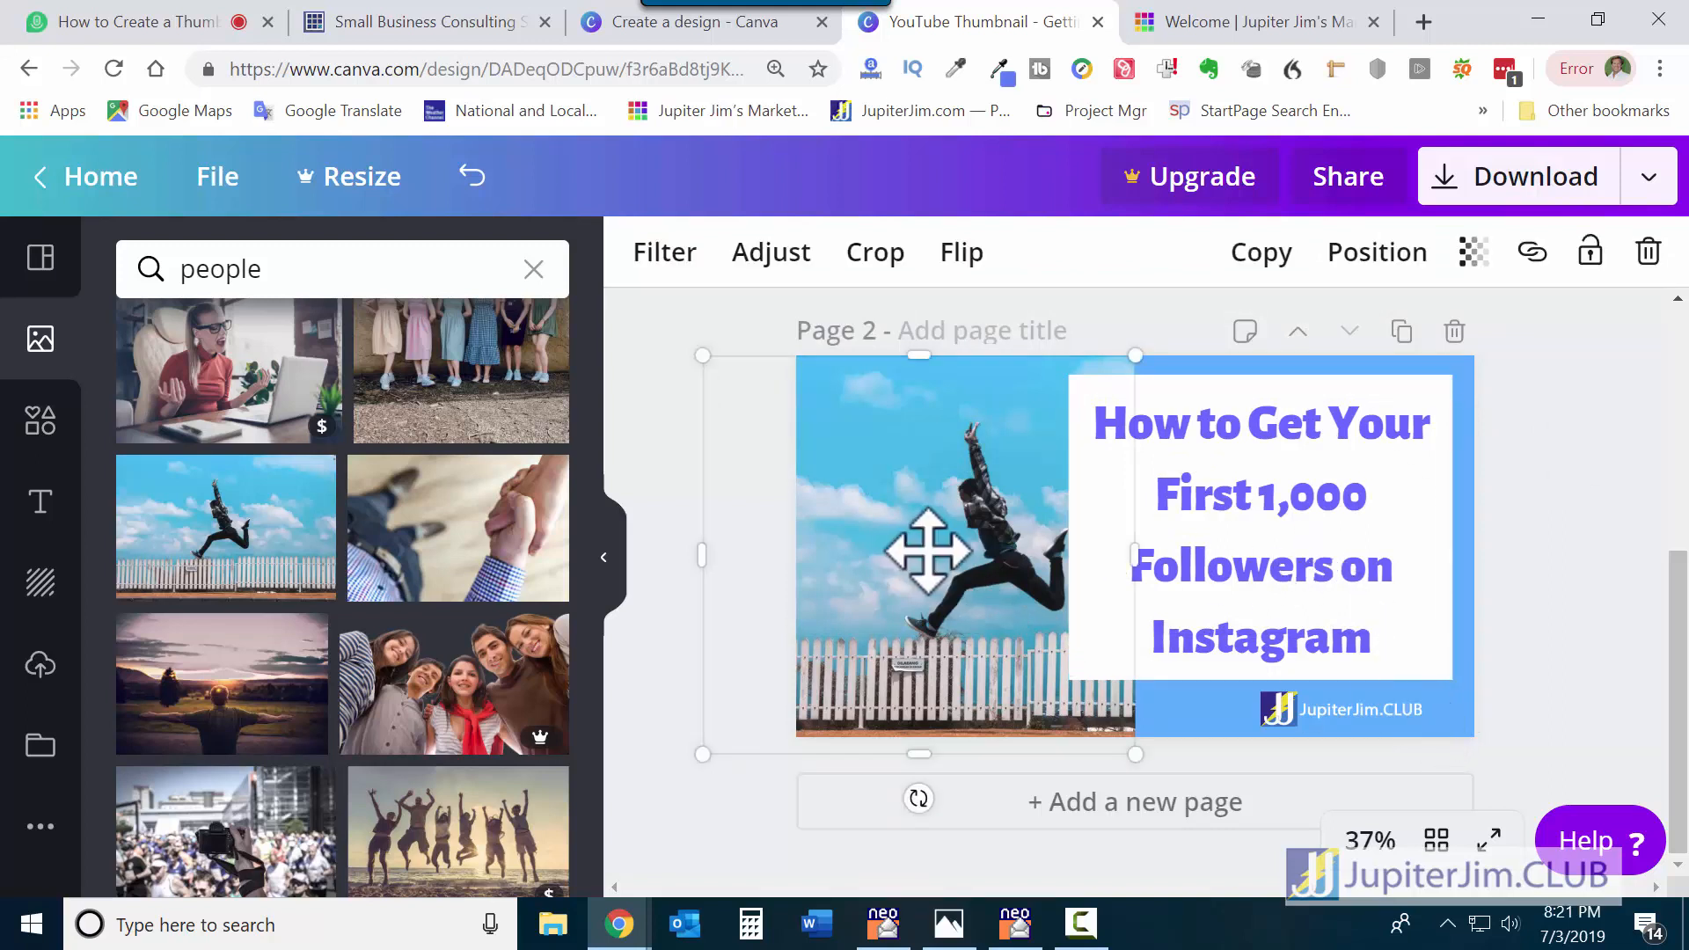
left_click_drag(942, 558, 890, 554)
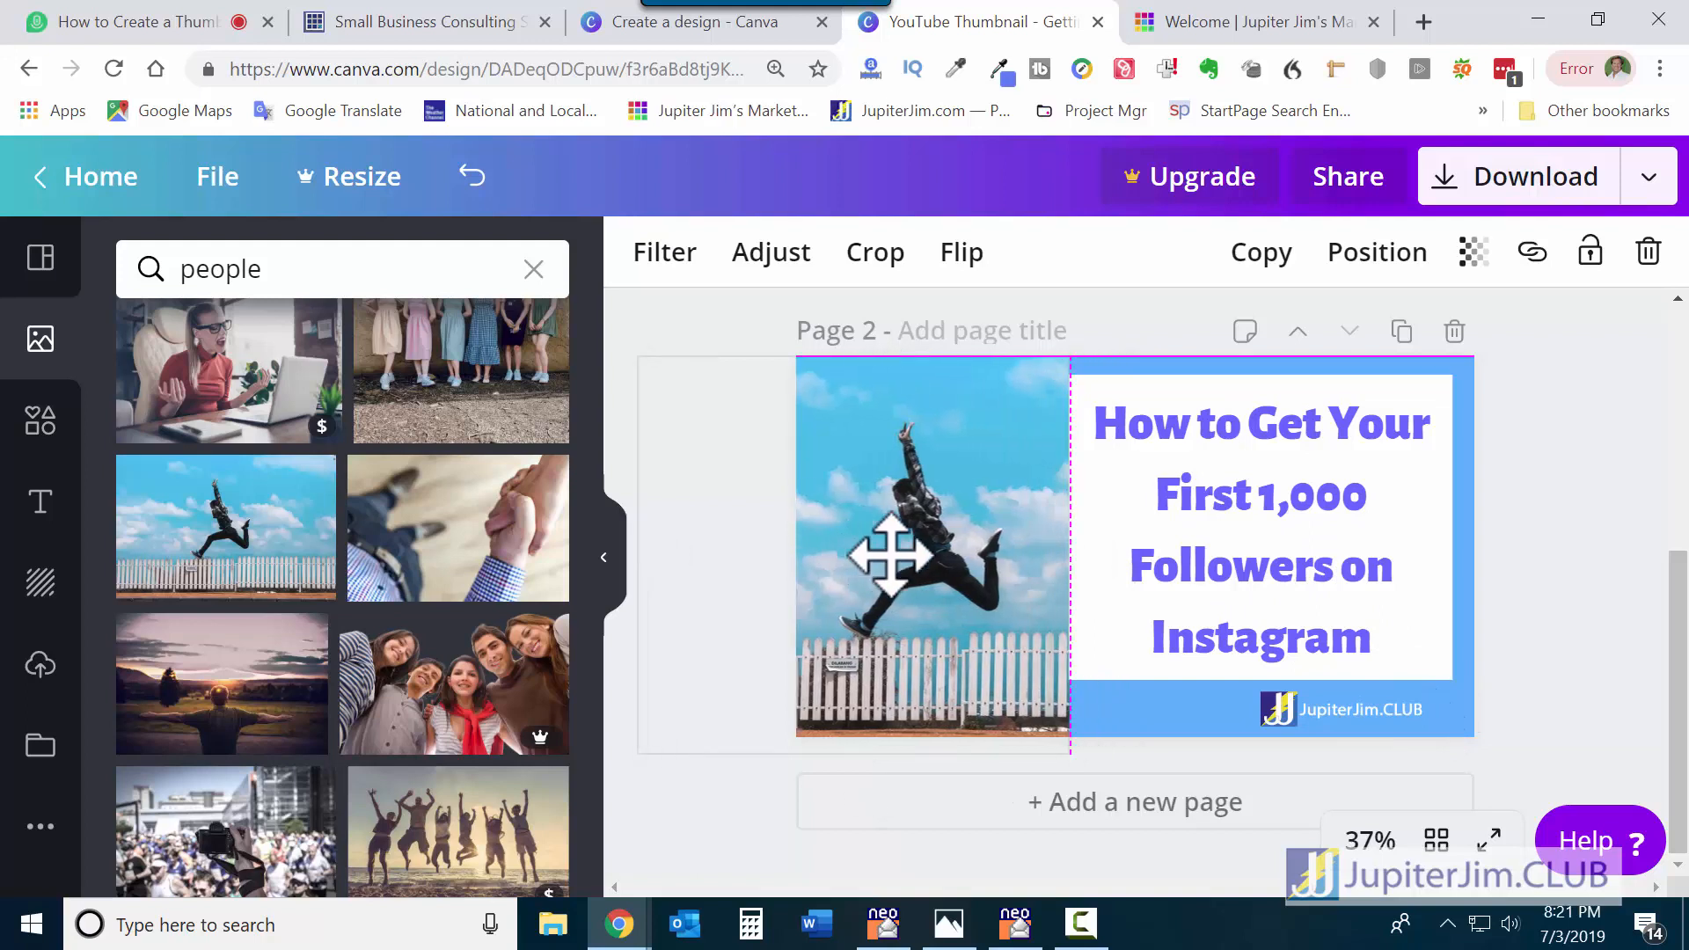
left_click(1586, 484)
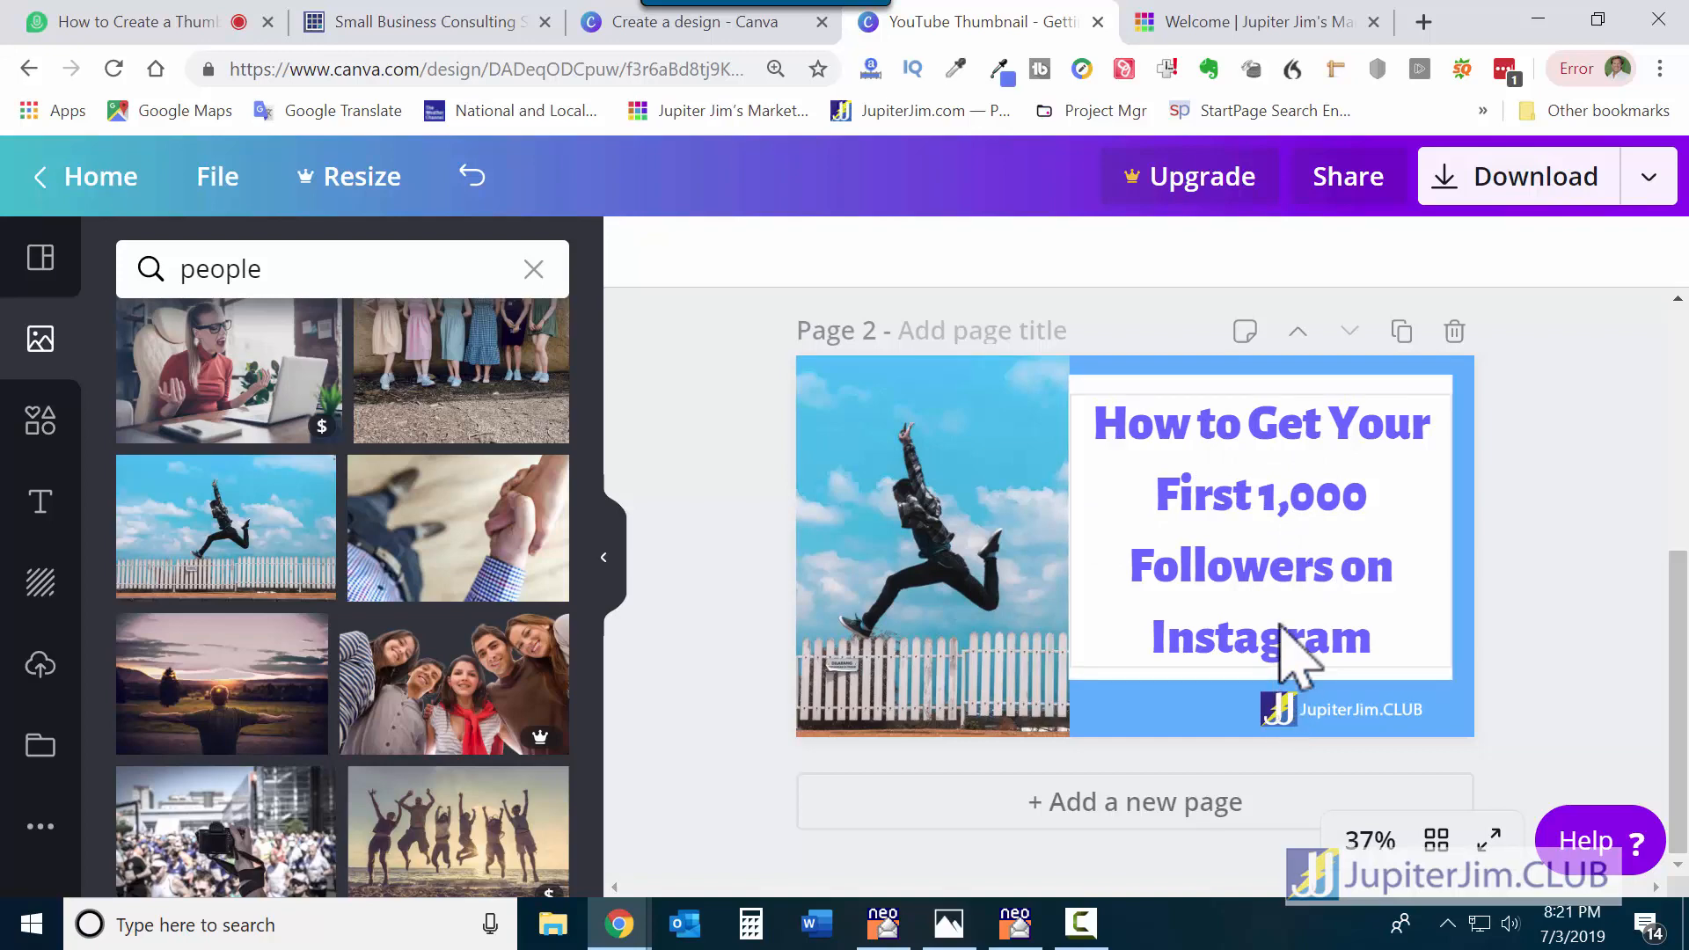
Duplicate Page 2 as Page 3 and widen its photo rightwards behind the text box.
left_click(1401, 333)
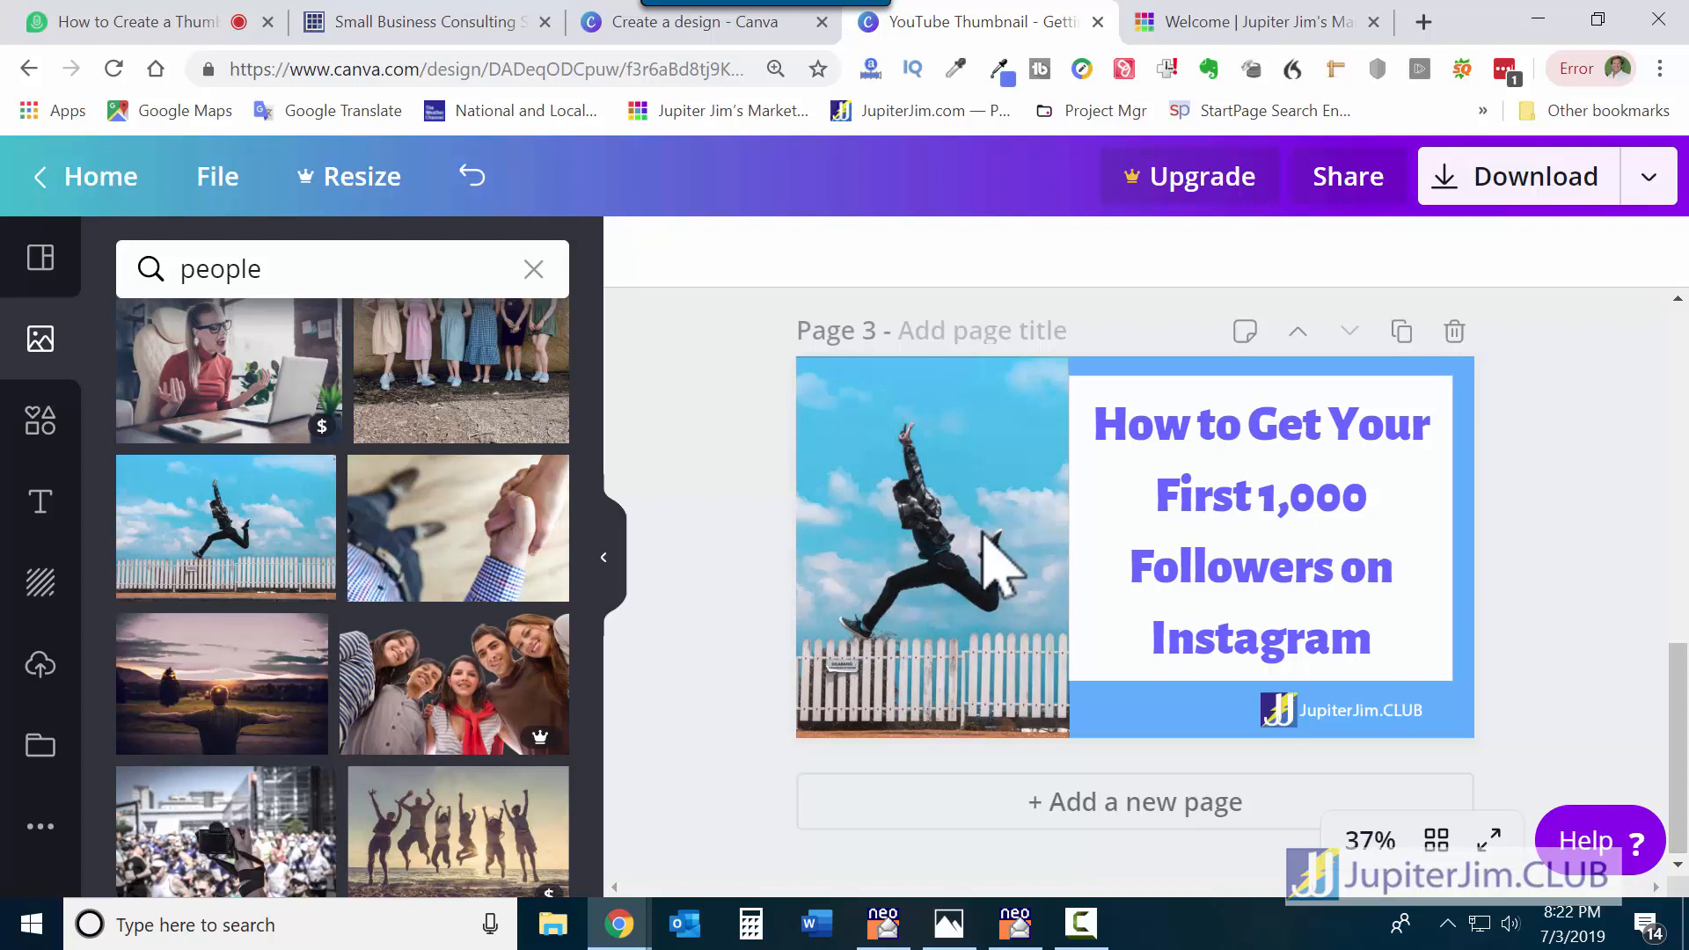
left_click_drag(925, 547, 907, 546)
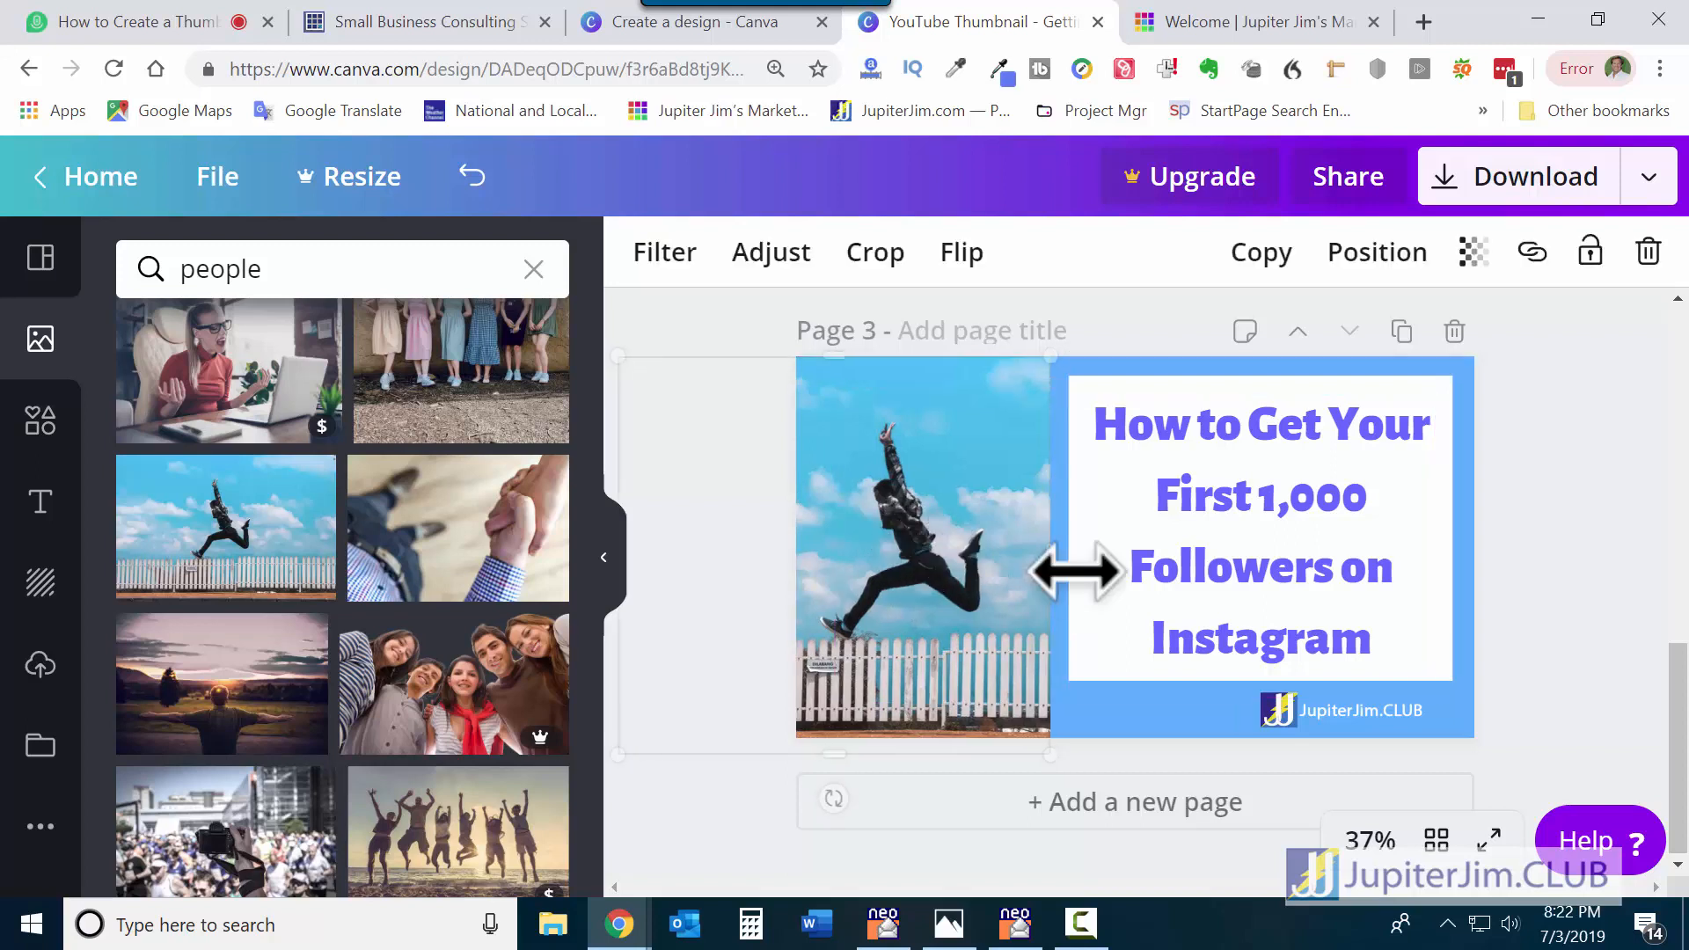
left_click_drag(1064, 566, 1199, 562)
left_click(1496, 530)
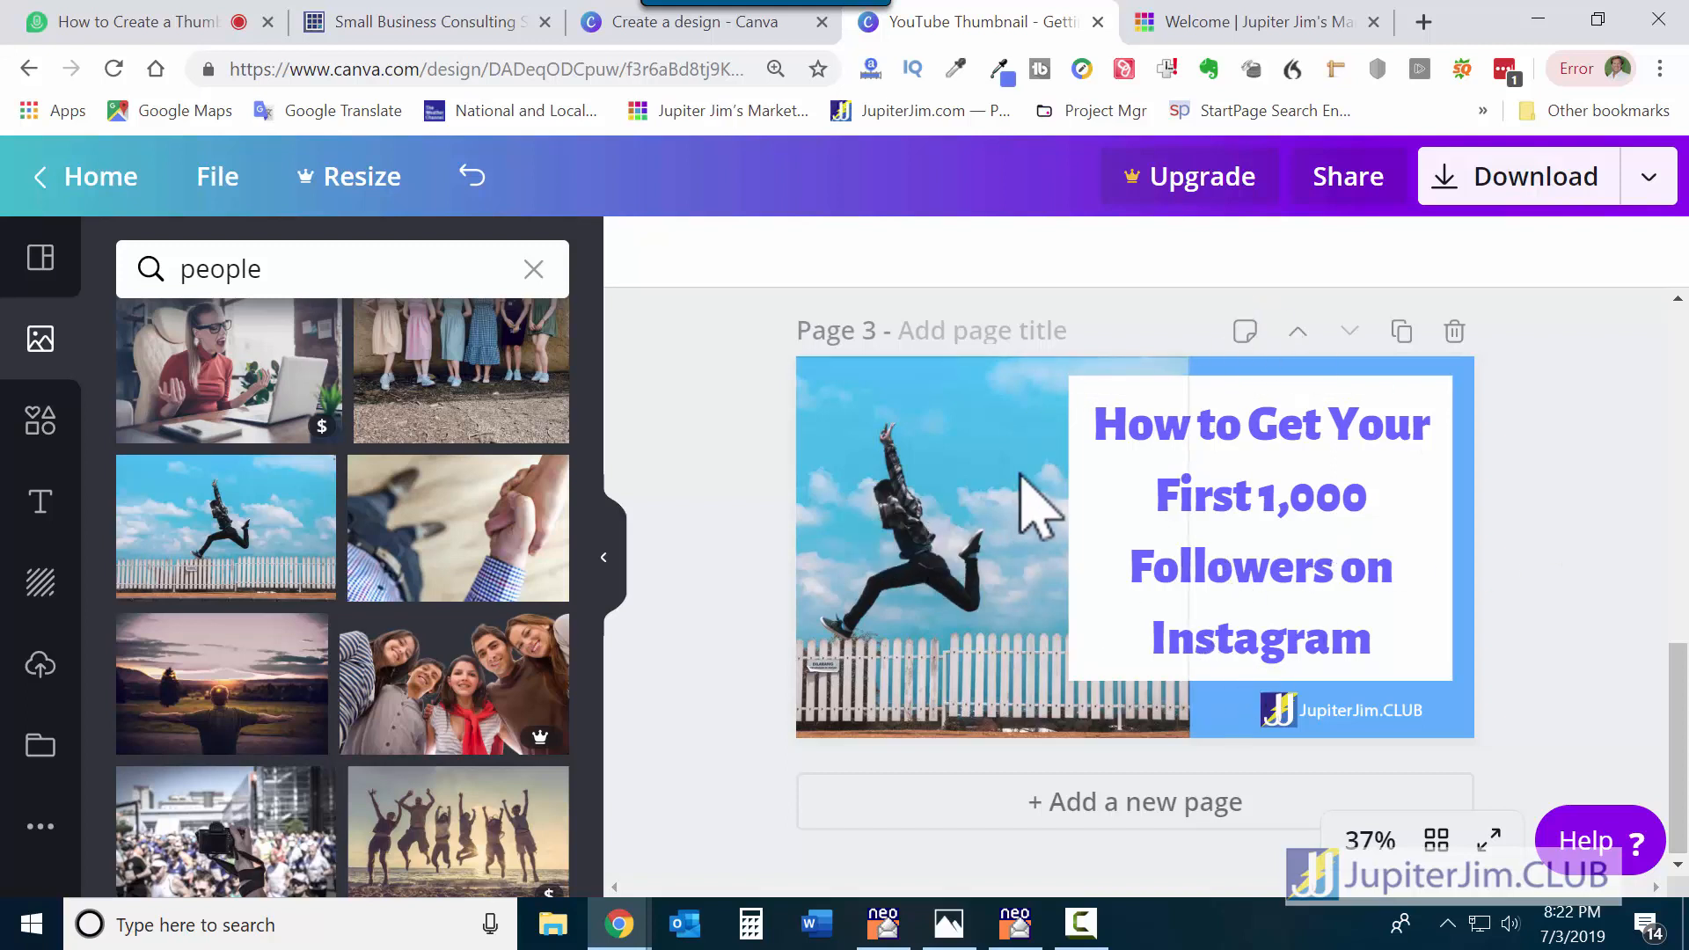
Narrow Page 3's photo slightly from the right, to a width of 1,043.
left_click(1066, 477)
left_click_drag(1193, 563, 1165, 565)
left_click(1598, 414)
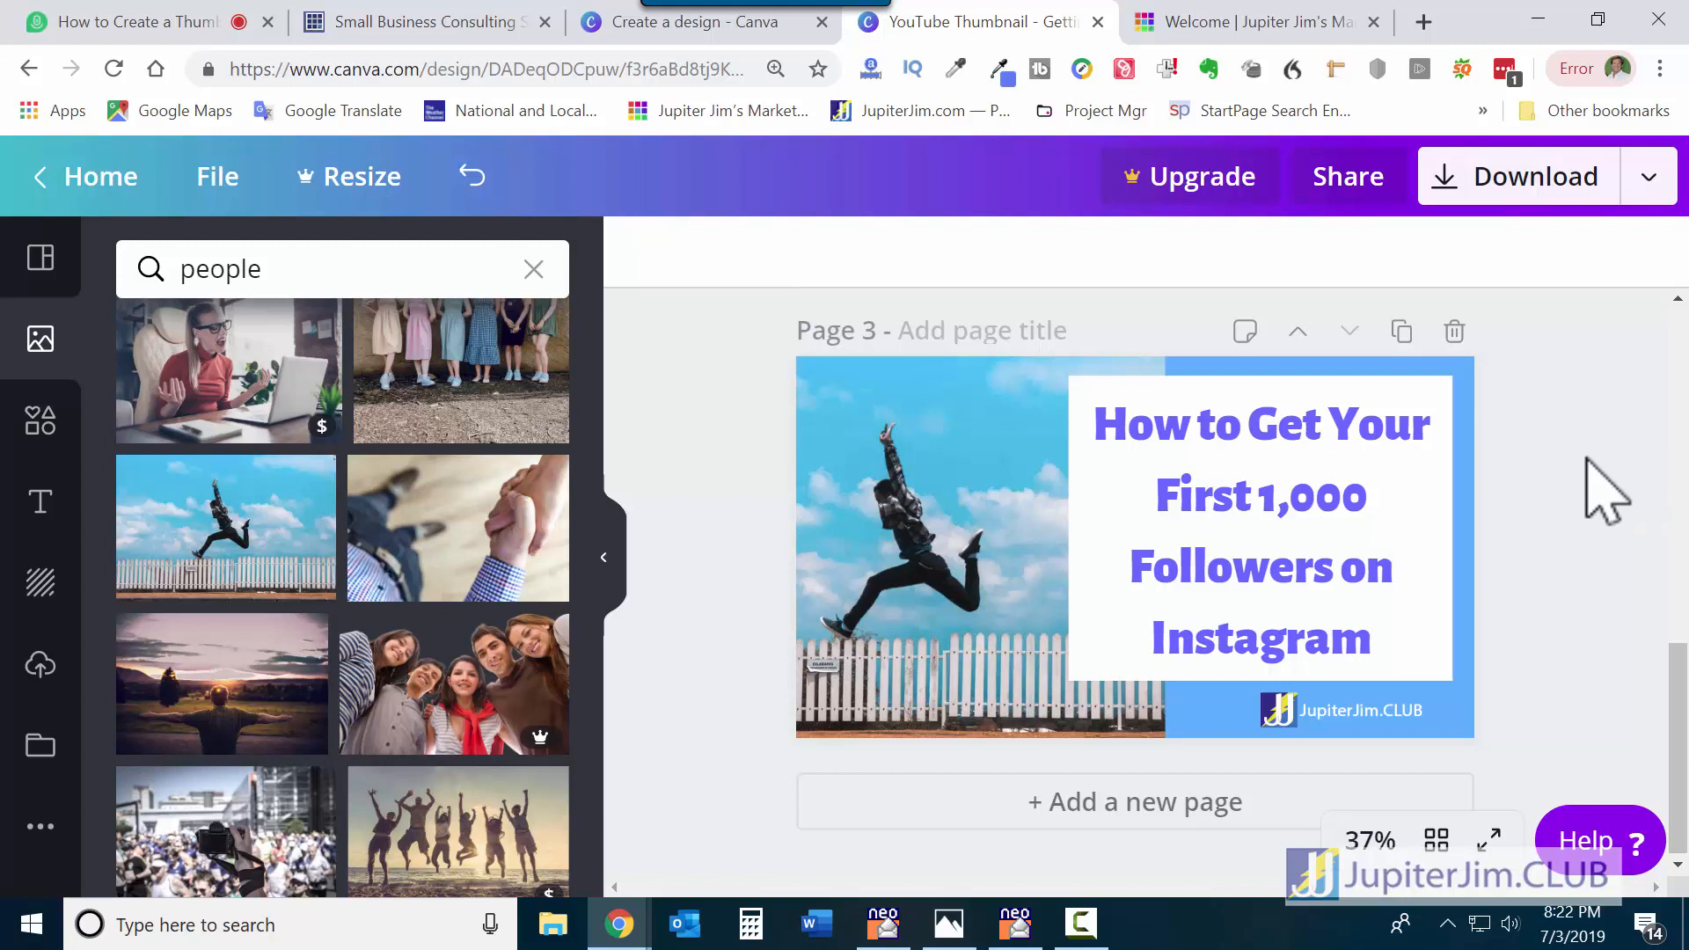
Choose JPG as the download file type.
left_click(1523, 187)
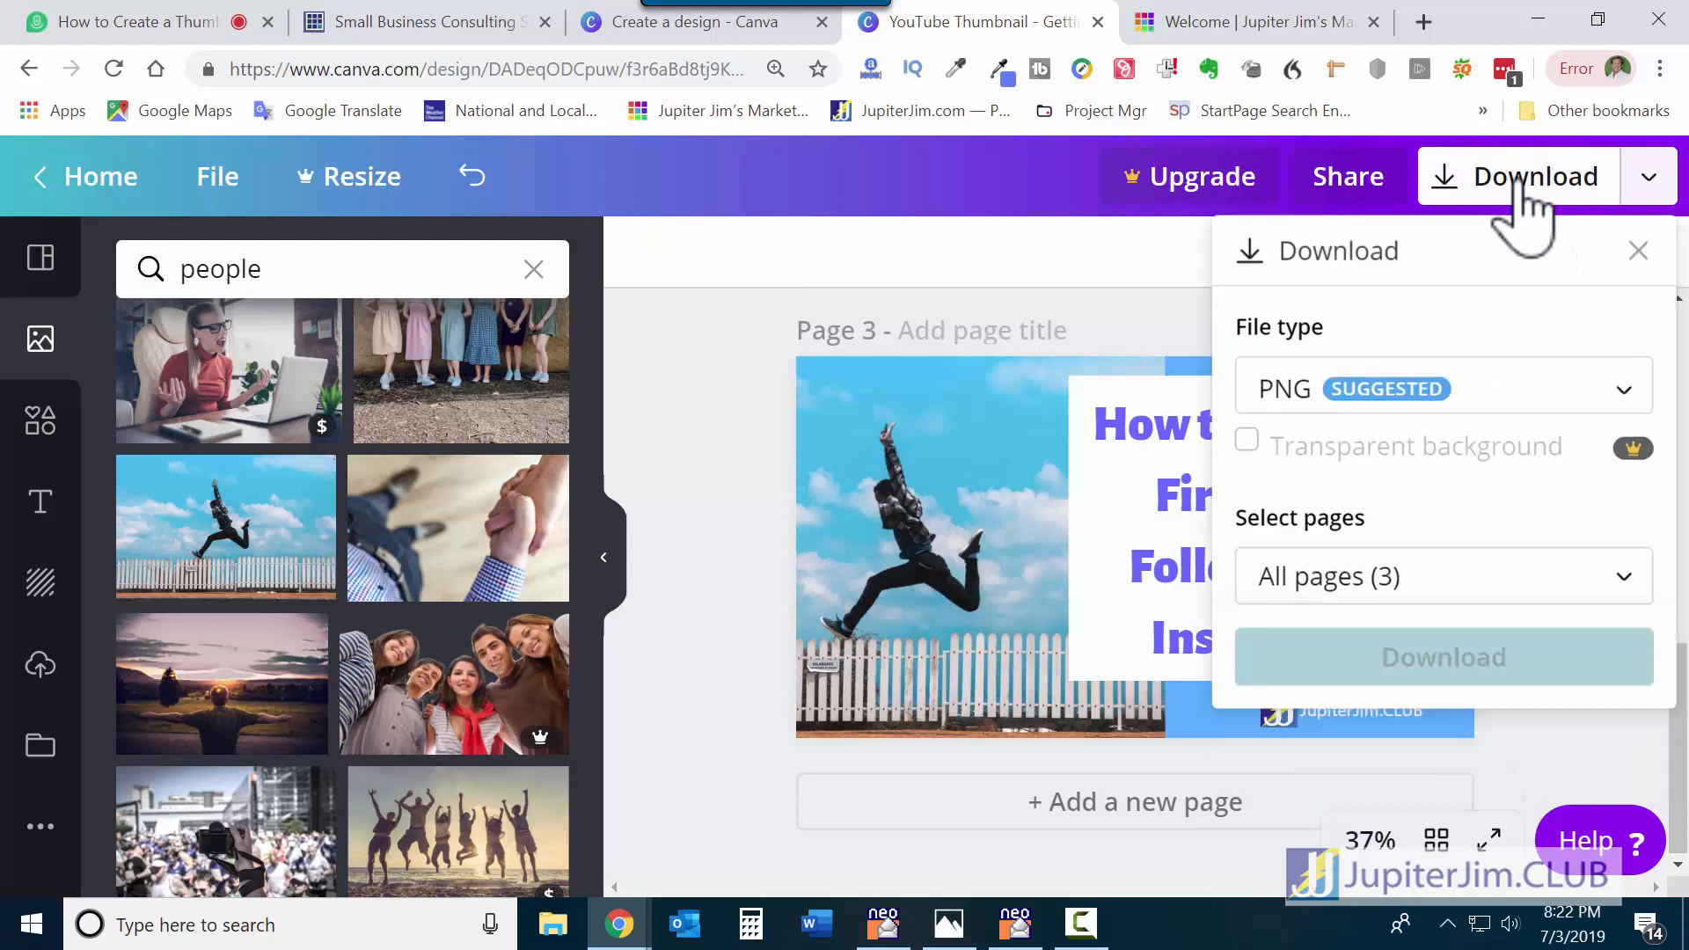
left_click(1474, 392)
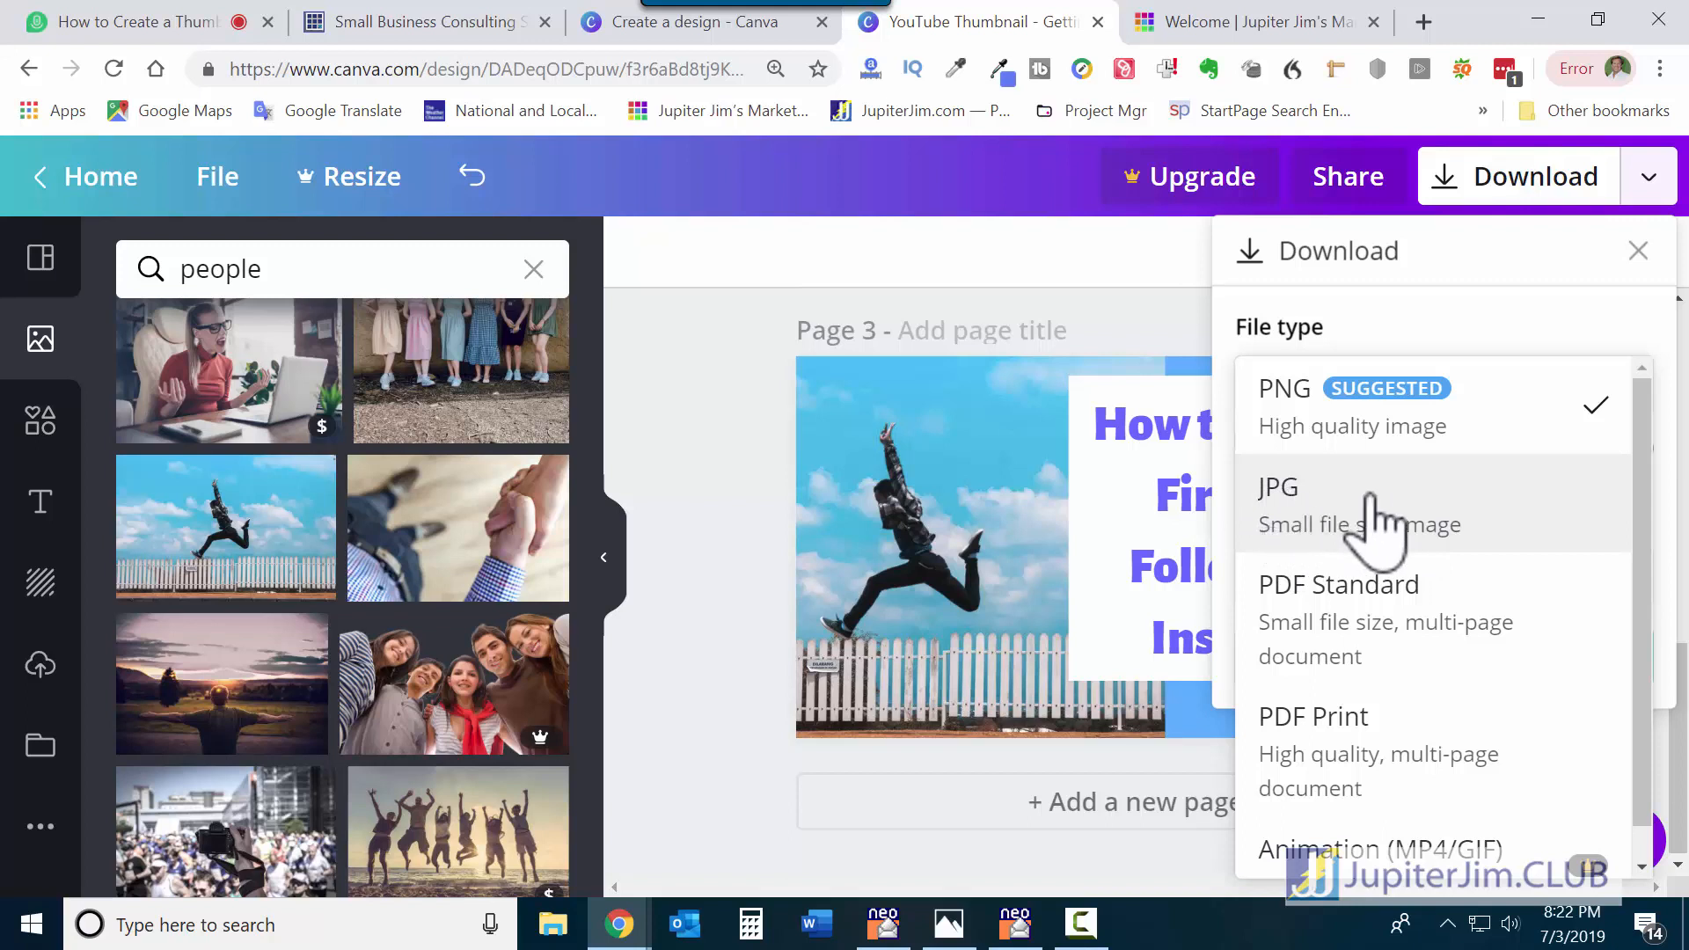
left_click(1386, 524)
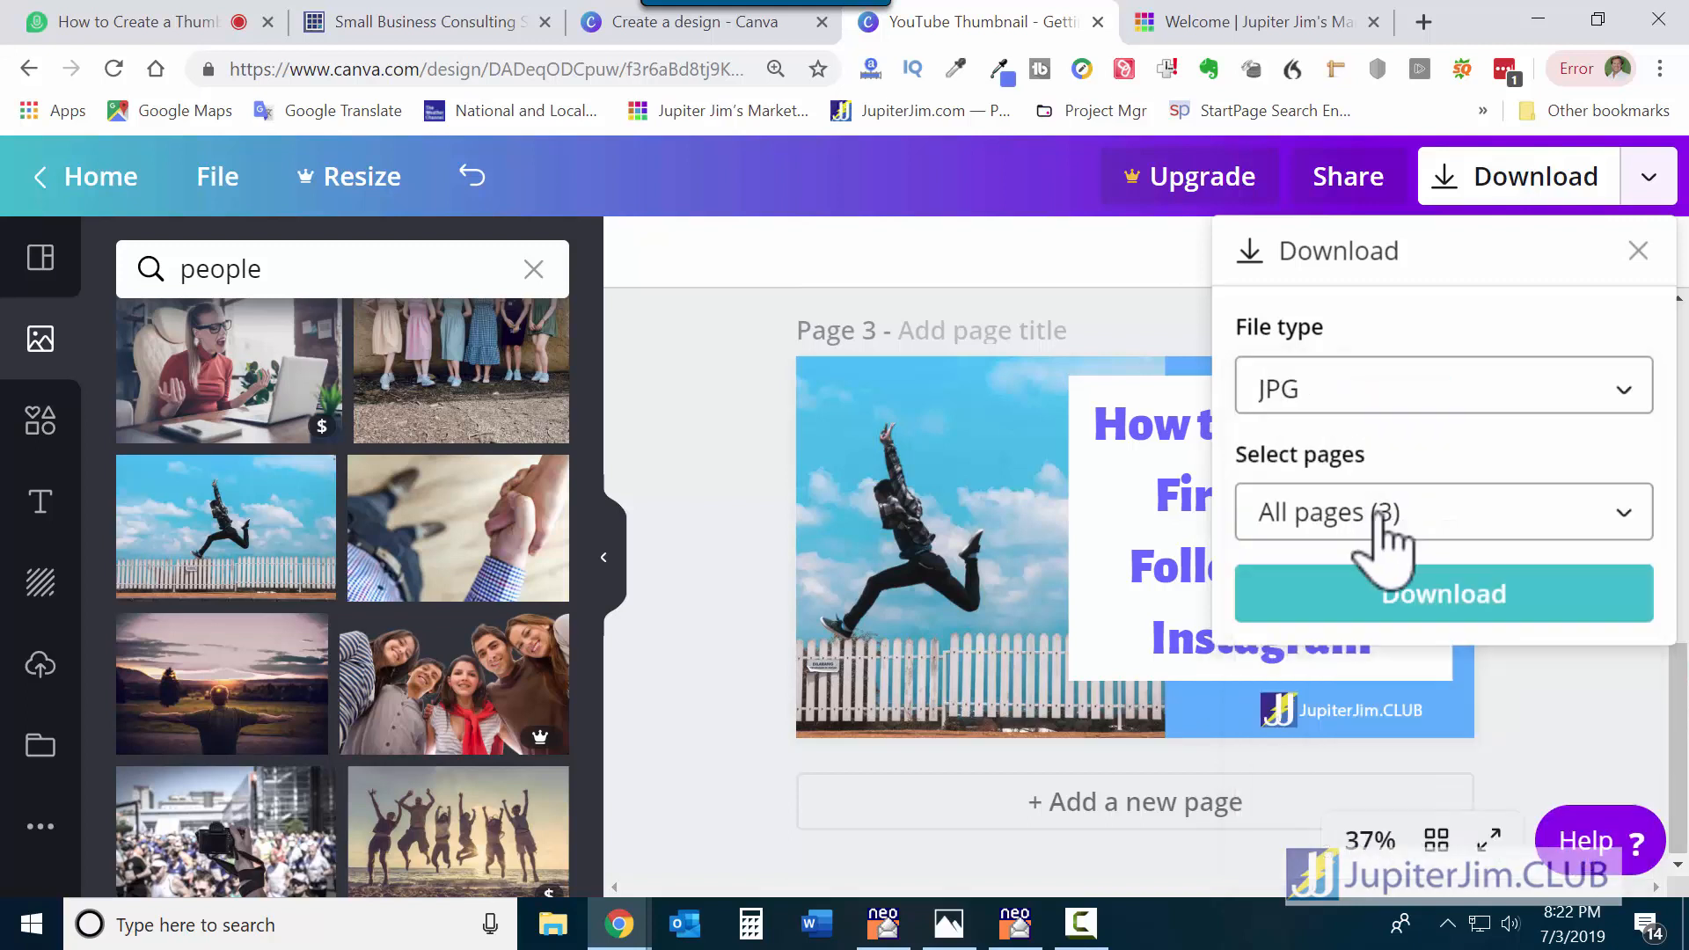
left_click(1432, 510)
left_click(1617, 442)
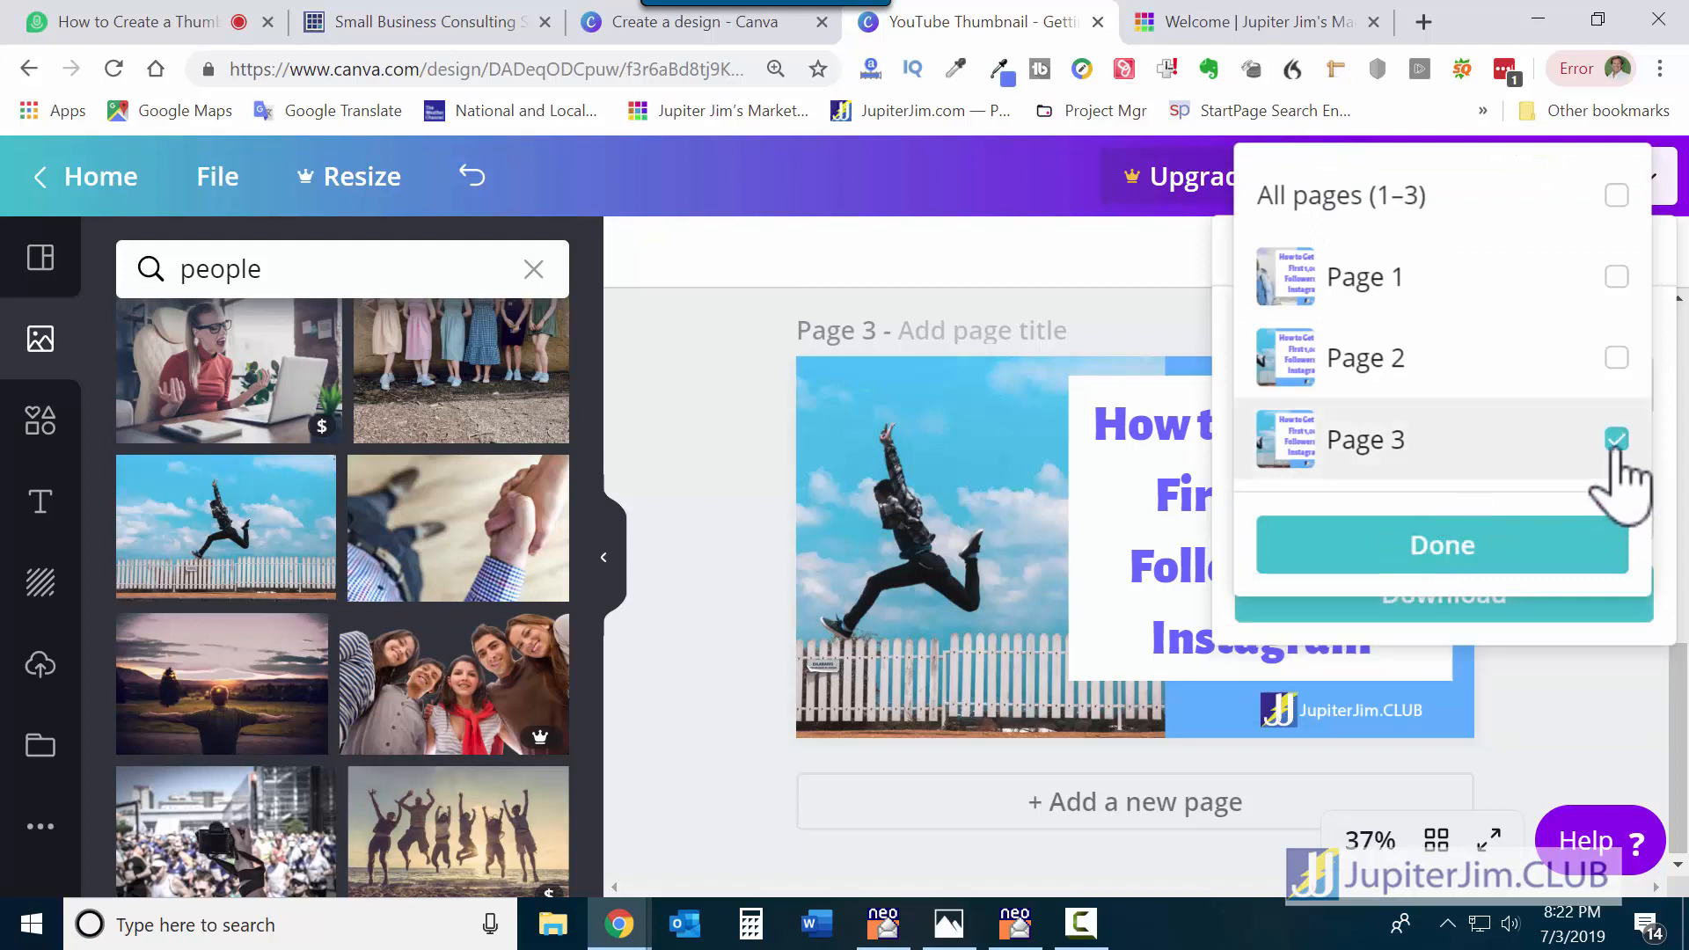
left_click(1617, 443)
left_click(1391, 553)
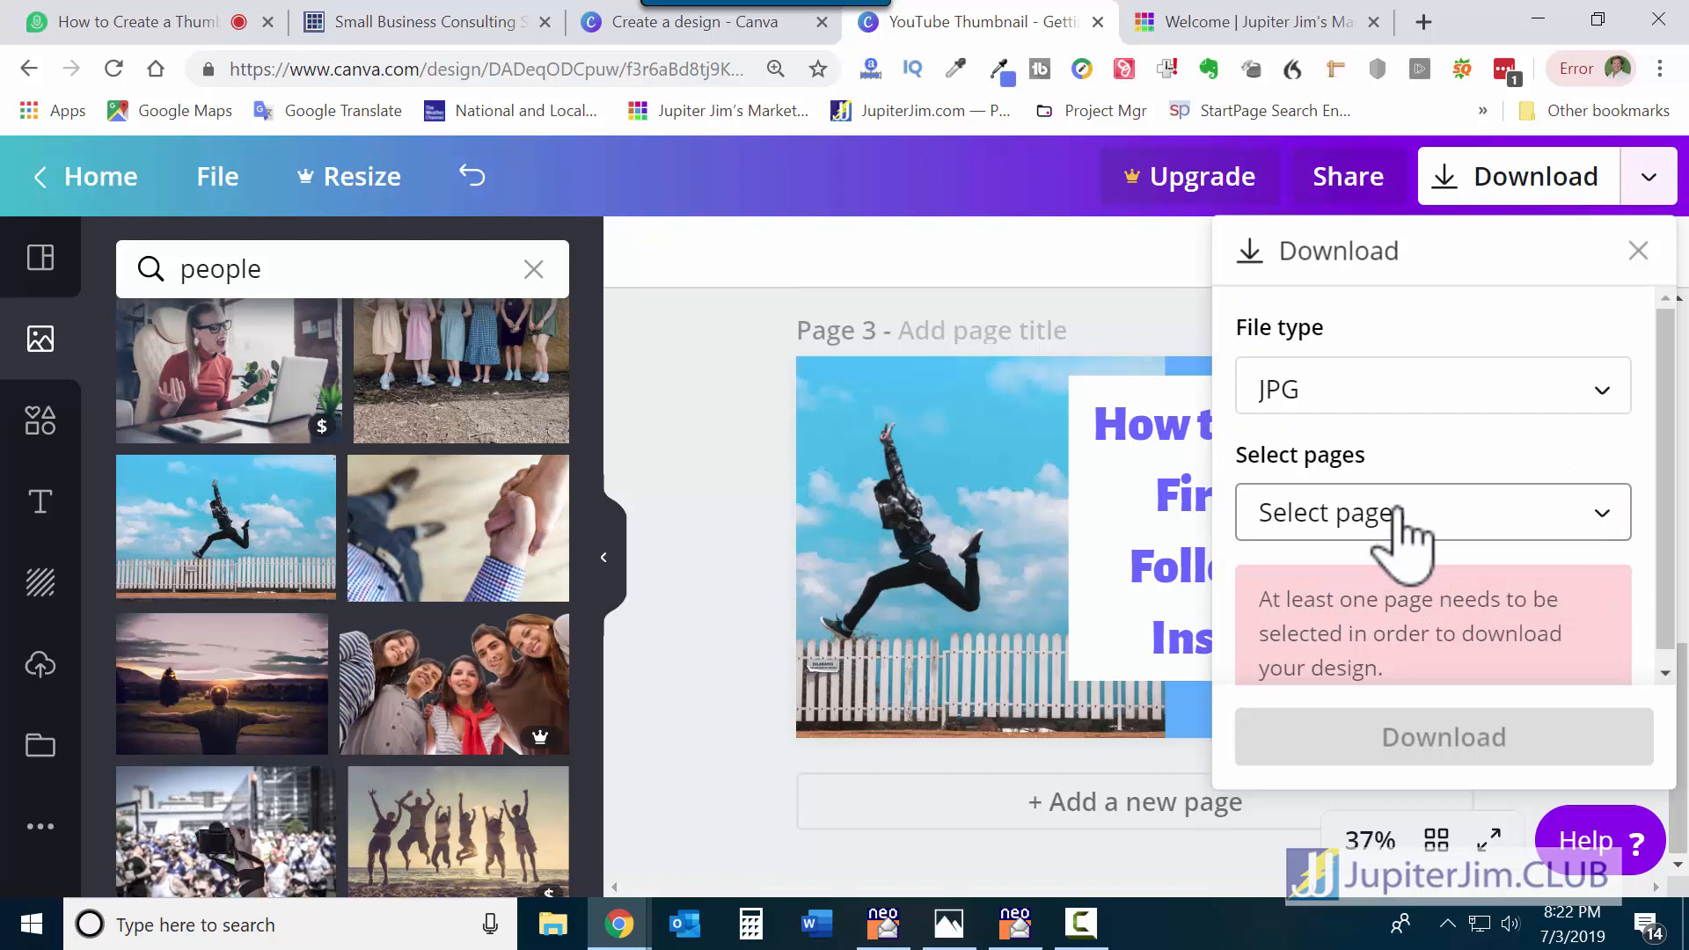
Select Pages 2 and 3 and start the JPG download.
left_click(1487, 398)
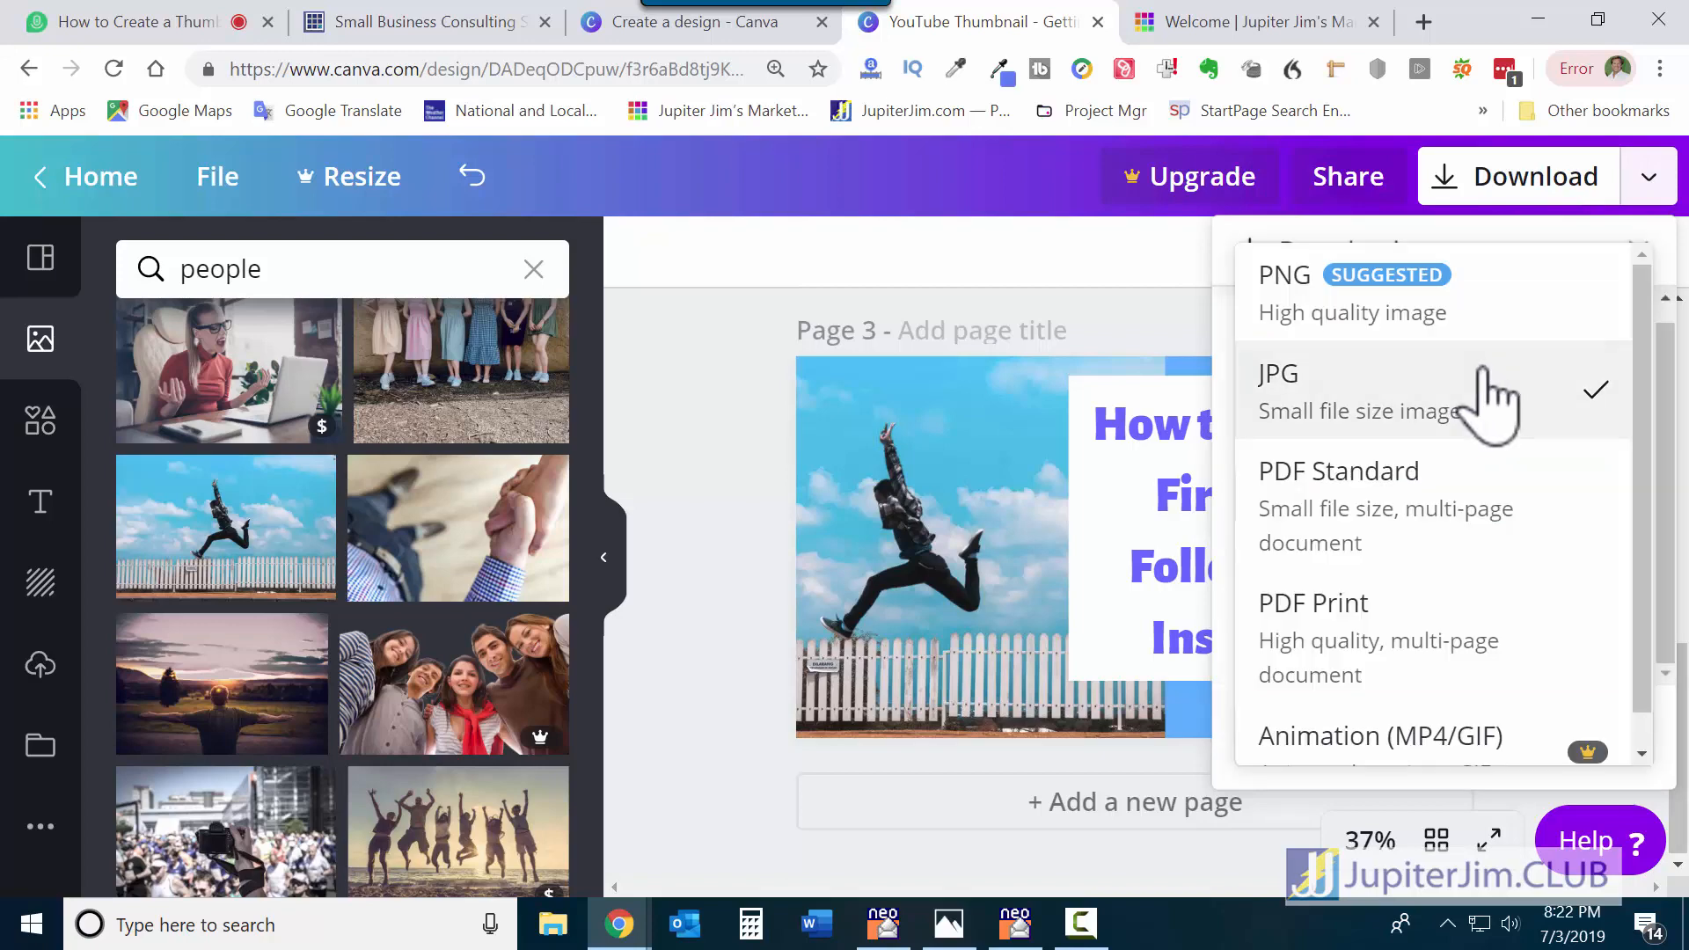
left_click(1354, 389)
left_click(1604, 380)
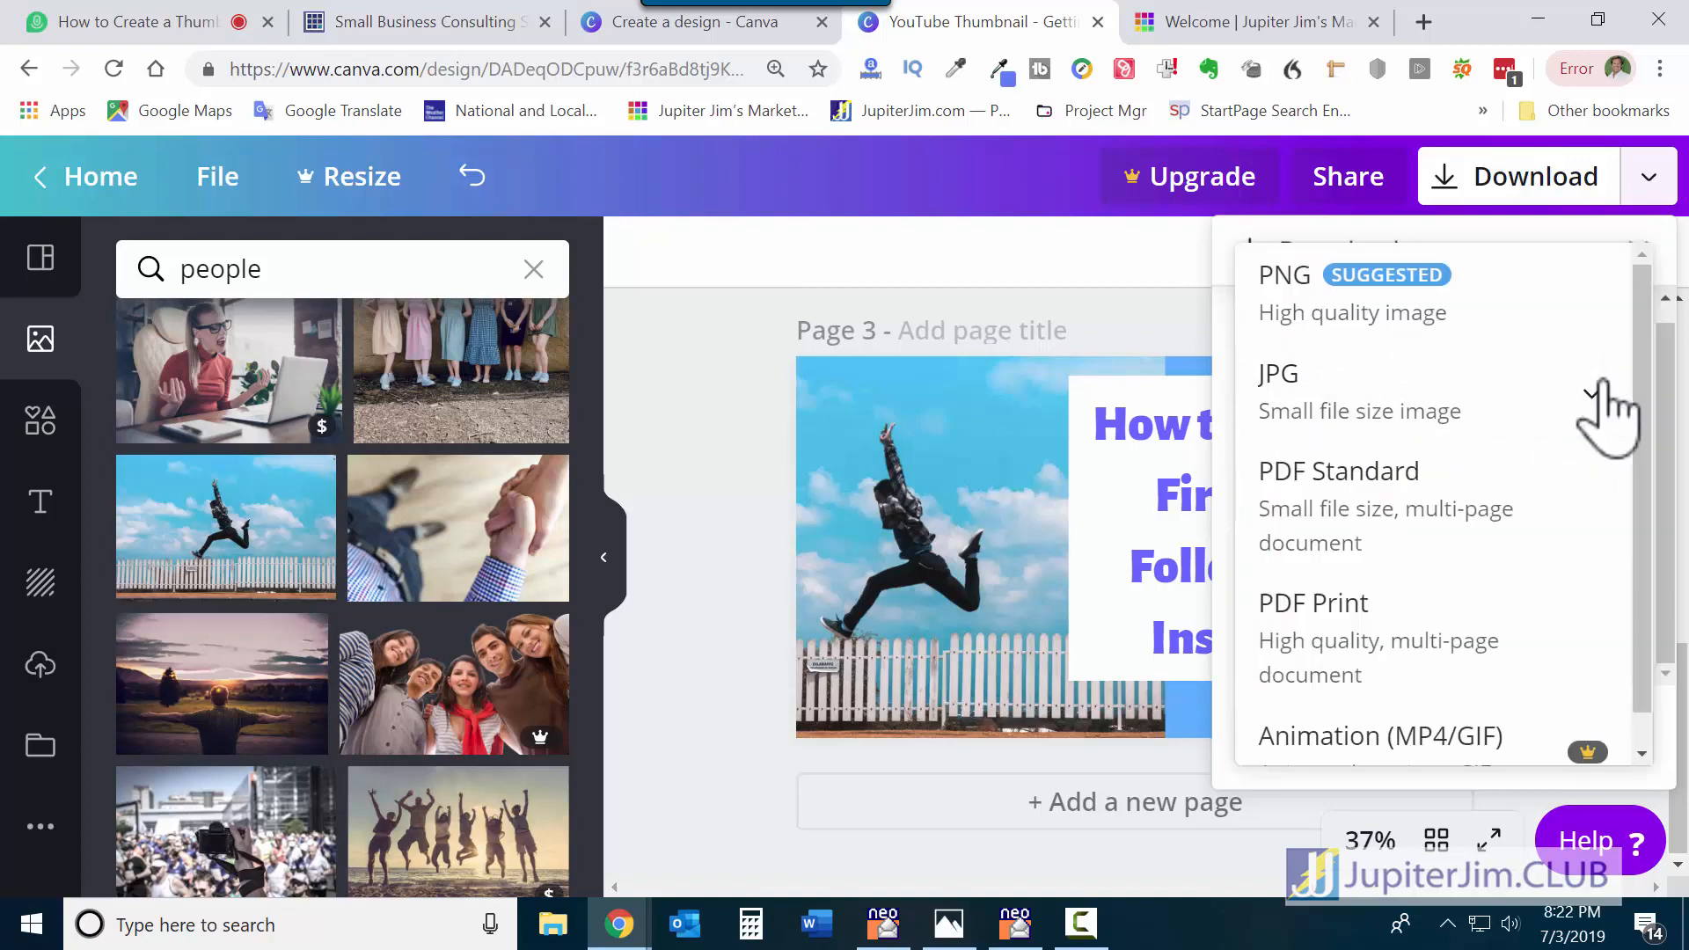
left_click(1373, 396)
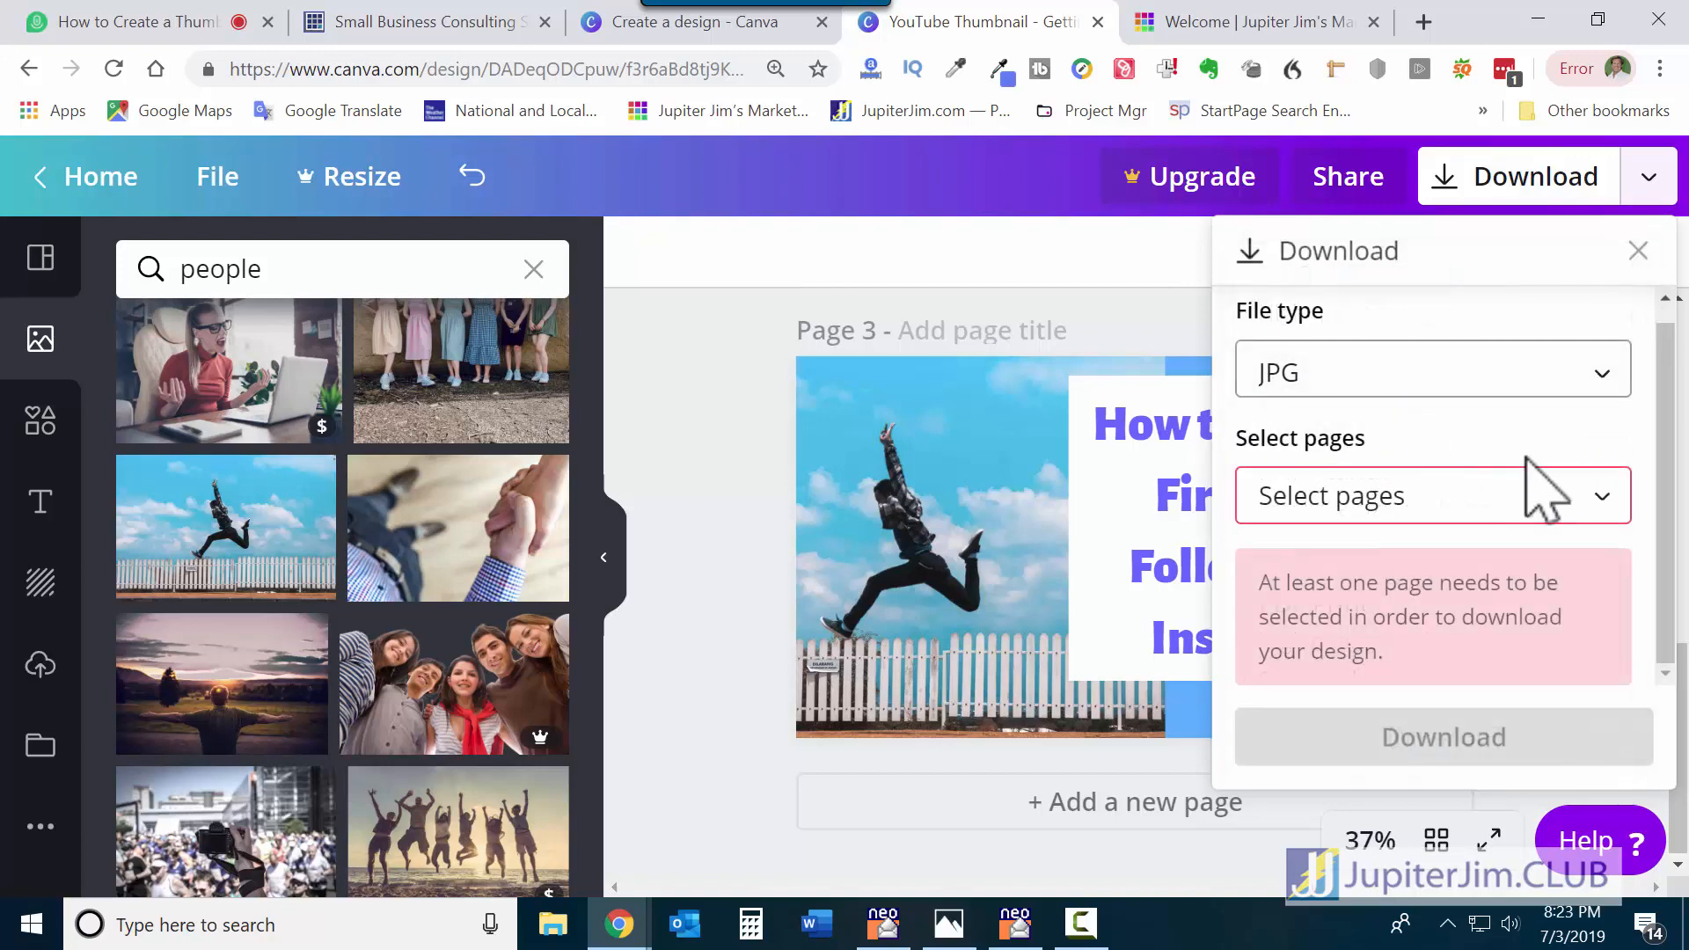
left_click(1527, 502)
left_click(1594, 440)
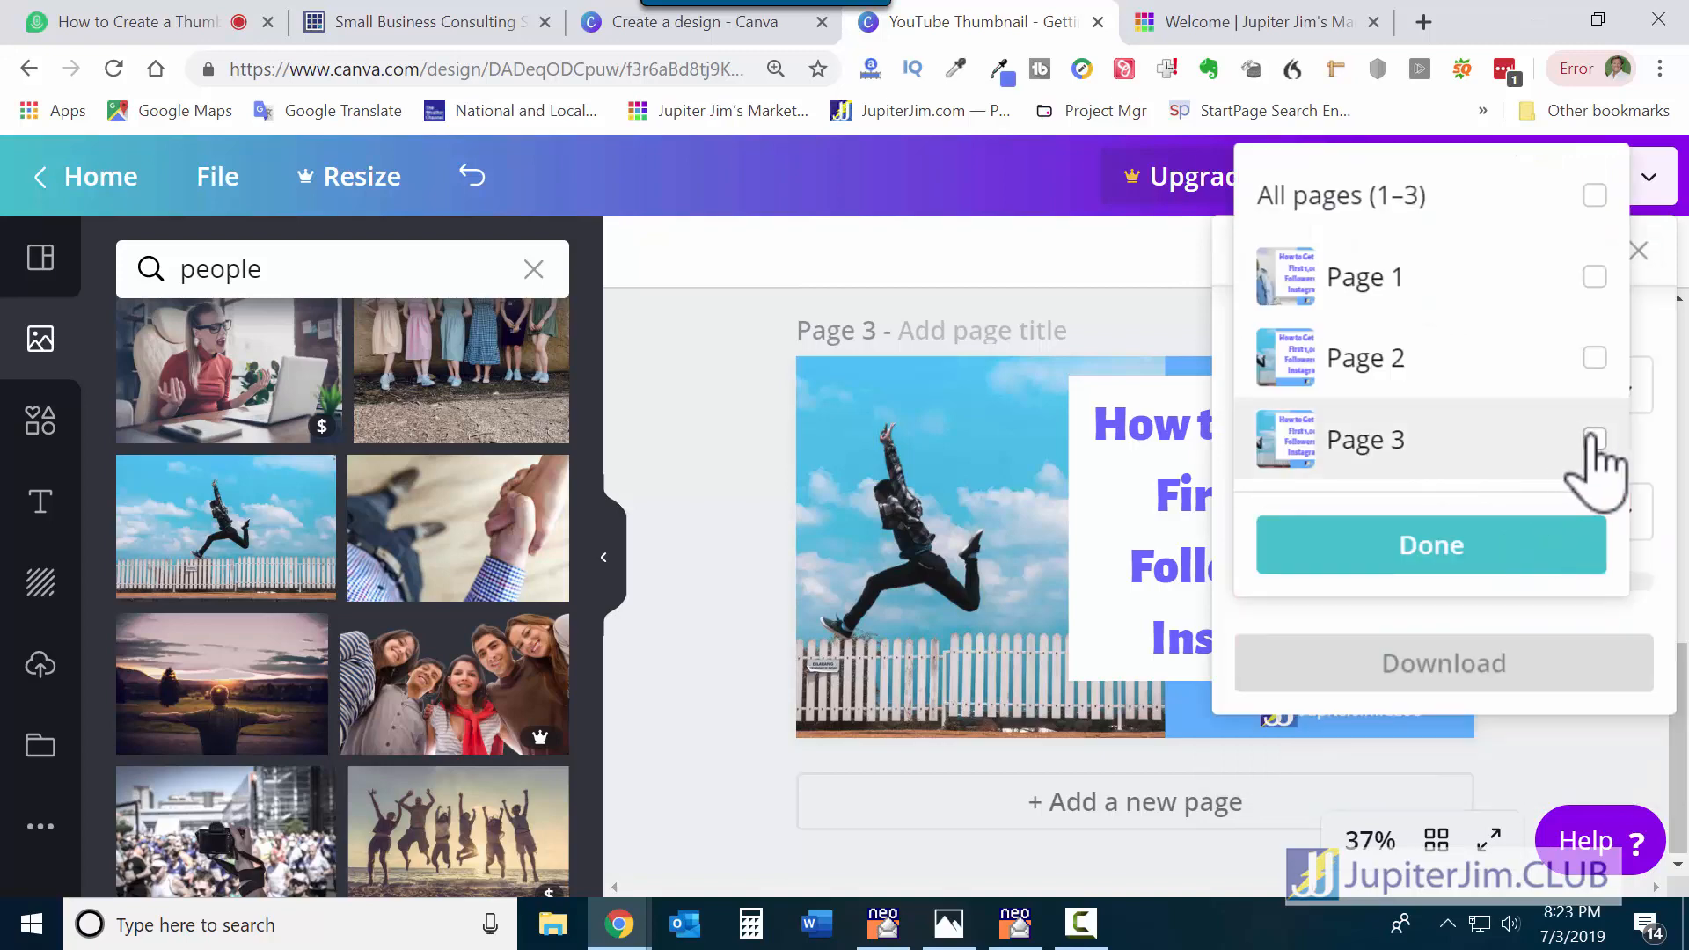
left_click(1617, 356)
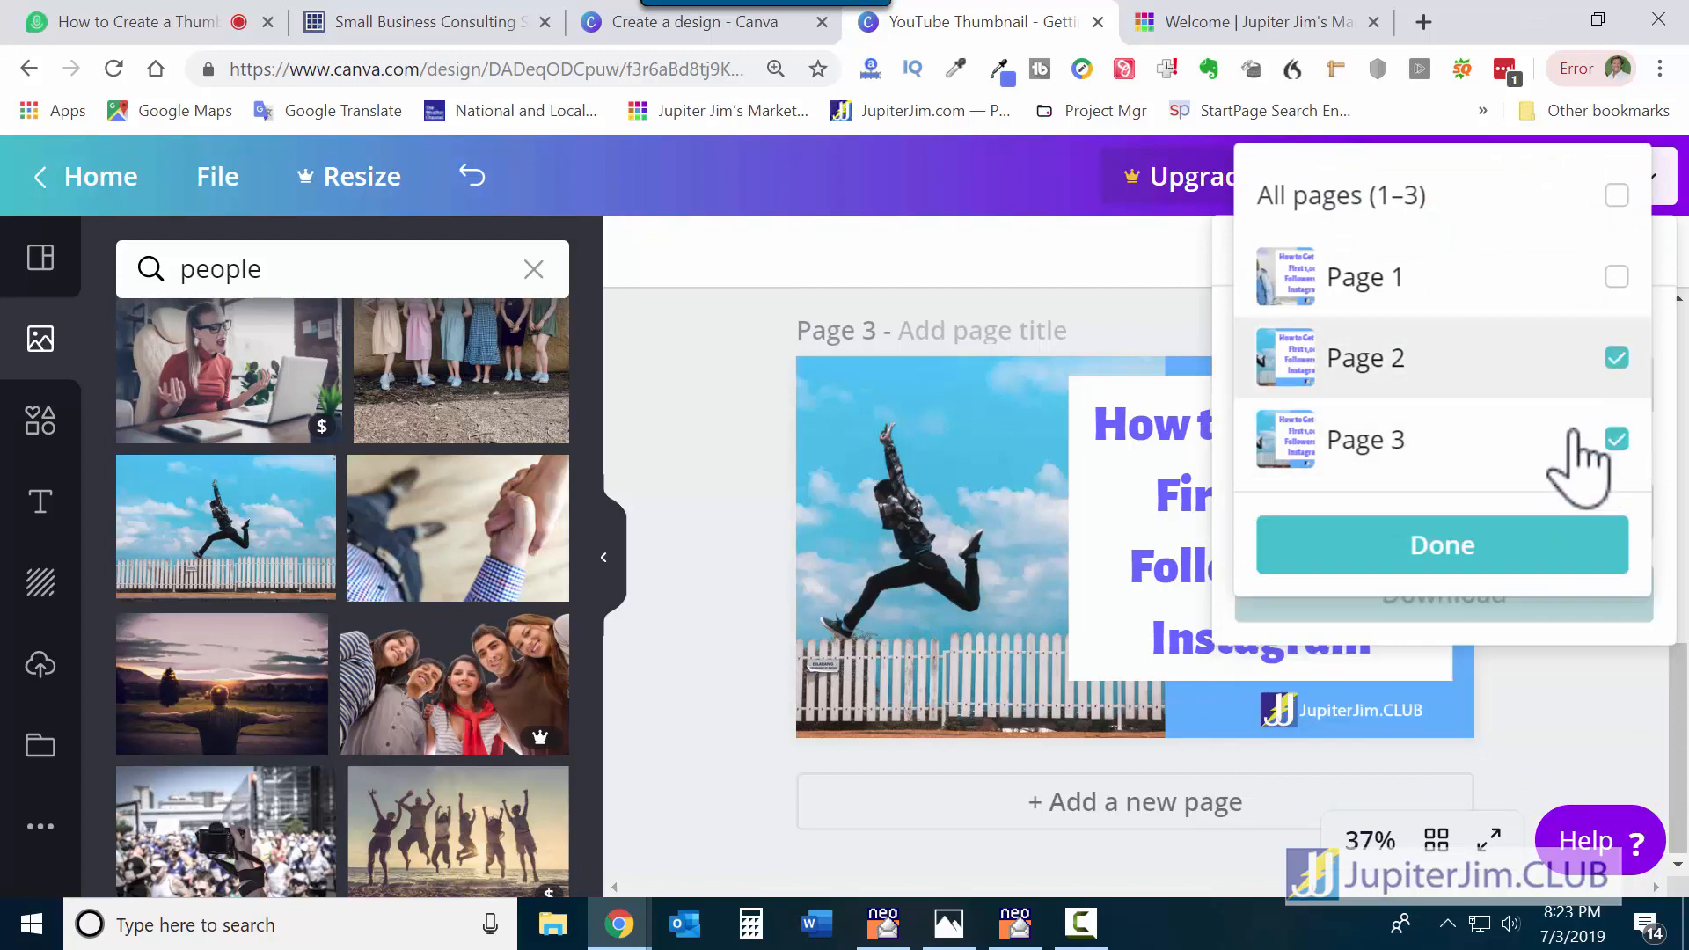
left_click(1434, 550)
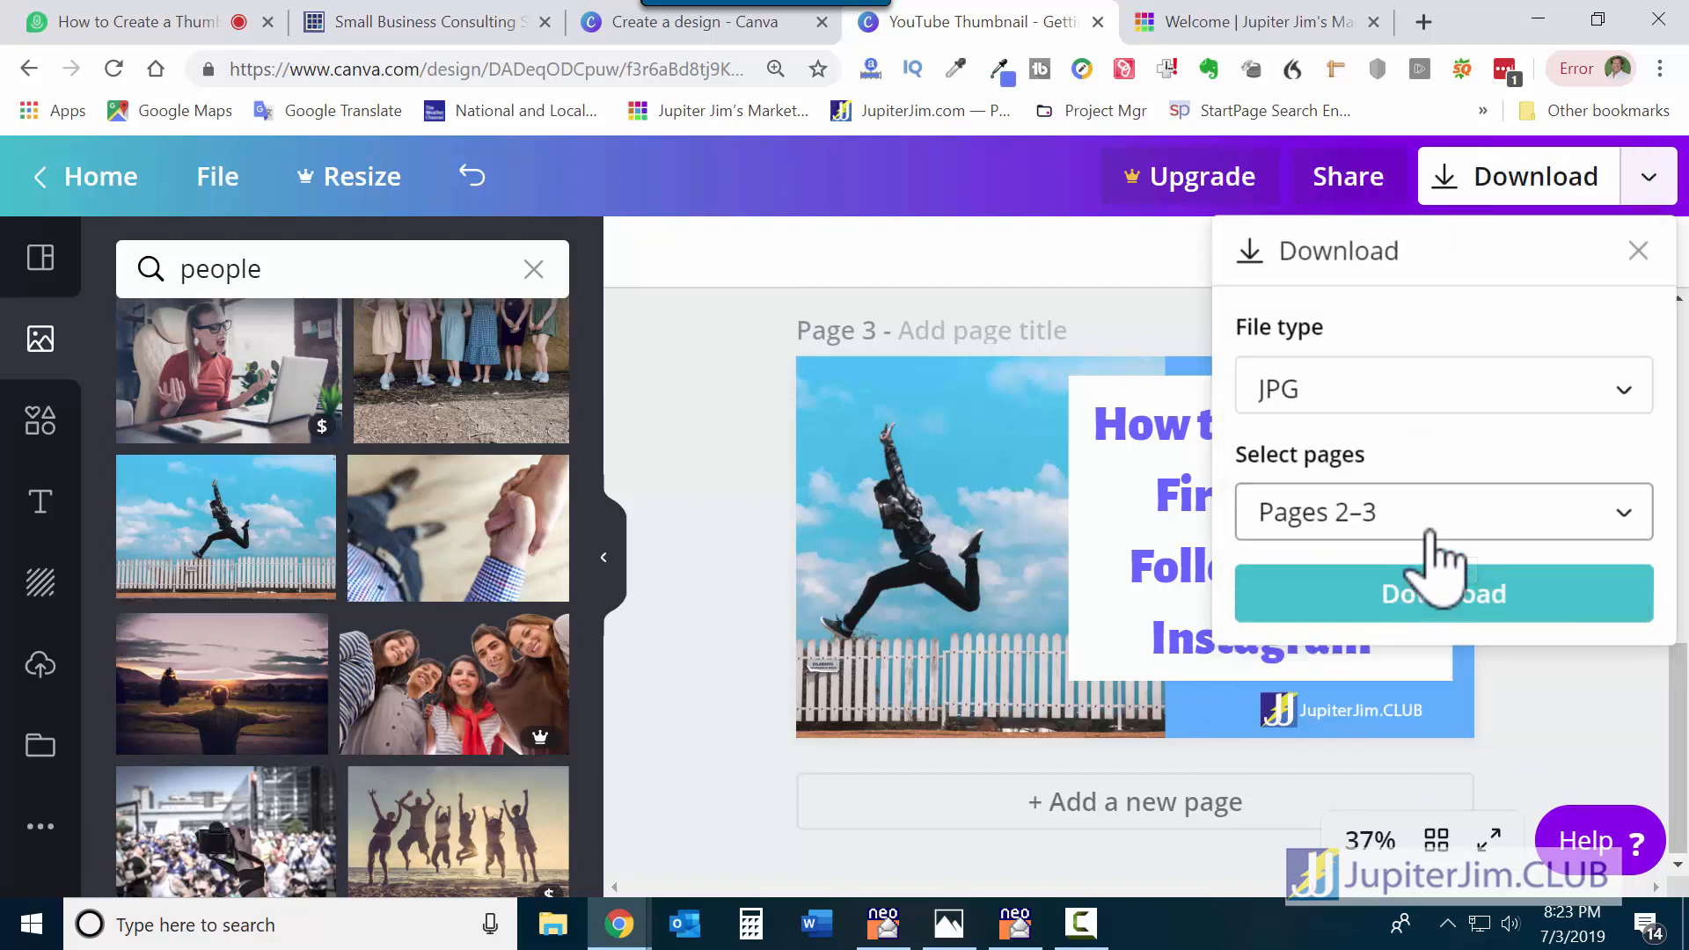
left_click(1450, 597)
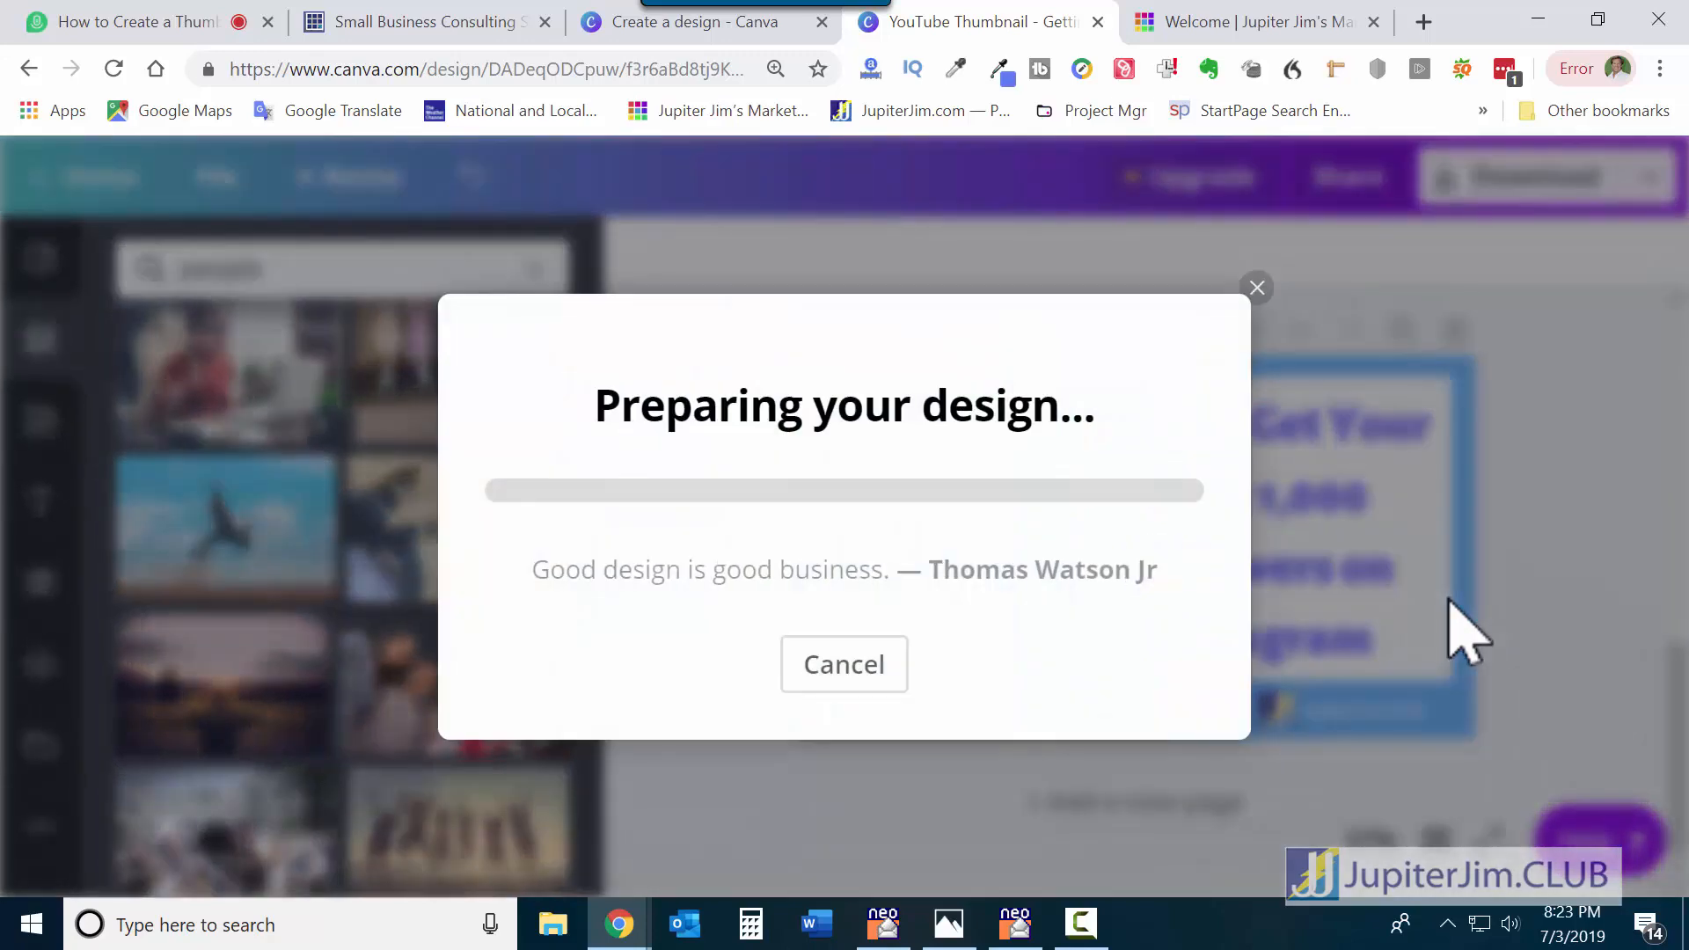